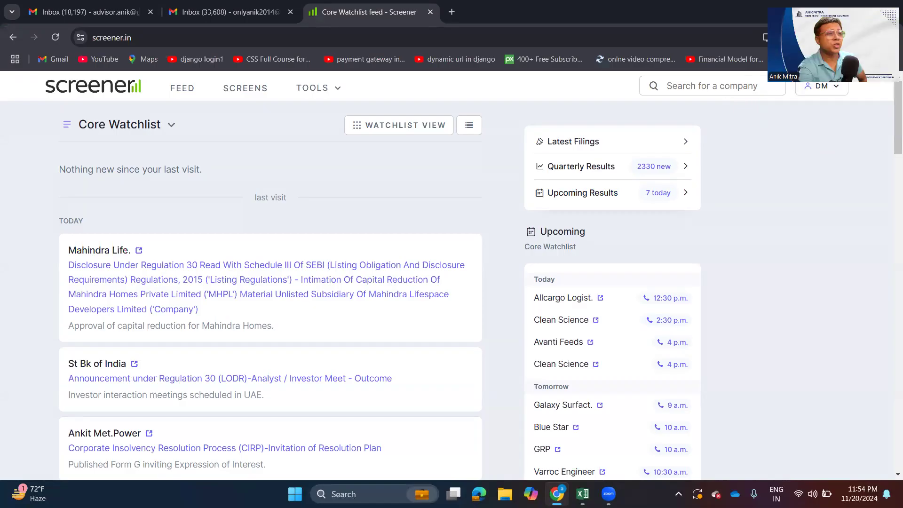
- Reload the Core Watchlist feed to bring in its newest announcements
{"action": "left_click", "coordinate": [739, 86]}
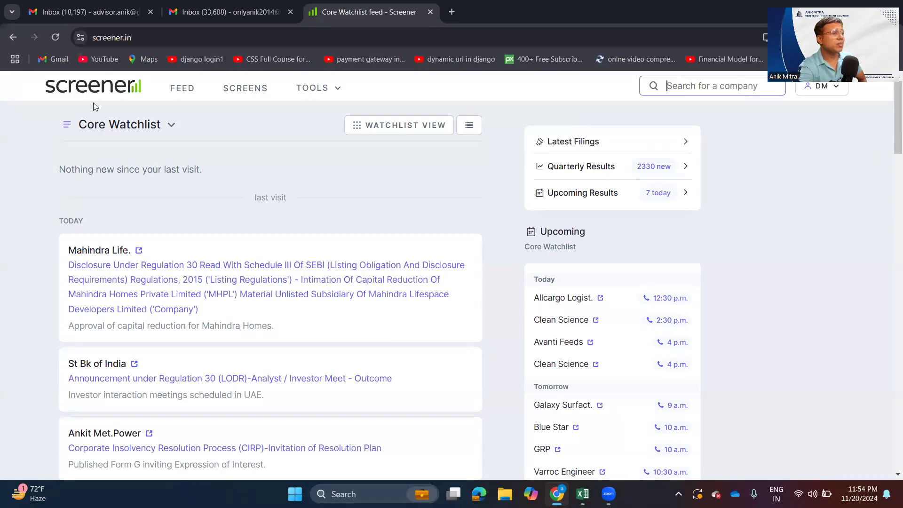
{"action": "left_click", "coordinate": [154, 40]}
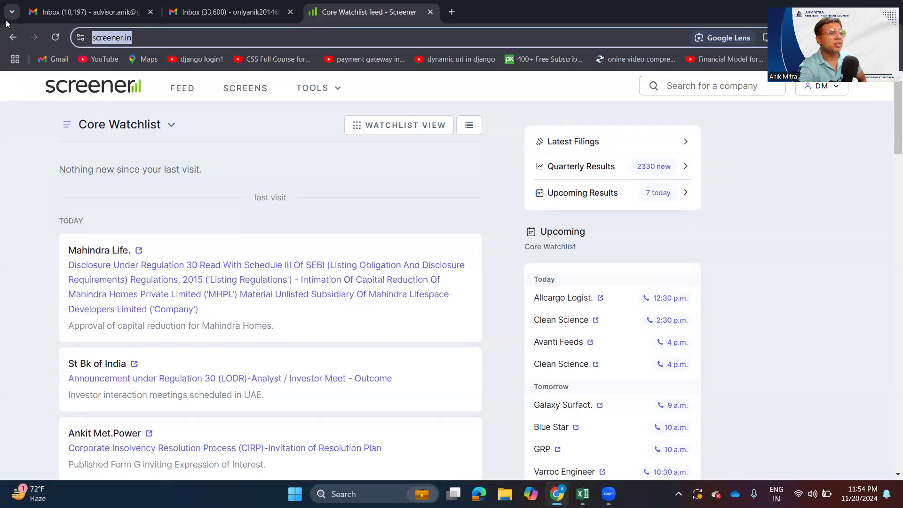
{"action": "left_click", "coordinate": [234, 37]}
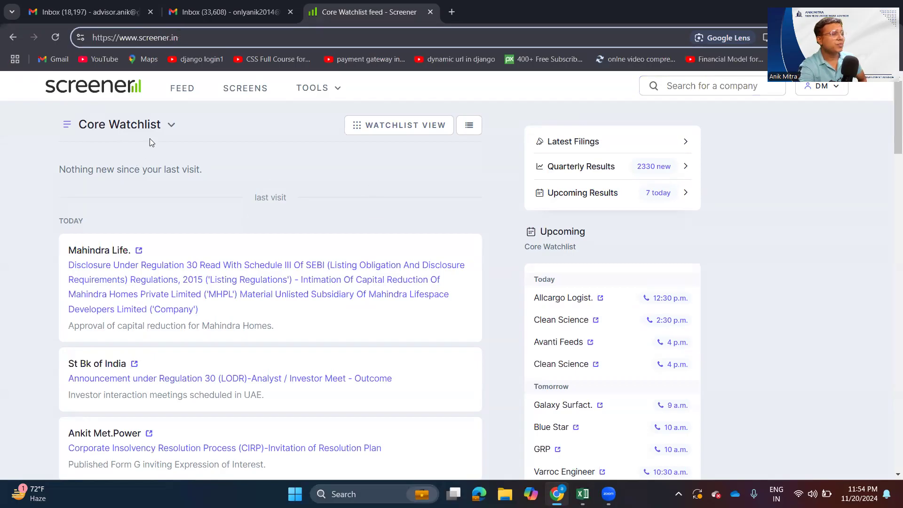
{"action": "left_click", "coordinate": [186, 96]}
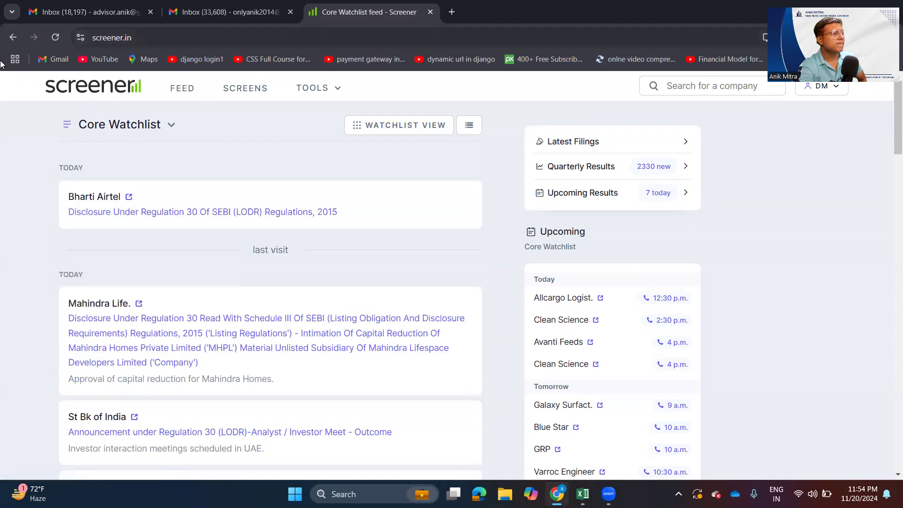
{"action": "left_click", "coordinate": [52, 42]}
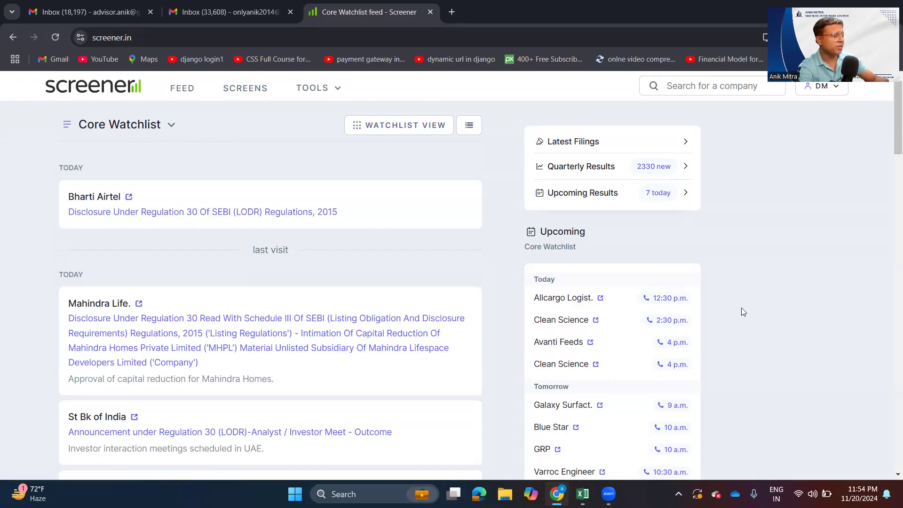
- View the Core Watchlist companies as a table and return to the watchlist feed
{"action": "key", "text": "ctrl+plus"}
{"action": "key", "text": "ctrl+plus"}
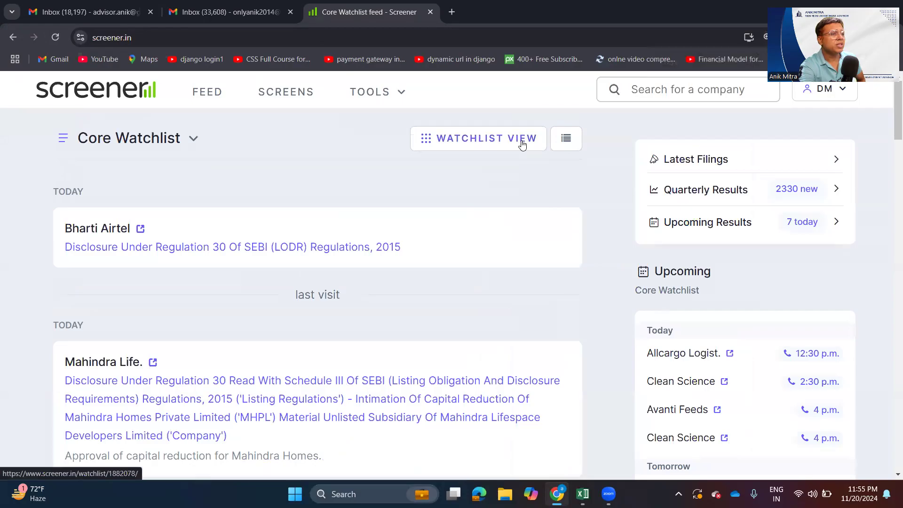
{"action": "left_click", "coordinate": [523, 144]}
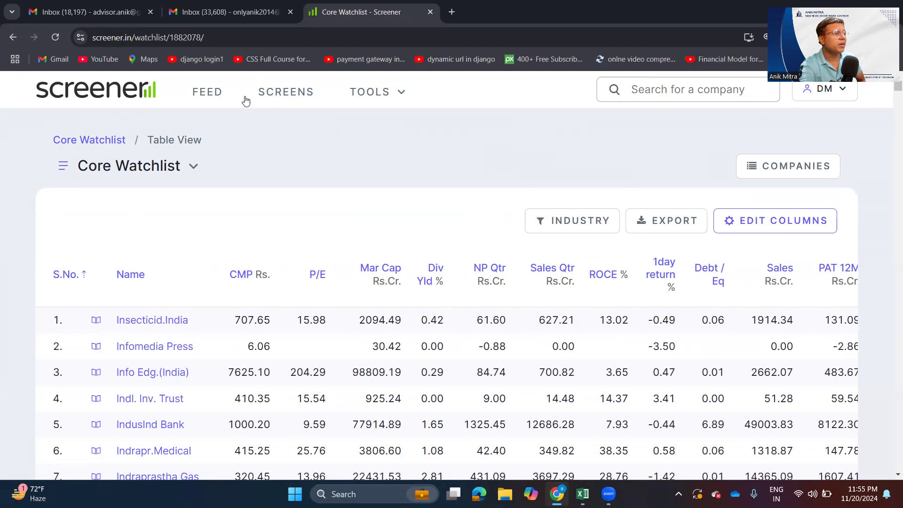
{"action": "left_click", "coordinate": [216, 92]}
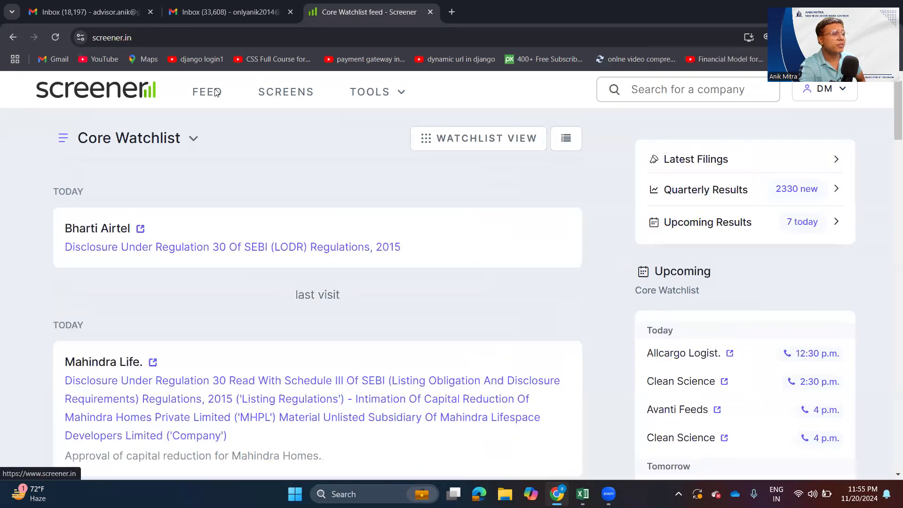
- Open the stock screens page and look through its custom screens, popular themes, formulas and the list of sectors
{"action": "left_click", "coordinate": [308, 97]}
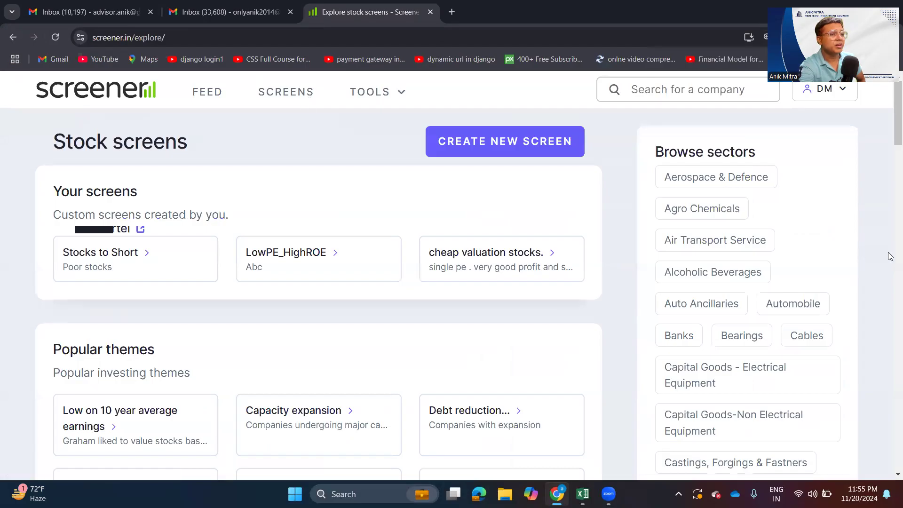
{"action": "scroll", "coordinate": [732, 189], "scroll_direction": "down", "scroll_amount": 12}
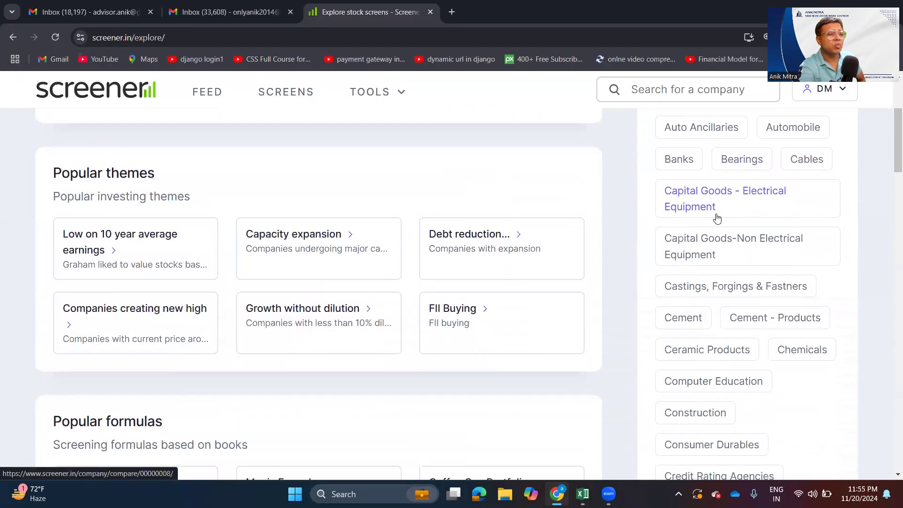
{"action": "scroll", "coordinate": [715, 223], "scroll_direction": "down", "scroll_amount": 8}
{"action": "scroll", "coordinate": [713, 226], "scroll_direction": "up", "scroll_amount": 9}
{"action": "scroll", "coordinate": [714, 225], "scroll_direction": "up", "scroll_amount": 7}
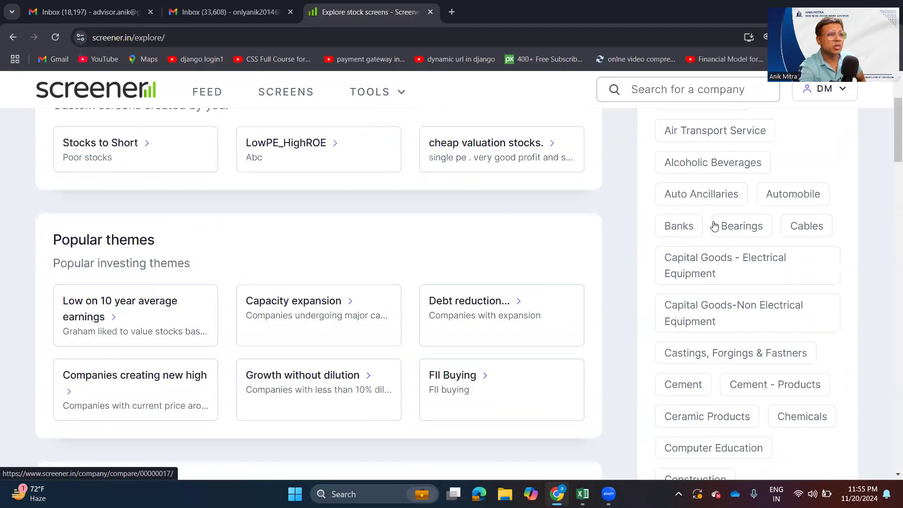
{"action": "scroll", "coordinate": [708, 255], "scroll_direction": "down", "scroll_amount": 3}
{"action": "scroll", "coordinate": [708, 255], "scroll_direction": "down", "scroll_amount": 8}
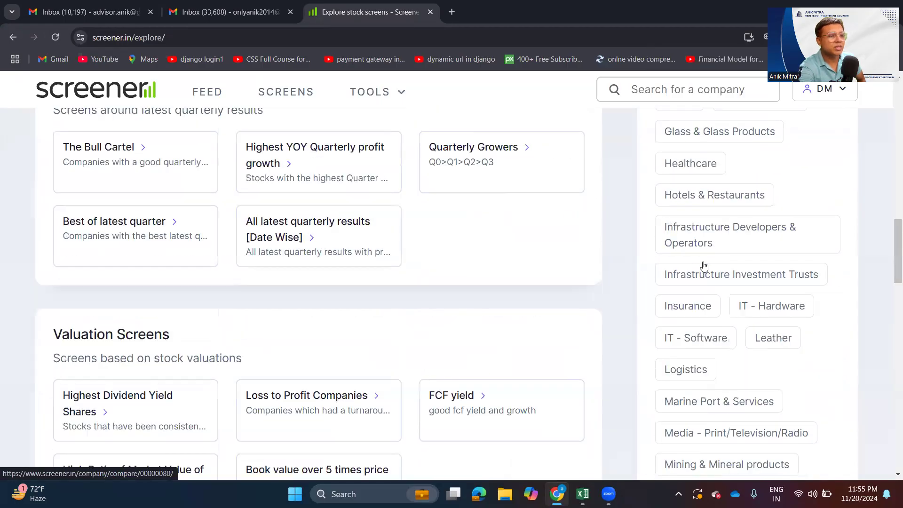
{"action": "scroll", "coordinate": [703, 263], "scroll_direction": "down", "scroll_amount": 6}
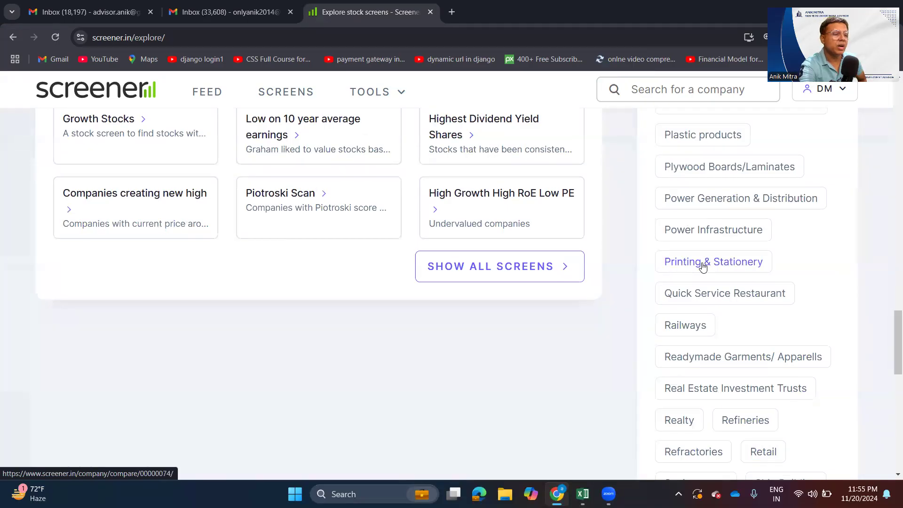
{"action": "scroll", "coordinate": [703, 266], "scroll_direction": "up", "scroll_amount": 10}
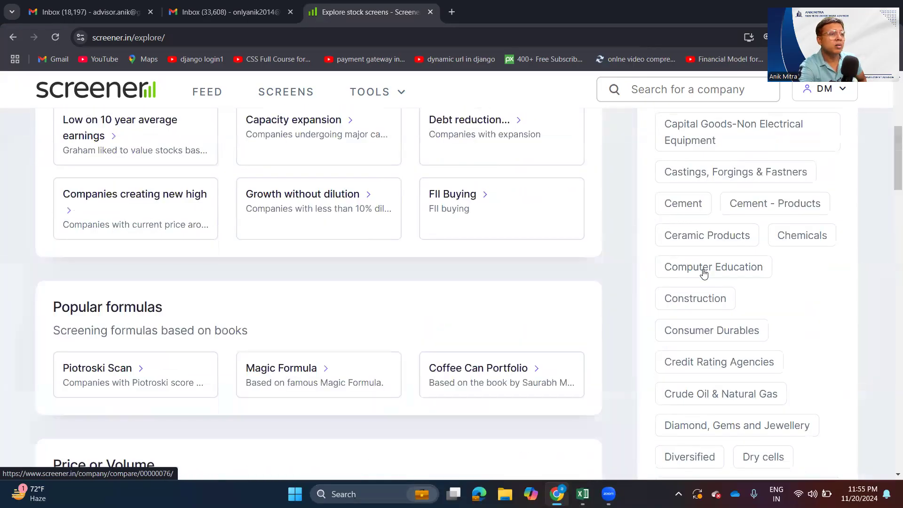
{"action": "scroll", "coordinate": [704, 273], "scroll_direction": "up", "scroll_amount": 6}
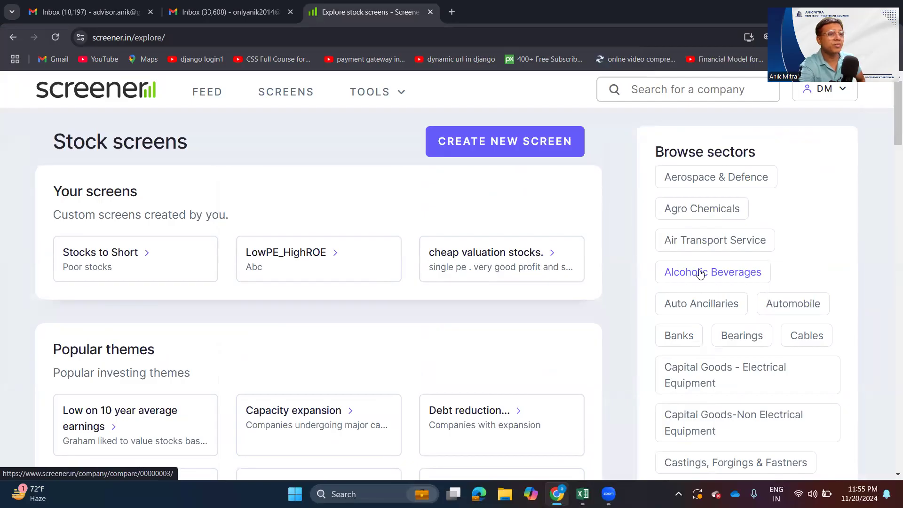
- Go back to the Core Watchlist feed and look over its recent company announcements
{"action": "left_click", "coordinate": [203, 94]}
{"action": "scroll", "coordinate": [393, 273], "scroll_direction": "down", "scroll_amount": 5}
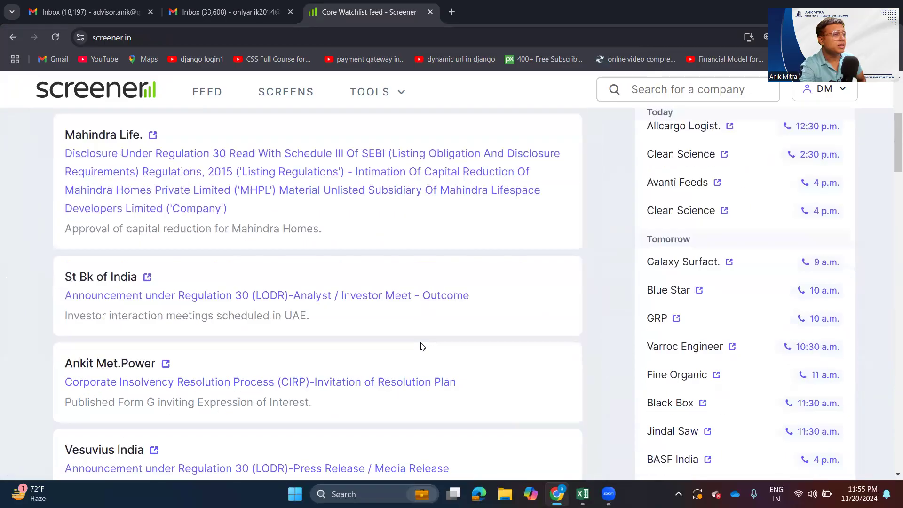
{"action": "scroll", "coordinate": [446, 337], "scroll_direction": "up", "scroll_amount": 5}
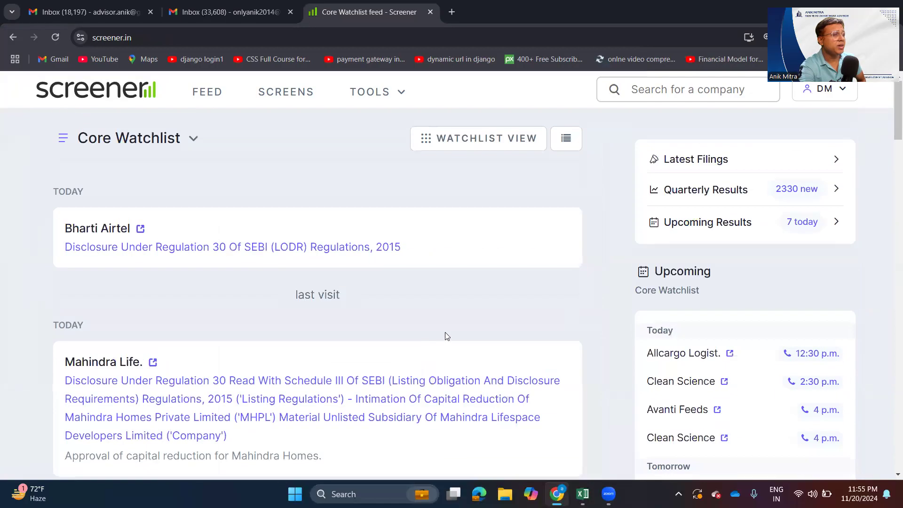
- Open the Agro Chemicals sector from the stock screens page and look through its table of companies
{"action": "left_click", "coordinate": [279, 93]}
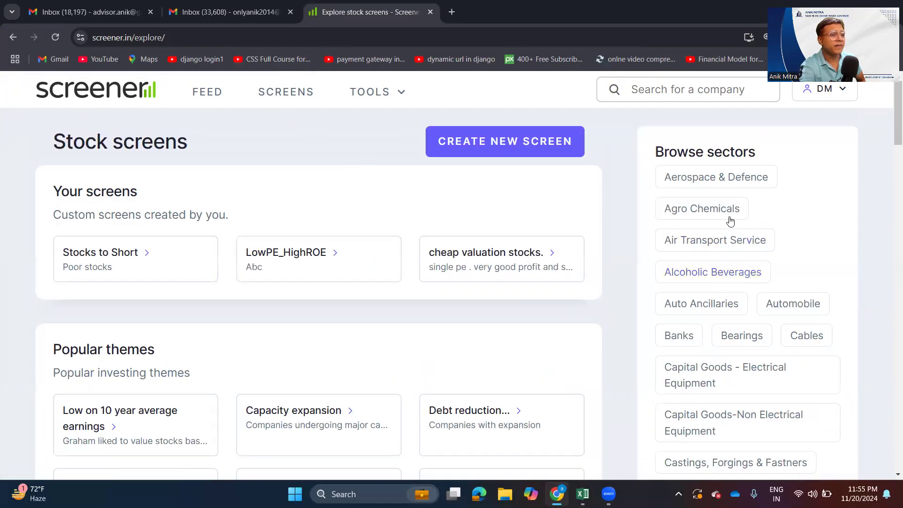
{"action": "left_click", "coordinate": [714, 212]}
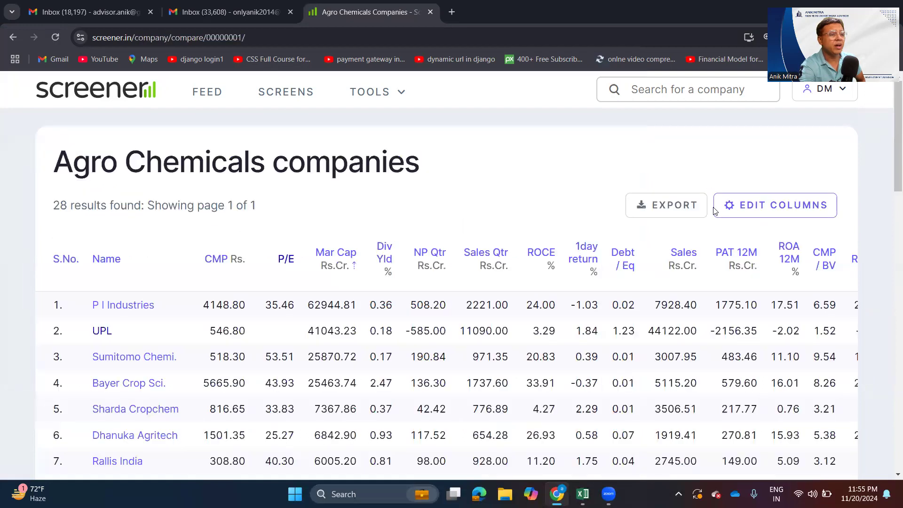
{"action": "scroll", "coordinate": [471, 297], "scroll_direction": "down", "scroll_amount": 1}
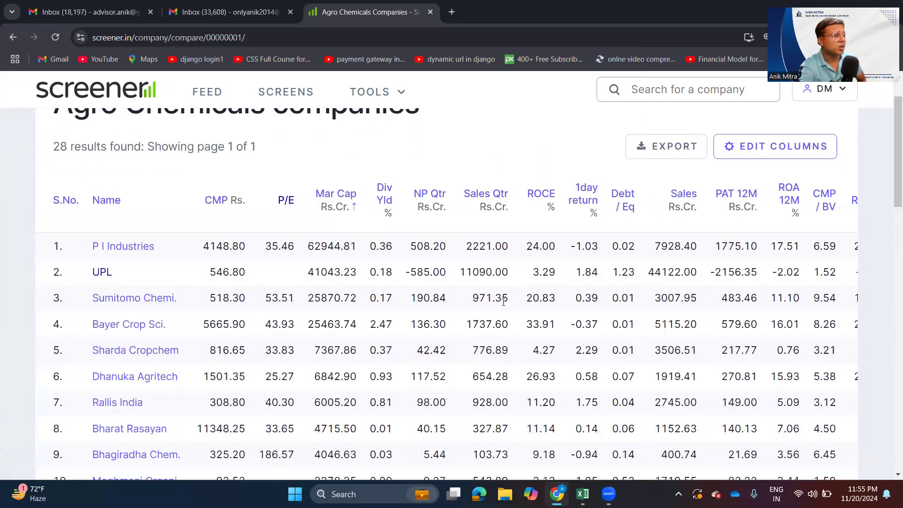
{"action": "scroll", "coordinate": [423, 301], "scroll_direction": "up", "scroll_amount": 1}
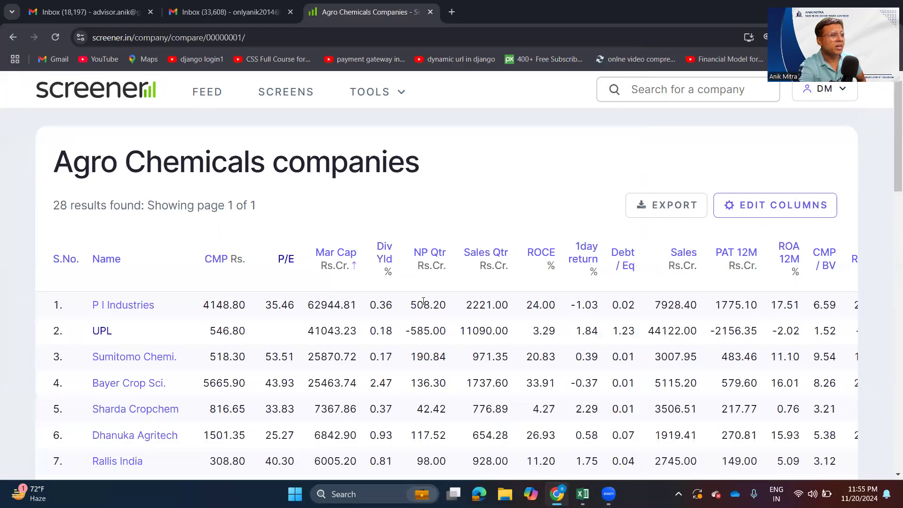
{"action": "scroll", "coordinate": [368, 306], "scroll_direction": "down", "scroll_amount": 3}
{"action": "scroll", "coordinate": [348, 230], "scroll_direction": "up", "scroll_amount": 3}
- Open column editing for the Agro Chemicals table and browse the Annual P&L, Quarter P&L, Balance Sheet, Cash Flow, Ratios and Price categories
{"action": "left_click", "coordinate": [767, 216]}
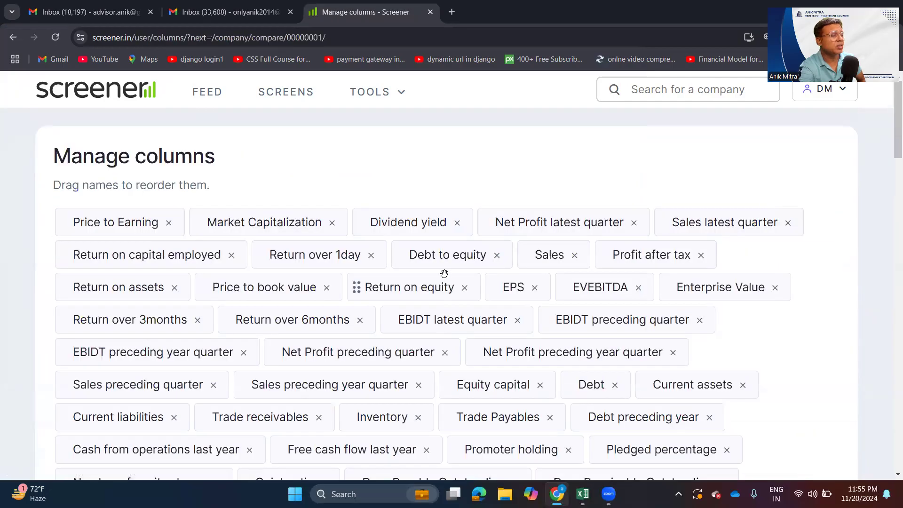
{"action": "scroll", "coordinate": [103, 281], "scroll_direction": "down", "scroll_amount": 1}
{"action": "scroll", "coordinate": [102, 281], "scroll_direction": "down", "scroll_amount": 10}
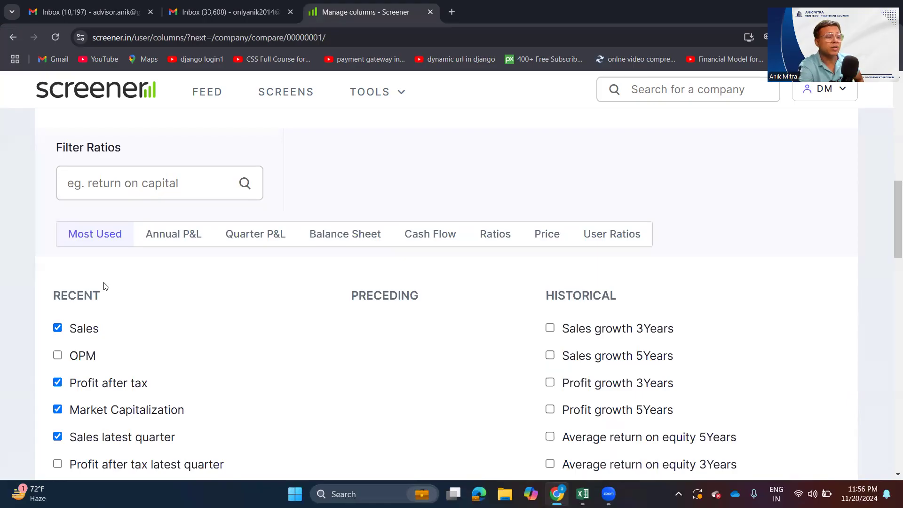
{"action": "left_click", "coordinate": [166, 240]}
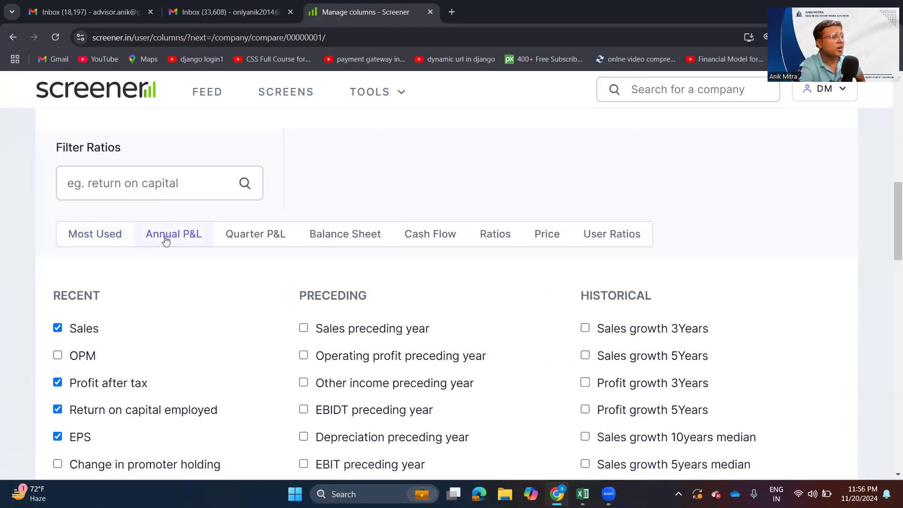
{"action": "left_click", "coordinate": [241, 242]}
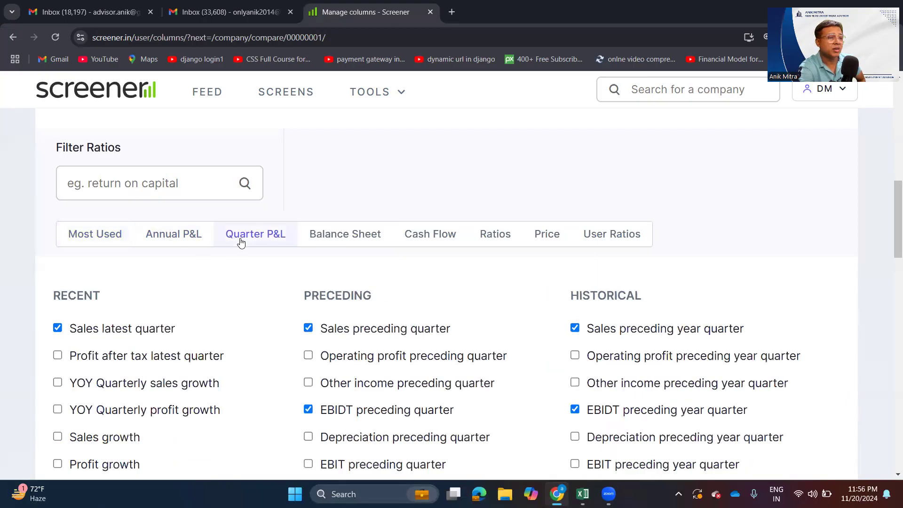
{"action": "left_click", "coordinate": [337, 243]}
{"action": "left_click", "coordinate": [415, 242]}
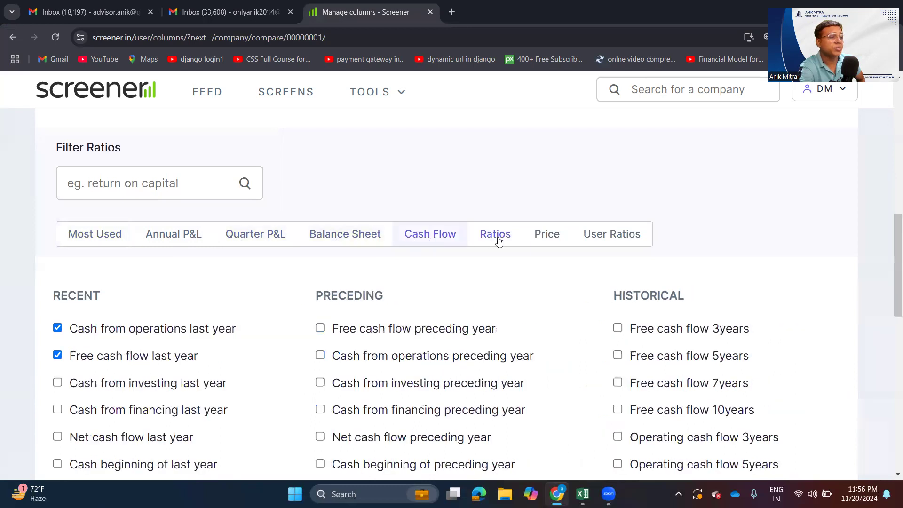
{"action": "left_click", "coordinate": [496, 239]}
{"action": "left_click", "coordinate": [556, 242]}
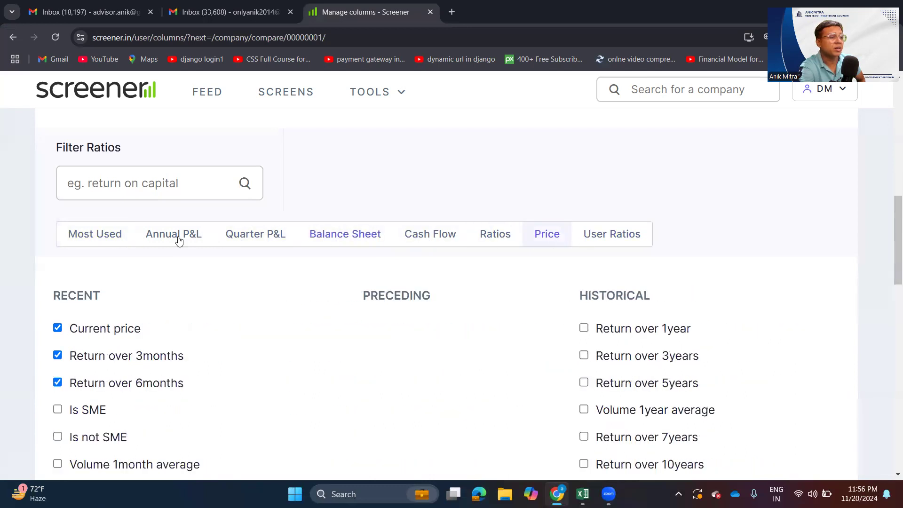
- Look through the Most Used ratios that can be added as table columns
{"action": "left_click", "coordinate": [94, 245]}
{"action": "scroll", "coordinate": [99, 362], "scroll_direction": "down", "scroll_amount": 3}
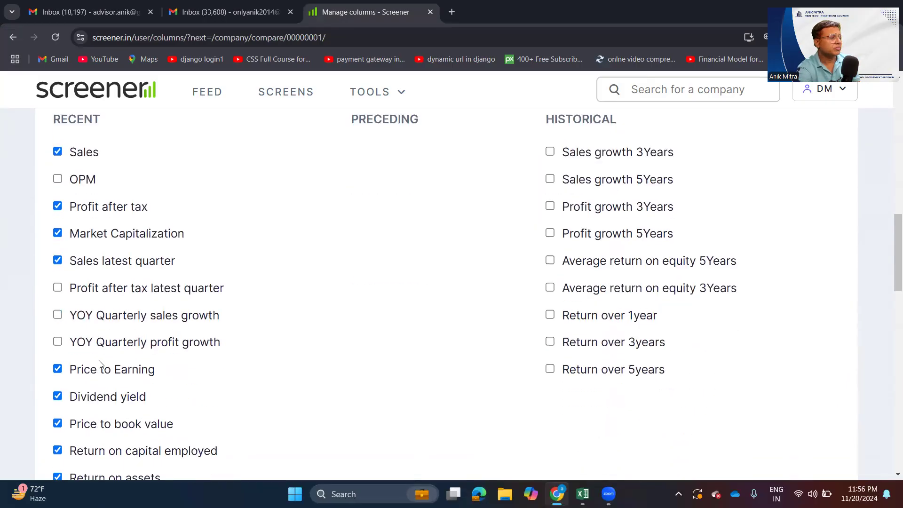
{"action": "scroll", "coordinate": [100, 365], "scroll_direction": "up", "scroll_amount": 6}
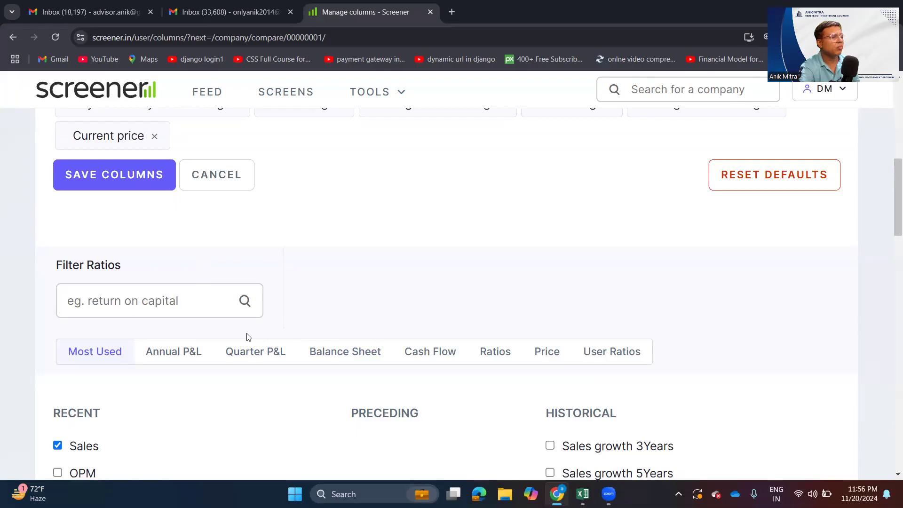
- Examine which recent, preceding and historical Quarter P&L items are selected as table columns
{"action": "left_click", "coordinate": [249, 352]}
{"action": "scroll", "coordinate": [251, 362], "scroll_direction": "down", "scroll_amount": 5}
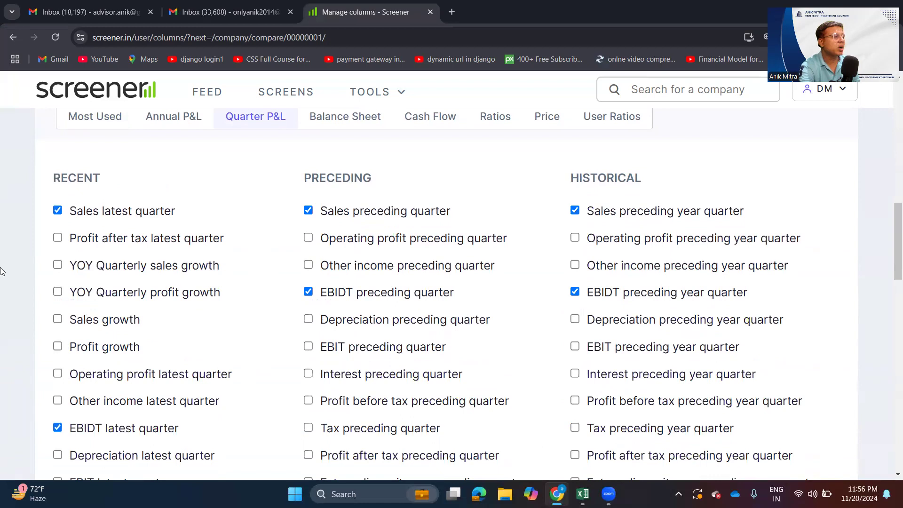
{"action": "scroll", "coordinate": [141, 335], "scroll_direction": "down", "scroll_amount": 1}
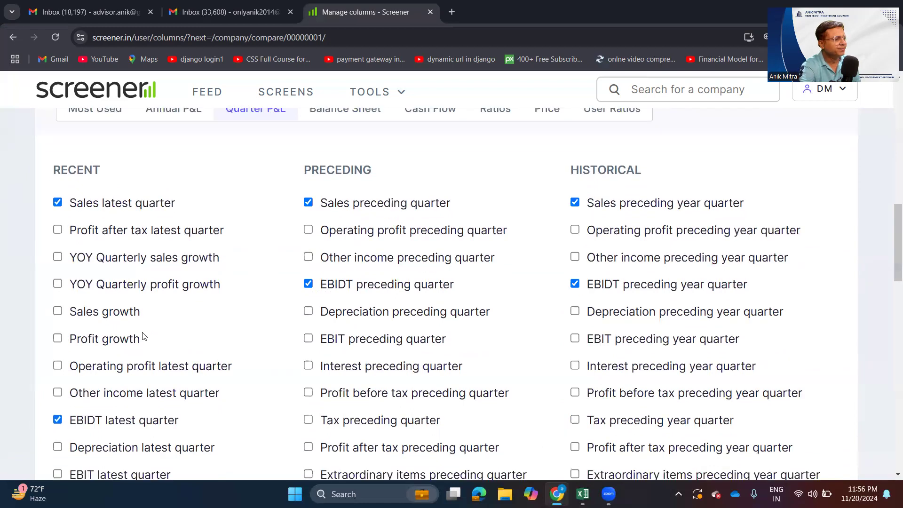
{"action": "scroll", "coordinate": [92, 336], "scroll_direction": "down", "scroll_amount": 2}
{"action": "scroll", "coordinate": [169, 342], "scroll_direction": "down", "scroll_amount": 2}
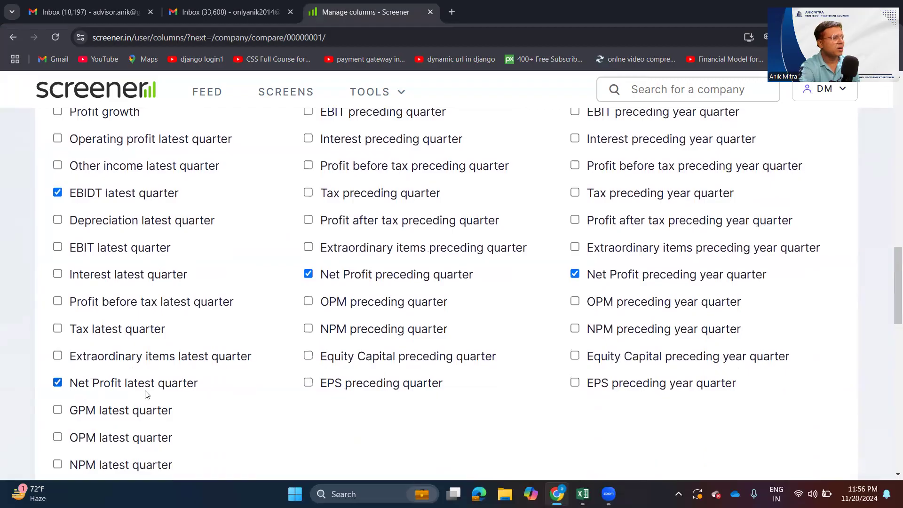
{"action": "scroll", "coordinate": [131, 267], "scroll_direction": "up", "scroll_amount": 3}
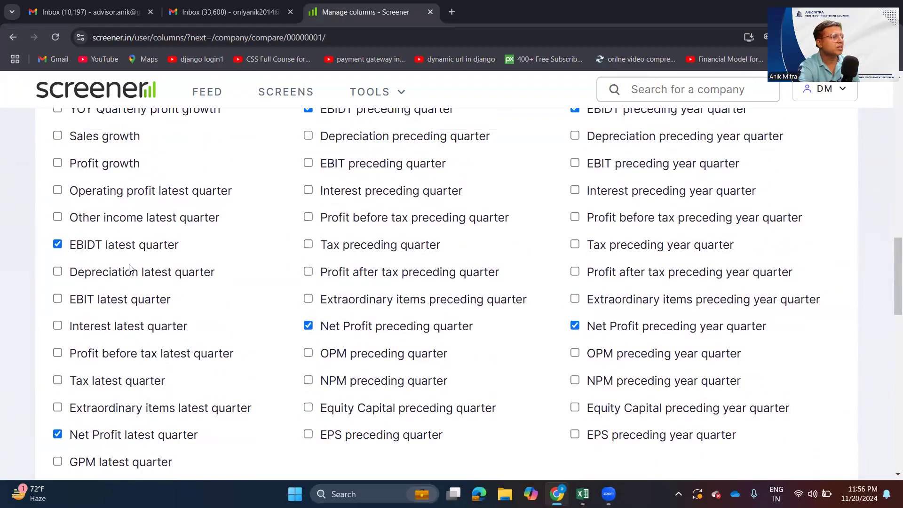
{"action": "scroll", "coordinate": [130, 270], "scroll_direction": "down", "scroll_amount": 2}
{"action": "scroll", "coordinate": [130, 272], "scroll_direction": "down", "scroll_amount": 2}
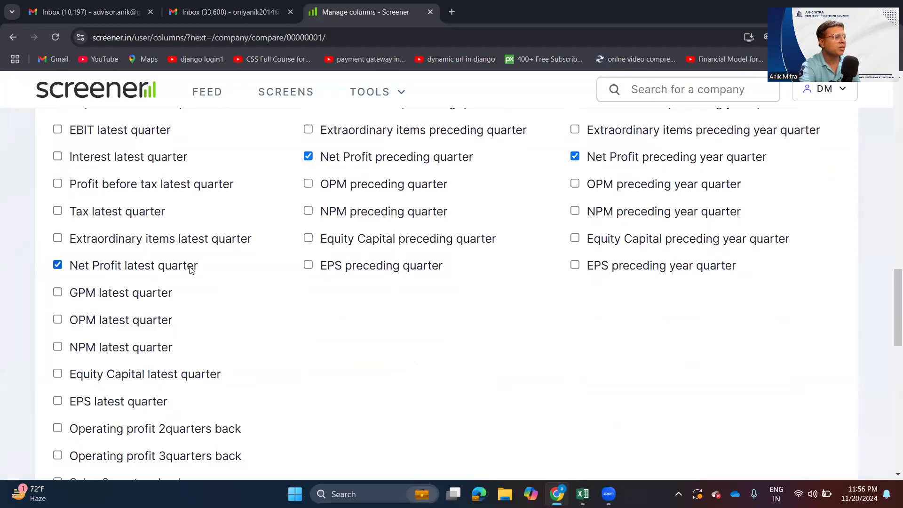
- Look through the rest of the Quarter P&L items available as table columns, from recent to historical
{"action": "scroll", "coordinate": [181, 292], "scroll_direction": "down", "scroll_amount": 2}
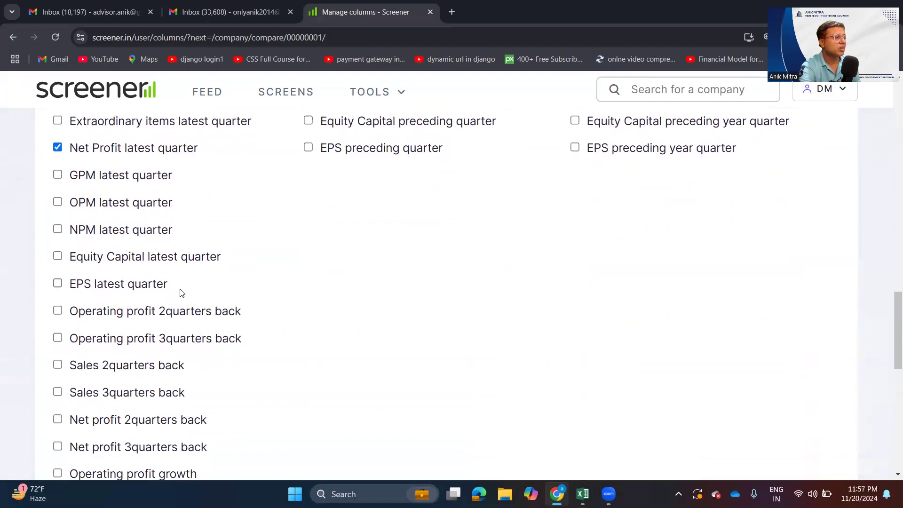
{"action": "scroll", "coordinate": [180, 292], "scroll_direction": "up", "scroll_amount": 3}
{"action": "scroll", "coordinate": [180, 292], "scroll_direction": "up", "scroll_amount": 3}
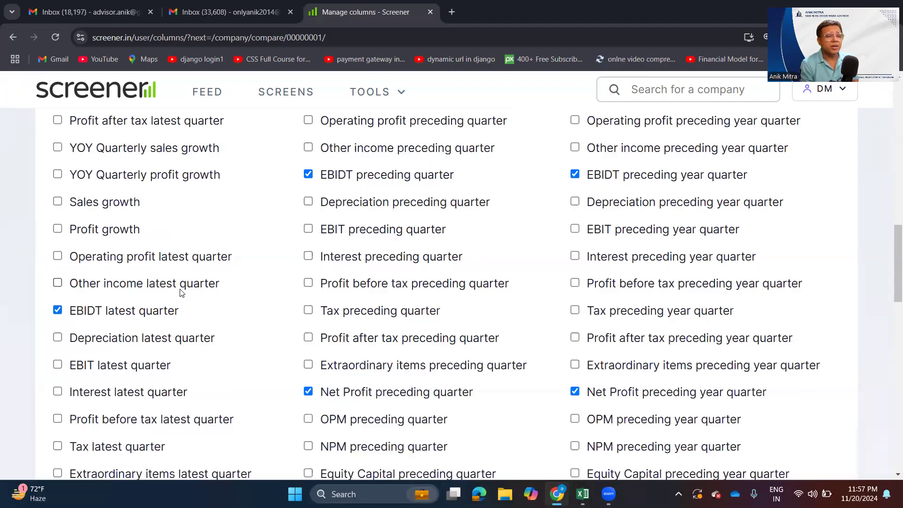
{"action": "scroll", "coordinate": [309, 296], "scroll_direction": "up", "scroll_amount": 5}
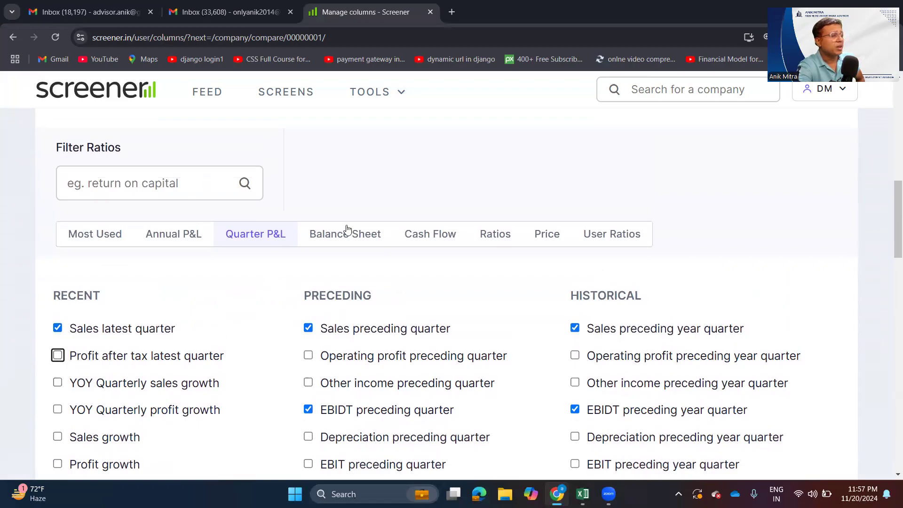
- Check the Balance Sheet items available as table columns and return to the Most Used ratios
{"action": "left_click", "coordinate": [358, 235]}
{"action": "scroll", "coordinate": [401, 333], "scroll_direction": "down", "scroll_amount": 5}
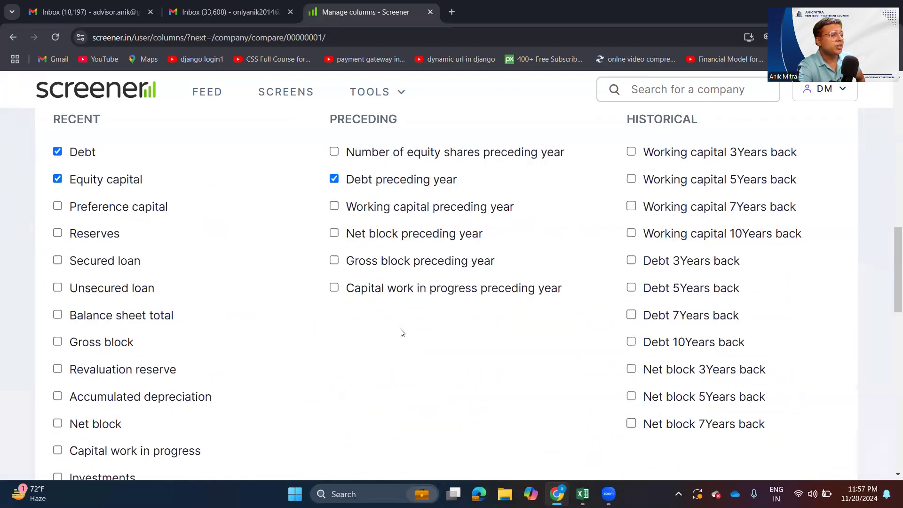
{"action": "scroll", "coordinate": [401, 333], "scroll_direction": "up", "scroll_amount": 6}
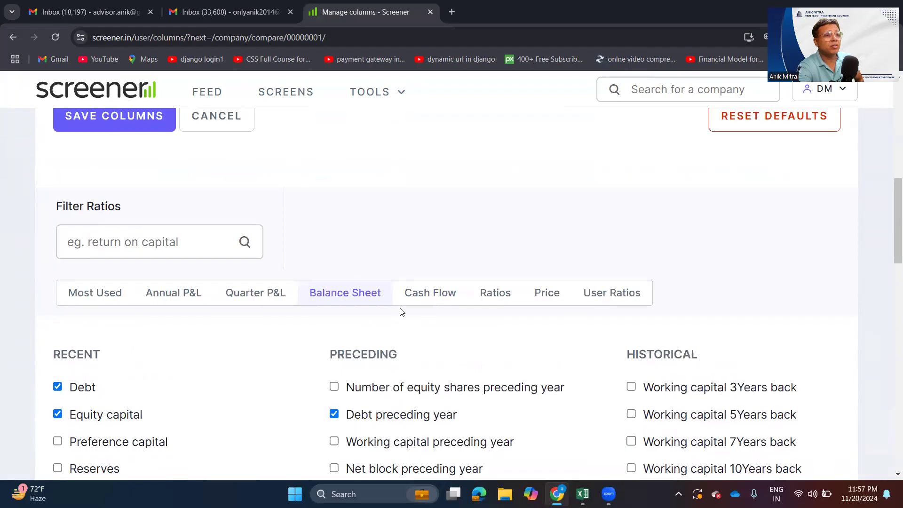
{"action": "left_click", "coordinate": [100, 298]}
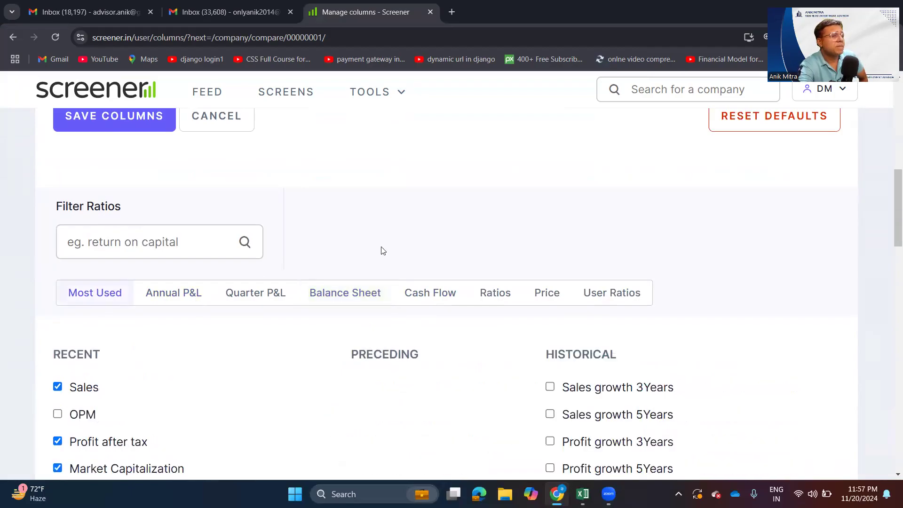
- Leave column editing for the feed, view the Core Watchlist as a table, and go back to the feed
{"action": "scroll", "coordinate": [381, 249], "scroll_direction": "up", "scroll_amount": 1}
{"action": "left_click", "coordinate": [217, 97]}
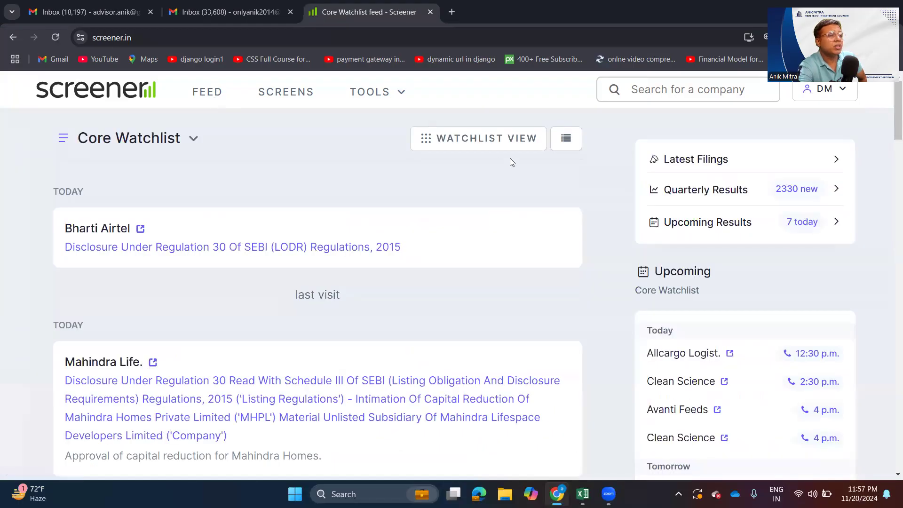
{"action": "left_click", "coordinate": [537, 141]}
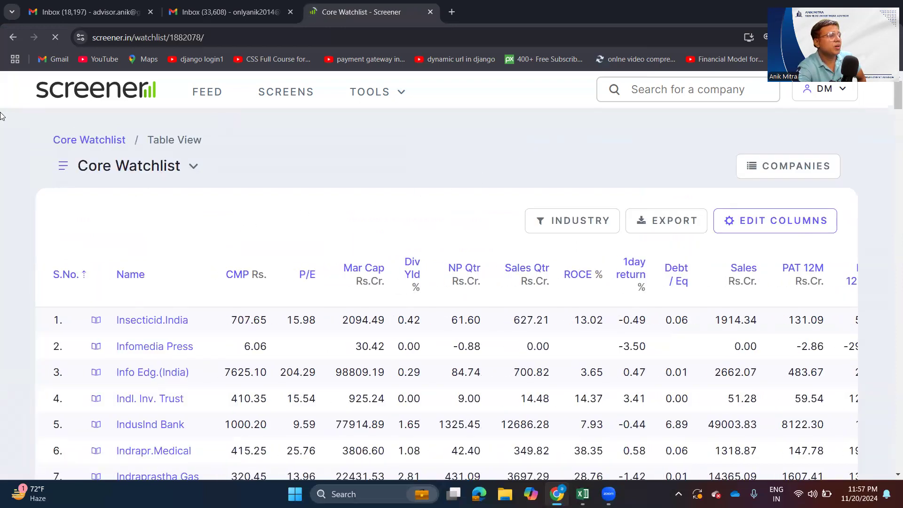
{"action": "left_click", "coordinate": [8, 41]}
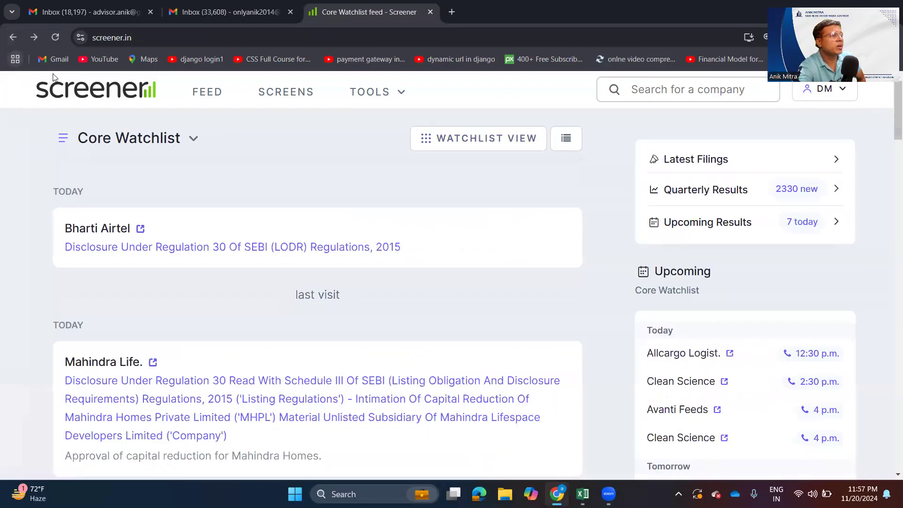
- Look through the list of saved watchlists on the feed, down to the option for creating one
{"action": "left_click", "coordinate": [194, 140]}
{"action": "scroll", "coordinate": [140, 315], "scroll_direction": "down", "scroll_amount": 8}
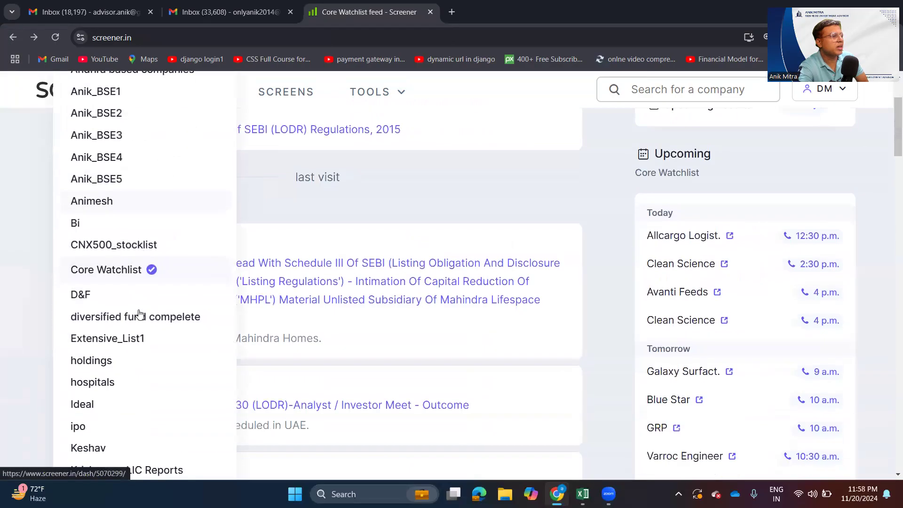
{"action": "scroll", "coordinate": [139, 315], "scroll_direction": "down", "scroll_amount": 10}
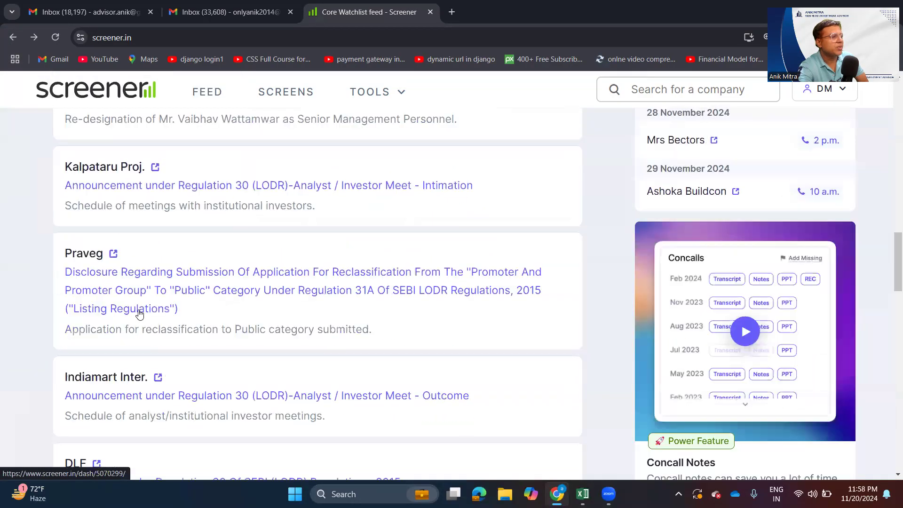
{"action": "scroll", "coordinate": [140, 314], "scroll_direction": "up", "scroll_amount": 3}
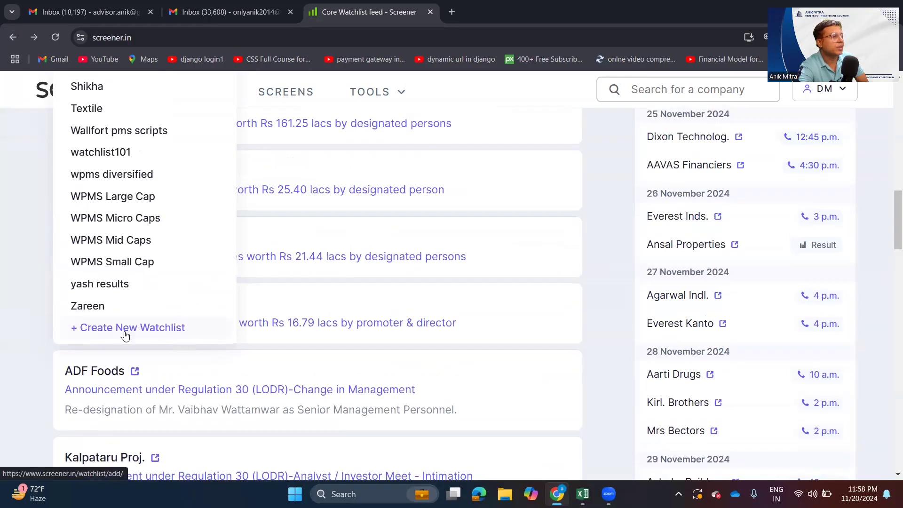
{"action": "scroll", "coordinate": [581, 294], "scroll_direction": "up", "scroll_amount": 15}
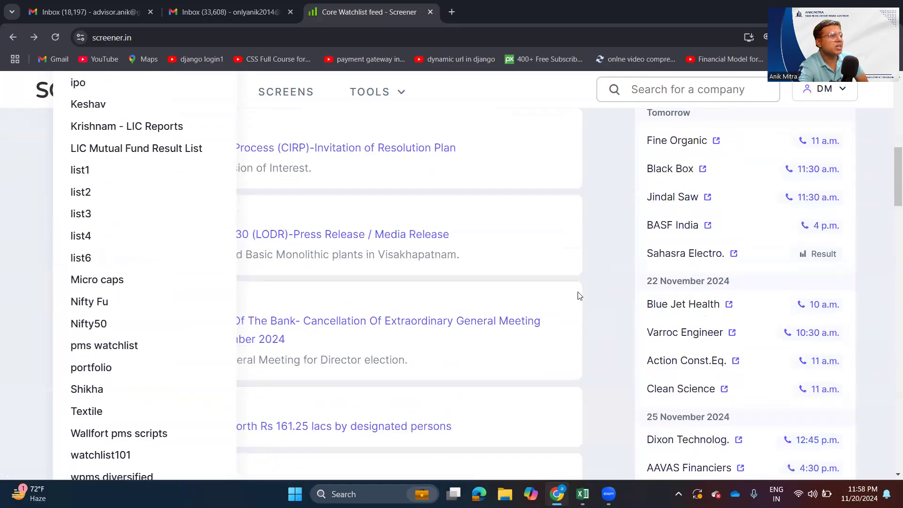
- Open the Core Watchlist as a table and start a new watchlist from the end of its watchlist list
{"action": "left_click", "coordinate": [605, 128]}
{"action": "left_click", "coordinate": [524, 142]}
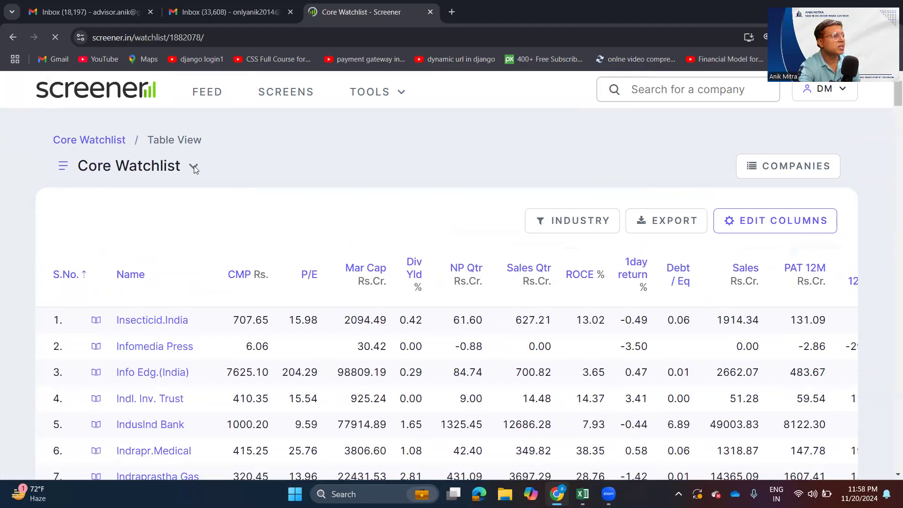
{"action": "left_click", "coordinate": [193, 167]}
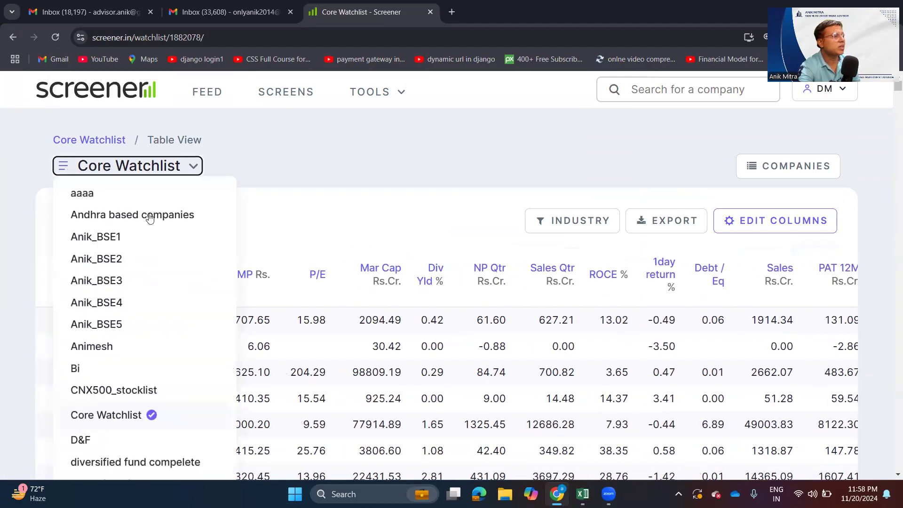
{"action": "scroll", "coordinate": [150, 218], "scroll_direction": "down", "scroll_amount": 5}
{"action": "scroll", "coordinate": [154, 231], "scroll_direction": "down", "scroll_amount": 5}
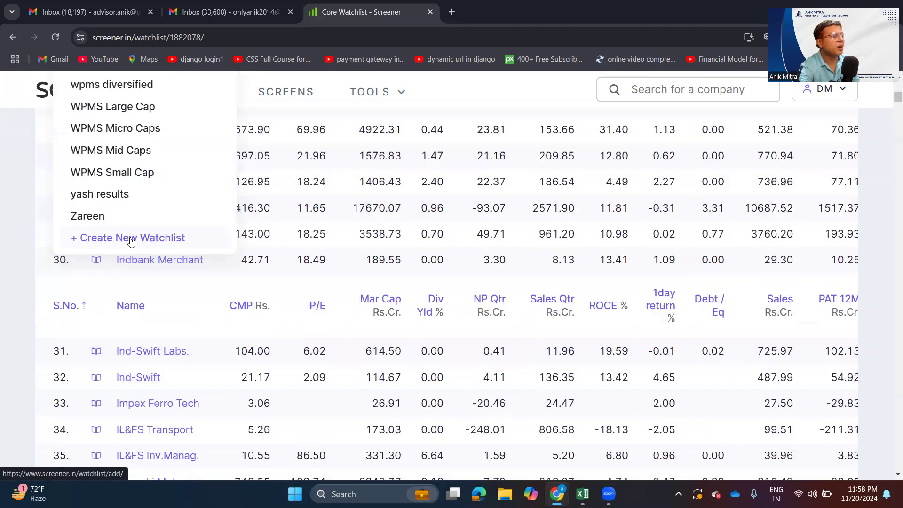
{"action": "left_click", "coordinate": [131, 240]}
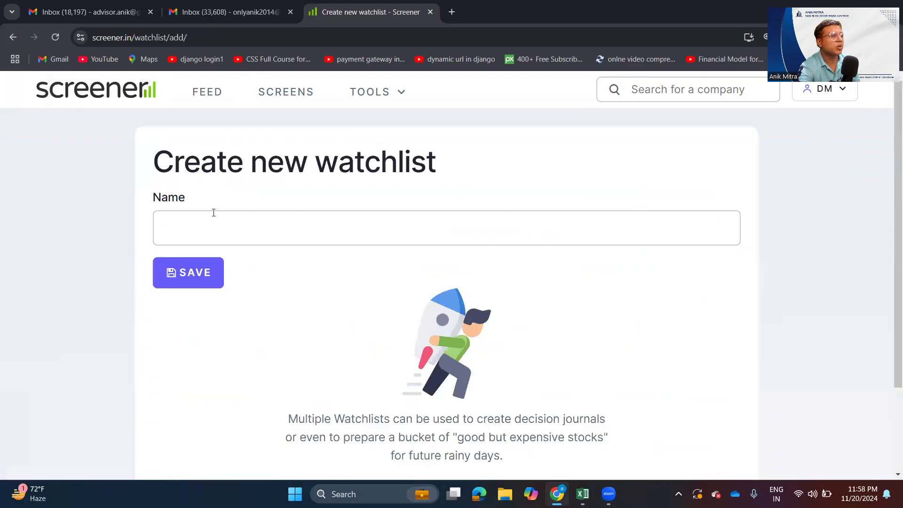
- Name the new watchlist xyz, save it, and activate the company name entry for adding companies
{"action": "left_click", "coordinate": [220, 231]}
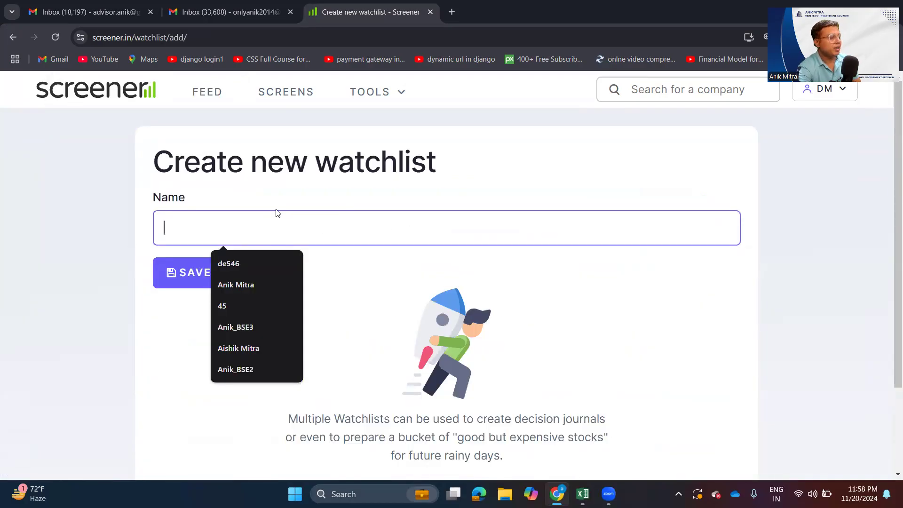
{"action": "type", "text": "xyz"}
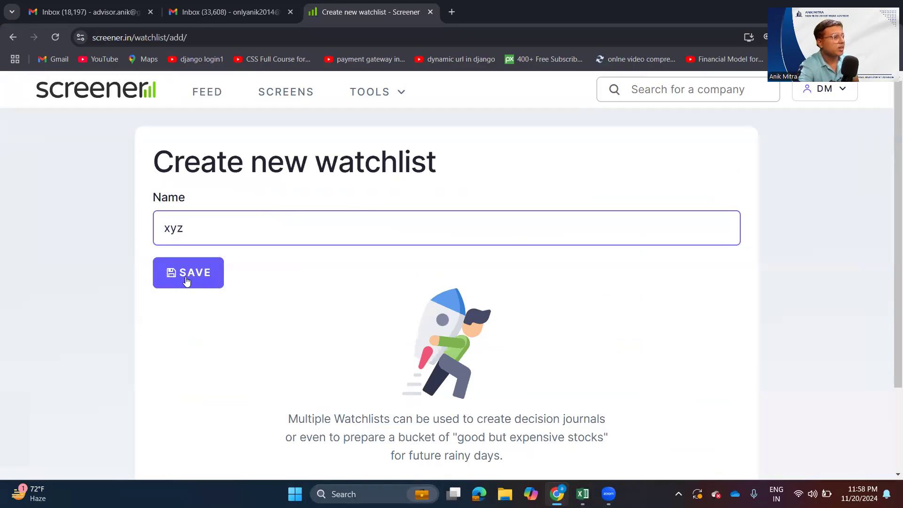
{"action": "left_click_drag", "start_coordinate": [232, 229], "coordinate": [111, 211]}
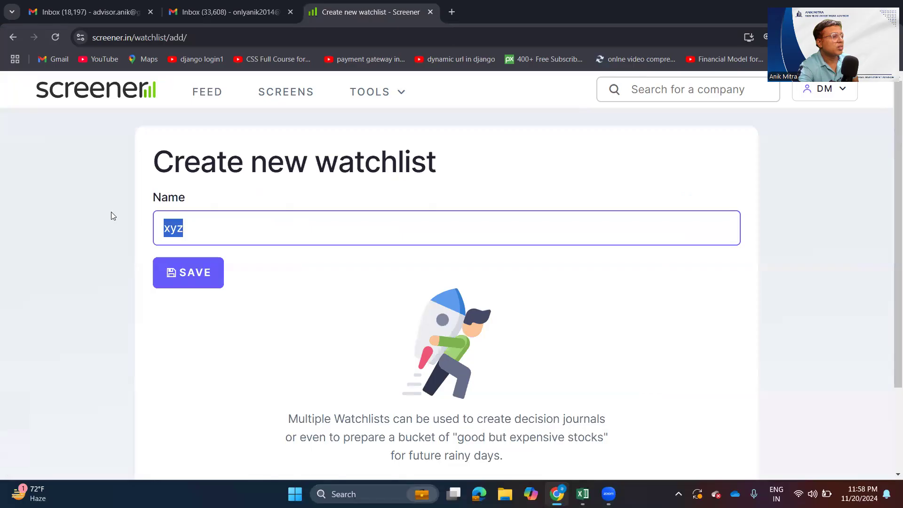
{"action": "left_click", "coordinate": [186, 272]}
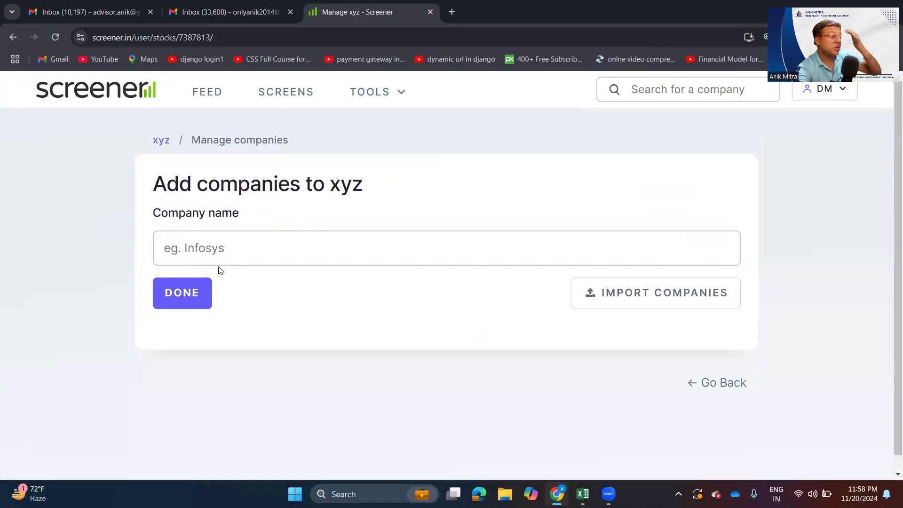
{"action": "left_click", "coordinate": [306, 244]}
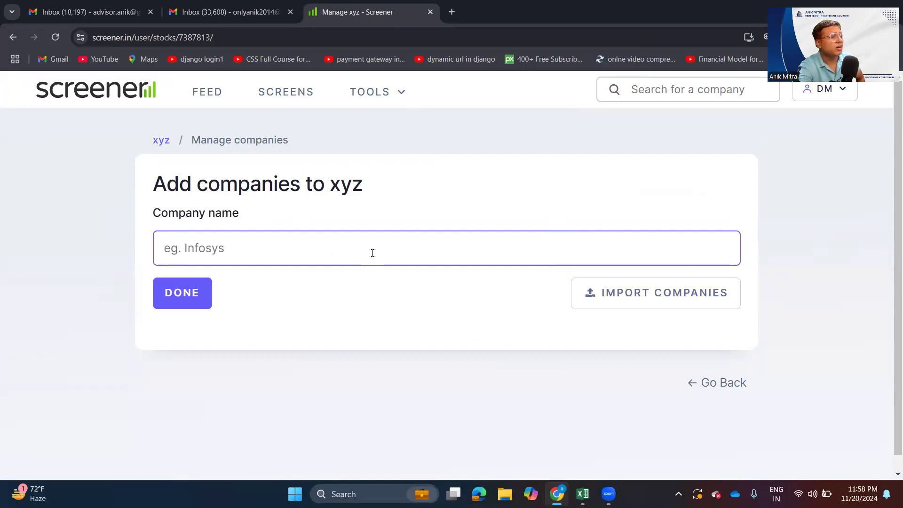
- Search the web for "nifty50 stocks list excel" in a new browser tab and open NSE India's Nifty 50 Index page
{"action": "left_click", "coordinate": [446, 15]}
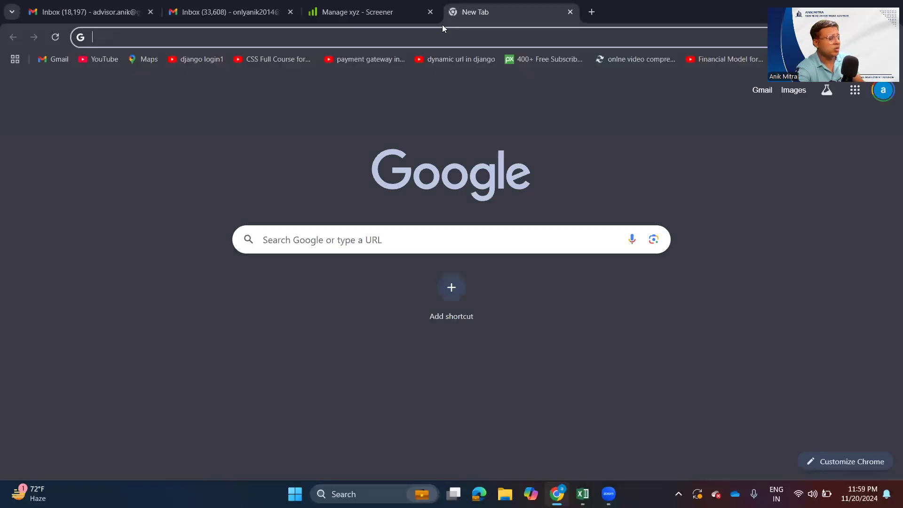
{"action": "type", "text": "nifty"}
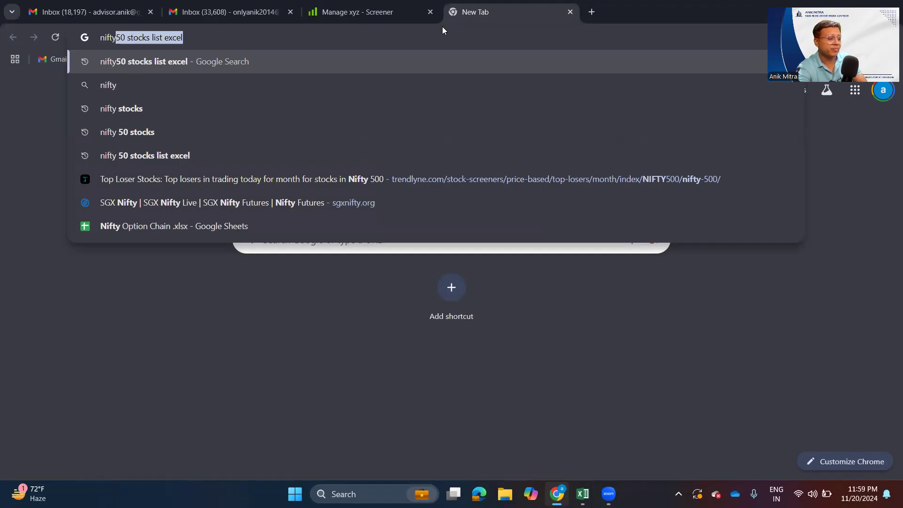
{"action": "key", "text": "Return"}
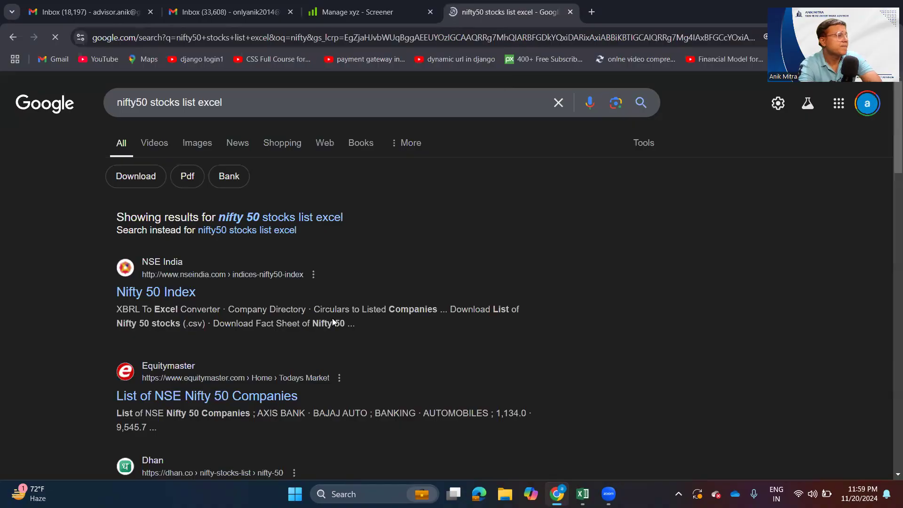
{"action": "left_click", "coordinate": [155, 293]}
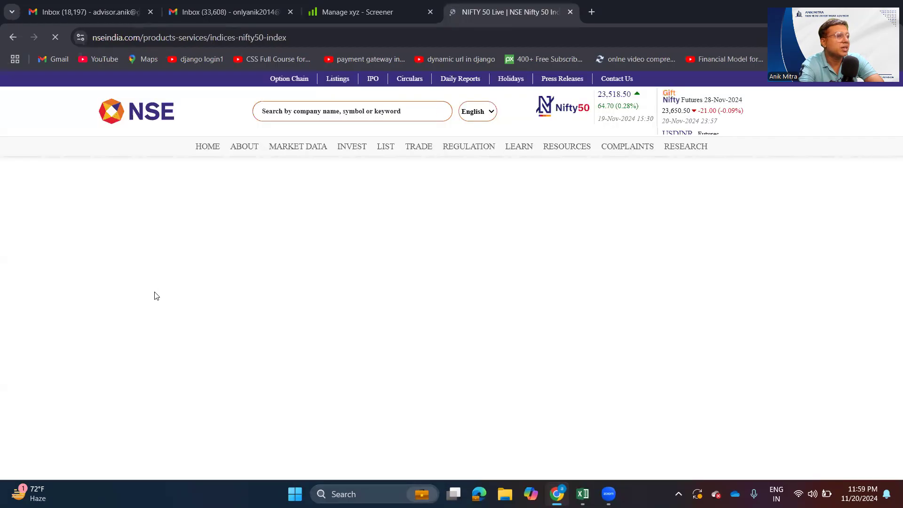
- Download the List of Nifty 50 stocks (.csv) from the NSE page and open ind_nifty50list.csv in Excel
{"action": "scroll", "coordinate": [237, 172], "scroll_direction": "down", "scroll_amount": 4}
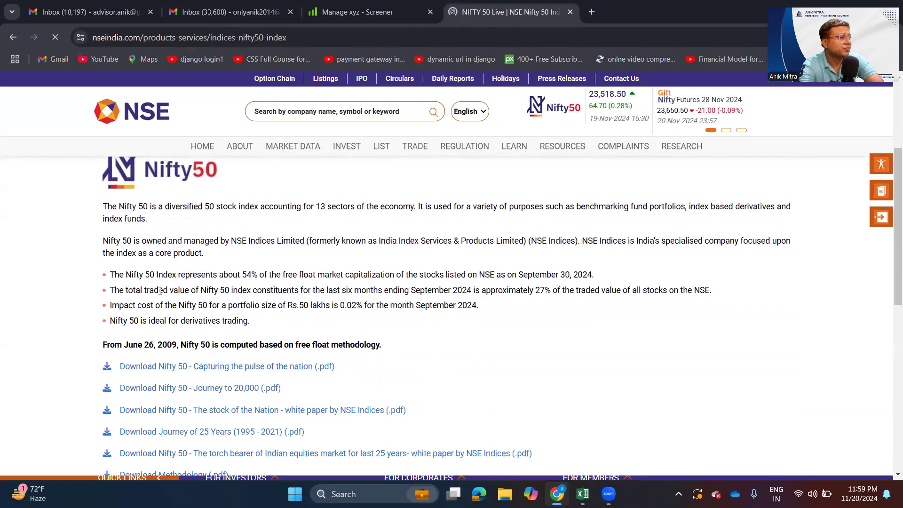
{"action": "scroll", "coordinate": [274, 339], "scroll_direction": "down", "scroll_amount": 5}
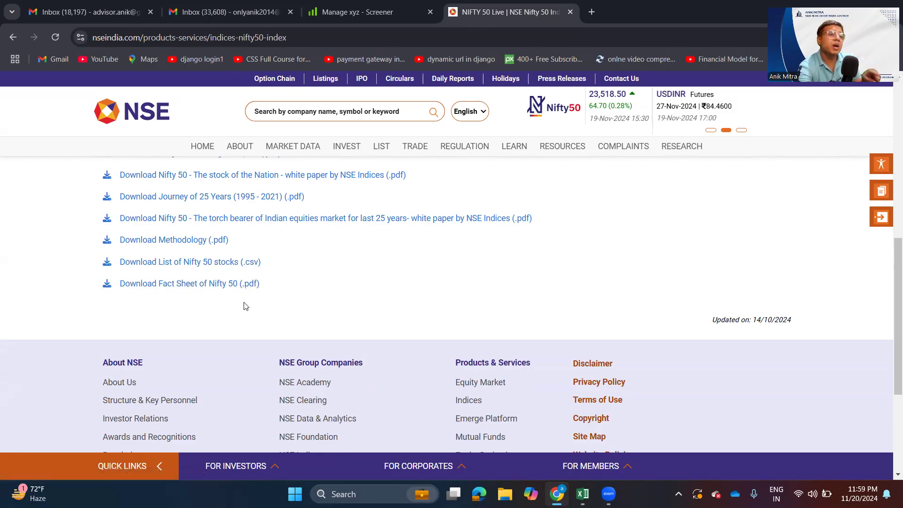
{"action": "left_click", "coordinate": [198, 262]}
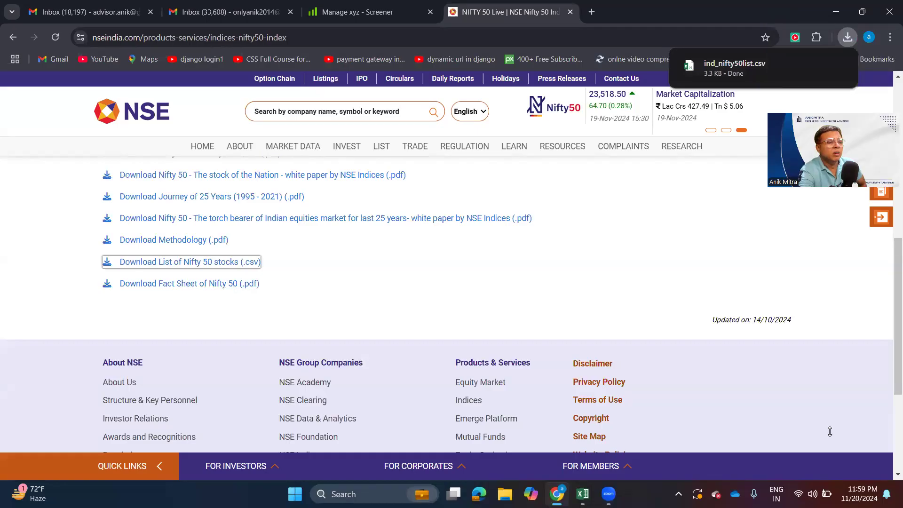
{"action": "left_click", "coordinate": [717, 71]}
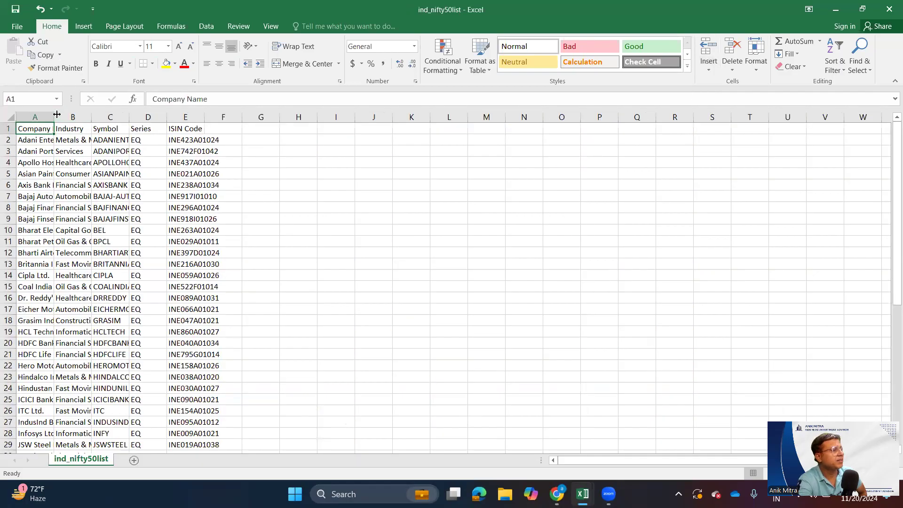
- Fit the widths of the Company Name, Industry, Symbol, Series and ISIN Code columns to their contents
{"action": "double_click", "coordinate": [53, 117]}
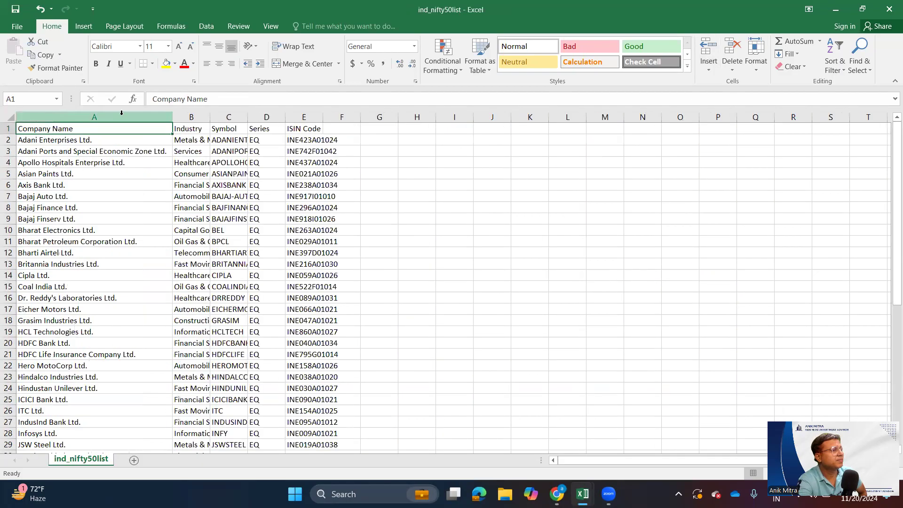
{"action": "double_click", "coordinate": [209, 116]}
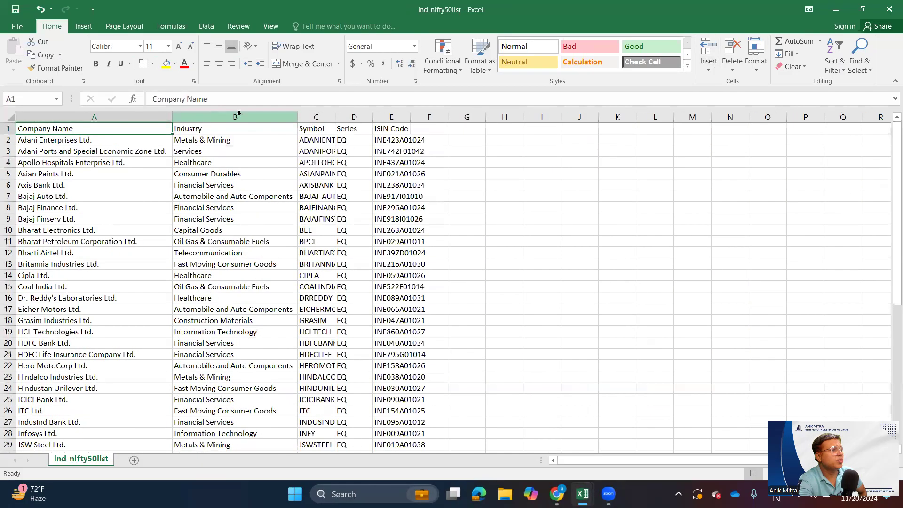
{"action": "double_click", "coordinate": [335, 117]}
{"action": "double_click", "coordinate": [393, 116]}
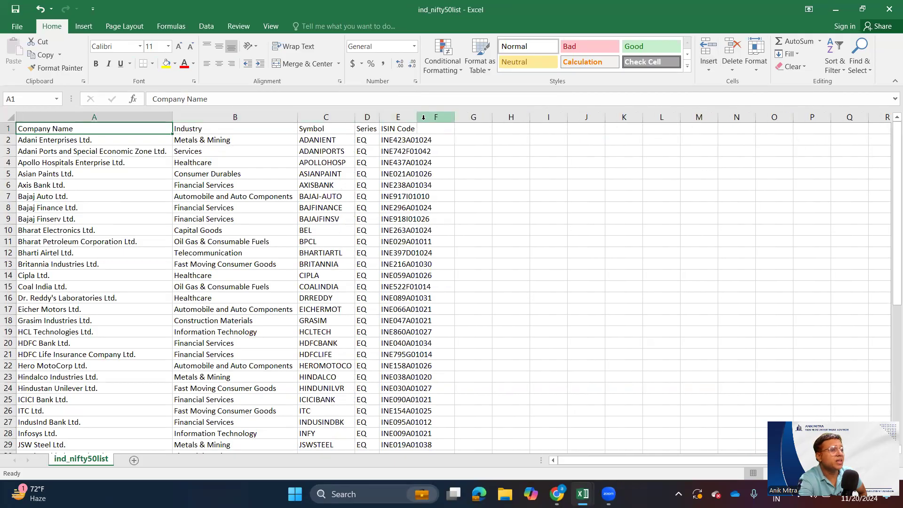
{"action": "double_click", "coordinate": [418, 116]}
- Select the ISIN Code column from its header in E1 to its last entry and switch back to the browser
{"action": "left_click", "coordinate": [421, 132]}
{"action": "key", "text": "ctrl+shift+Down"}
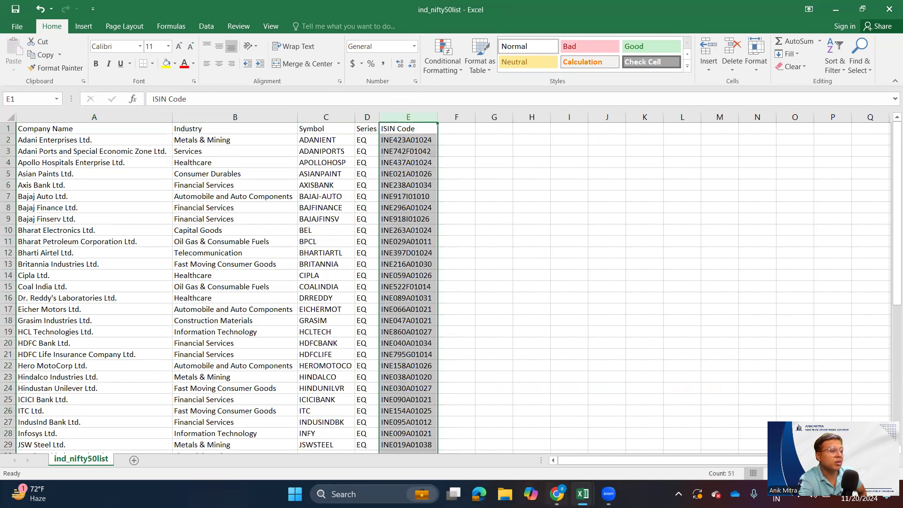
{"action": "left_click", "coordinate": [553, 494]}
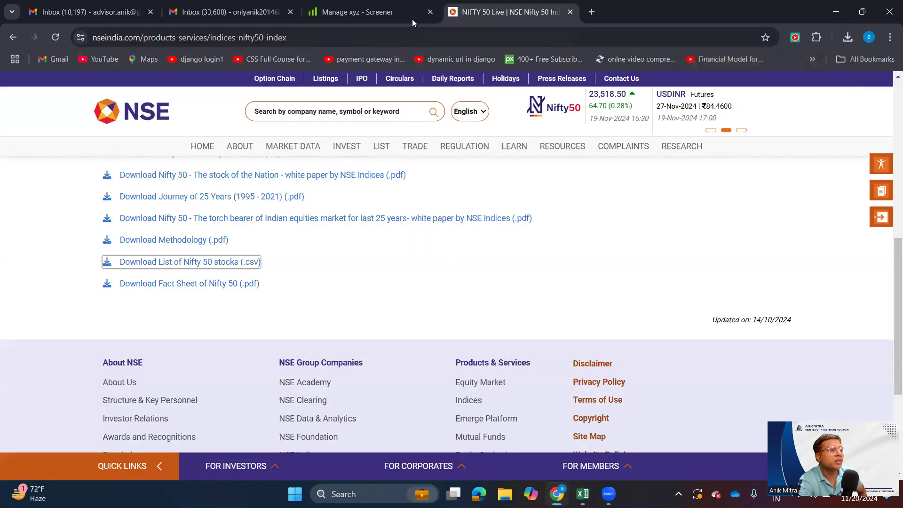
- Switch to the Screener tab, open the company import page for the xyz watchlist and highlight its ISIN codes requirement
{"action": "left_click", "coordinate": [382, 20]}
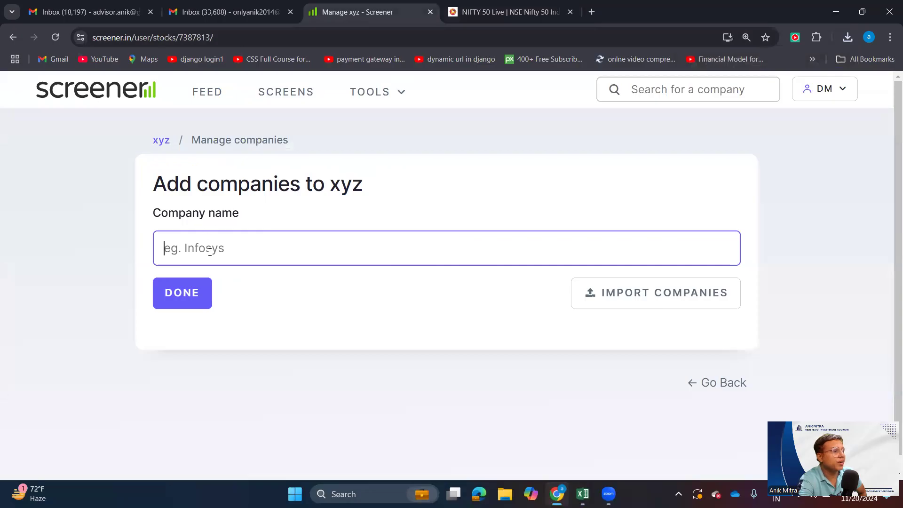
{"action": "left_click", "coordinate": [653, 299]}
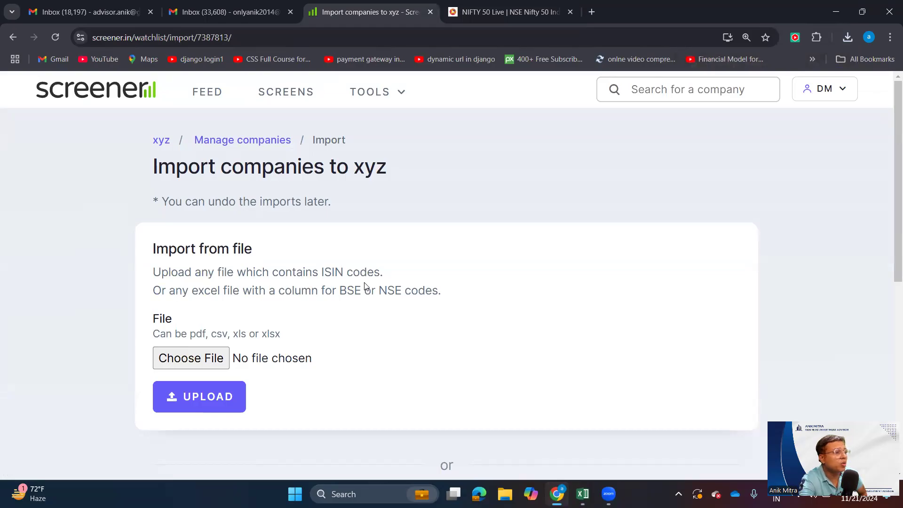
{"action": "left_click_drag", "start_coordinate": [323, 272], "coordinate": [381, 268]}
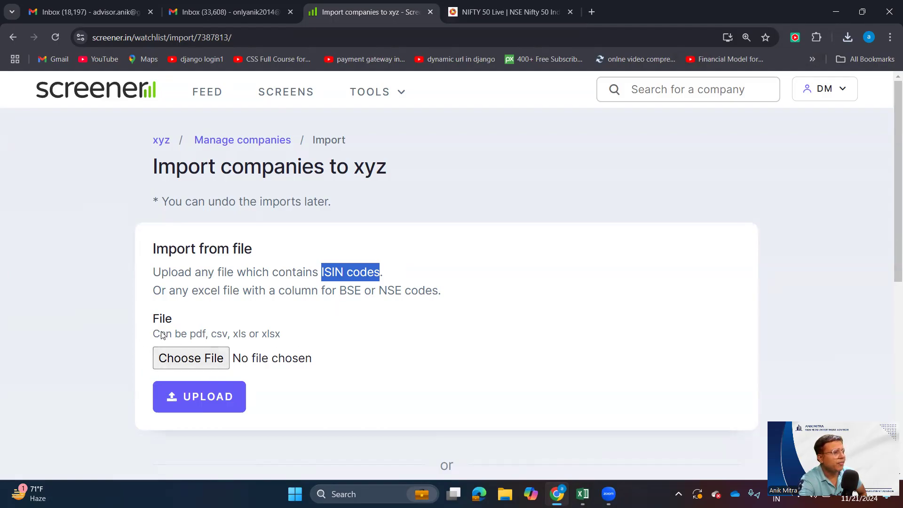
{"action": "left_click", "coordinate": [213, 346]}
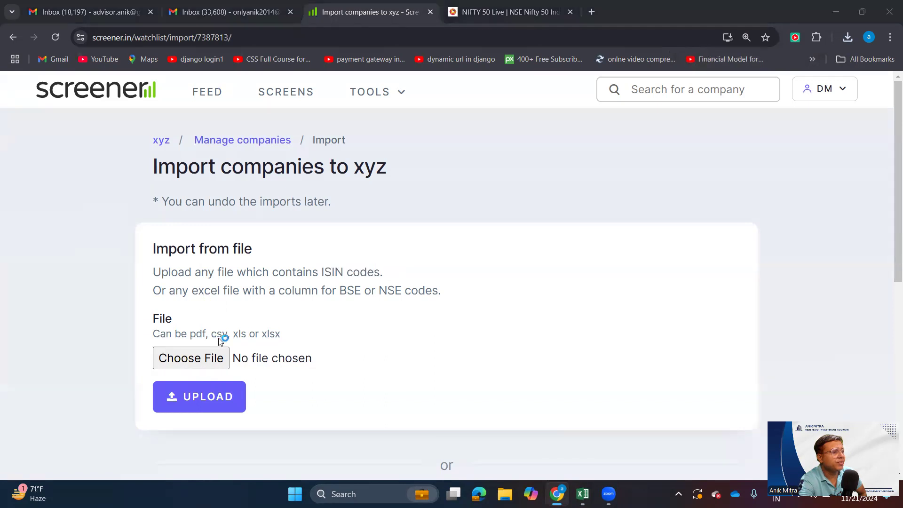
{"action": "left_click", "coordinate": [461, 46]}
{"action": "left_click_drag", "start_coordinate": [281, 336], "coordinate": [261, 333]}
{"action": "left_click", "coordinate": [410, 288]}
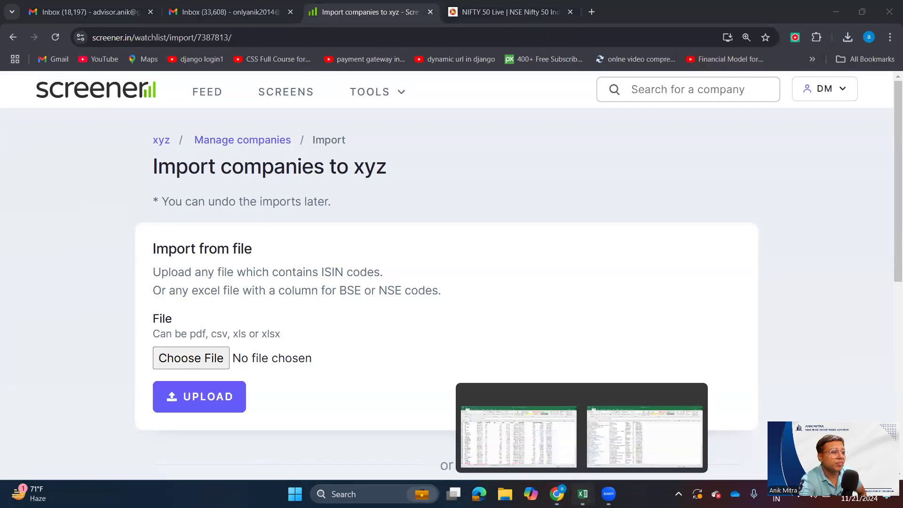
- Switch to ind_nifty50list in Excel and insert a blank column before the Industry column
{"action": "key", "text": "alt+Tab"}
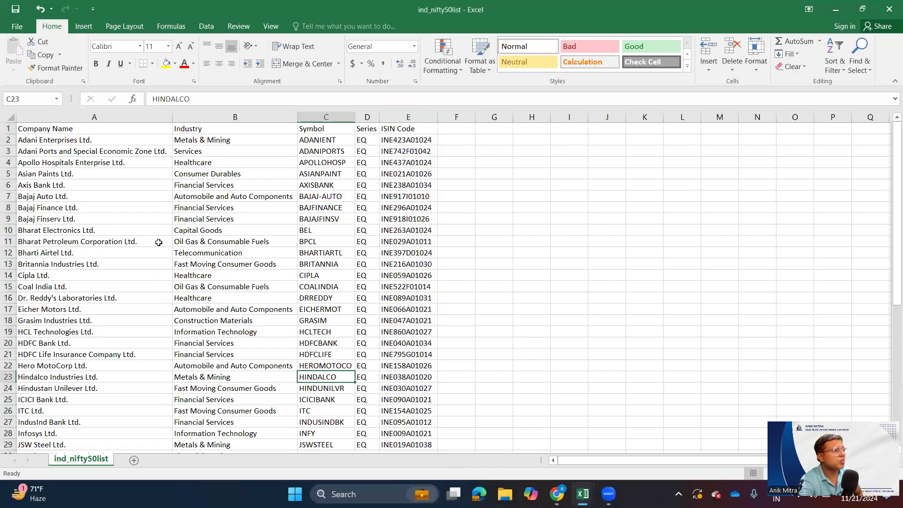
{"action": "left_click", "coordinate": [226, 117]}
{"action": "right_click", "coordinate": [251, 314]}
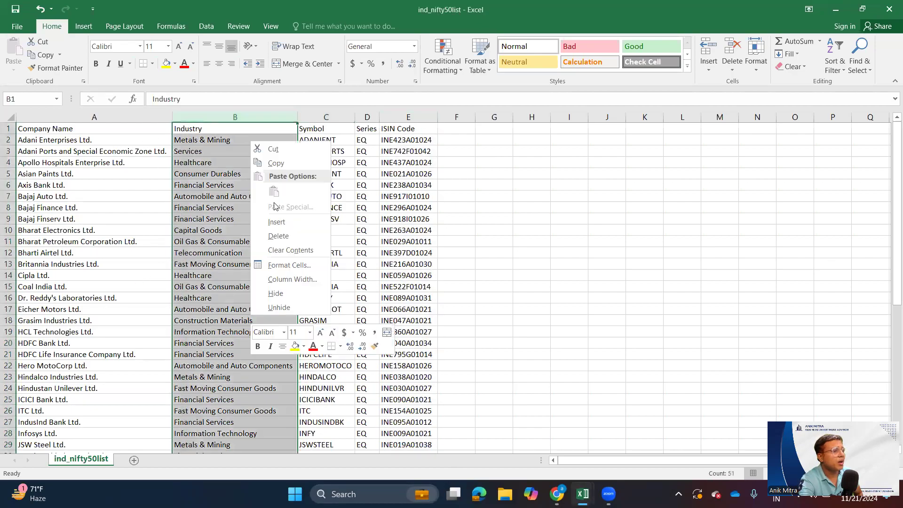
{"action": "left_click", "coordinate": [282, 222]}
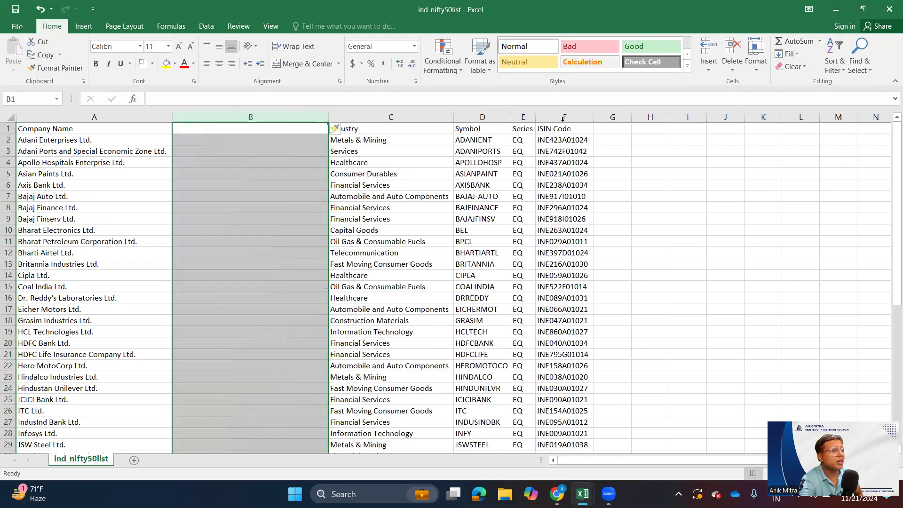
- Move the entire ISIN Code column into blank column B, beside Company Name
{"action": "left_click", "coordinate": [563, 118]}
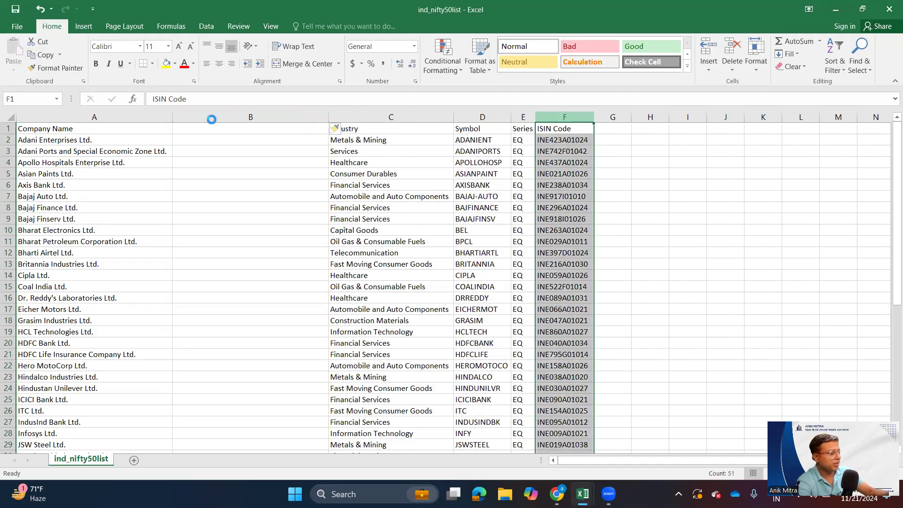
{"action": "key", "text": "ctrl+x"}
{"action": "left_click", "coordinate": [179, 131]}
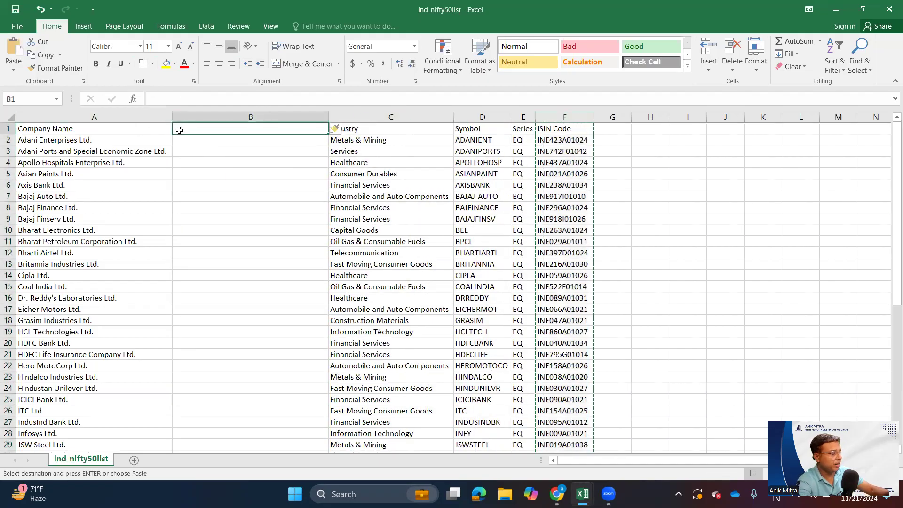
{"action": "key", "text": "ctrl+v"}
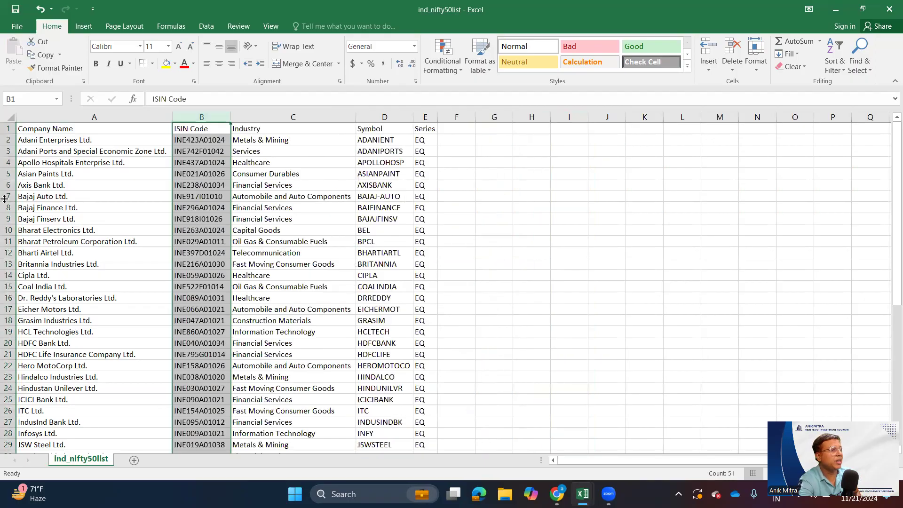
{"action": "left_click", "coordinate": [53, 138]}
{"action": "left_click", "coordinate": [219, 137]}
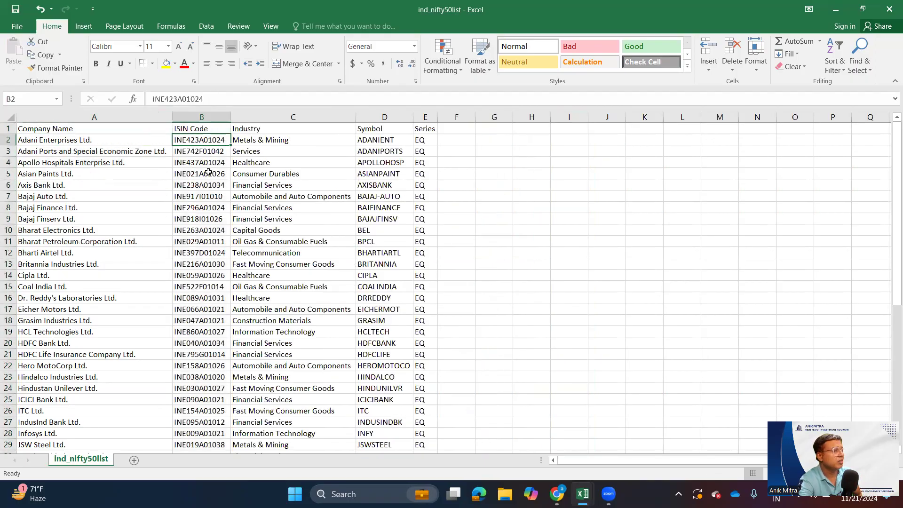
{"action": "left_click", "coordinate": [277, 317]}
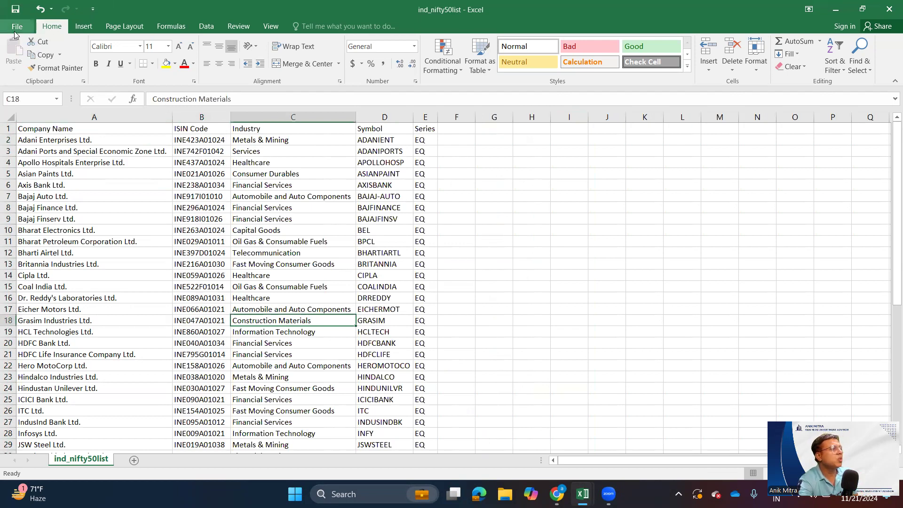
- Save ind_nifty50list, keeping the CSV format, and return to the browser
{"action": "key", "text": "ctrl+s"}
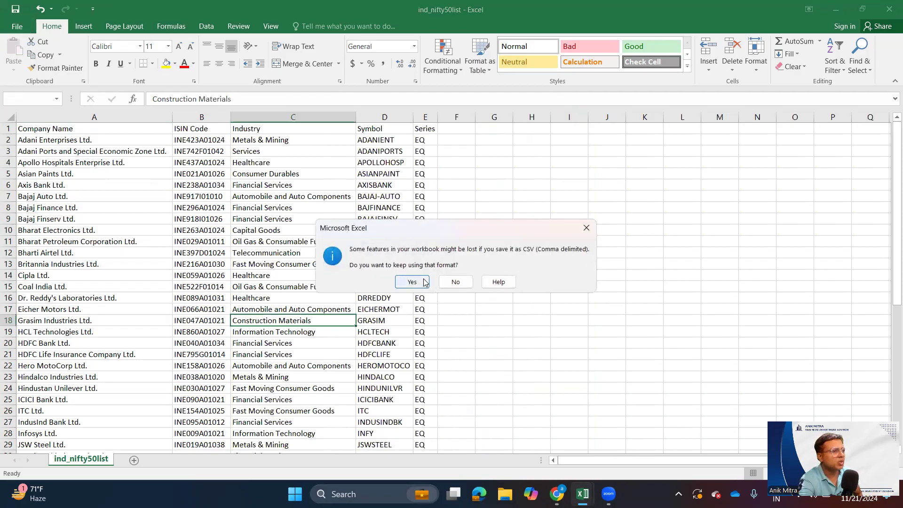
{"action": "left_click", "coordinate": [420, 282]}
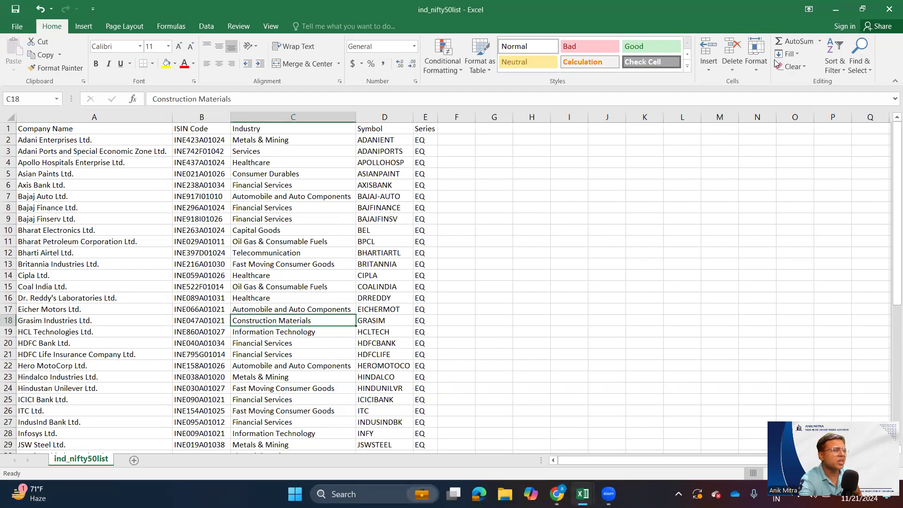
{"action": "left_click", "coordinate": [828, 7]}
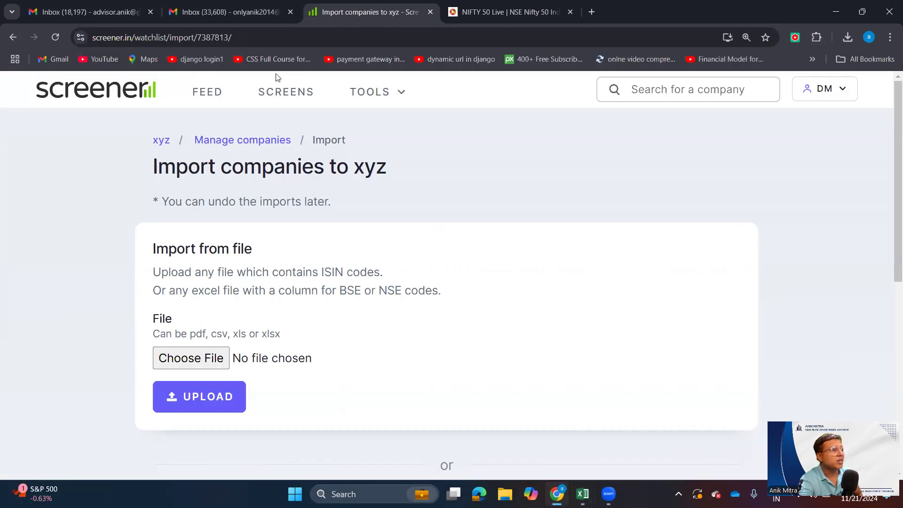
- Go back to the new-watchlist form and create a watchlist named xyz1
{"action": "left_click", "coordinate": [14, 37]}
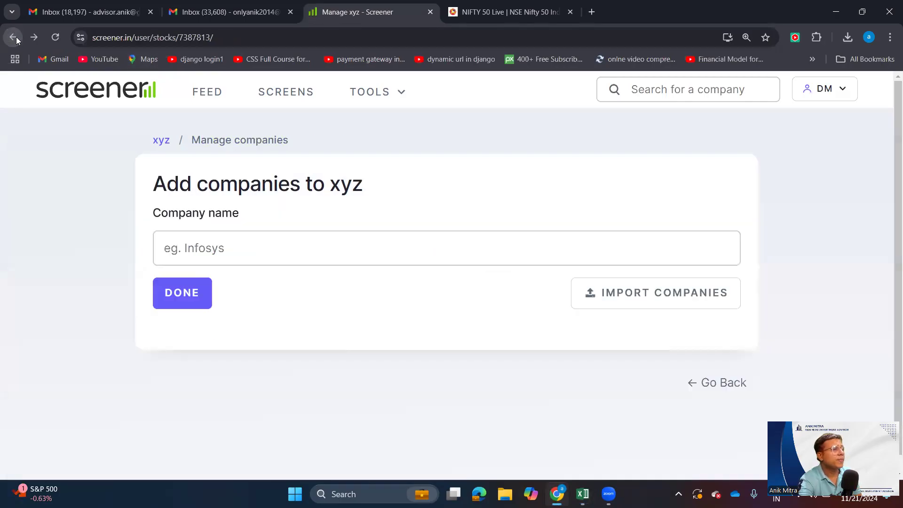
{"action": "left_click", "coordinate": [14, 38]}
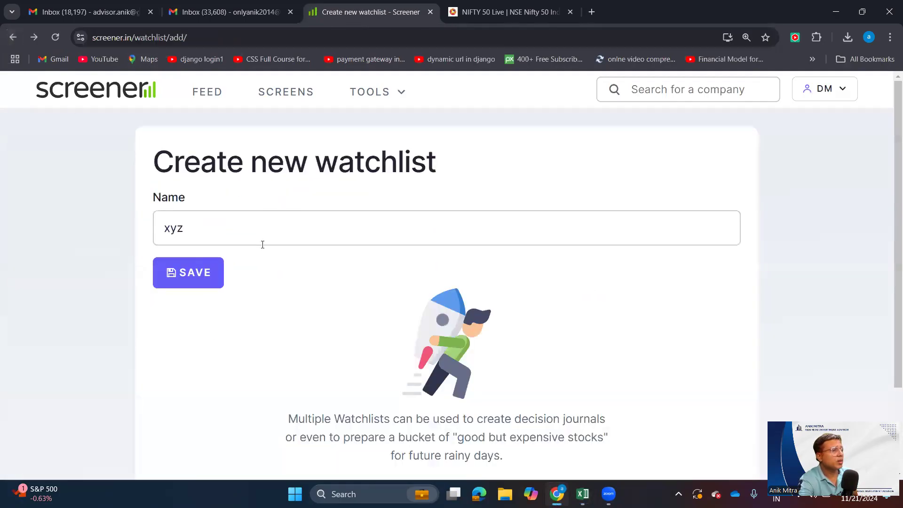
{"action": "left_click", "coordinate": [190, 277]}
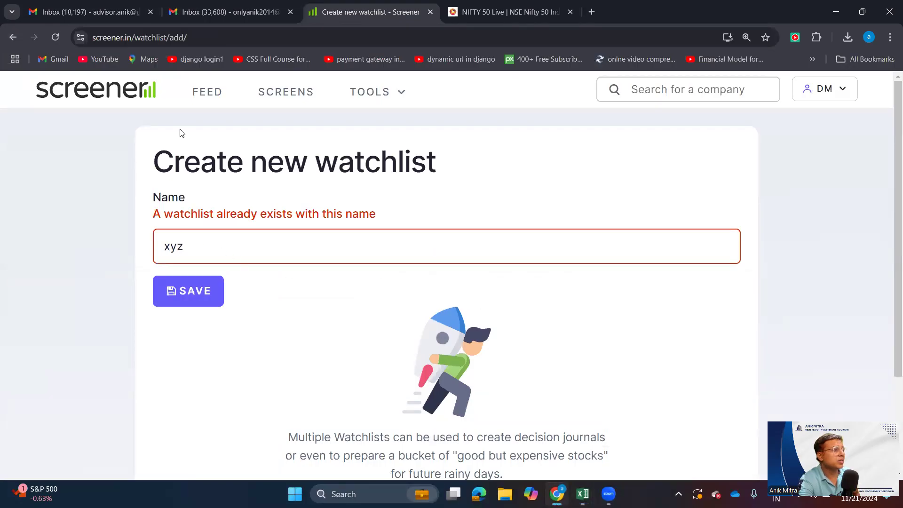
{"action": "left_click", "coordinate": [256, 246]}
{"action": "type", "text": "1"}
{"action": "left_click", "coordinate": [202, 298]}
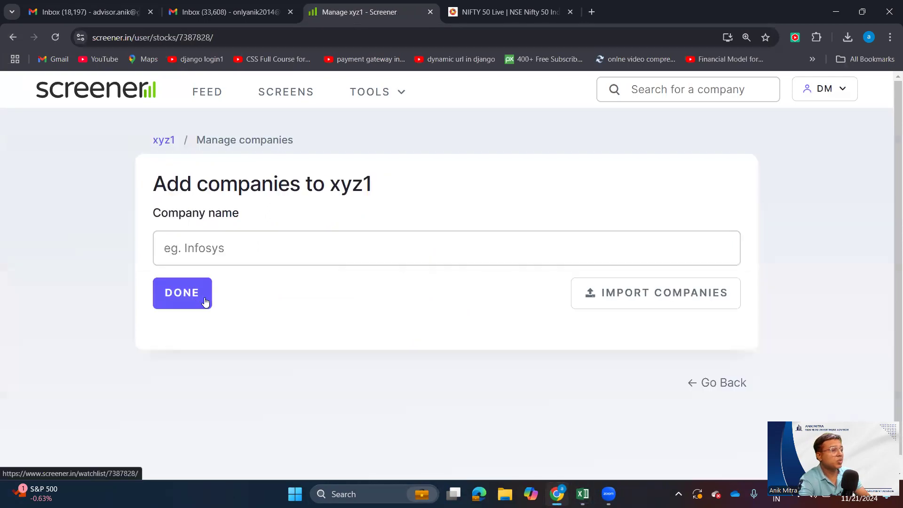
- Open the company import page for xyz1 and choose ind_nifty50list.csv from Downloads as the import file
{"action": "left_click", "coordinate": [646, 293]}
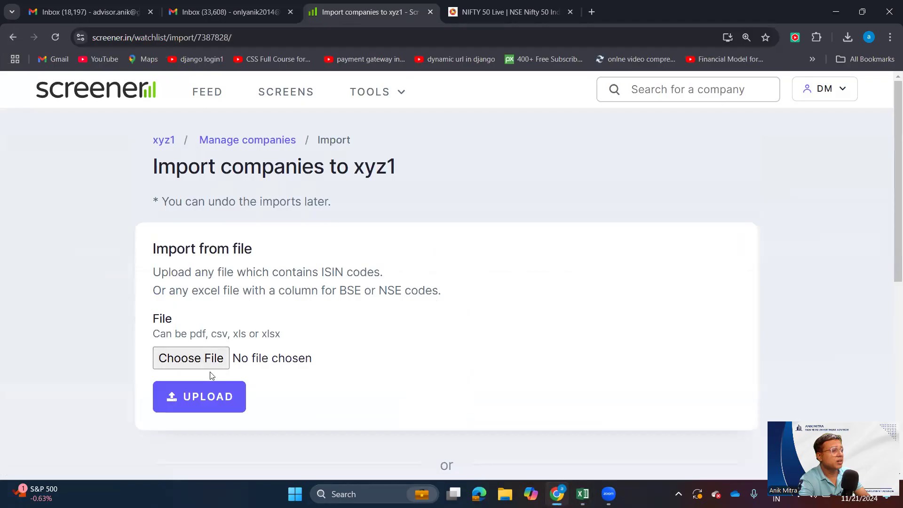
{"action": "left_click", "coordinate": [207, 359]}
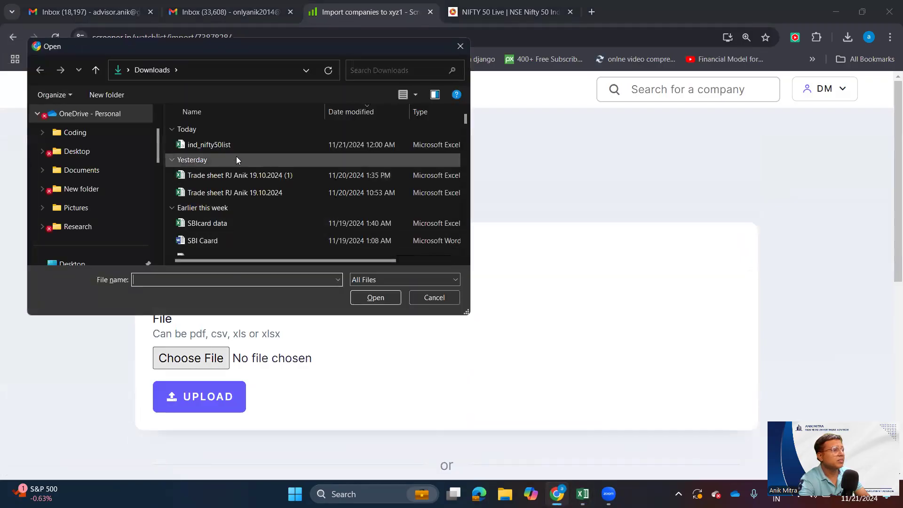
{"action": "left_click", "coordinate": [237, 146]}
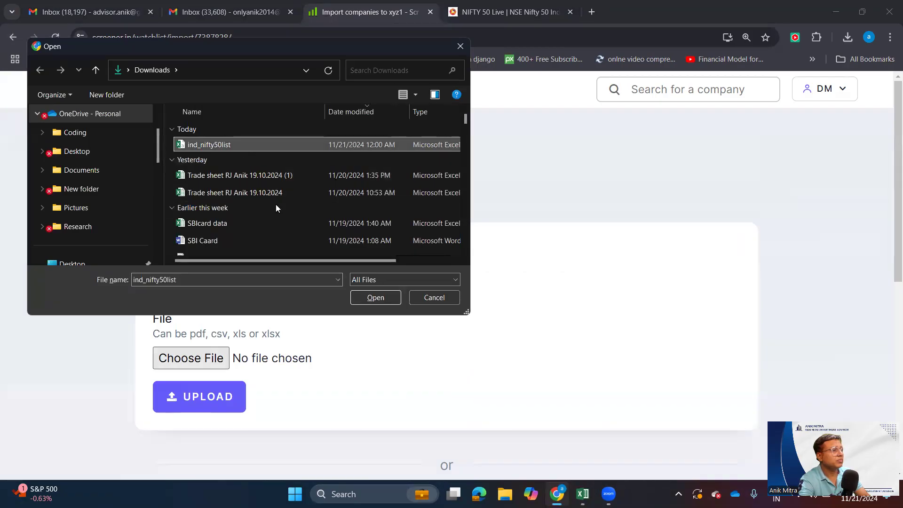
{"action": "left_click", "coordinate": [373, 113]}
{"action": "left_click", "coordinate": [352, 116]}
{"action": "left_click", "coordinate": [391, 298]}
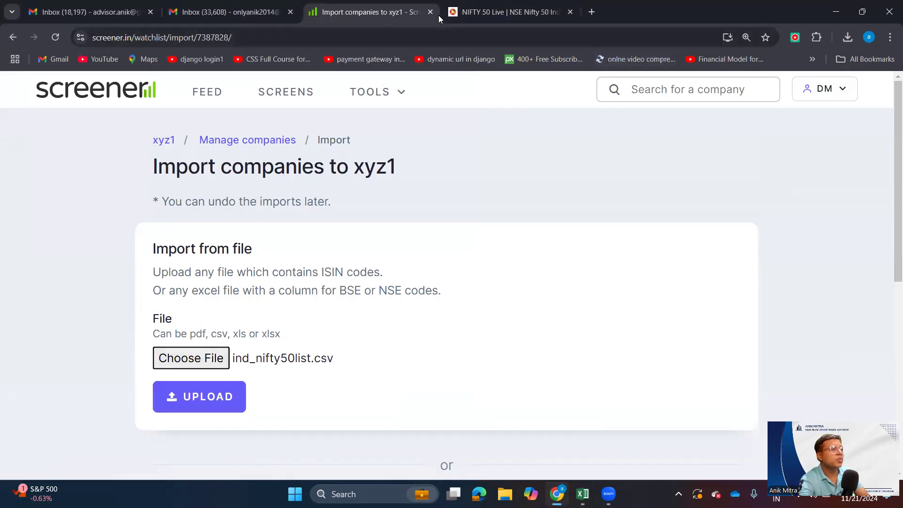
- Leave the import by going back to Core Watchlist, and open the existing Nifty50 watchlist from there
{"action": "left_click", "coordinate": [12, 37]}
{"action": "left_click", "coordinate": [12, 38]}
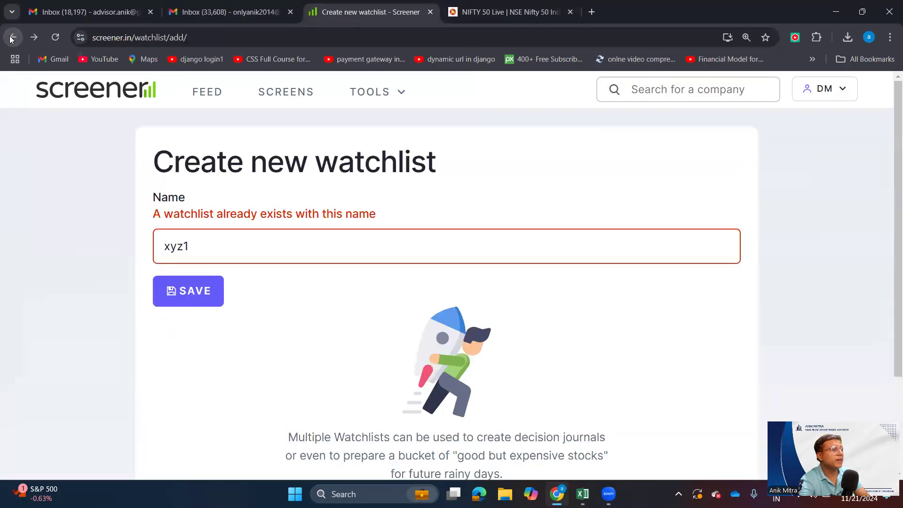
{"action": "left_click", "coordinate": [12, 37]}
{"action": "left_click", "coordinate": [12, 37]}
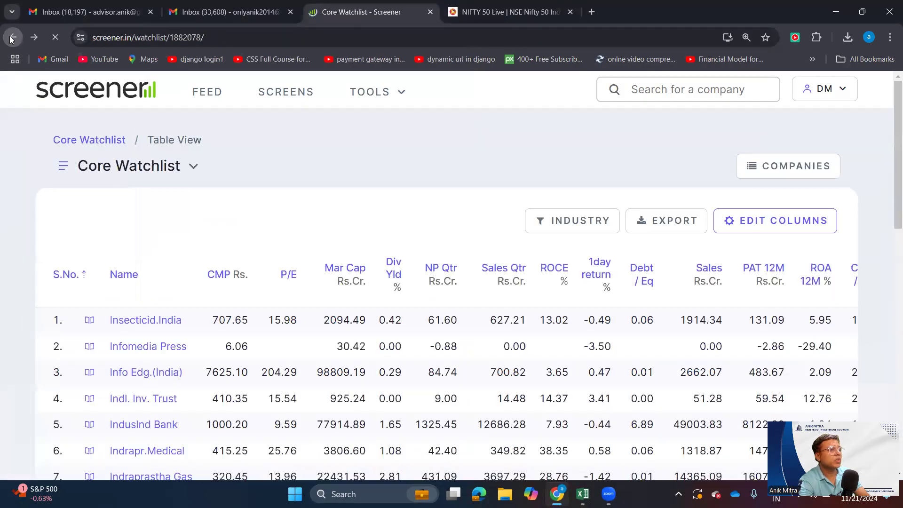
{"action": "scroll", "coordinate": [201, 243], "scroll_direction": "up", "scroll_amount": 15}
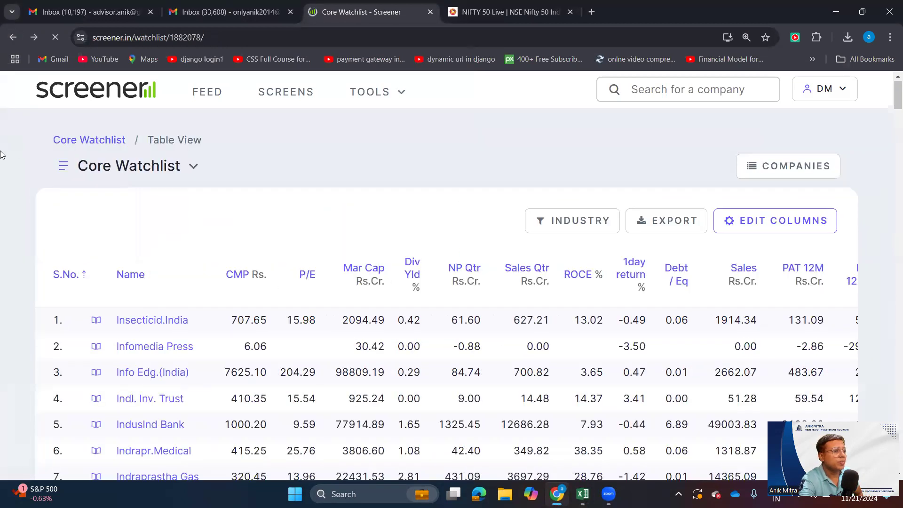
{"action": "left_click", "coordinate": [190, 169]}
{"action": "scroll", "coordinate": [174, 294], "scroll_direction": "down", "scroll_amount": 10}
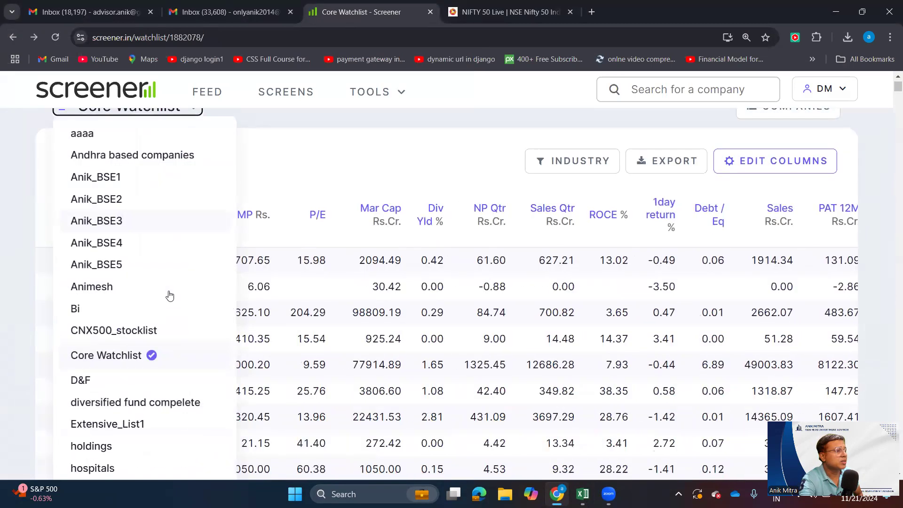
{"action": "scroll", "coordinate": [170, 296], "scroll_direction": "up", "scroll_amount": 6}
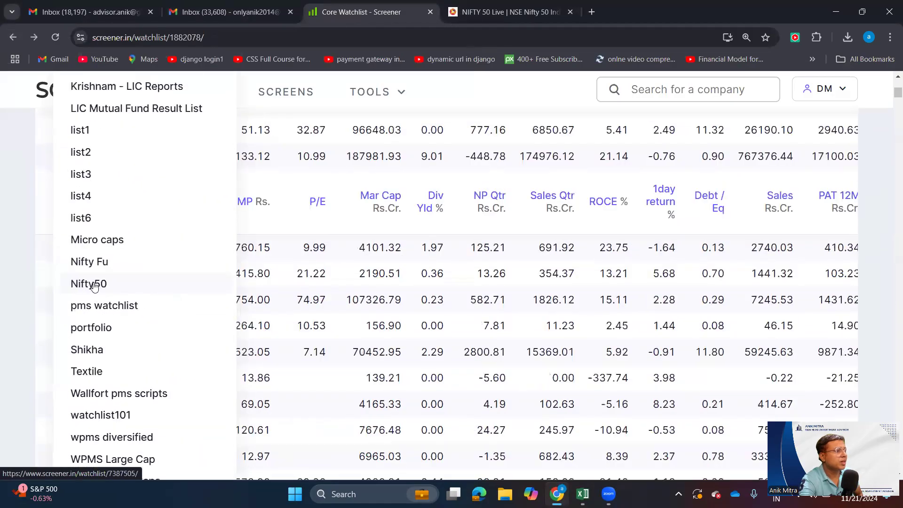
{"action": "left_click", "coordinate": [94, 285]}
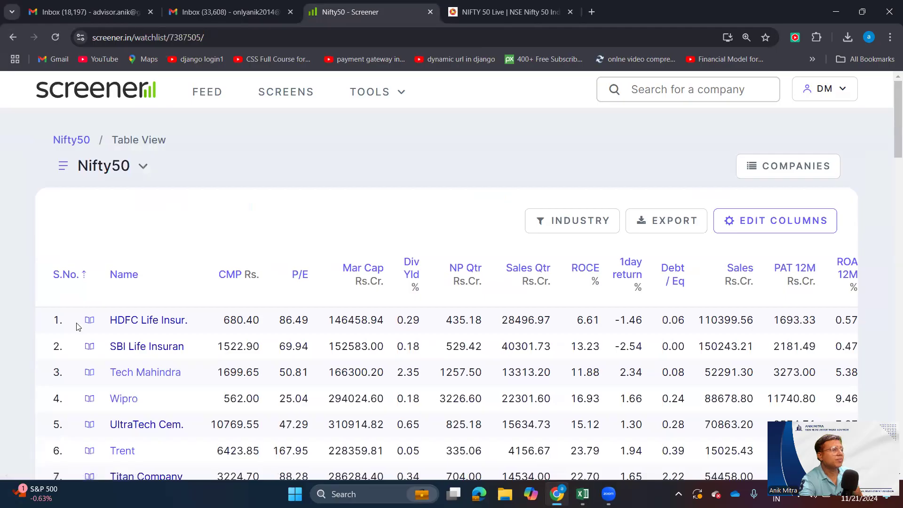
- Look through the companies in the Nifty50 watchlist table and briefly open its column settings
{"action": "scroll", "coordinate": [174, 333], "scroll_direction": "down", "scroll_amount": 10}
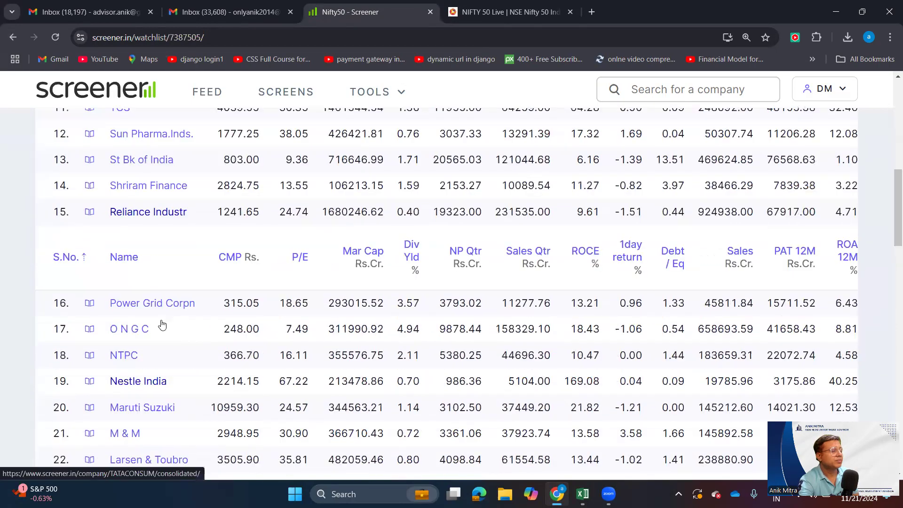
{"action": "scroll", "coordinate": [160, 311], "scroll_direction": "down", "scroll_amount": 5}
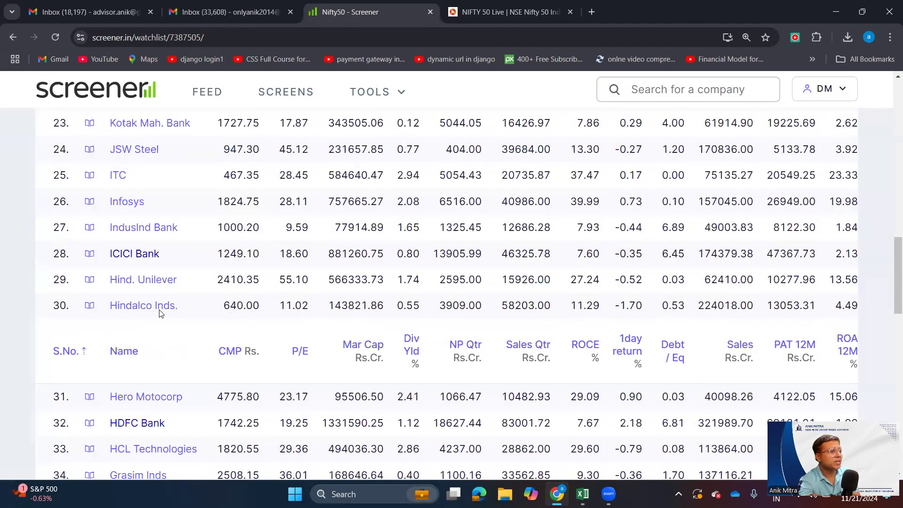
{"action": "scroll", "coordinate": [162, 309], "scroll_direction": "up", "scroll_amount": 6}
{"action": "scroll", "coordinate": [320, 315], "scroll_direction": "up", "scroll_amount": 8}
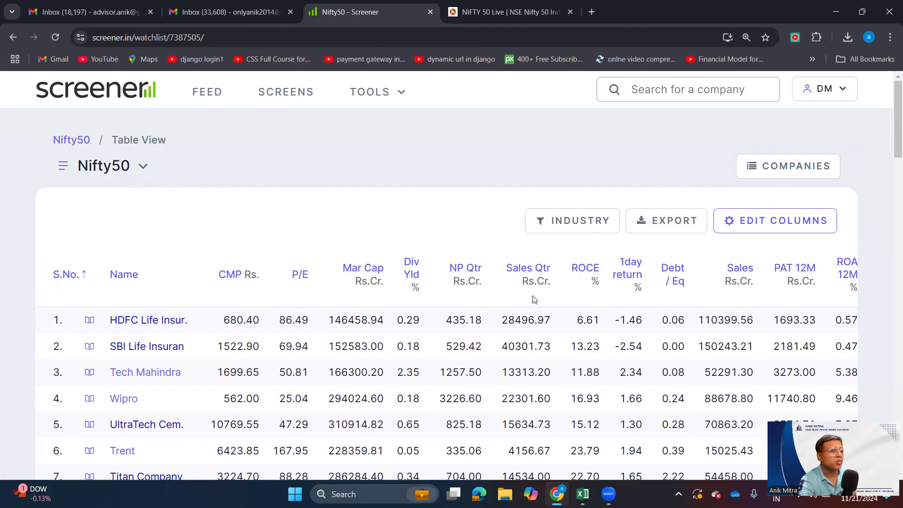
{"action": "left_click", "coordinate": [783, 228]}
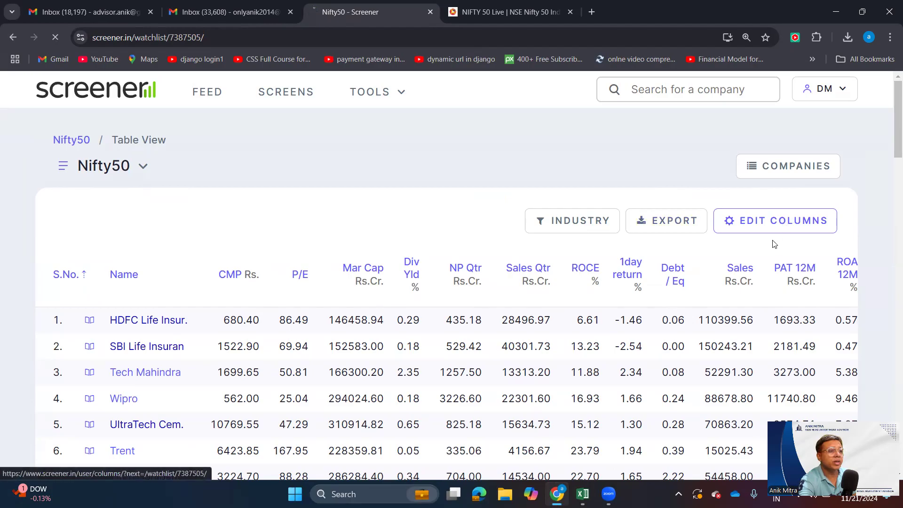
{"action": "left_click", "coordinate": [12, 37]}
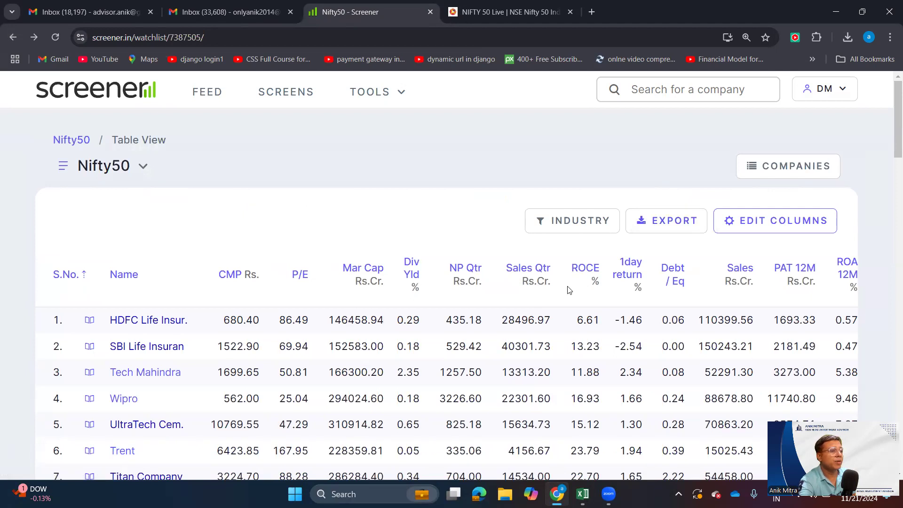
- Export the Nifty50 watchlist table as a CSV file and dismiss the download notice
{"action": "scroll", "coordinate": [508, 290], "scroll_direction": "down", "scroll_amount": 3}
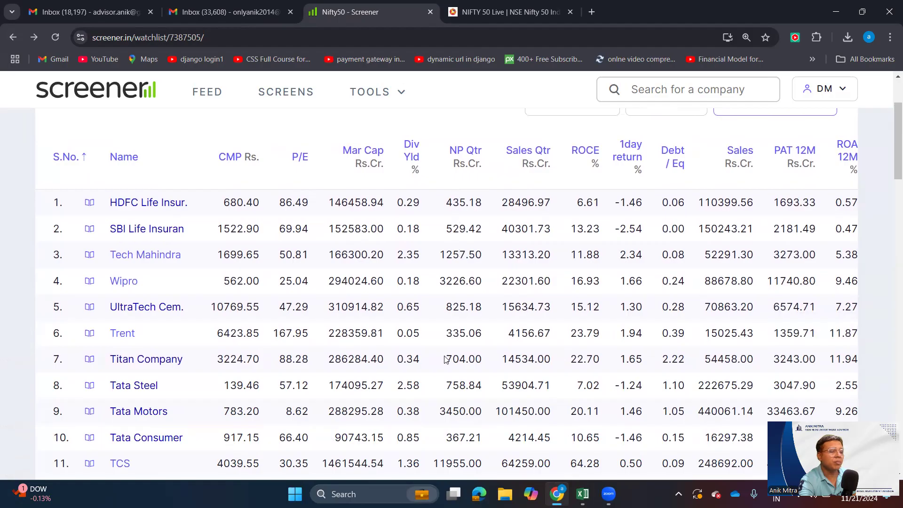
{"action": "scroll", "coordinate": [447, 360], "scroll_direction": "up", "scroll_amount": 3}
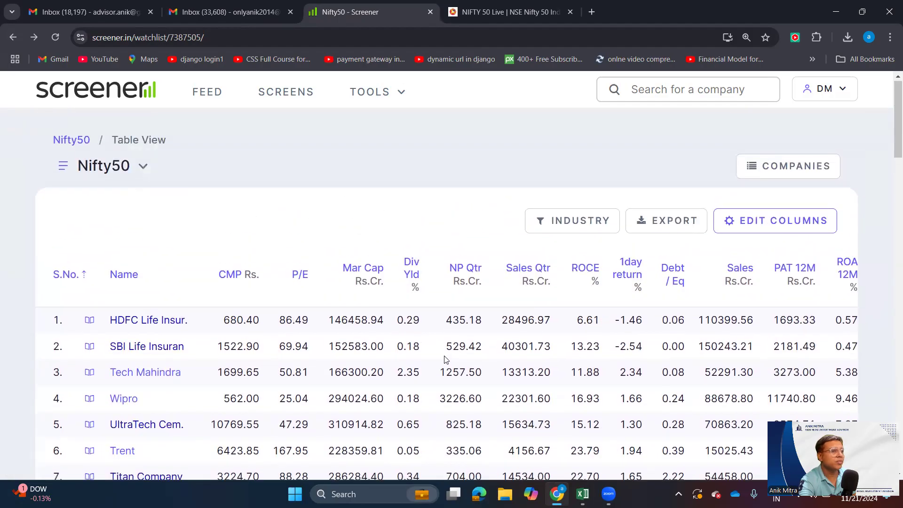
{"action": "left_click", "coordinate": [689, 224]}
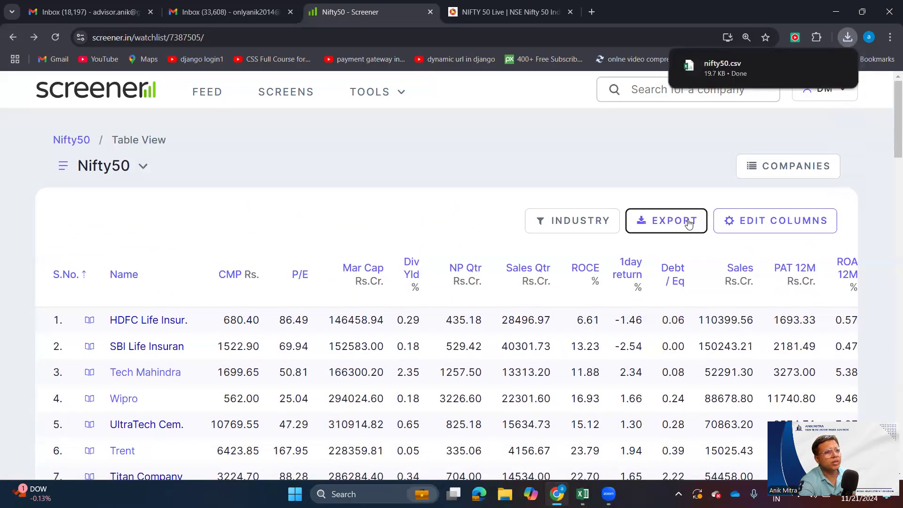
{"action": "mouse_move", "coordinate": [718, 72]}
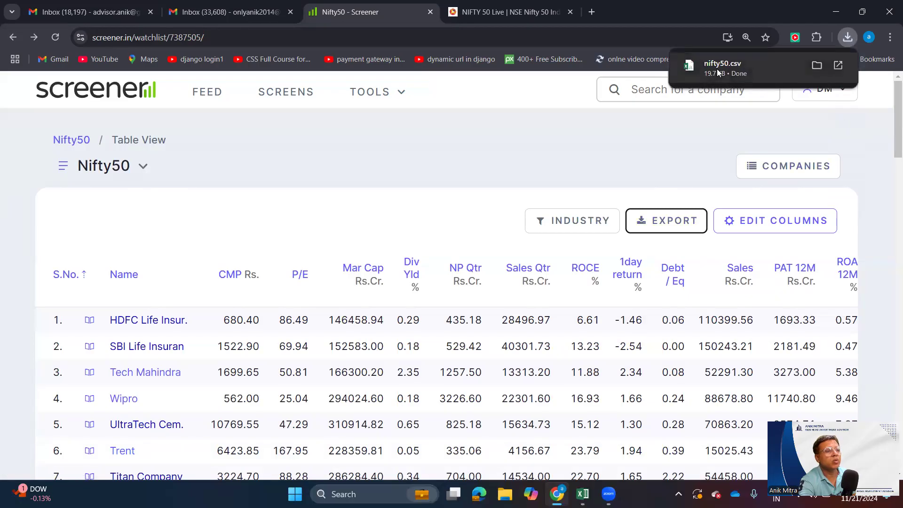
{"action": "left_click", "coordinate": [236, 211]}
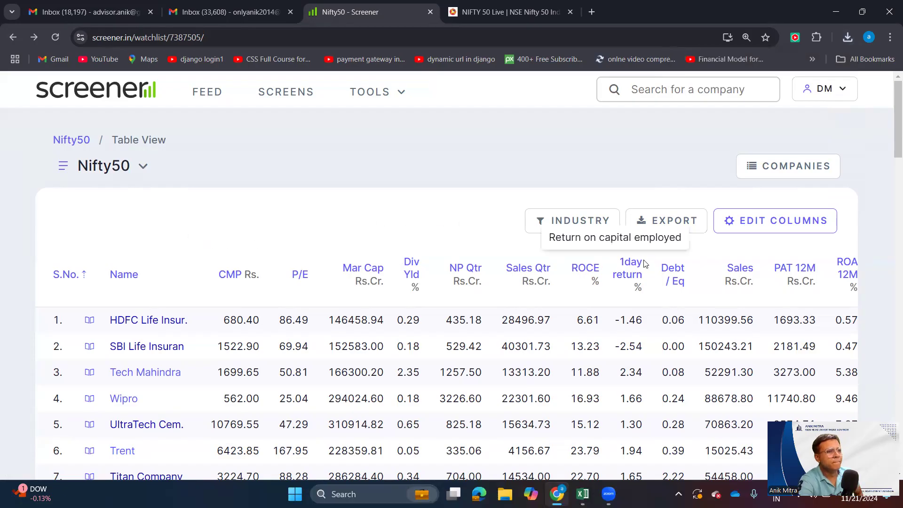
- Open the Nifty50 table's column settings, review the selected columns, and go back to the watchlist without saving
{"action": "left_click", "coordinate": [789, 225]}
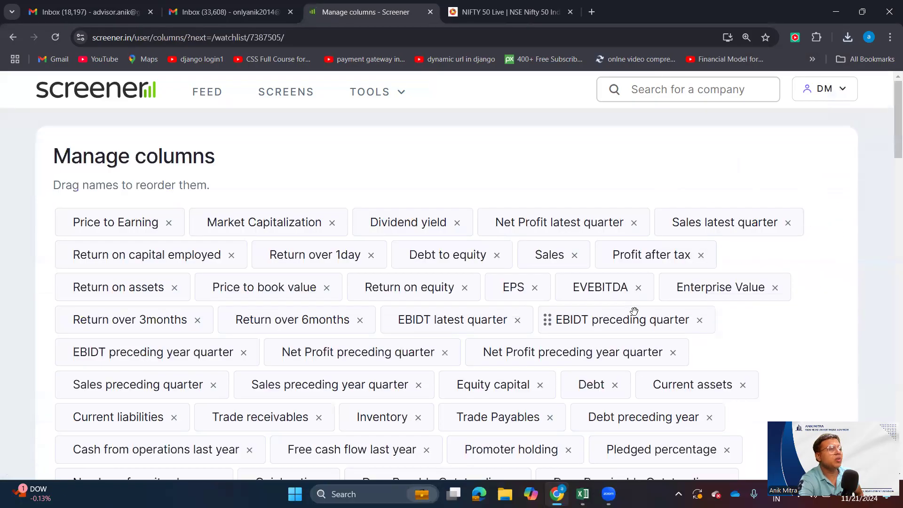
{"action": "scroll", "coordinate": [202, 248], "scroll_direction": "down", "scroll_amount": 4}
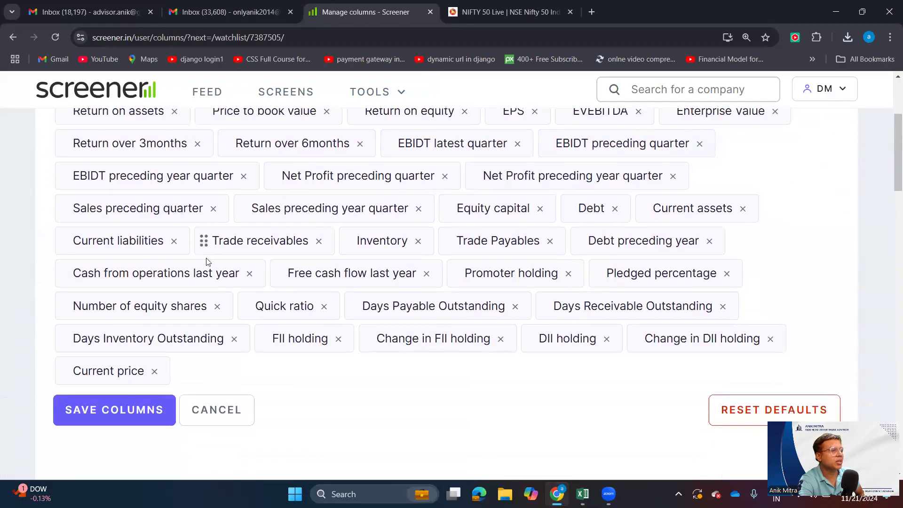
{"action": "scroll", "coordinate": [275, 311], "scroll_direction": "up", "scroll_amount": 4}
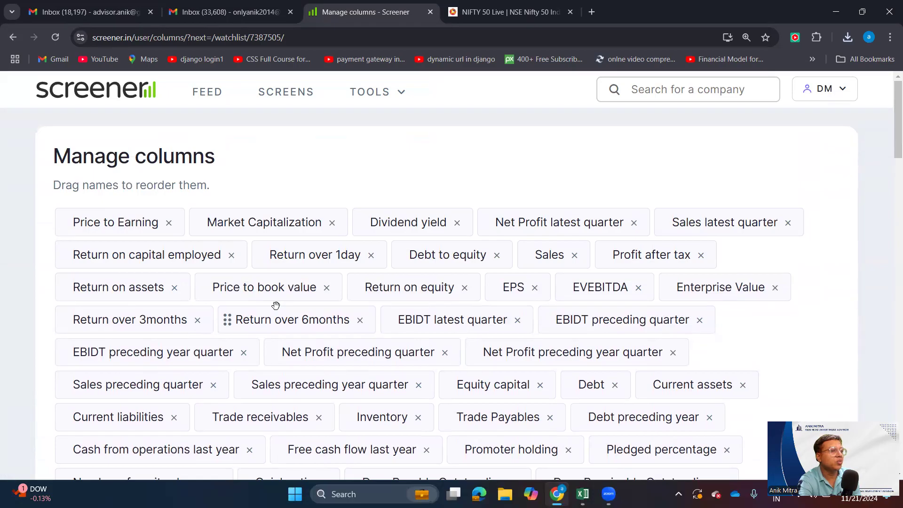
{"action": "scroll", "coordinate": [276, 305], "scroll_direction": "down", "scroll_amount": 8}
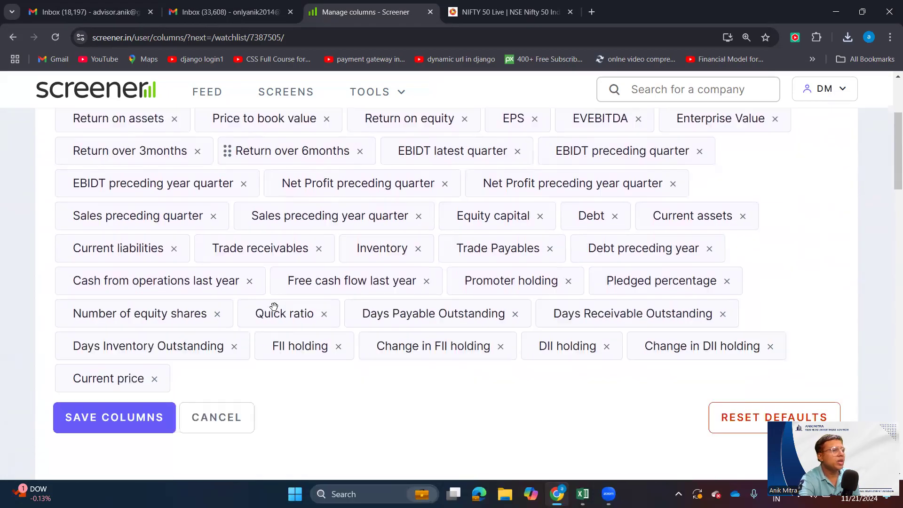
{"action": "scroll", "coordinate": [274, 307], "scroll_direction": "up", "scroll_amount": 5}
{"action": "scroll", "coordinate": [274, 306], "scroll_direction": "up", "scroll_amount": 1}
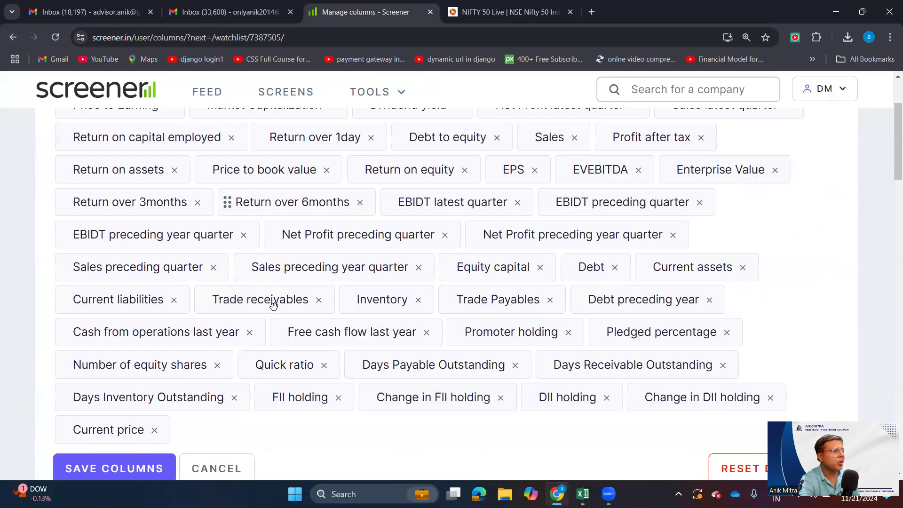
{"action": "scroll", "coordinate": [273, 306], "scroll_direction": "up", "scroll_amount": 2}
{"action": "left_click", "coordinate": [13, 38]}
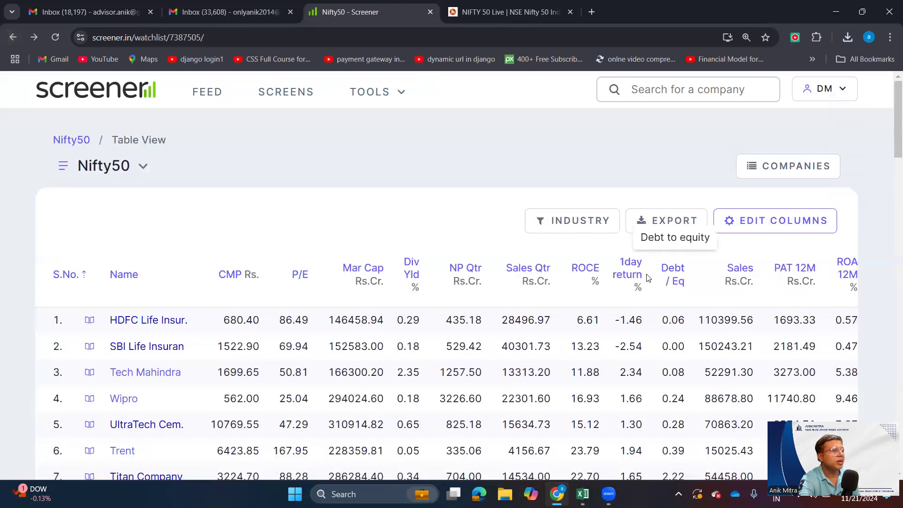
- Reopen the column settings and examine which Quarter P&L ratios are ticked for the recent, preceding and historical periods
{"action": "left_click", "coordinate": [758, 230]}
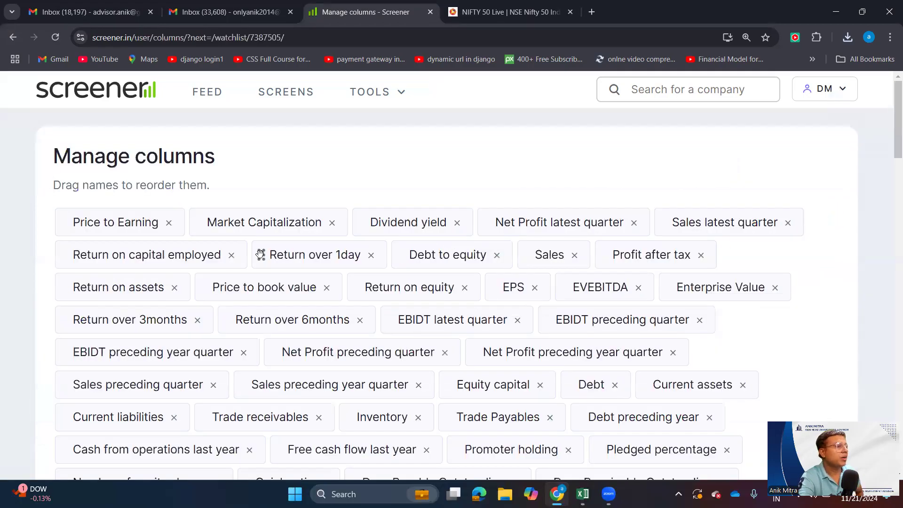
{"action": "scroll", "coordinate": [260, 255], "scroll_direction": "down", "scroll_amount": 10}
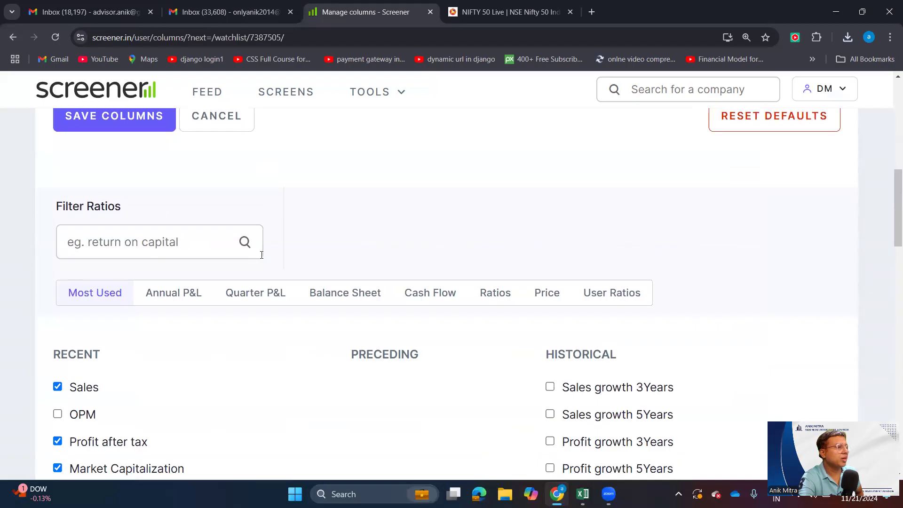
{"action": "scroll", "coordinate": [261, 255], "scroll_direction": "up", "scroll_amount": 2}
{"action": "scroll", "coordinate": [260, 255], "scroll_direction": "down", "scroll_amount": 4}
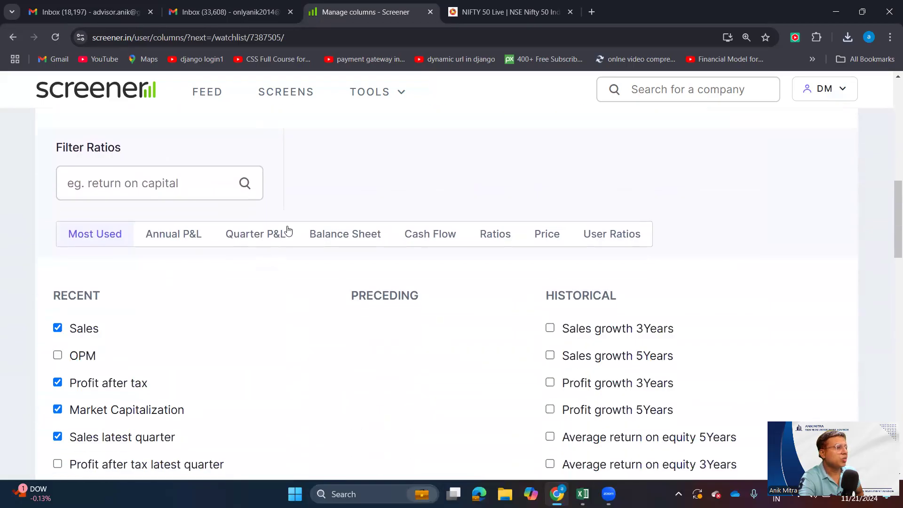
{"action": "left_click", "coordinate": [278, 237]}
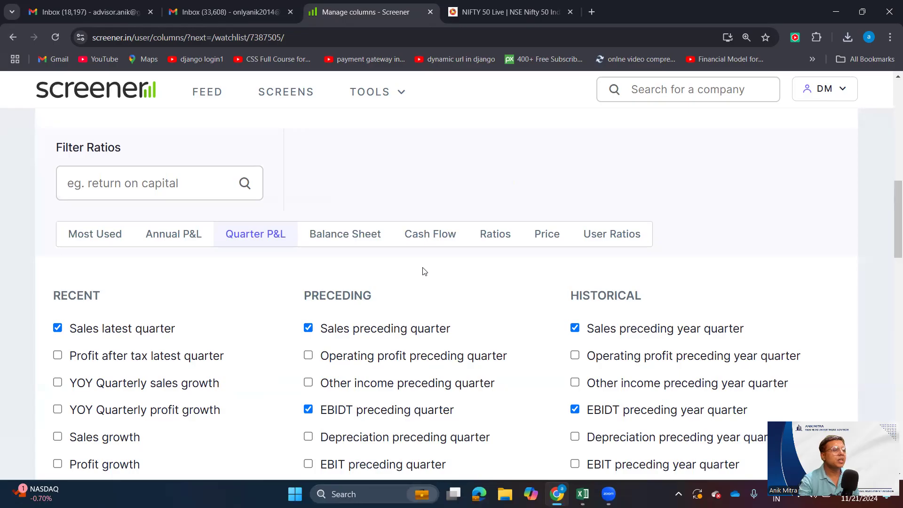
{"action": "scroll", "coordinate": [782, 365], "scroll_direction": "up", "scroll_amount": 2}
{"action": "scroll", "coordinate": [679, 371], "scroll_direction": "down", "scroll_amount": 5}
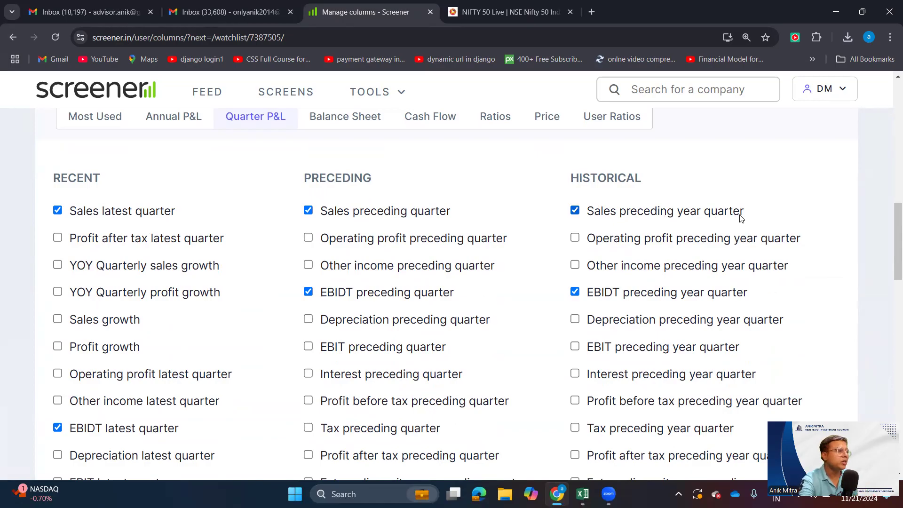
{"action": "scroll", "coordinate": [678, 324], "scroll_direction": "down", "scroll_amount": 1}
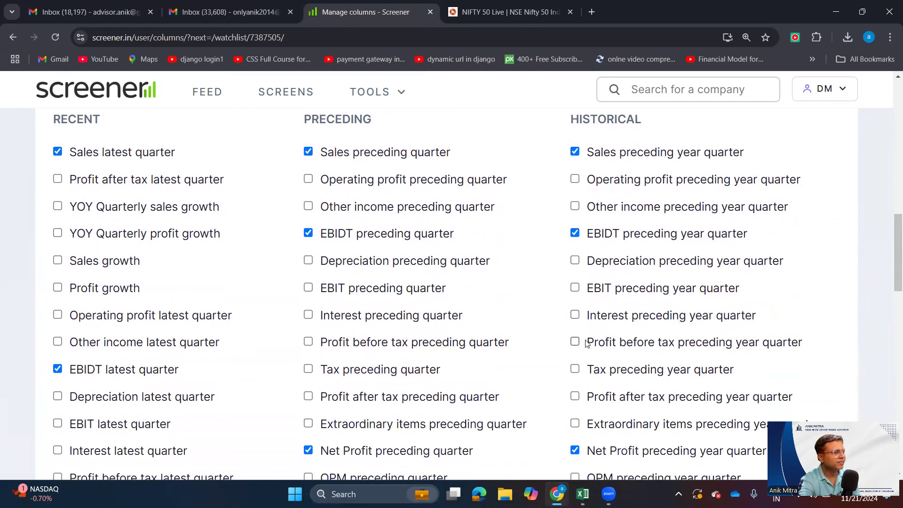
{"action": "scroll", "coordinate": [677, 262], "scroll_direction": "down", "scroll_amount": 2}
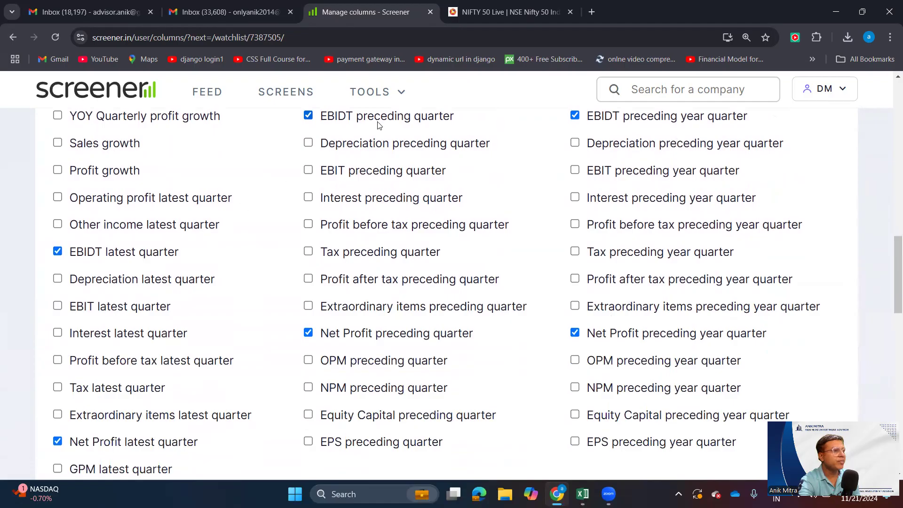
{"action": "scroll", "coordinate": [546, 153], "scroll_direction": "up", "scroll_amount": 1}
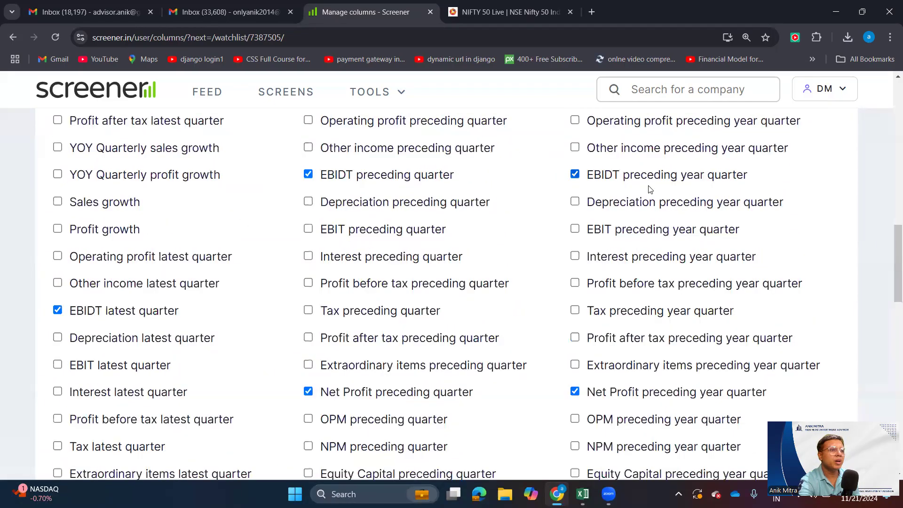
{"action": "scroll", "coordinate": [318, 279], "scroll_direction": "down", "scroll_amount": 1}
{"action": "scroll", "coordinate": [318, 279], "scroll_direction": "down", "scroll_amount": 3}
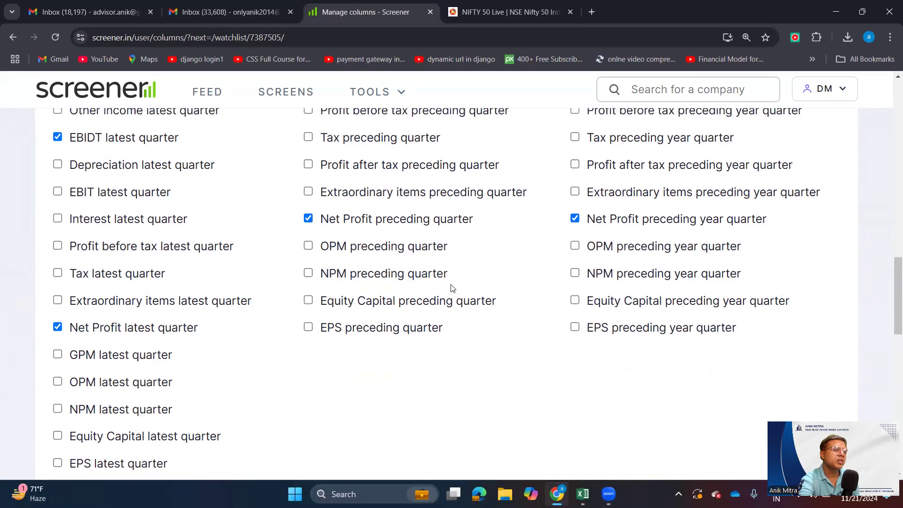
- Switch to the Most Used ratios and examine which are ticked, from Sales through to Return over 6months
{"action": "scroll", "coordinate": [452, 288], "scroll_direction": "up", "scroll_amount": 10}
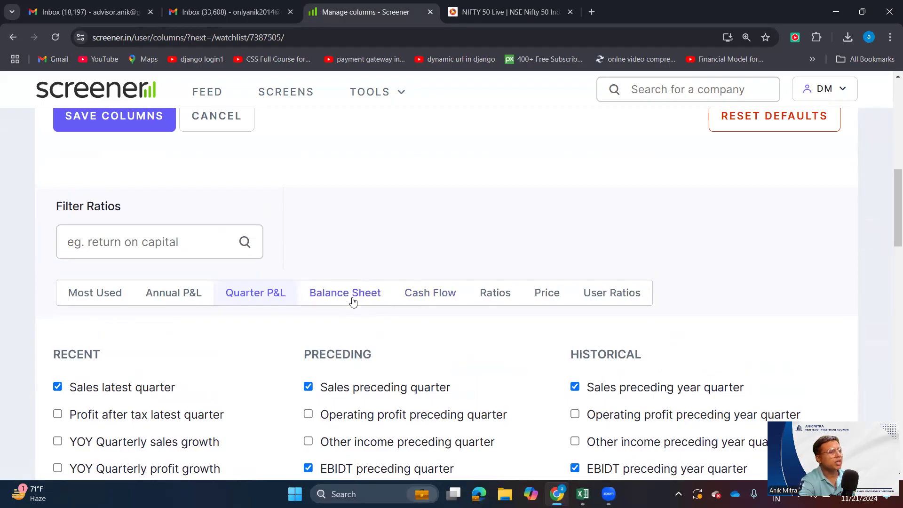
{"action": "left_click", "coordinate": [110, 300]}
{"action": "scroll", "coordinate": [218, 306], "scroll_direction": "down", "scroll_amount": 2}
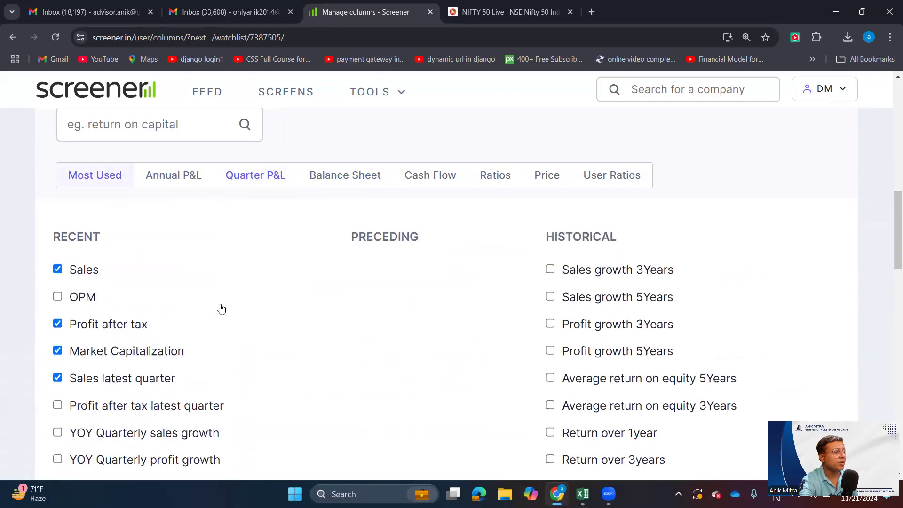
{"action": "scroll", "coordinate": [220, 307], "scroll_direction": "down", "scroll_amount": 2}
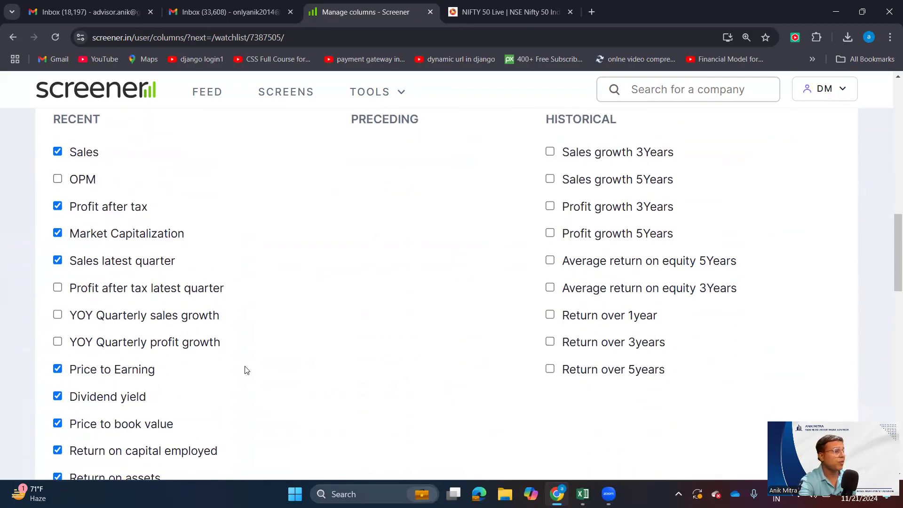
{"action": "scroll", "coordinate": [243, 370], "scroll_direction": "down", "scroll_amount": 3}
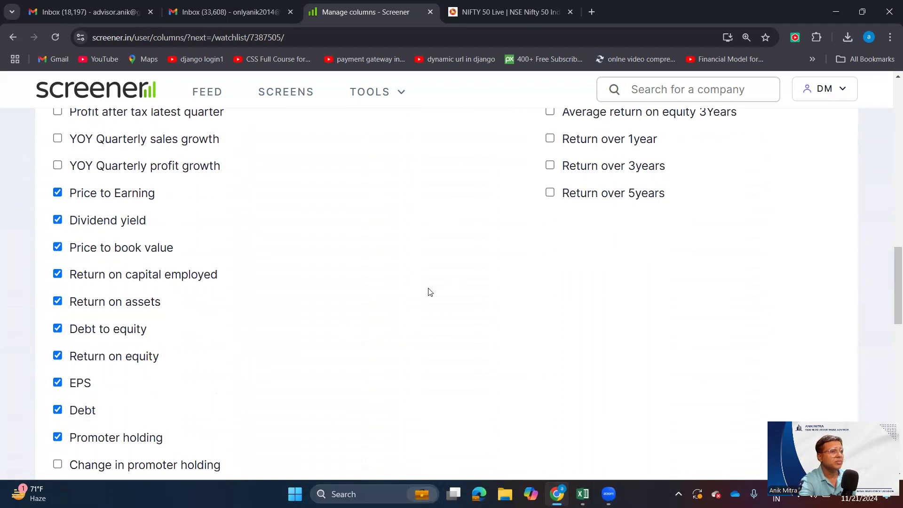
{"action": "scroll", "coordinate": [409, 296], "scroll_direction": "down", "scroll_amount": 3}
{"action": "scroll", "coordinate": [392, 300], "scroll_direction": "down", "scroll_amount": 3}
{"action": "scroll", "coordinate": [391, 301], "scroll_direction": "up", "scroll_amount": 7}
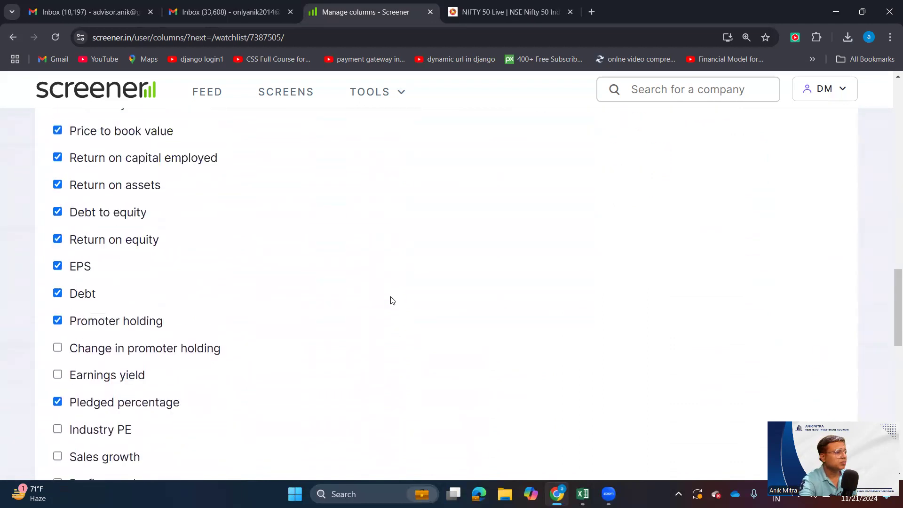
{"action": "scroll", "coordinate": [442, 337], "scroll_direction": "up", "scroll_amount": 4}
{"action": "scroll", "coordinate": [365, 328], "scroll_direction": "down", "scroll_amount": 2}
{"action": "scroll", "coordinate": [531, 317], "scroll_direction": "up", "scroll_amount": 2}
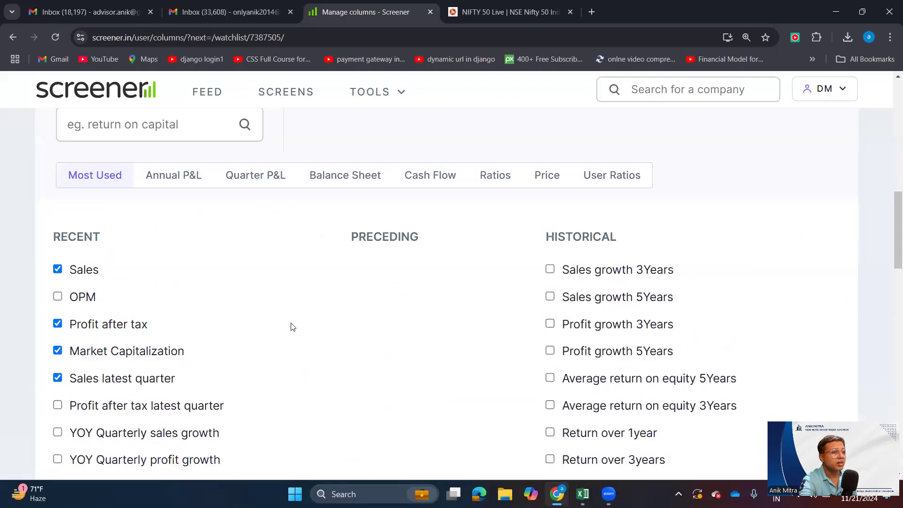
{"action": "scroll", "coordinate": [286, 322], "scroll_direction": "down", "scroll_amount": 5}
{"action": "scroll", "coordinate": [288, 324], "scroll_direction": "down", "scroll_amount": 9}
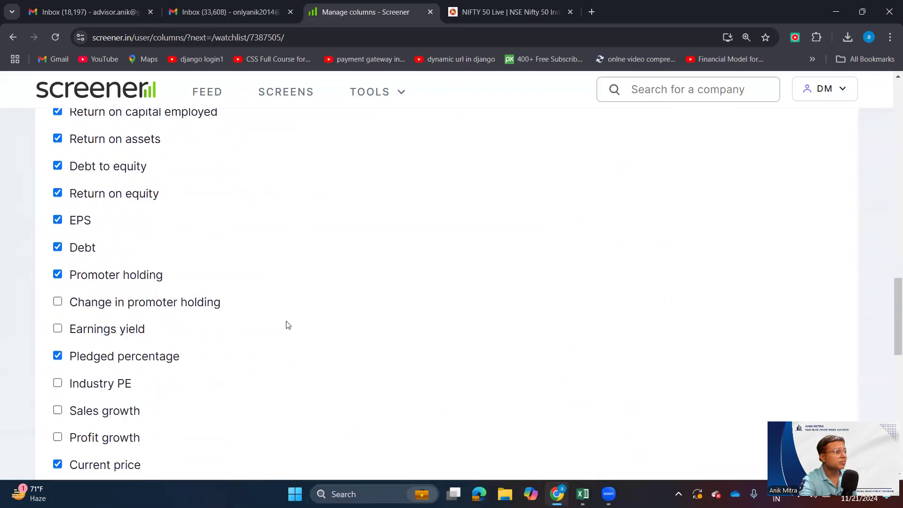
{"action": "scroll", "coordinate": [287, 325], "scroll_direction": "down", "scroll_amount": 4}
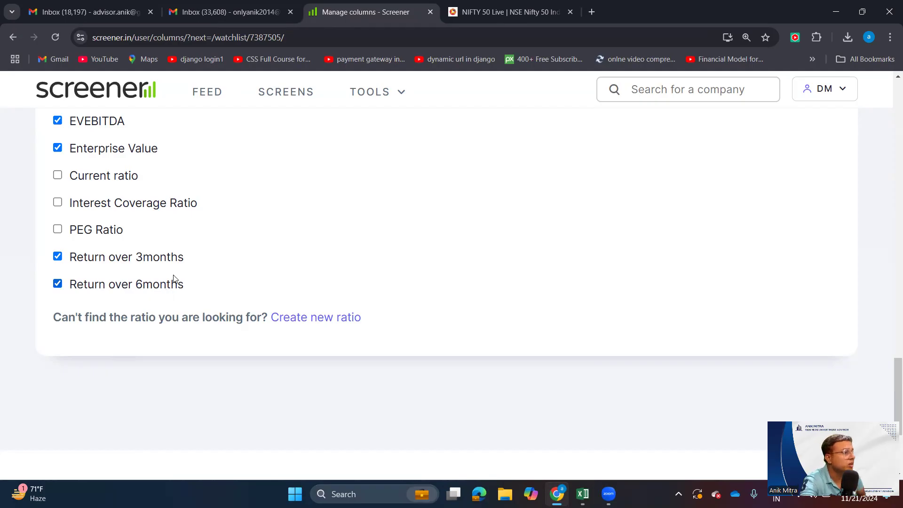
{"action": "scroll", "coordinate": [236, 312], "scroll_direction": "up", "scroll_amount": 2}
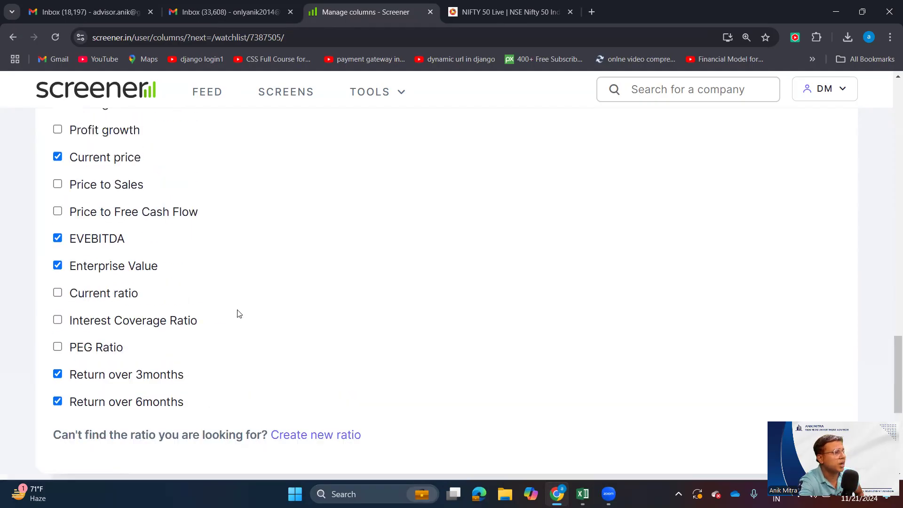
{"action": "scroll", "coordinate": [237, 312], "scroll_direction": "up", "scroll_amount": 5}
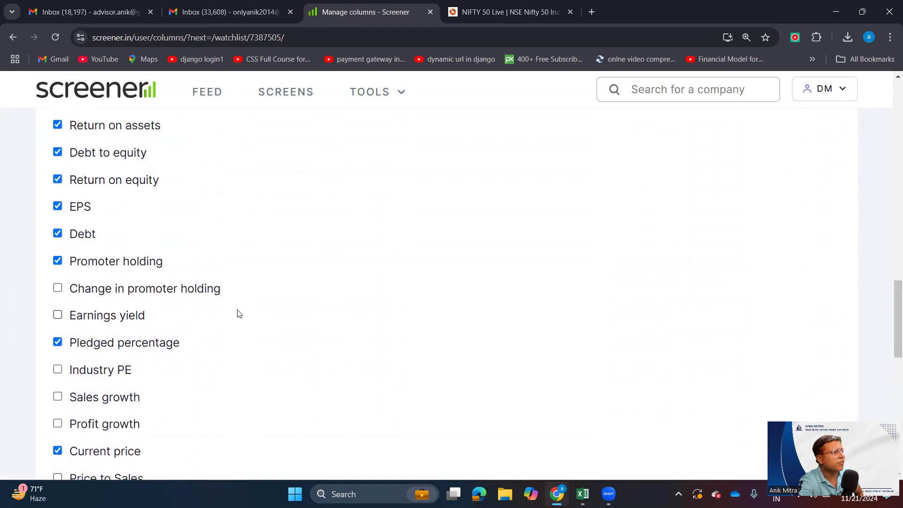
{"action": "scroll", "coordinate": [236, 315], "scroll_direction": "up", "scroll_amount": 1}
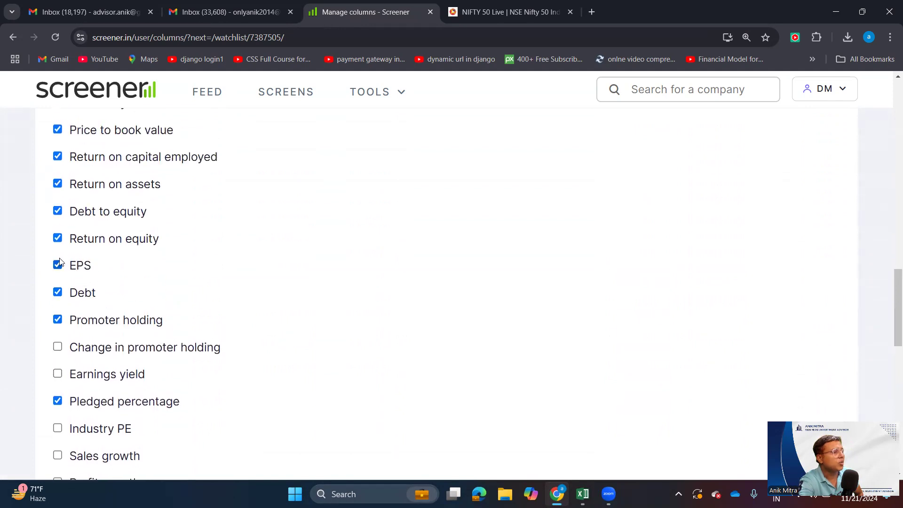
{"action": "scroll", "coordinate": [79, 297], "scroll_direction": "up", "scroll_amount": 1}
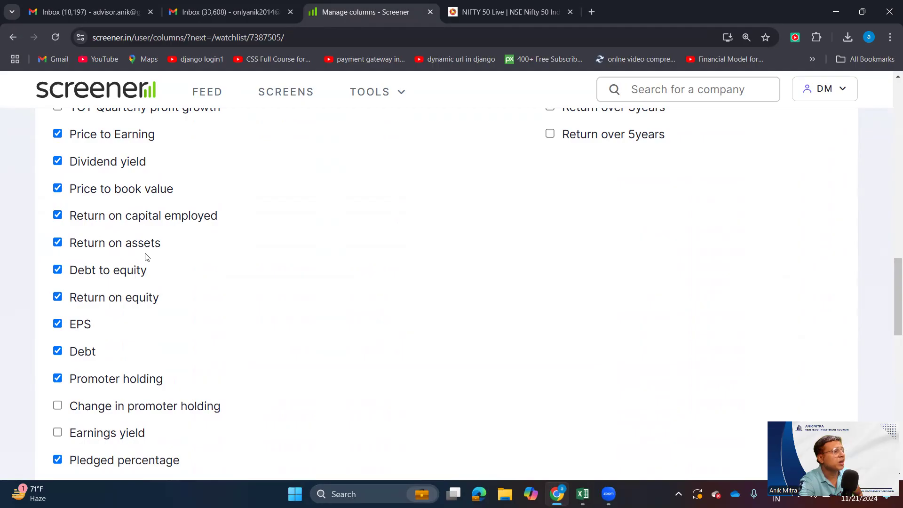
{"action": "scroll", "coordinate": [125, 330], "scroll_direction": "down", "scroll_amount": 4}
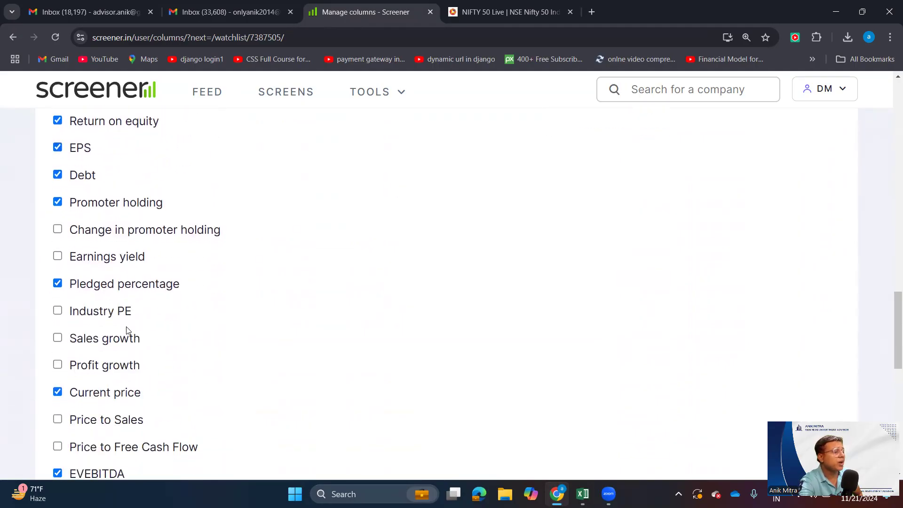
{"action": "scroll", "coordinate": [126, 329], "scroll_direction": "up", "scroll_amount": 3}
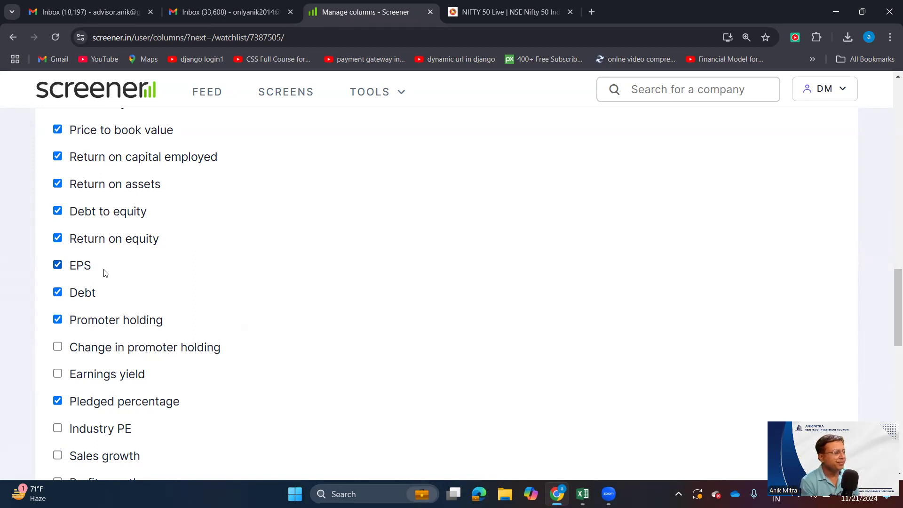
{"action": "scroll", "coordinate": [27, 241], "scroll_direction": "down", "scroll_amount": 5}
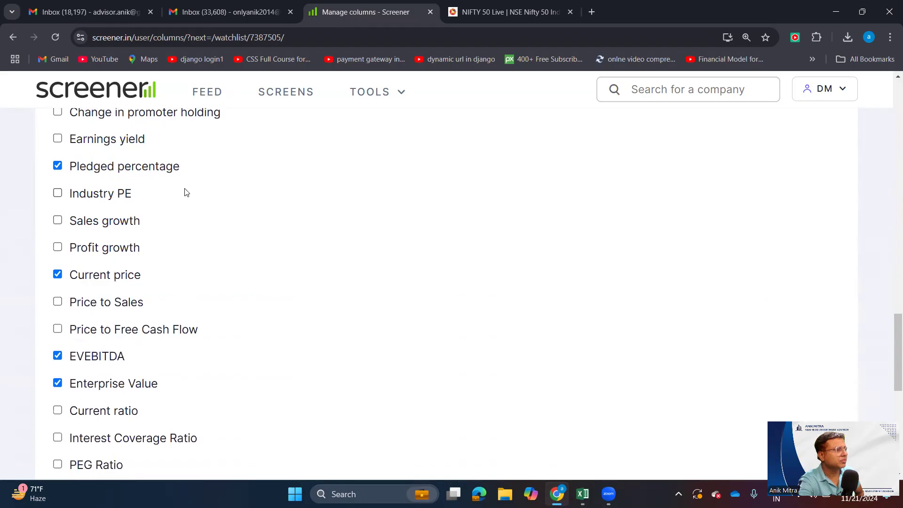
- Finish reviewing the ticked Most Used ratios down to Return over 6months and save the column selection
{"action": "scroll", "coordinate": [123, 221], "scroll_direction": "down", "scroll_amount": 4}
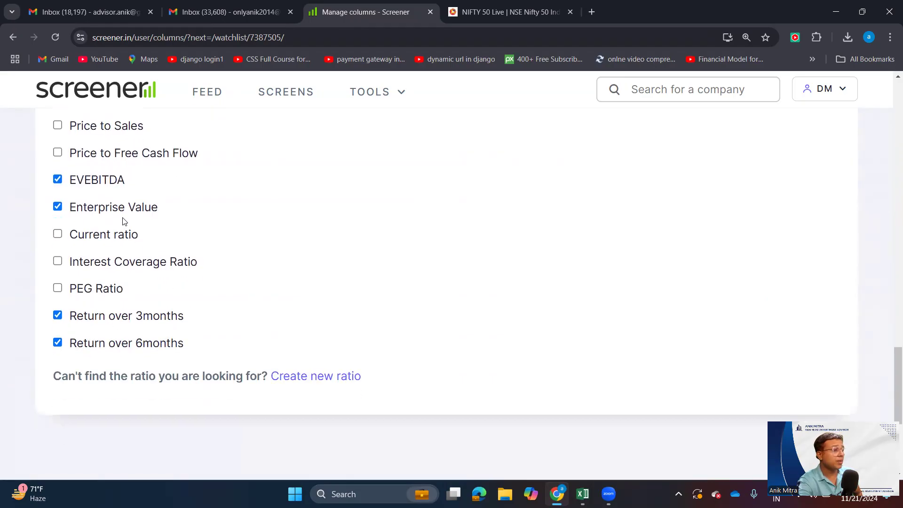
{"action": "scroll", "coordinate": [147, 262], "scroll_direction": "up", "scroll_amount": 15}
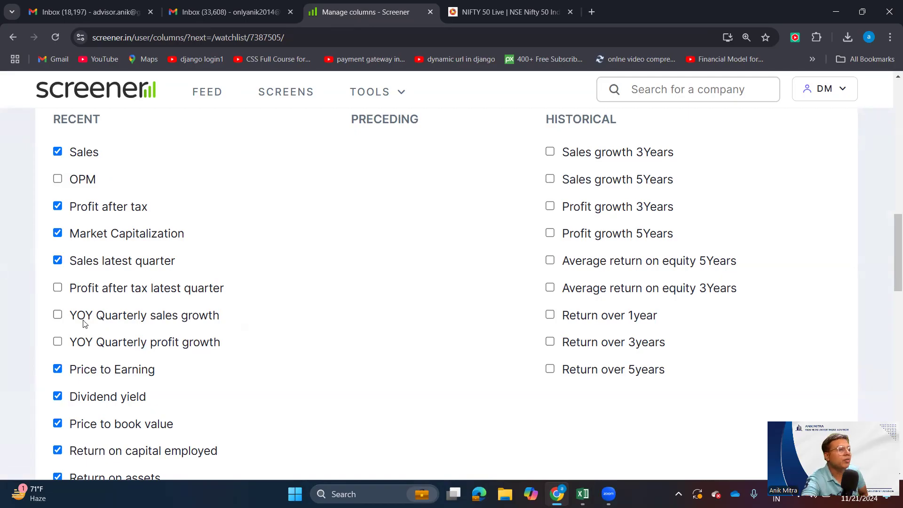
{"action": "scroll", "coordinate": [271, 251], "scroll_direction": "up", "scroll_amount": 1}
{"action": "scroll", "coordinate": [272, 251], "scroll_direction": "down", "scroll_amount": 4}
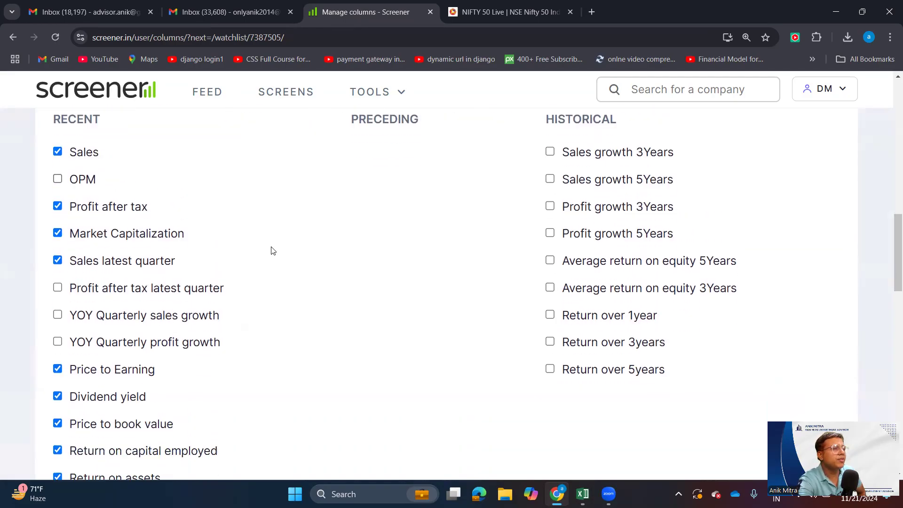
{"action": "scroll", "coordinate": [272, 252], "scroll_direction": "up", "scroll_amount": 3}
{"action": "scroll", "coordinate": [271, 254], "scroll_direction": "down", "scroll_amount": 15}
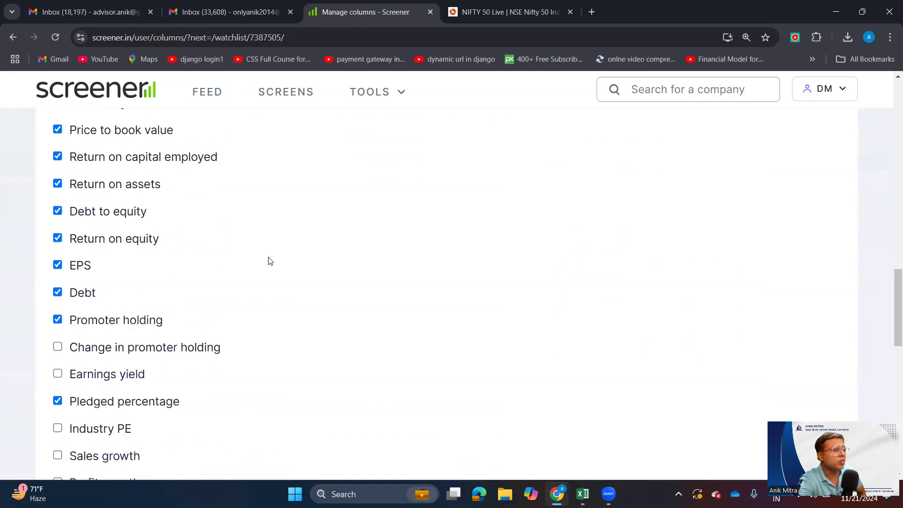
{"action": "scroll", "coordinate": [269, 259], "scroll_direction": "up", "scroll_amount": 20}
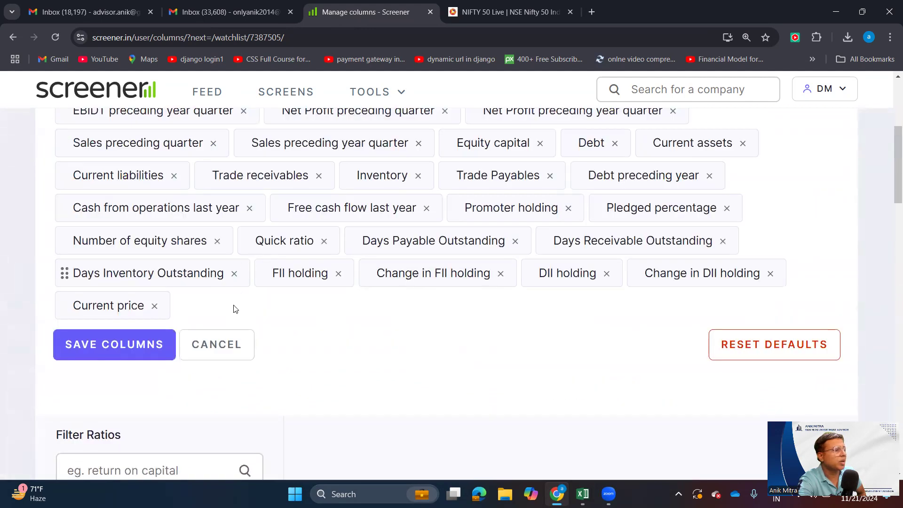
{"action": "left_click", "coordinate": [155, 342]}
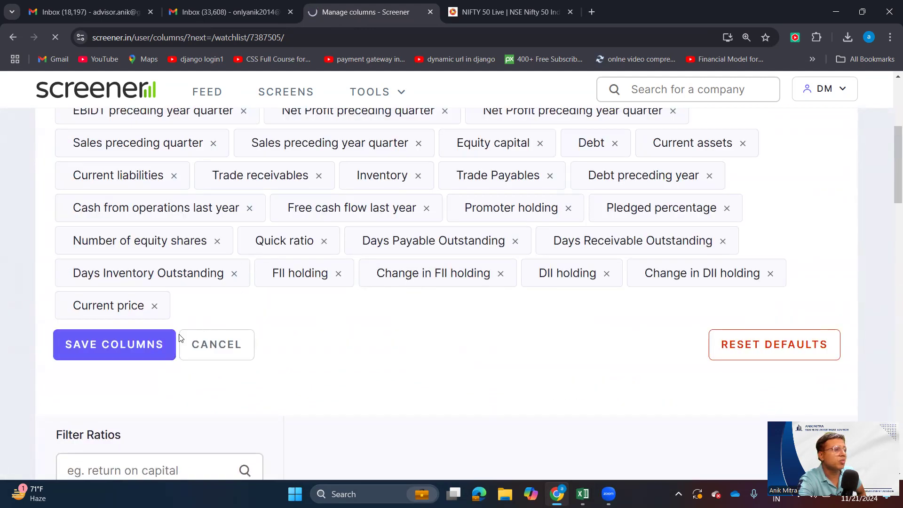
- Look over the Nifty50 watchlist table's companies and their ratio columns, from CMP through ROA 12M
{"action": "scroll", "coordinate": [187, 335], "scroll_direction": "down", "scroll_amount": 4}
{"action": "scroll", "coordinate": [187, 336], "scroll_direction": "down", "scroll_amount": 2}
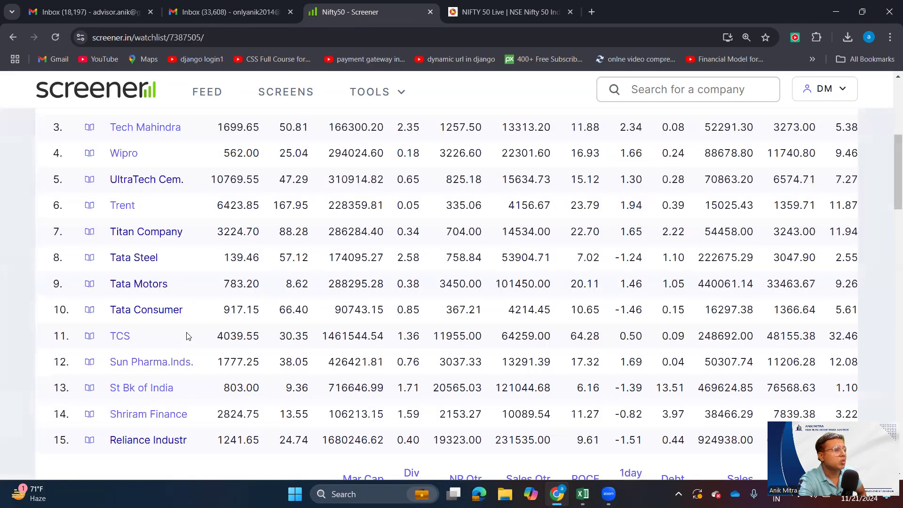
{"action": "scroll", "coordinate": [187, 336], "scroll_direction": "up", "scroll_amount": 6}
{"action": "scroll", "coordinate": [186, 336], "scroll_direction": "down", "scroll_amount": 3}
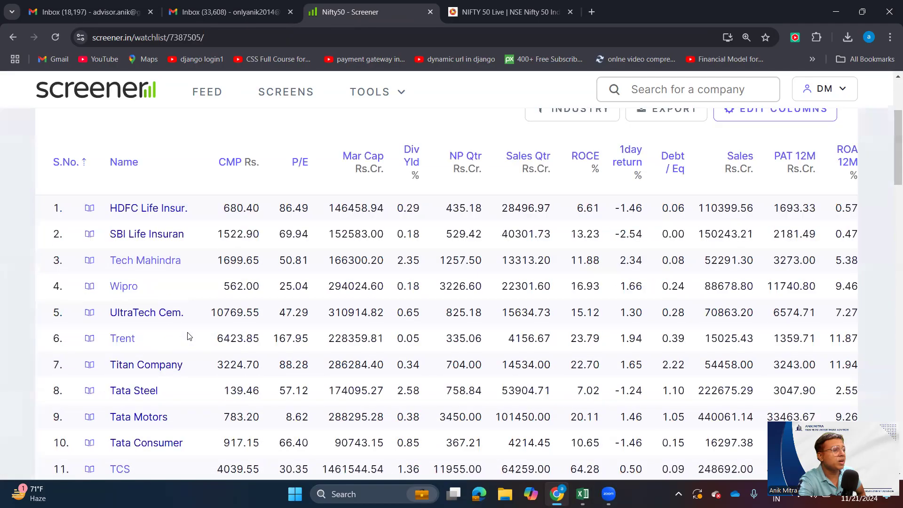
{"action": "scroll", "coordinate": [362, 184], "scroll_direction": "down", "scroll_amount": 1}
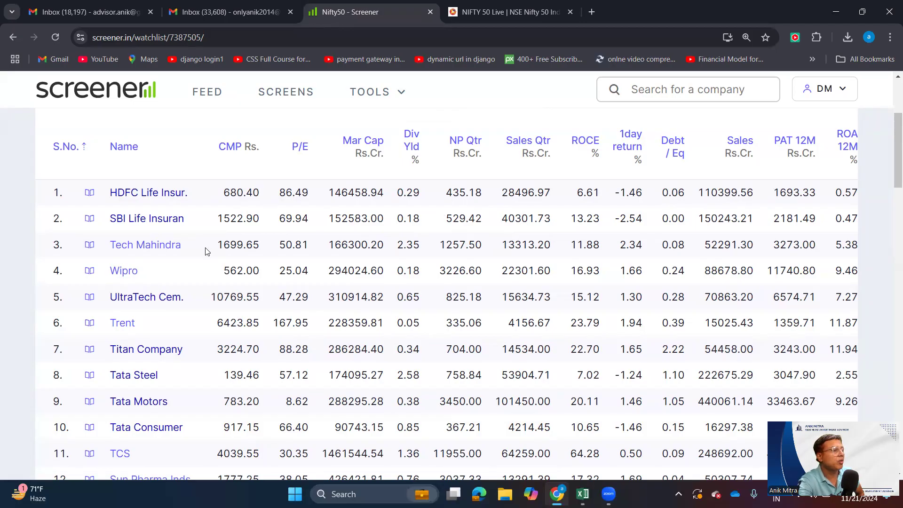
{"action": "scroll", "coordinate": [517, 245], "scroll_direction": "down", "scroll_amount": 5}
{"action": "scroll", "coordinate": [565, 264], "scroll_direction": "up", "scroll_amount": 6}
{"action": "scroll", "coordinate": [567, 265], "scroll_direction": "up", "scroll_amount": 1}
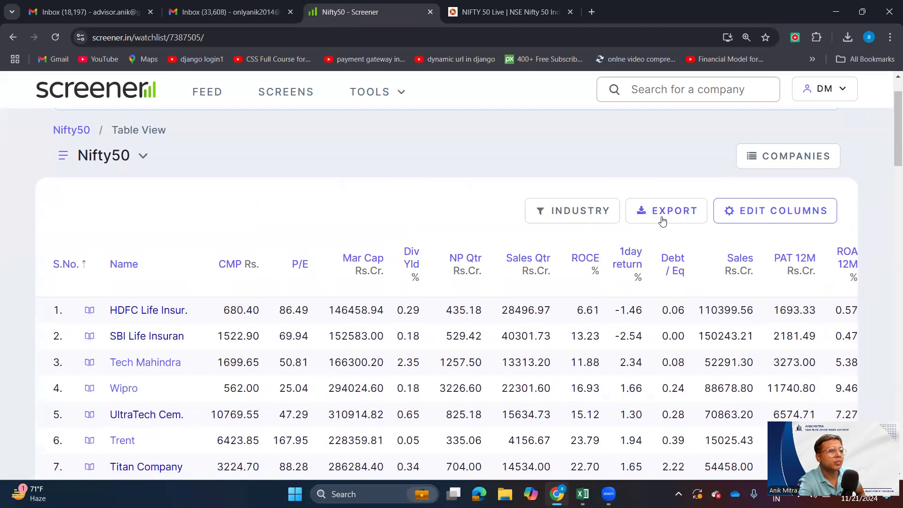
- Open the downloaded nifty50.csv from the recent downloads in Excel and maximize its window
{"action": "left_click", "coordinate": [849, 37]}
{"action": "mouse_move", "coordinate": [733, 94]}
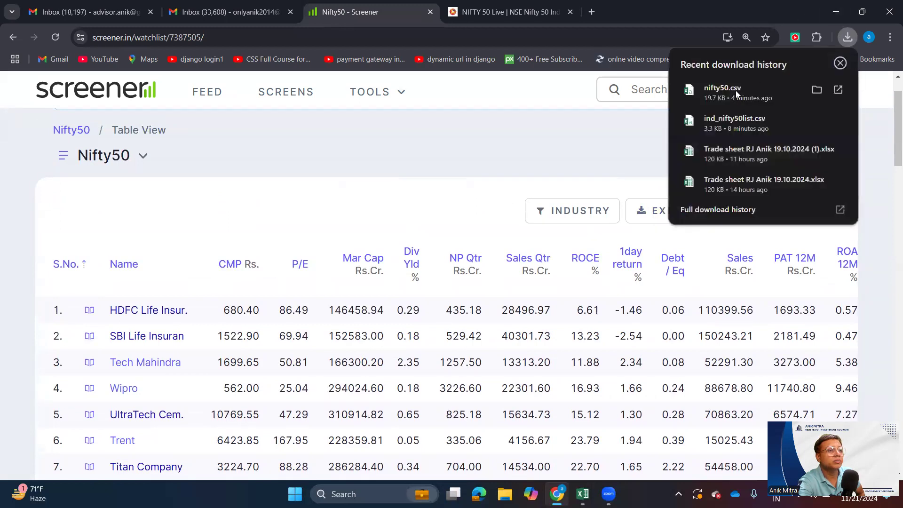
{"action": "left_click", "coordinate": [732, 94]}
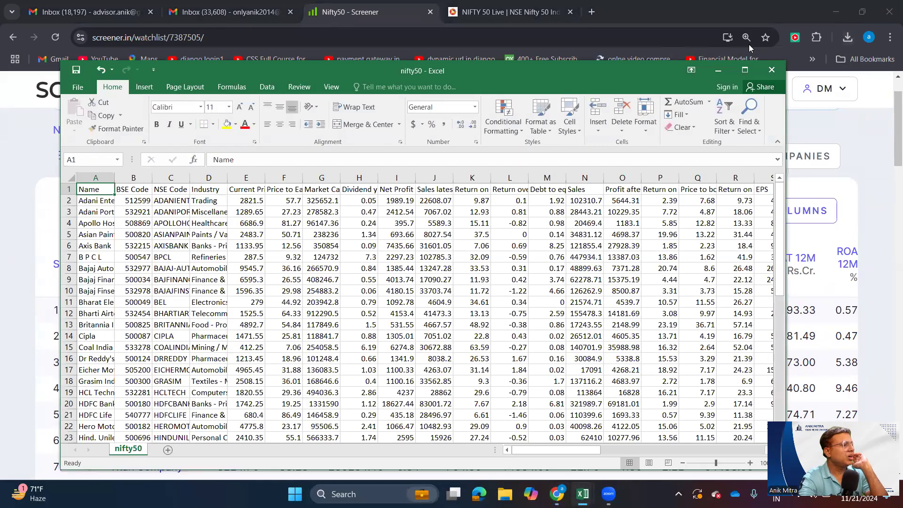
{"action": "left_click", "coordinate": [746, 72]}
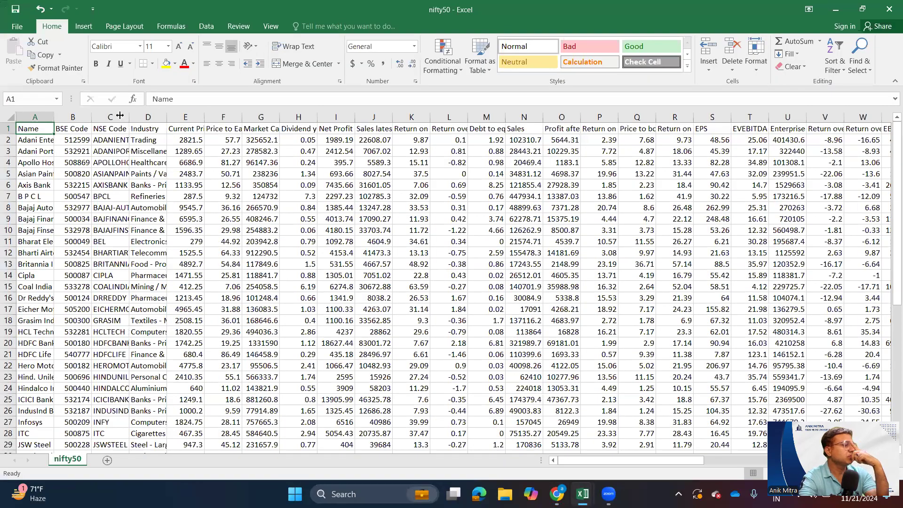
- Fit the Name, BSE Code and NSE Code columns to their contents and look across the sheet's remaining columns
{"action": "double_click", "coordinate": [54, 117]}
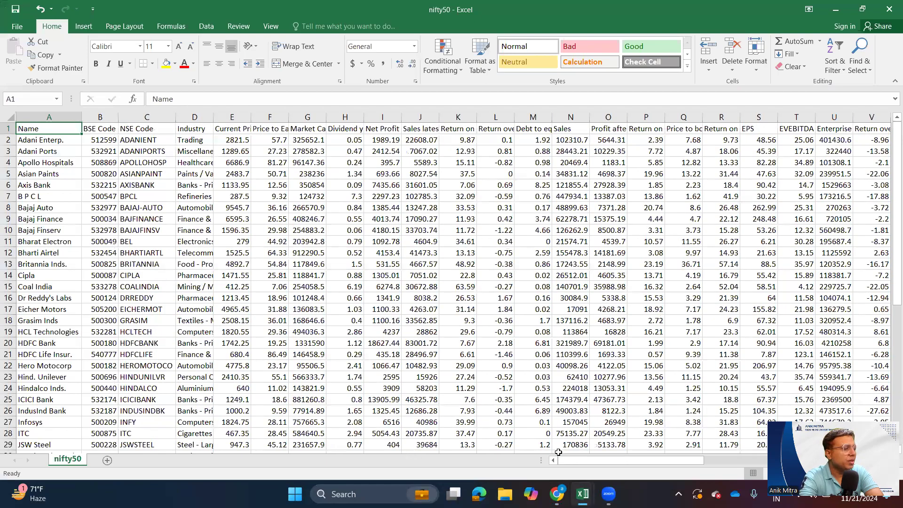
{"action": "mouse_move", "coordinate": [578, 460]}
{"action": "left_mouse_down"}
{"action": "mouse_move", "coordinate": [764, 453]}
{"action": "mouse_move", "coordinate": [718, 462]}
{"action": "mouse_move", "coordinate": [564, 464]}
{"action": "left_mouse_up"}
{"action": "left_click", "coordinate": [674, 276]}
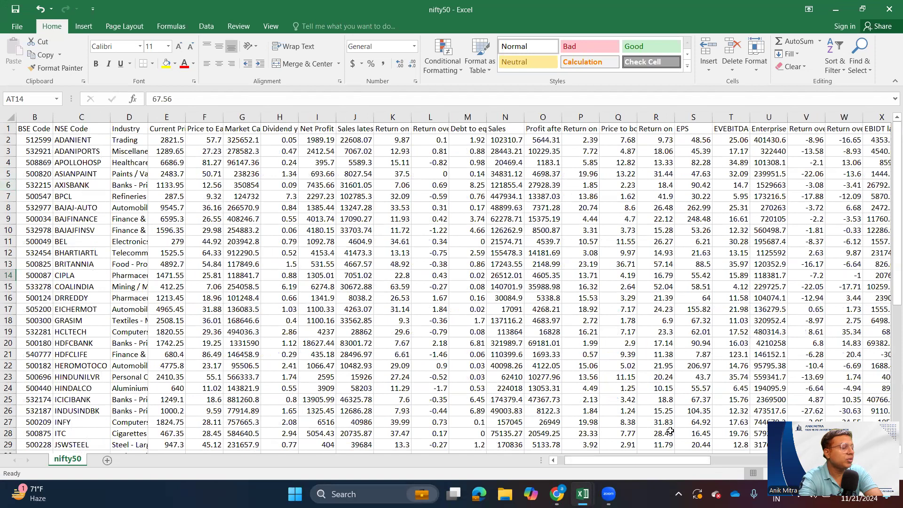
{"action": "left_click_drag", "start_coordinate": [603, 461], "coordinate": [596, 461]}
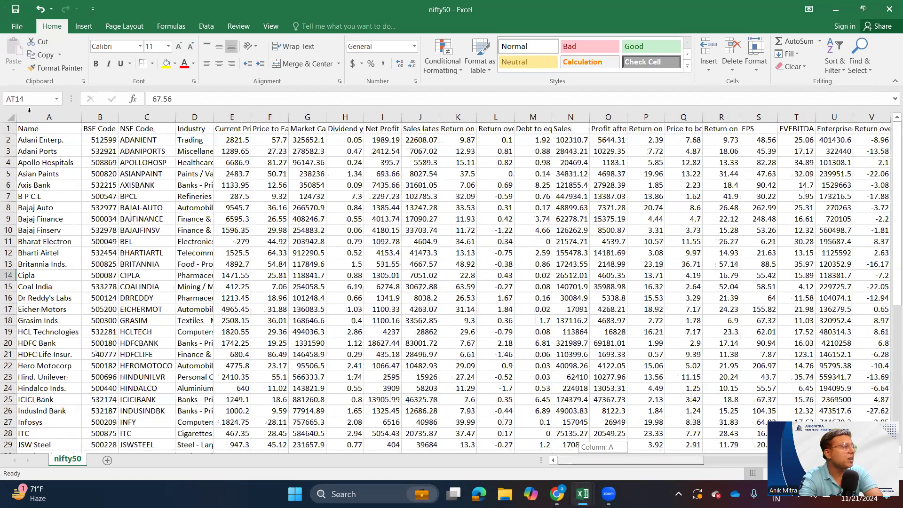
- Copy the whole Name column into column A of a new sheet
{"action": "left_click_drag", "start_coordinate": [37, 118], "coordinate": [80, 123]}
{"action": "key", "text": "ctrl+c"}
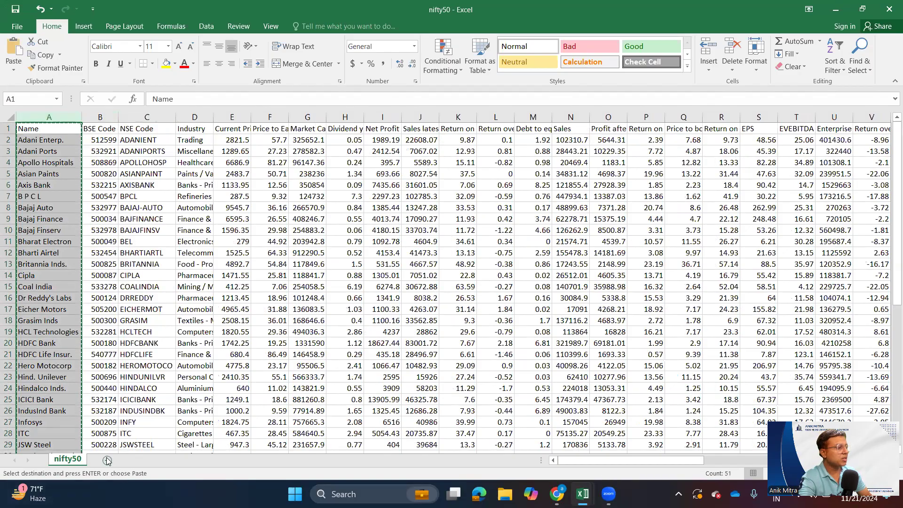
{"action": "left_click", "coordinate": [108, 460]}
{"action": "key", "text": "ctrl+space"}
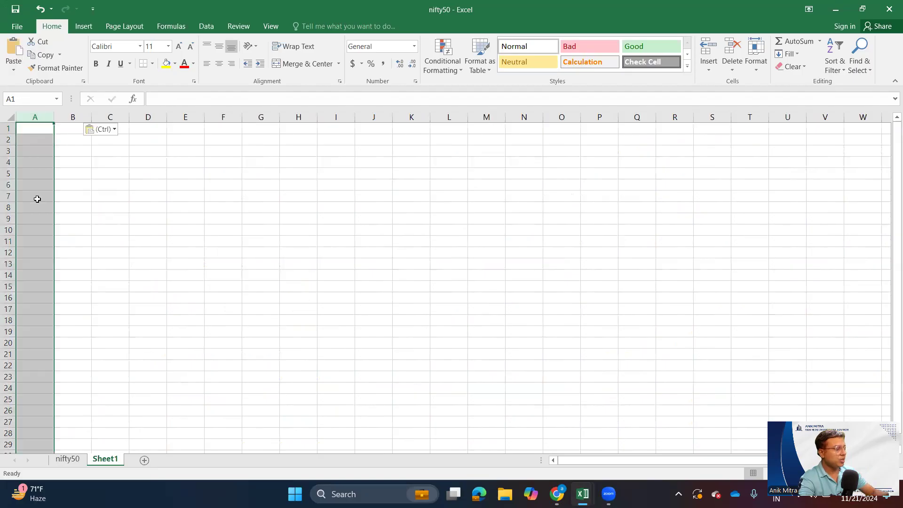
{"action": "key", "text": "ctrl+v"}
{"action": "key", "text": "alt+Tab"}
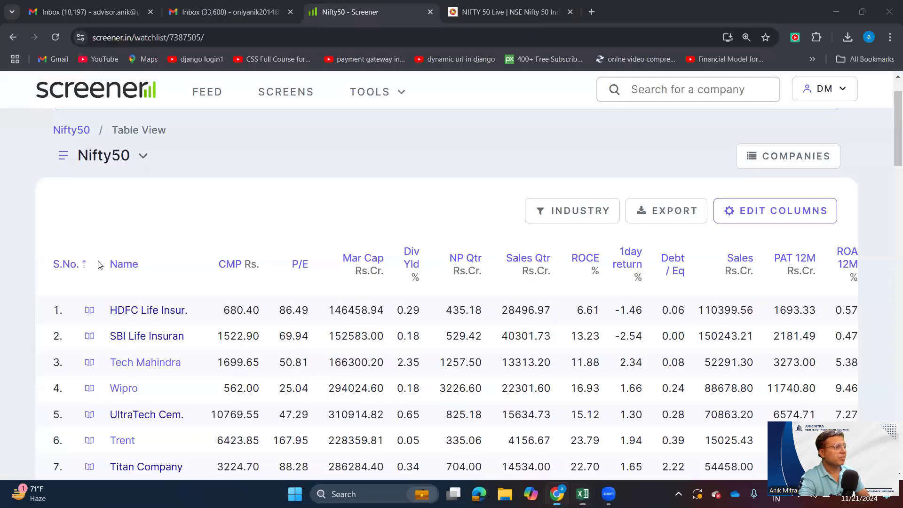
{"action": "key", "text": "alt+Tab"}
- Copy the Industry through Dividend yield columns from the nifty50 sheet into Sheet1, starting at B1
{"action": "key", "text": "ctrl+Page_Up"}
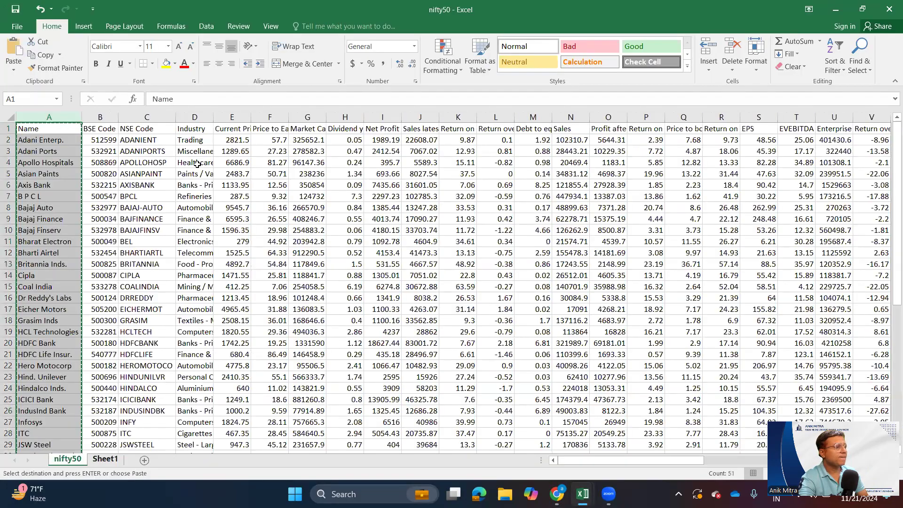
{"action": "left_click_drag", "start_coordinate": [195, 118], "coordinate": [376, 137]}
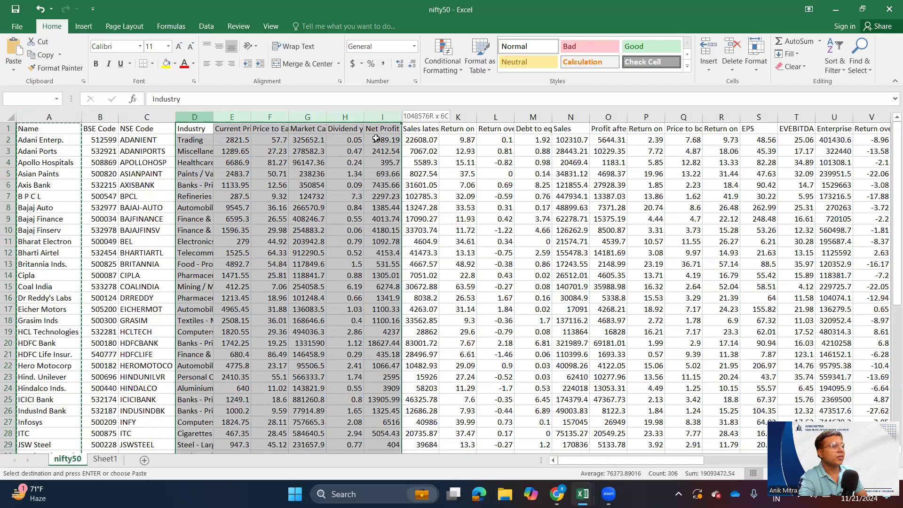
{"action": "left_click_drag", "start_coordinate": [373, 138], "coordinate": [357, 141]}
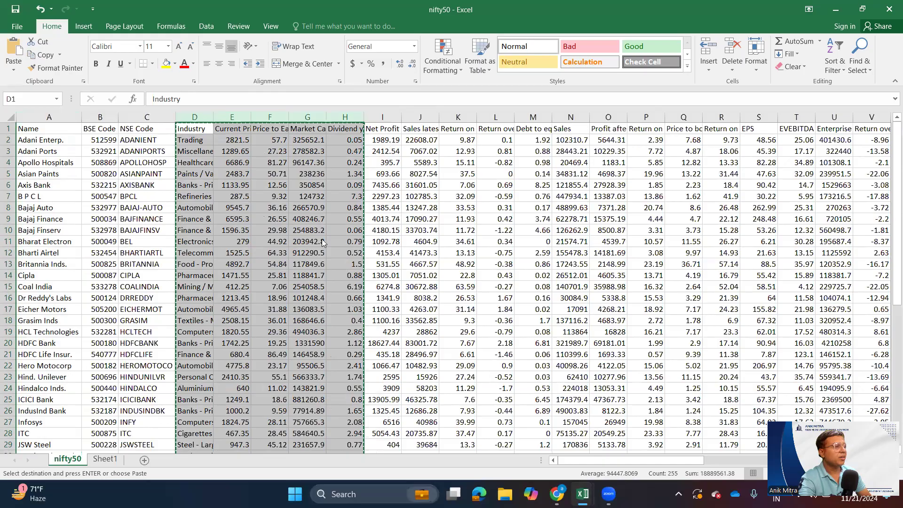
{"action": "key", "text": "alt+Tab"}
{"action": "key", "text": "alt+Tab"}
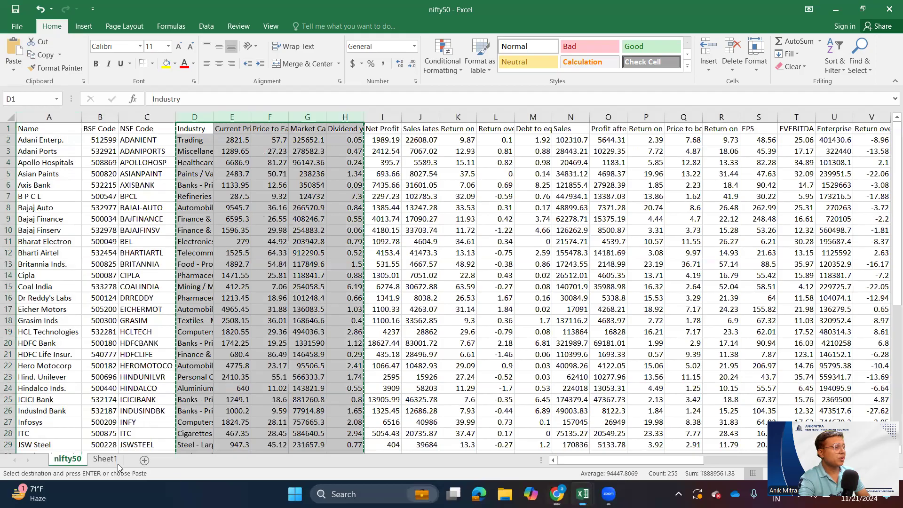
{"action": "key", "text": "ctrl+Page_Down"}
{"action": "left_click", "coordinate": [105, 126]}
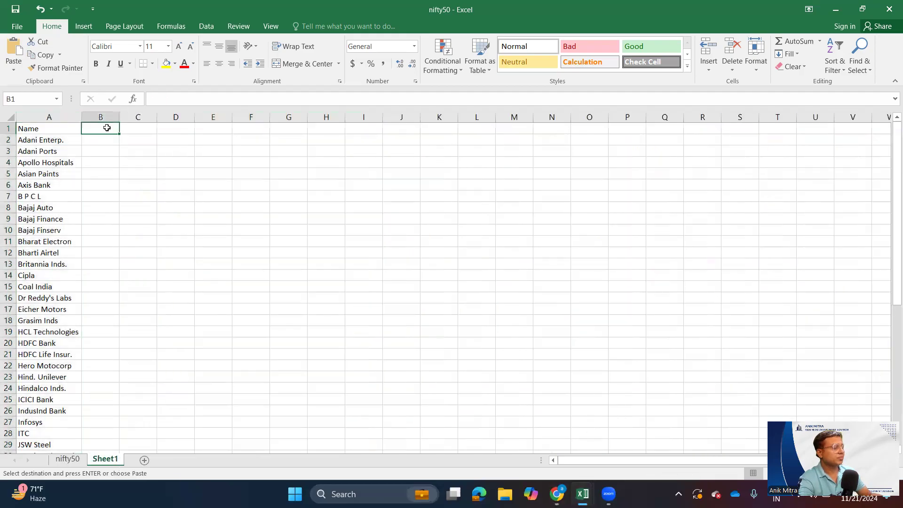
{"action": "key", "text": "ctrl+v"}
- Copy the Debt to equity column from the nifty50 sheet into Sheet1 at G1
{"action": "key", "text": "ctrl+Page_Up"}
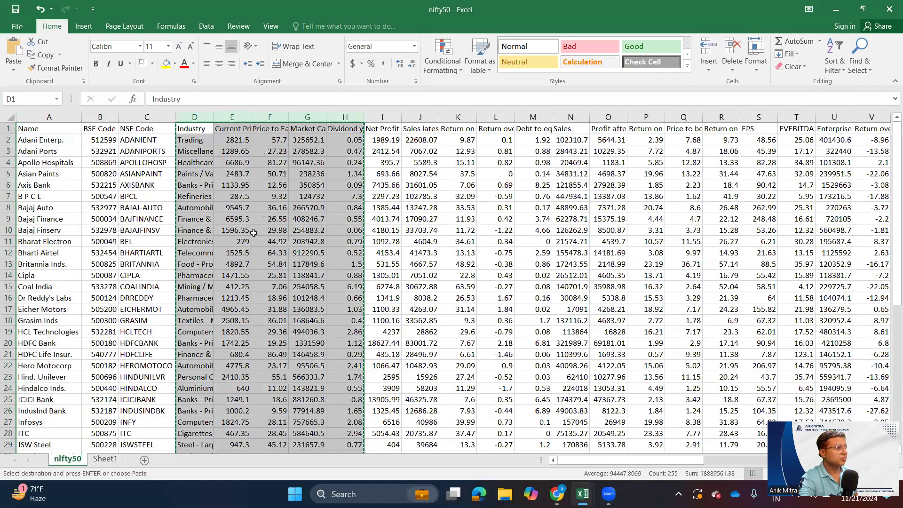
{"action": "left_click", "coordinate": [299, 219]}
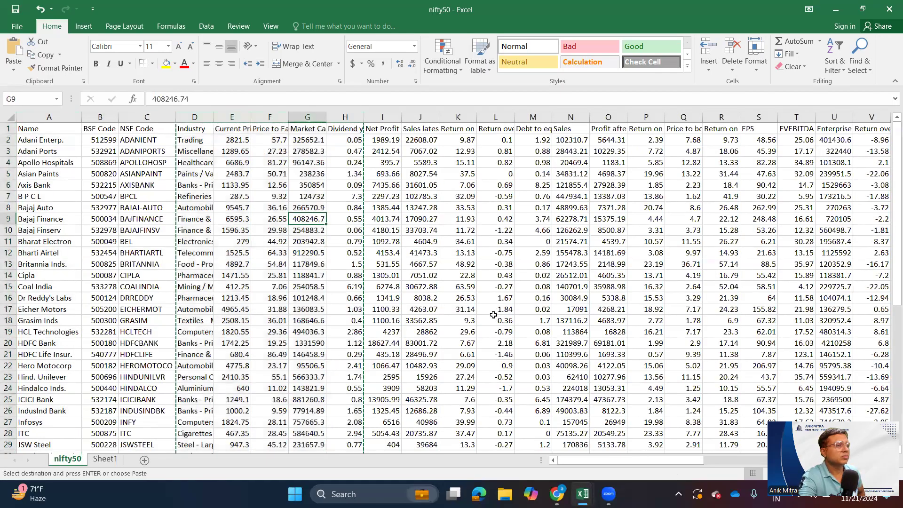
{"action": "left_click", "coordinate": [548, 133]}
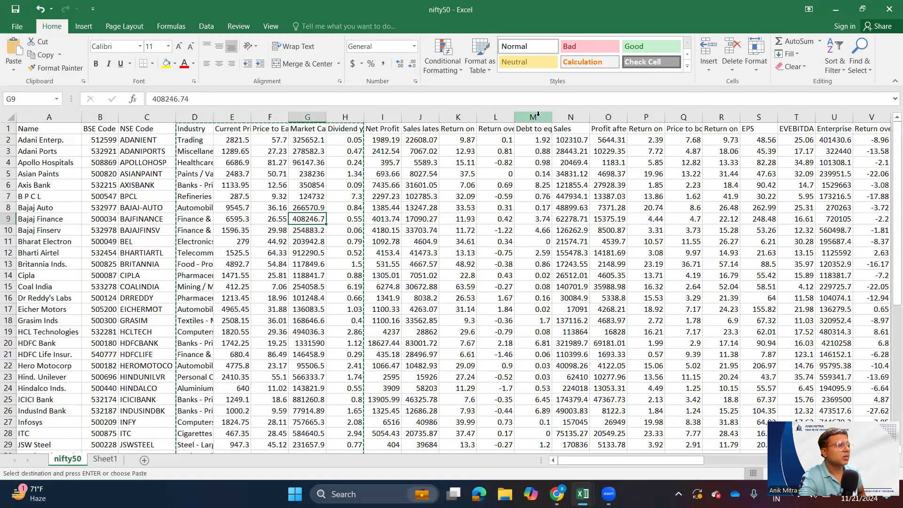
{"action": "key", "text": "ctrl+shift+Down"}
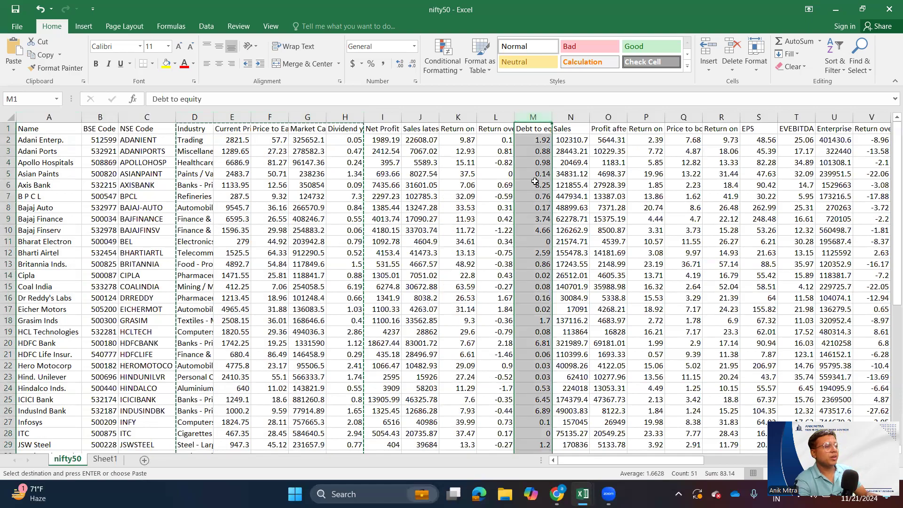
{"action": "key", "text": "ctrl+c"}
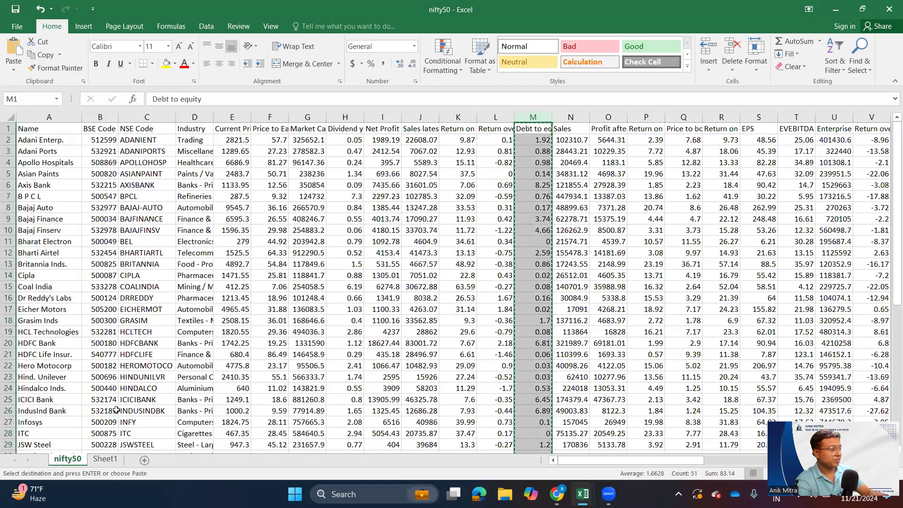
{"action": "left_click", "coordinate": [105, 459]}
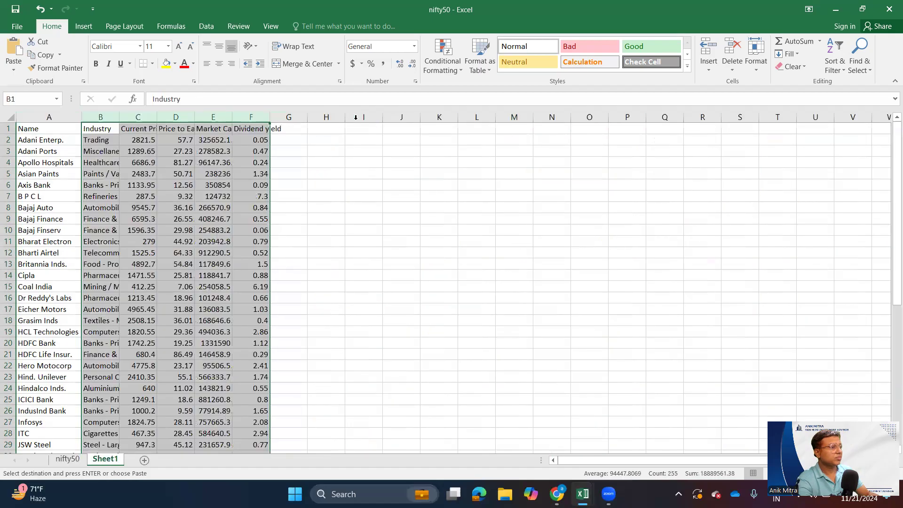
{"action": "left_click", "coordinate": [276, 129]}
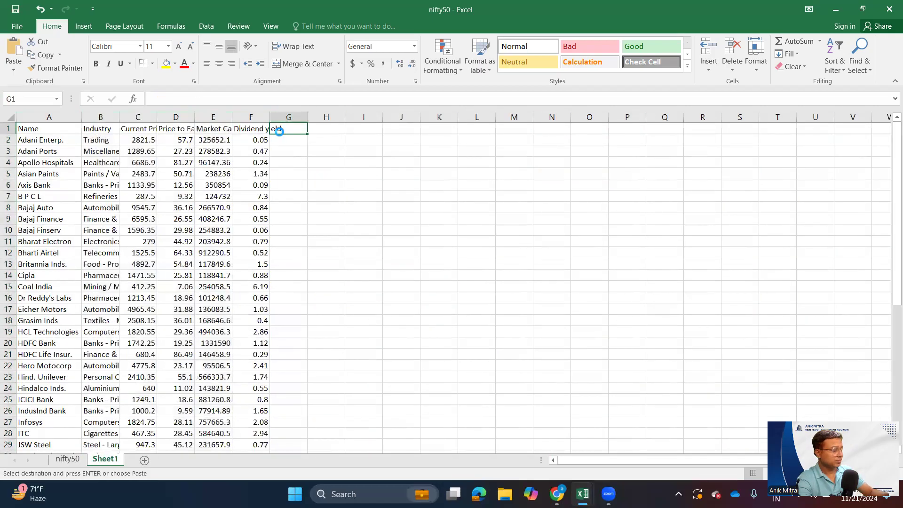
{"action": "key", "text": "ctrl+v"}
{"action": "key", "text": "alt+Tab"}
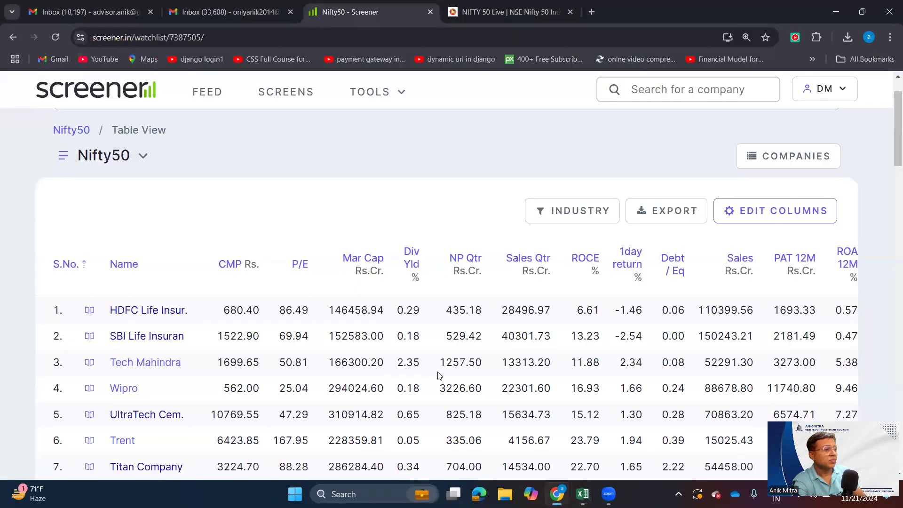
{"action": "key", "text": "alt+Tab"}
- Fit the Profit after tax, Return on assets, Price to book value, Return over 3months and Return over 6months columns to their contents in the nifty50 sheet
{"action": "left_click", "coordinate": [67, 460]}
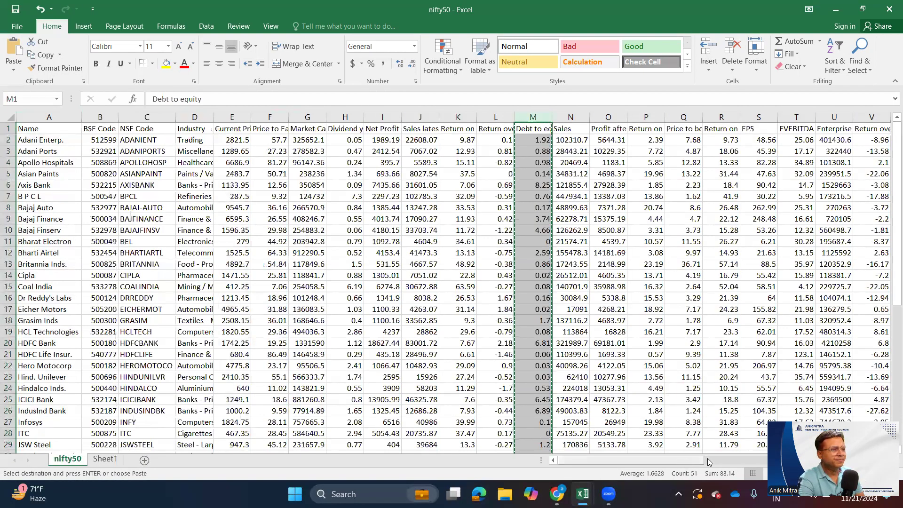
{"action": "left_click_drag", "start_coordinate": [709, 462], "coordinate": [754, 467]}
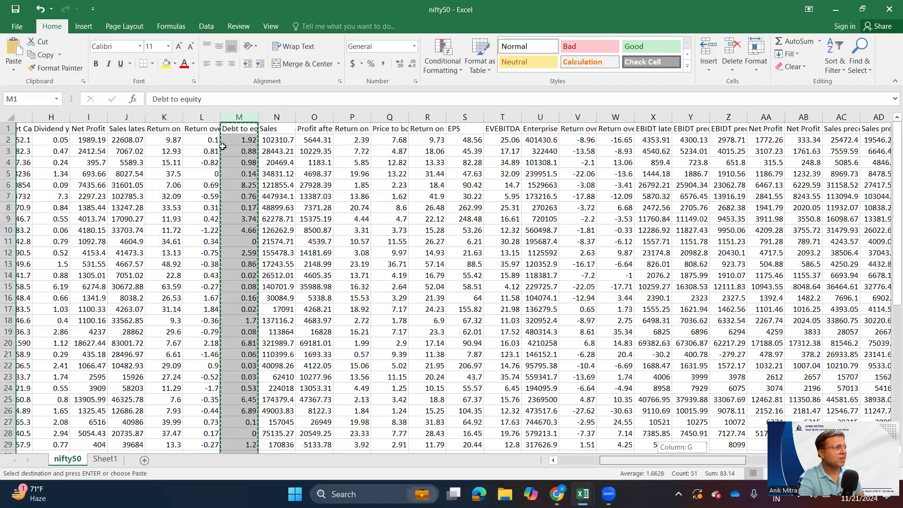
{"action": "scroll", "coordinate": [240, 123], "scroll_direction": "right", "scroll_amount": 3}
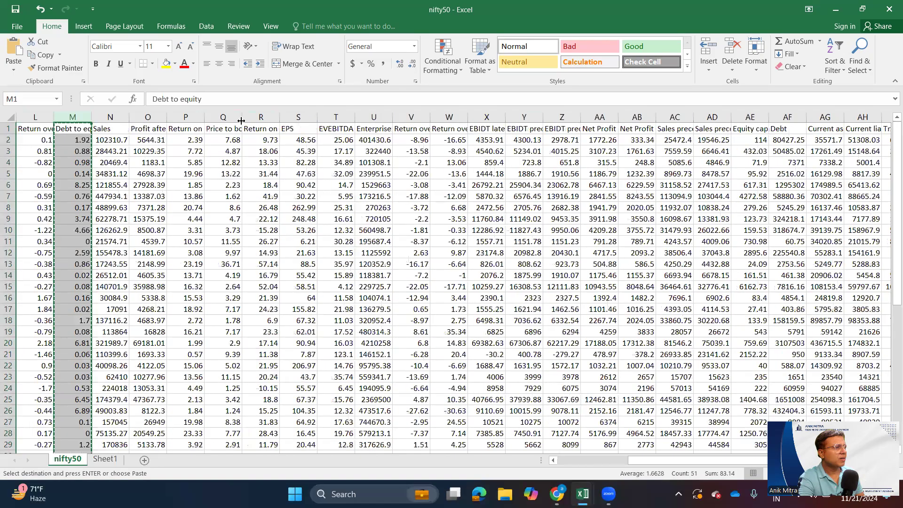
{"action": "double_click", "coordinate": [206, 117]}
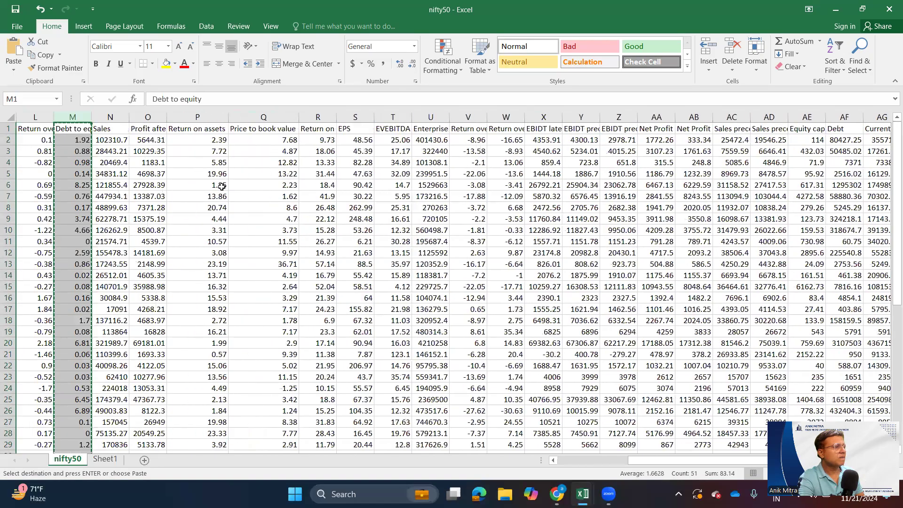
{"action": "double_click", "coordinate": [170, 117]}
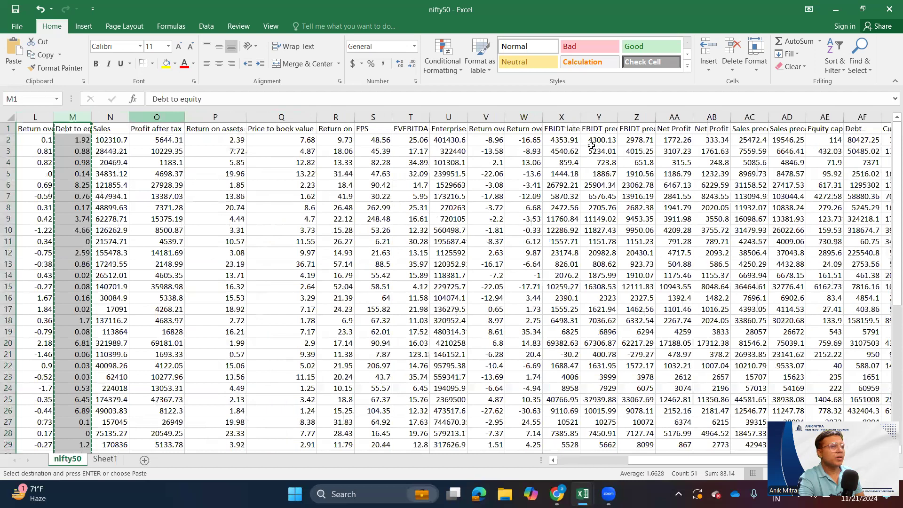
{"action": "left_click", "coordinate": [560, 129]}
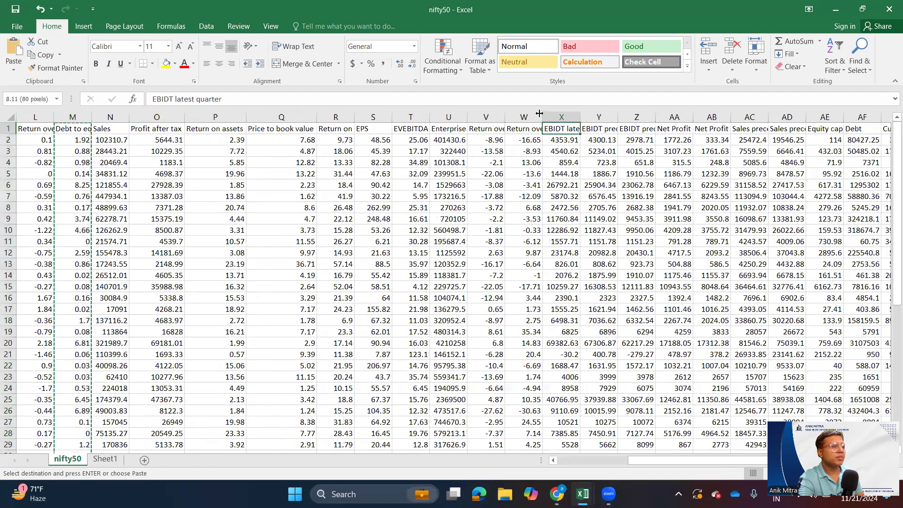
{"action": "double_click", "coordinate": [541, 116]}
{"action": "double_click", "coordinate": [503, 115]}
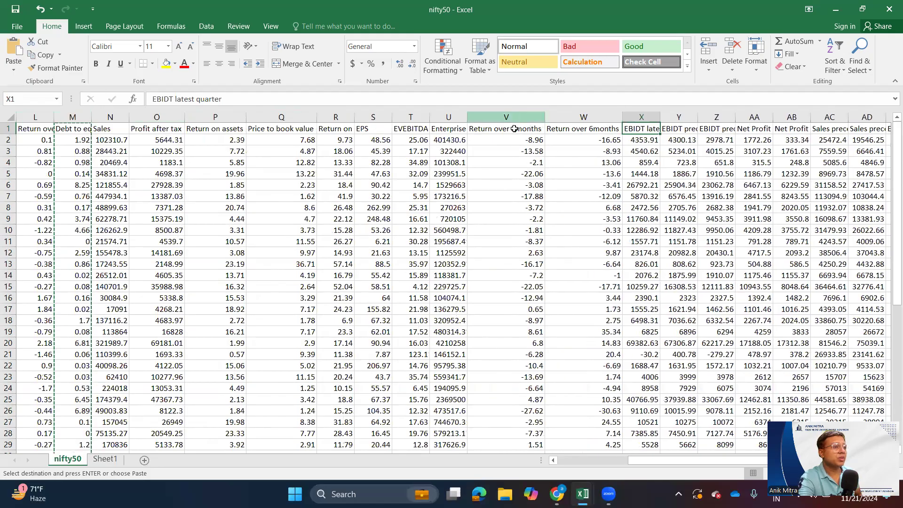
- Copy the Return over 3months and Return over 6months columns from the nifty50 sheet into Sheet1, starting at H1
{"action": "left_click_drag", "start_coordinate": [516, 116], "coordinate": [590, 119]}
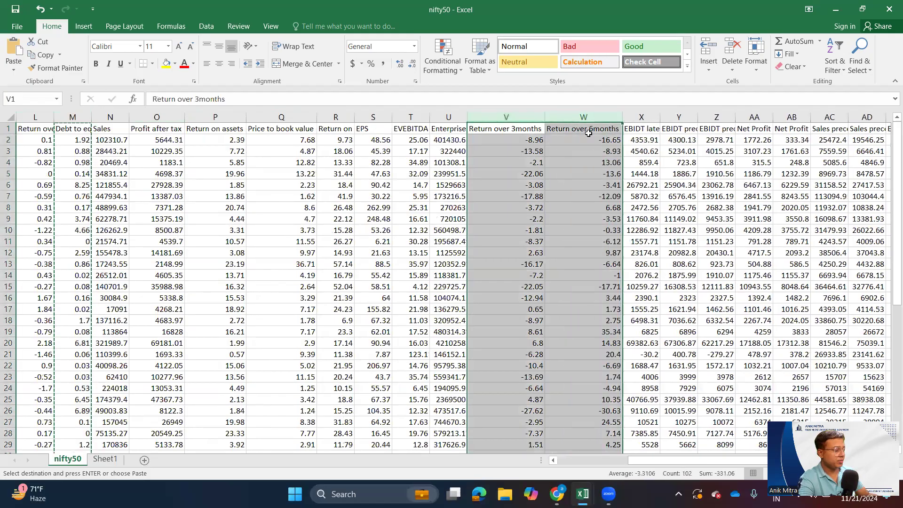
{"action": "key", "text": "ctrl+c"}
{"action": "left_click", "coordinate": [105, 460]}
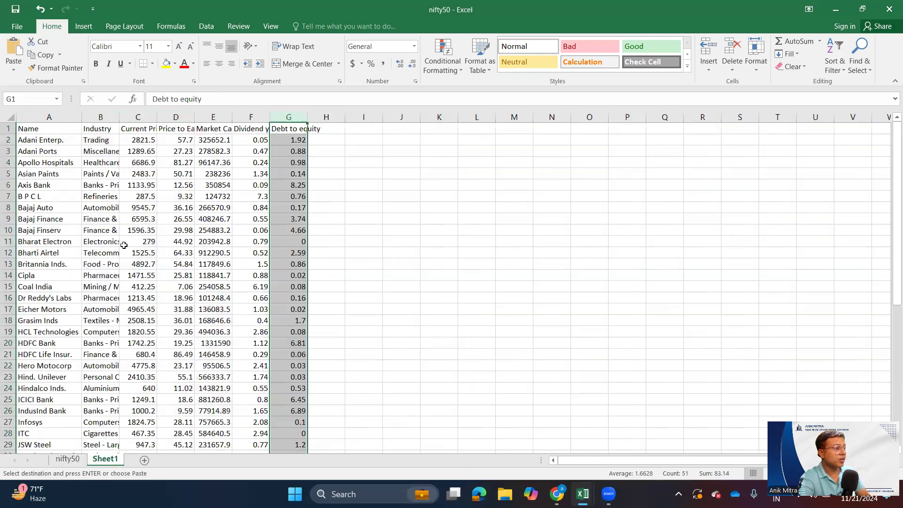
{"action": "left_click", "coordinate": [331, 129]}
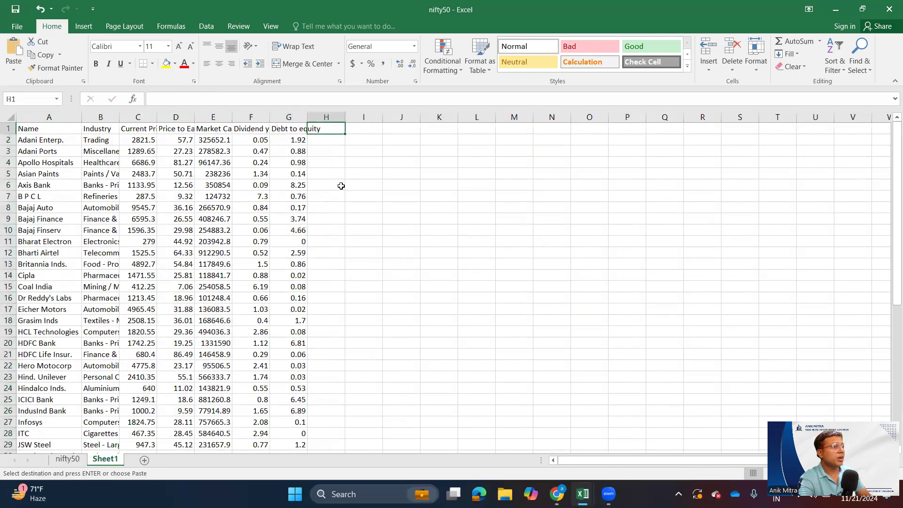
{"action": "key", "text": "ctrl+v"}
- Insert two blank columns before Current Price in Sheet1 and move the Return over 3months and Return over 6months columns into them
{"action": "left_click_drag", "start_coordinate": [147, 118], "coordinate": [190, 118]}
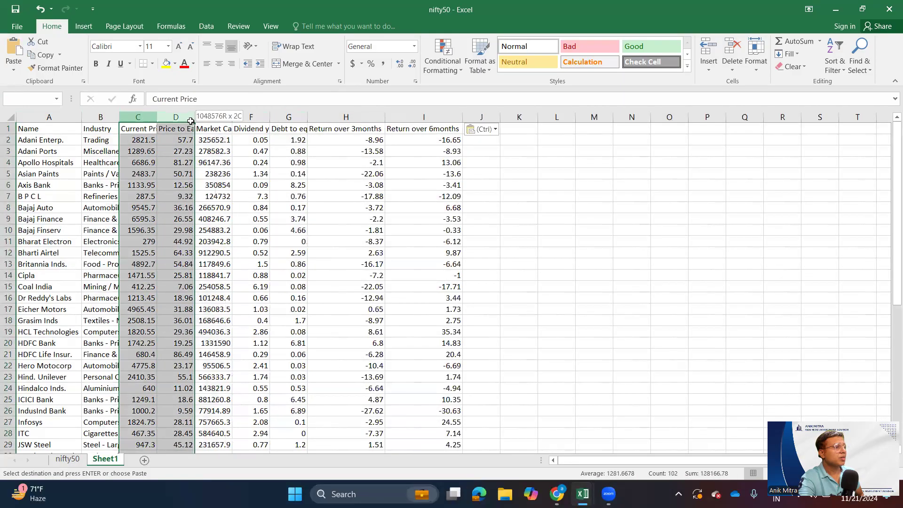
{"action": "right_click", "coordinate": [191, 186]}
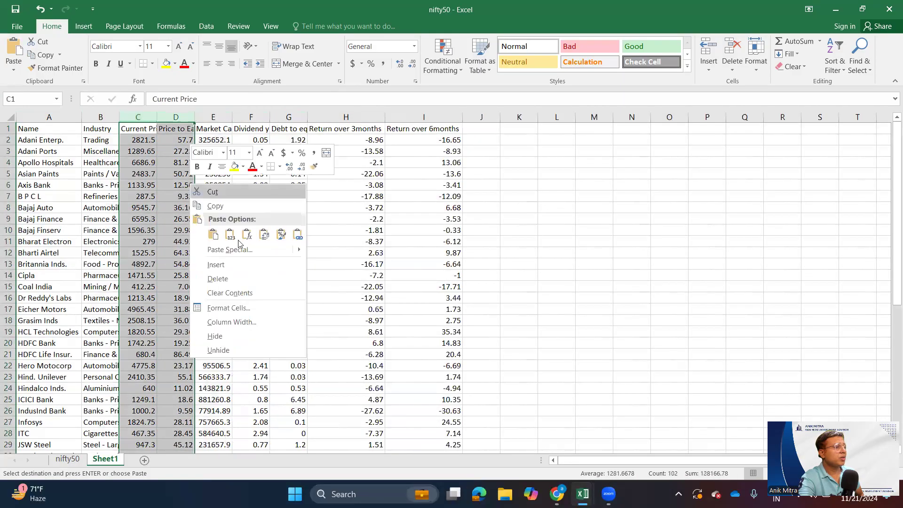
{"action": "left_click", "coordinate": [238, 264]}
{"action": "left_click_drag", "start_coordinate": [420, 117], "coordinate": [490, 115]}
{"action": "key", "text": "ctrl+x"}
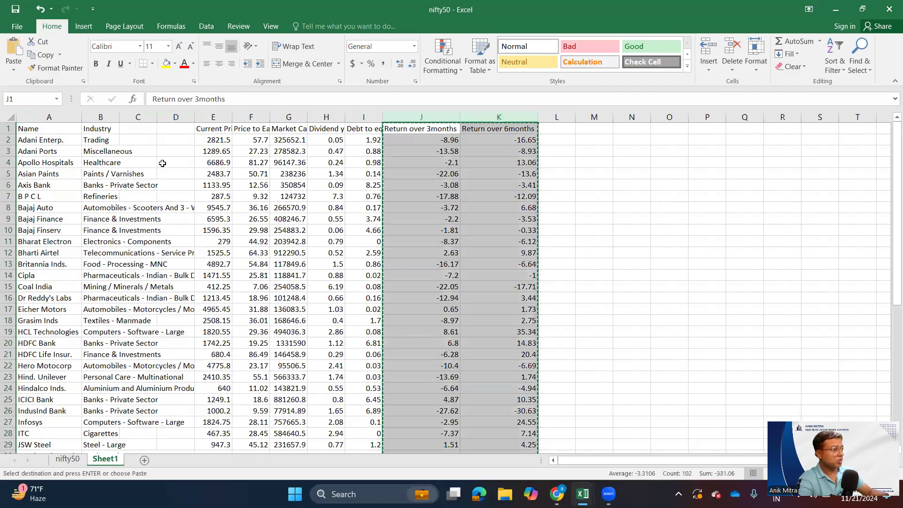
{"action": "left_click", "coordinate": [141, 130]}
{"action": "key", "text": "Return"}
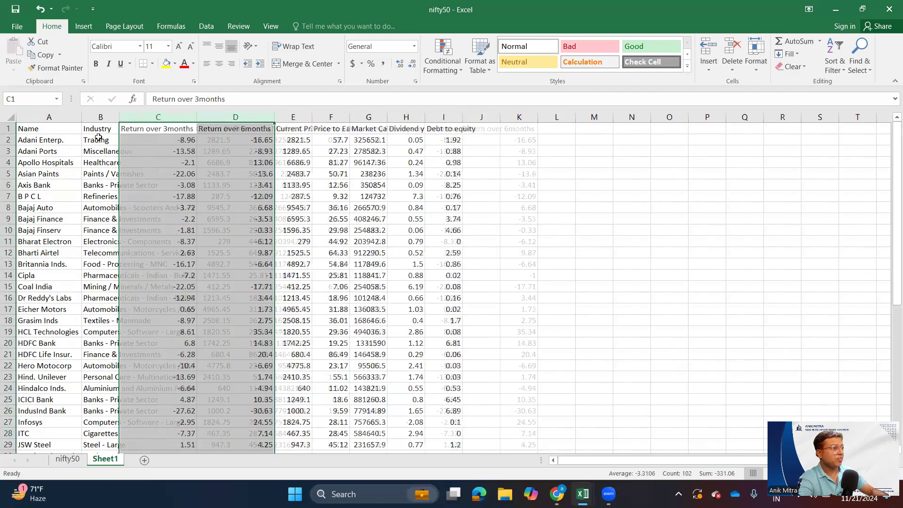
- Fit the Industry, Current Price, Price to Earning and Market Capitalization columns in Sheet1 to their contents
{"action": "double_click", "coordinate": [119, 117]}
{"action": "left_click", "coordinate": [122, 114]}
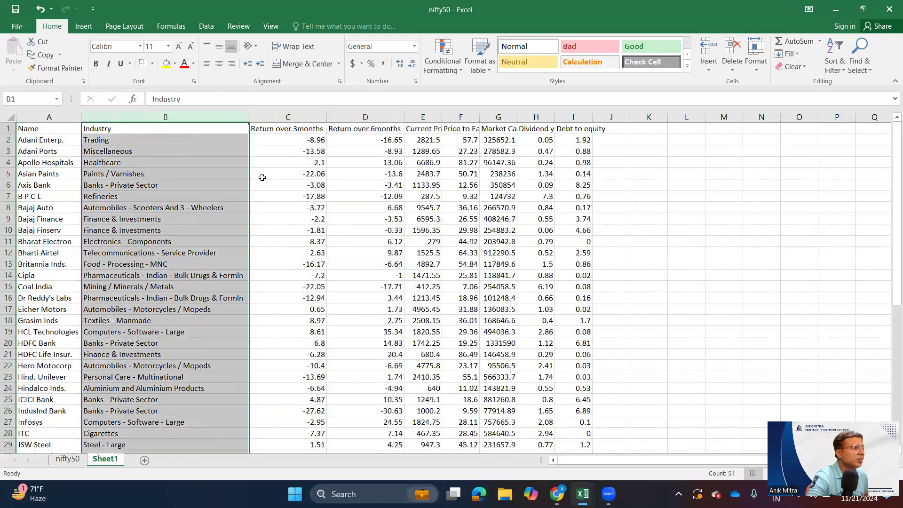
{"action": "left_click", "coordinate": [303, 174]}
{"action": "left_click", "coordinate": [374, 130]}
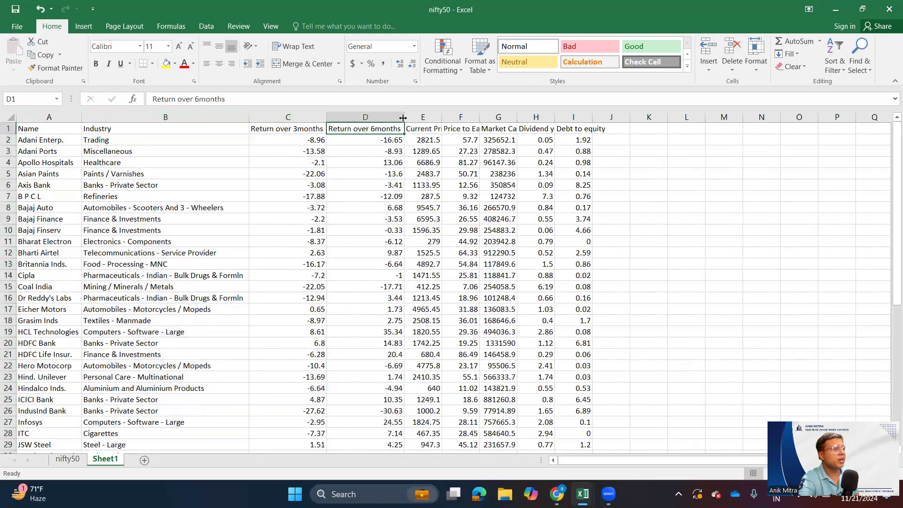
{"action": "double_click", "coordinate": [441, 117]}
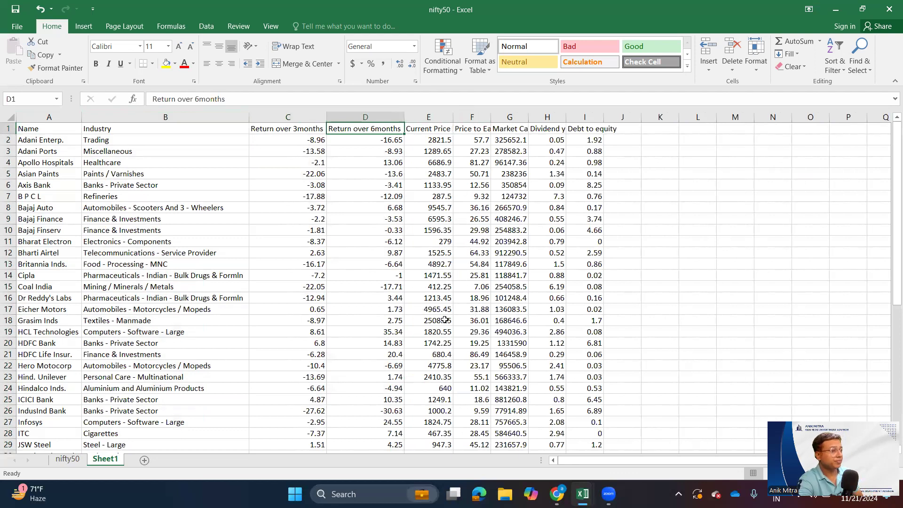
{"action": "scroll", "coordinate": [449, 313], "scroll_direction": "up", "scroll_amount": 1}
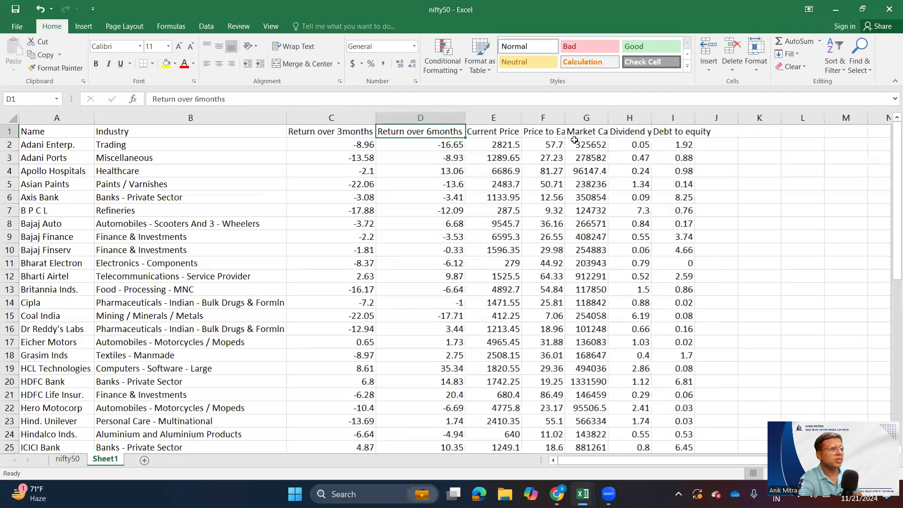
{"action": "double_click", "coordinate": [566, 118]}
{"action": "double_click", "coordinate": [632, 118]}
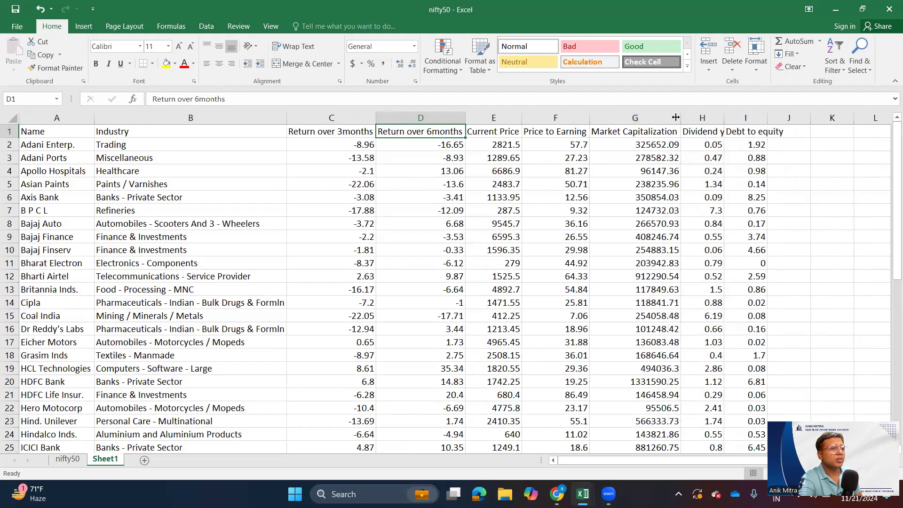
- AutoFit the width of all the data columns in Sheet1, from Name through Debt to equity
{"action": "left_click", "coordinate": [718, 117]}
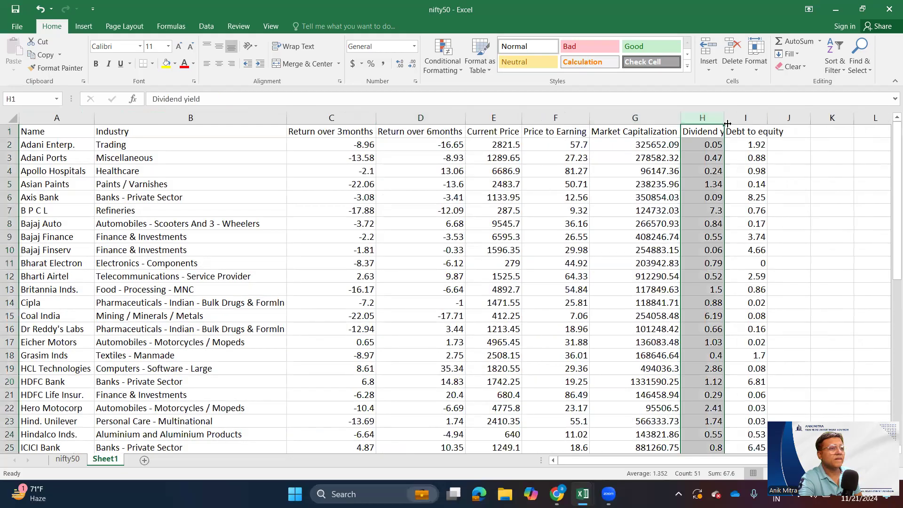
{"action": "left_click", "coordinate": [447, 226]}
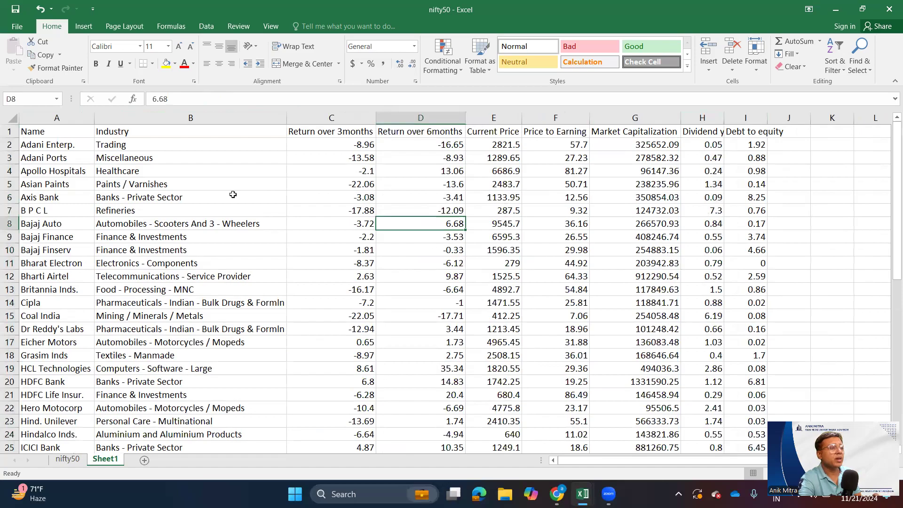
{"action": "left_click_drag", "start_coordinate": [77, 117], "coordinate": [773, 130]}
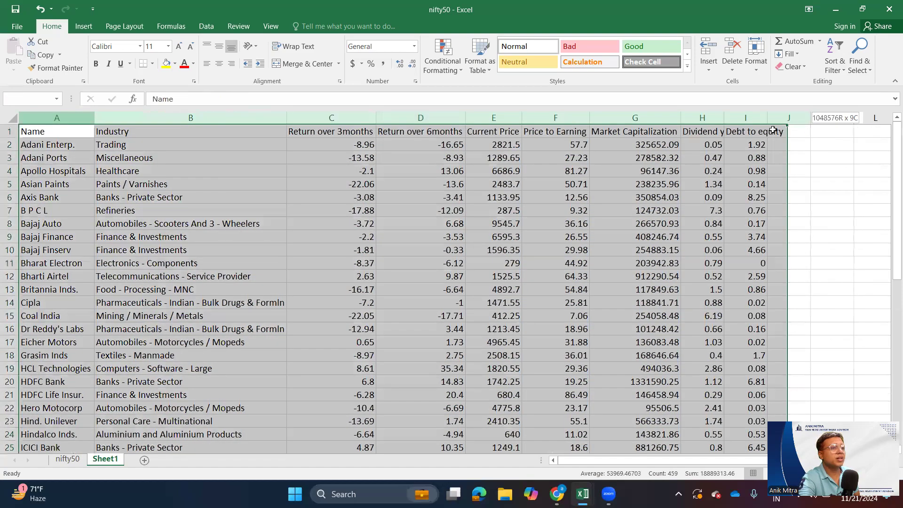
{"action": "left_click", "coordinate": [758, 73]}
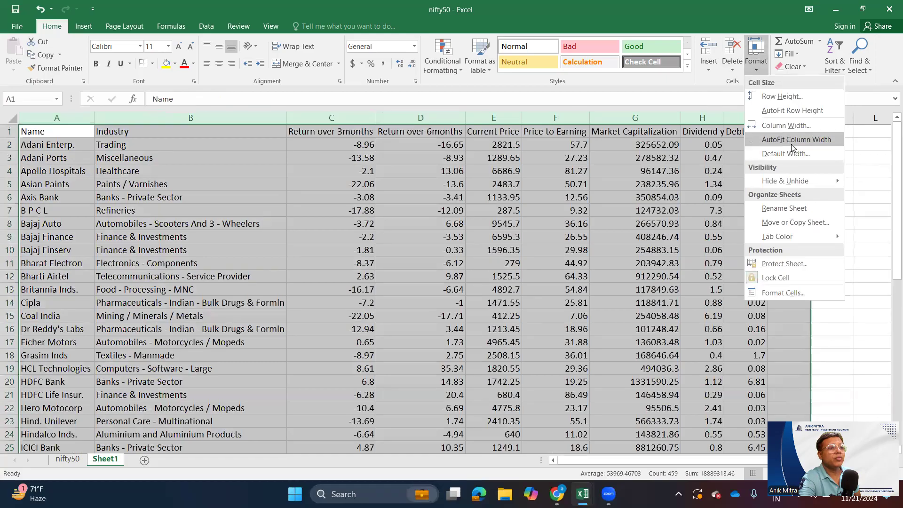
{"action": "left_click", "coordinate": [792, 144]}
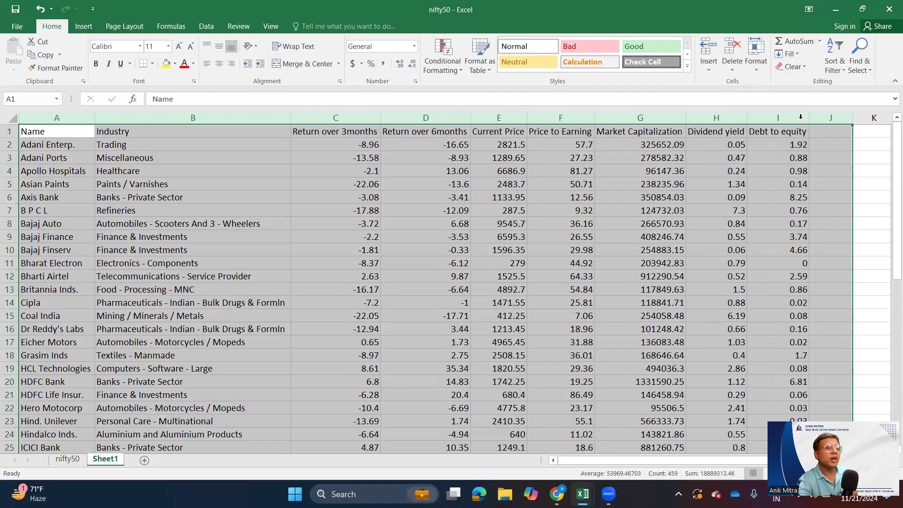
{"action": "left_click", "coordinate": [756, 66]}
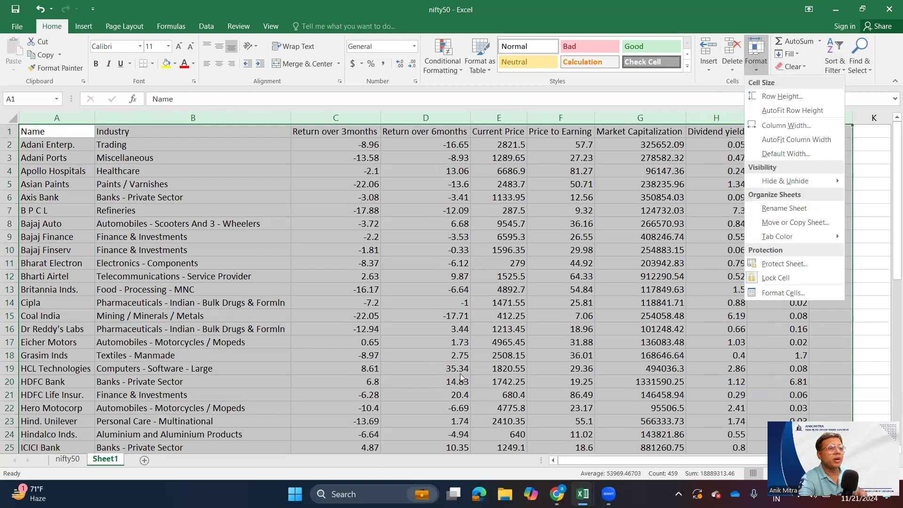
{"action": "left_click", "coordinate": [358, 343]}
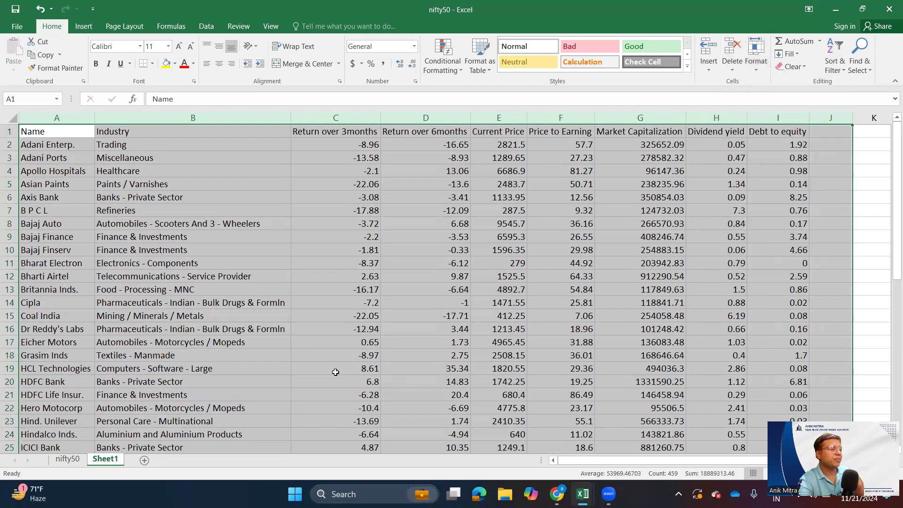
{"action": "left_click", "coordinate": [200, 398]}
{"action": "left_click", "coordinate": [74, 451]}
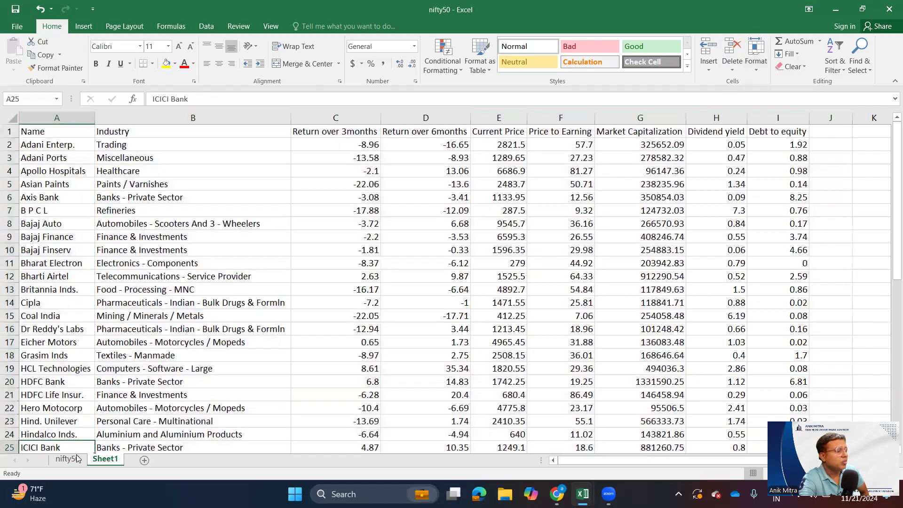
{"action": "left_click", "coordinate": [334, 277]}
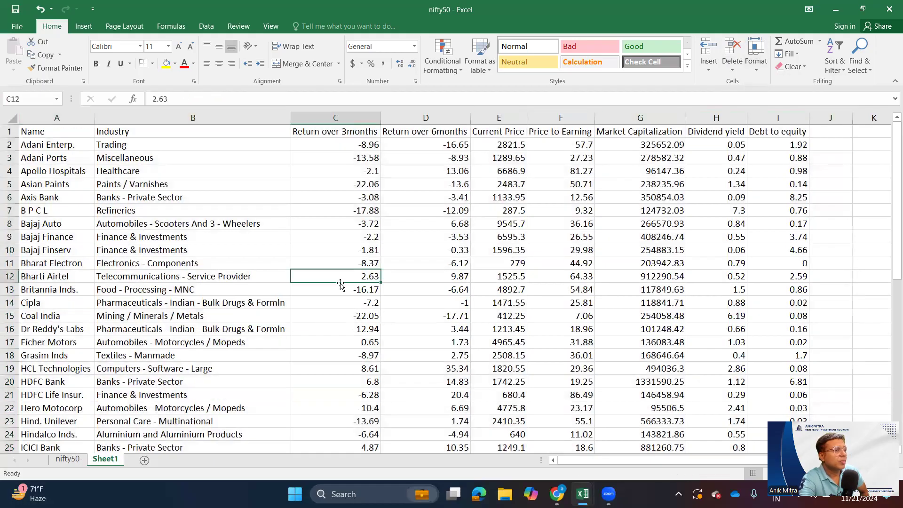
- Check the full EBIDT column headings in the nifty50 sheet and widen the latest quarter, preceding quarter and preceding year quarter columns
{"action": "left_click", "coordinate": [79, 462]}
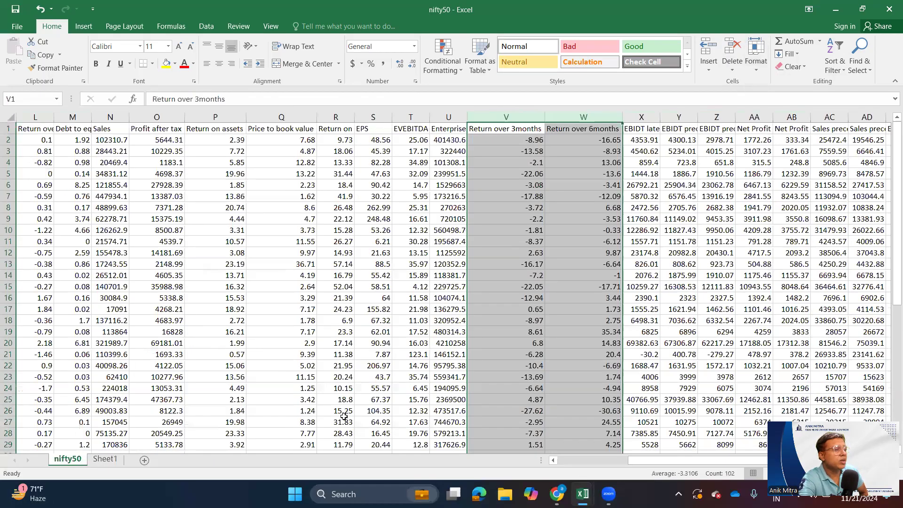
{"action": "left_click", "coordinate": [538, 341]}
{"action": "left_click_drag", "start_coordinate": [630, 462], "coordinate": [691, 457]}
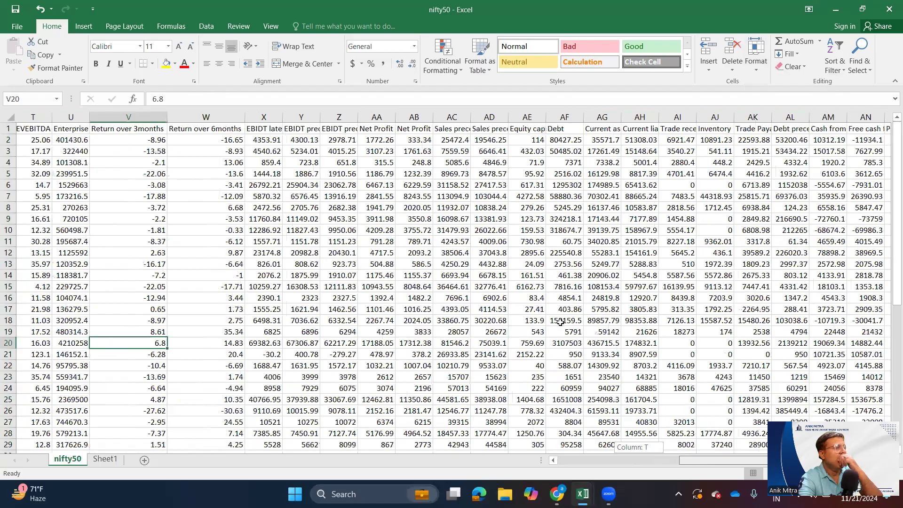
{"action": "left_click", "coordinate": [280, 130]}
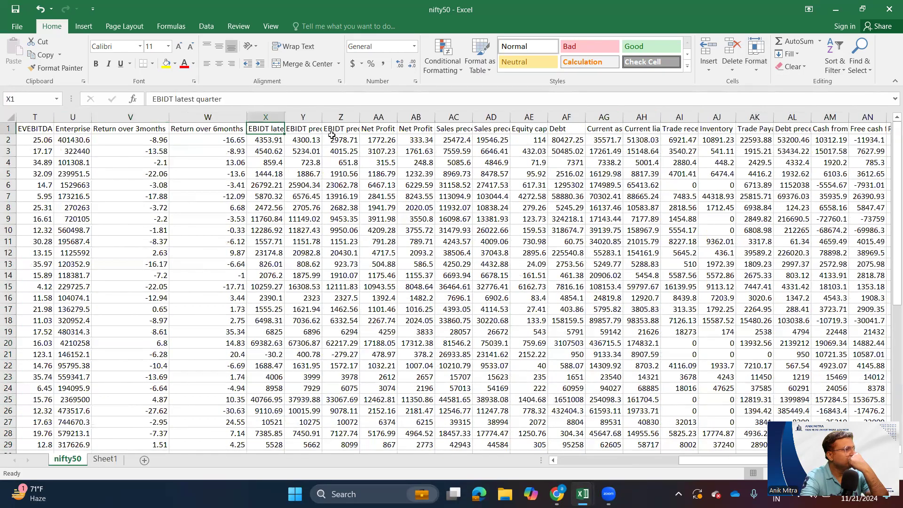
{"action": "left_click", "coordinate": [310, 130]}
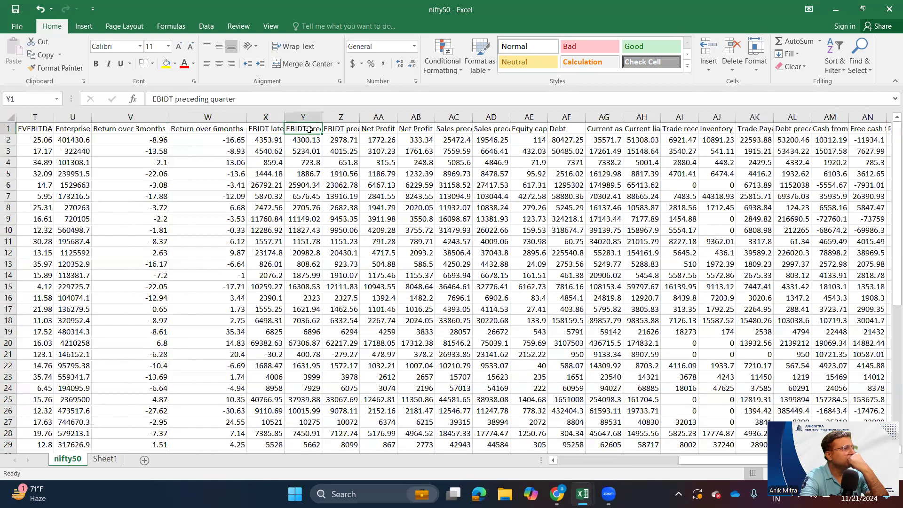
{"action": "left_click", "coordinate": [281, 128]}
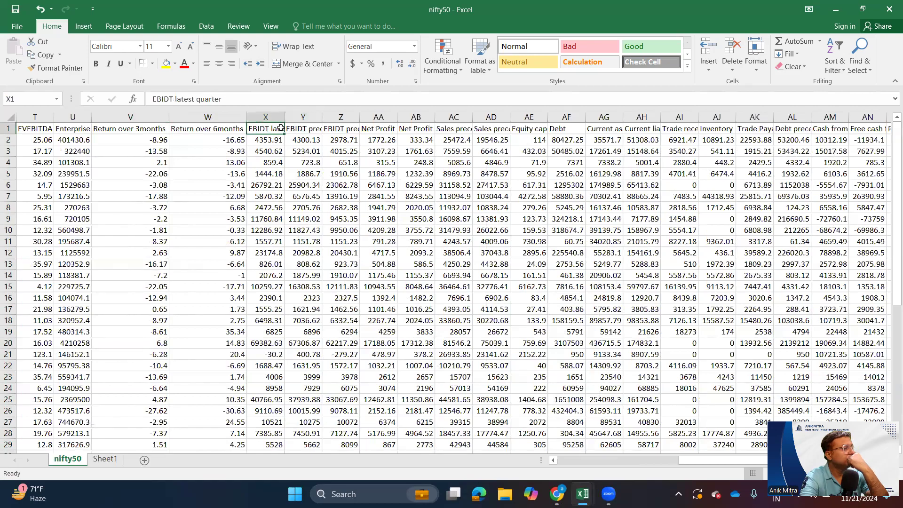
{"action": "left_click", "coordinate": [310, 129]}
{"action": "left_click", "coordinate": [344, 130]}
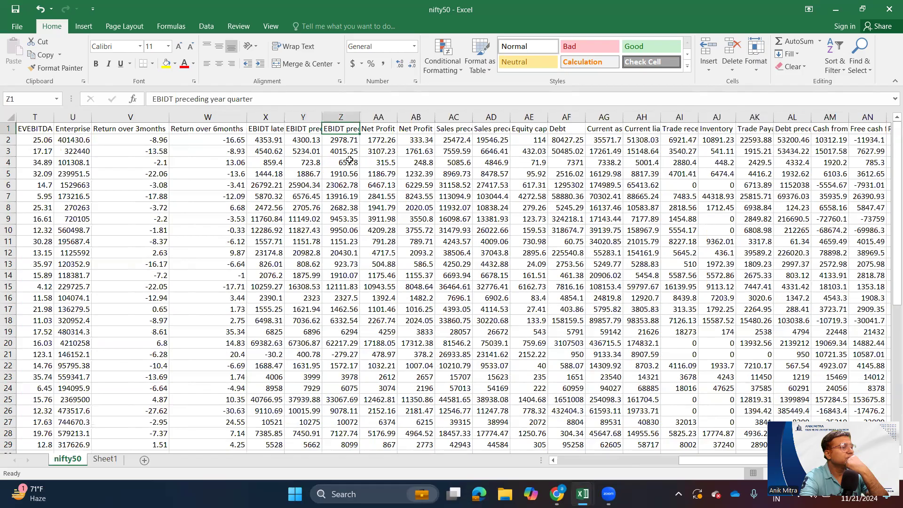
{"action": "left_click_drag", "start_coordinate": [291, 119], "coordinate": [406, 117]}
{"action": "left_click", "coordinate": [509, 126]}
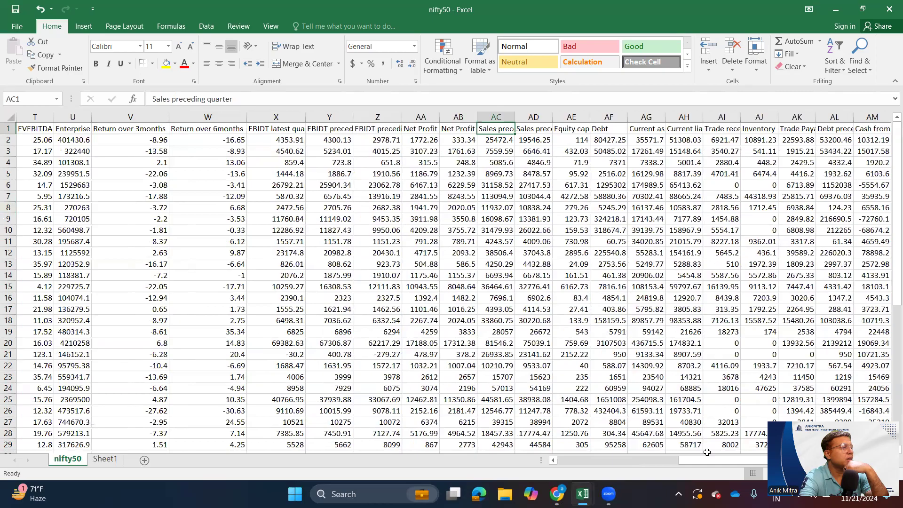
- Fit the Sales latest quarter column in the nifty50 sheet to its contents and check the heading of the column before it
{"action": "left_click_drag", "start_coordinate": [701, 459], "coordinate": [573, 463]}
{"action": "left_click", "coordinate": [279, 128]}
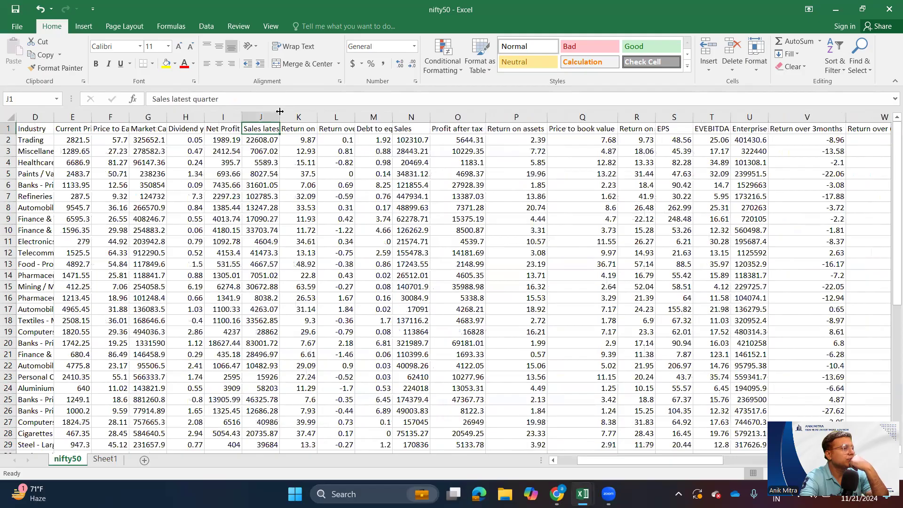
{"action": "double_click", "coordinate": [280, 116]}
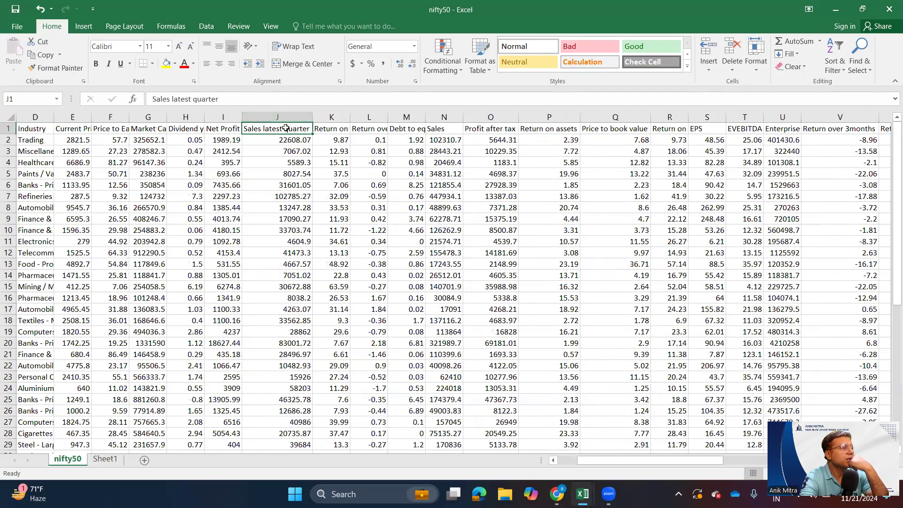
{"action": "left_click", "coordinate": [237, 127]}
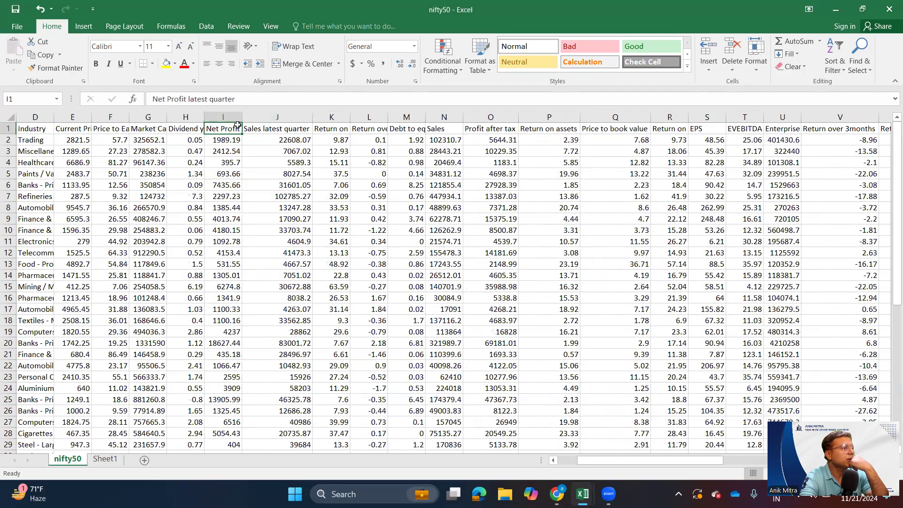
- Copy the Sales latest quarter column from the nifty50 sheet into column J of Sheet1
{"action": "left_click", "coordinate": [279, 115]}
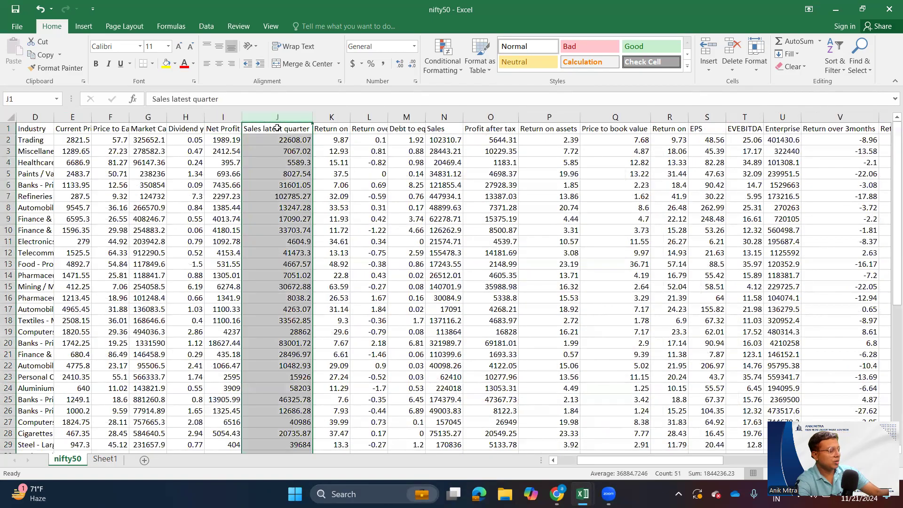
{"action": "key", "text": "ctrl+c"}
{"action": "left_click", "coordinate": [105, 459]}
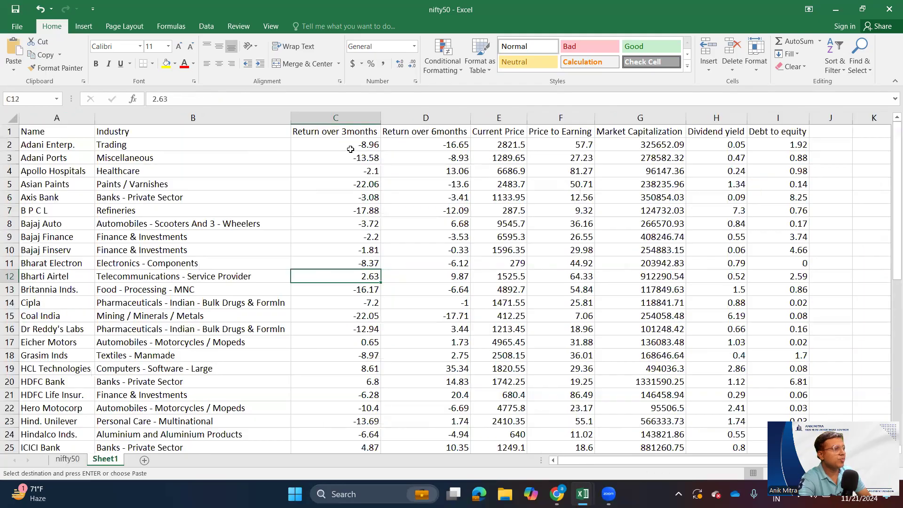
{"action": "left_click", "coordinate": [843, 137]}
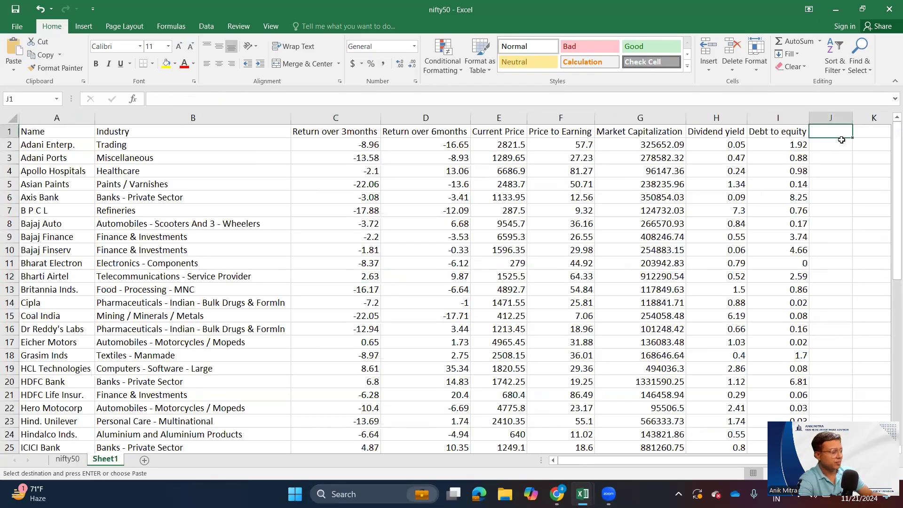
{"action": "key", "text": "ctrl+v"}
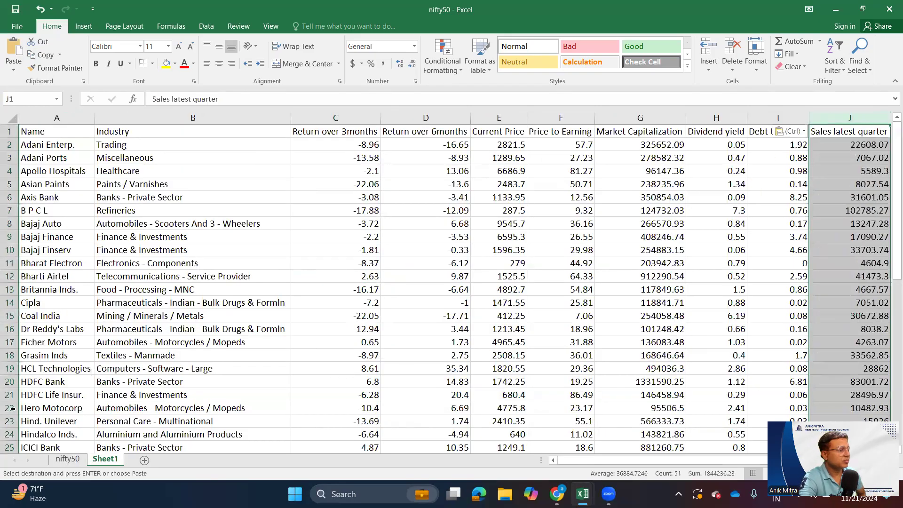
- Copy the Net Profit latest quarter column from the nifty50 sheet into column K of Sheet1
{"action": "left_click", "coordinate": [68, 459]}
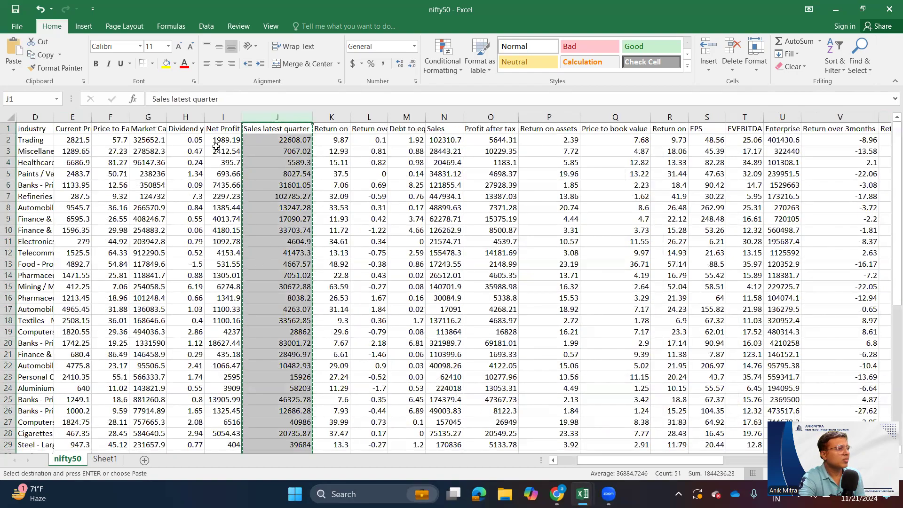
{"action": "left_click", "coordinate": [222, 116]}
{"action": "key", "text": "ctrl+c"}
{"action": "left_click", "coordinate": [106, 459]}
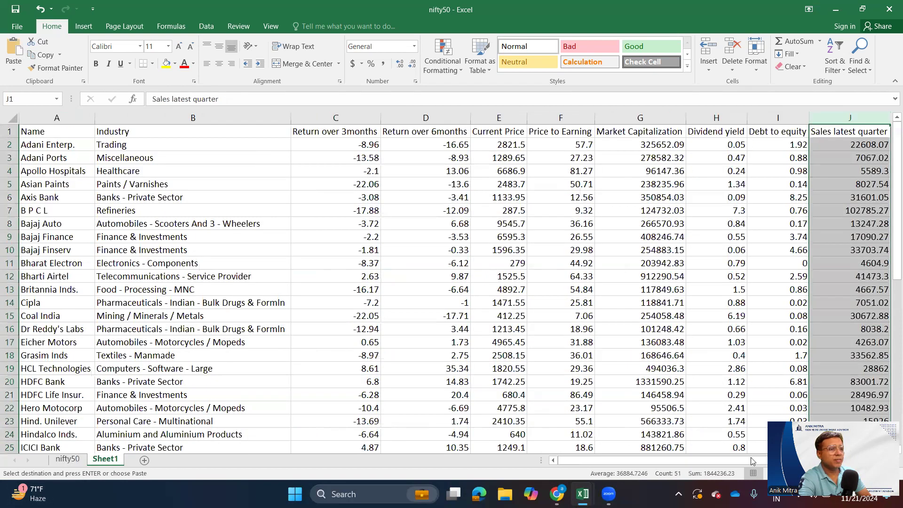
{"action": "key", "text": "Right"}
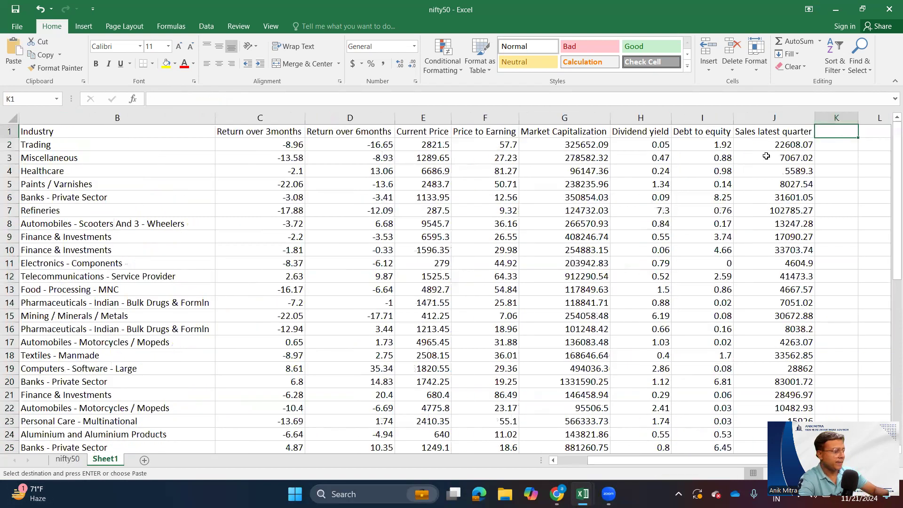
{"action": "key", "text": "ctrl+v"}
- Rename the Sales latest quarter and Net Profit latest quarter headings in Sheet1 as Sales Sep-24 and PAT Sep-24
{"action": "key", "text": "Left"}
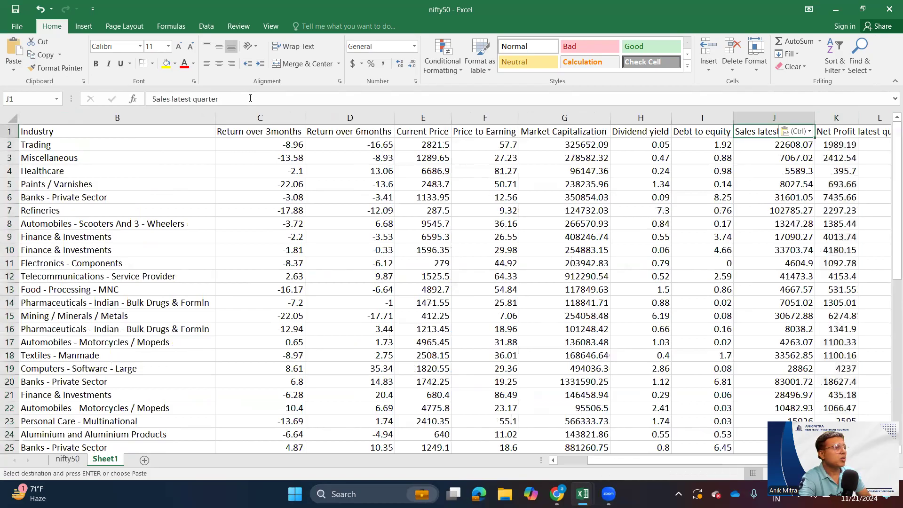
{"action": "left_click_drag", "start_coordinate": [250, 98], "coordinate": [179, 97]}
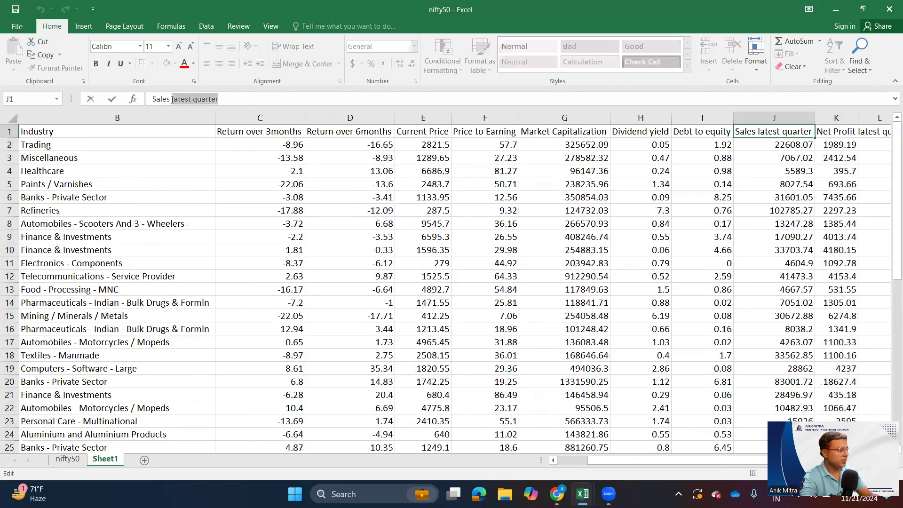
{"action": "type", "text": "Sales Sep-24"}
{"action": "key", "text": "Tab"}
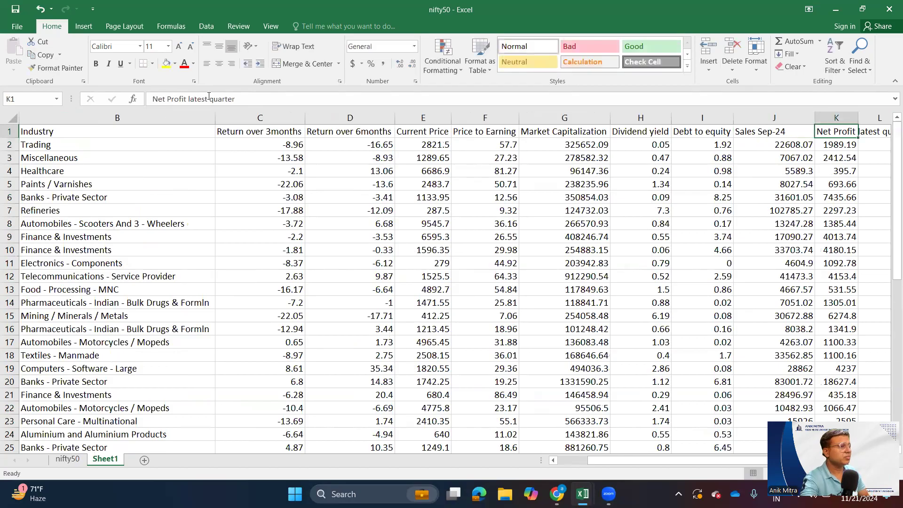
{"action": "left_click_drag", "start_coordinate": [241, 99], "coordinate": [152, 98]}
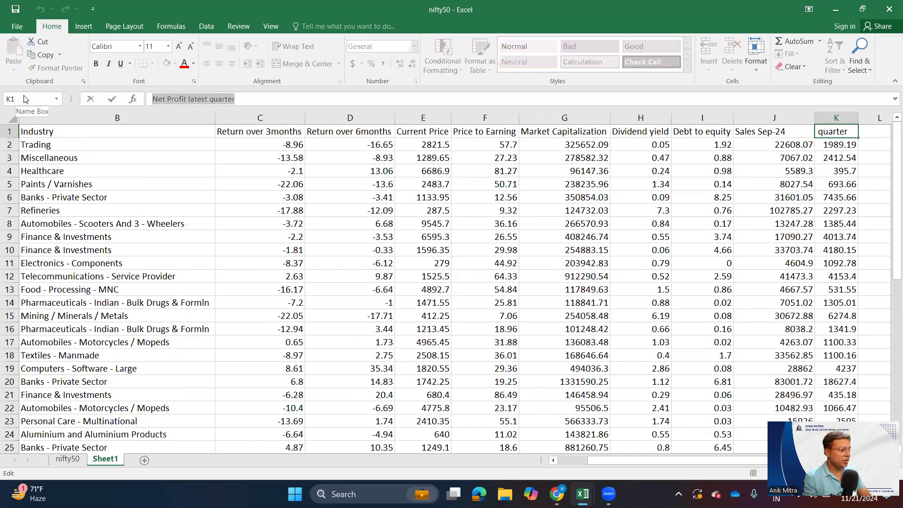
{"action": "type", "text": "PAT Sep-2"}
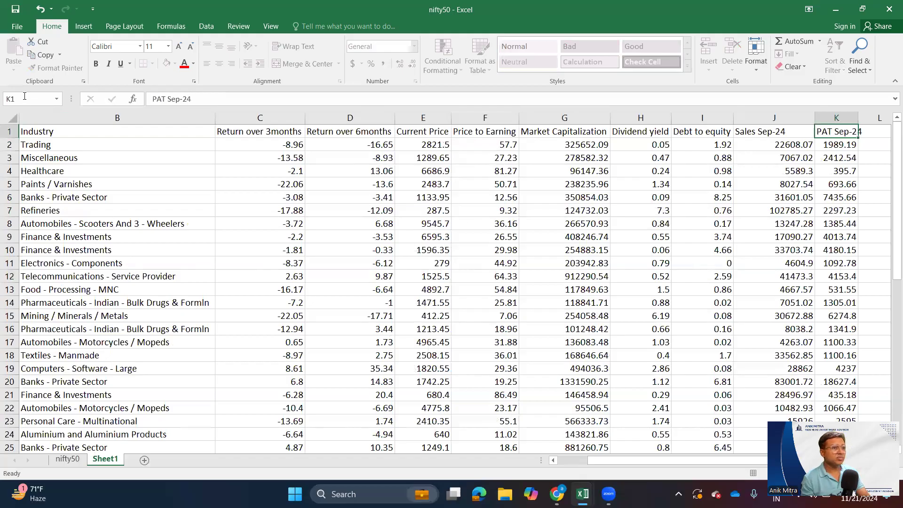
{"action": "type", "text": "4"}
{"action": "key", "text": "Tab"}
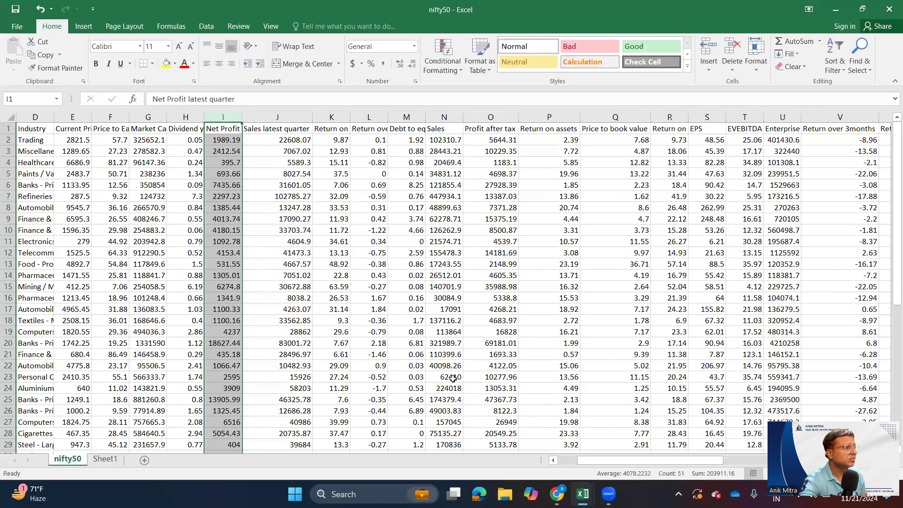
- Copy the EVEBITDA column from the nifty50 sheet into column L of Sheet1
{"action": "left_click_drag", "start_coordinate": [642, 464], "coordinate": [667, 464]}
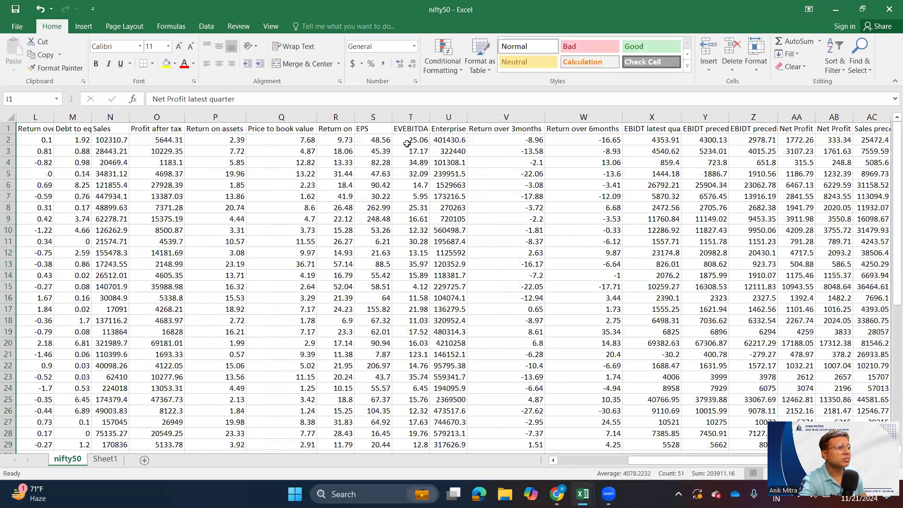
{"action": "left_click", "coordinate": [411, 113]}
{"action": "key", "text": "ctrl+c"}
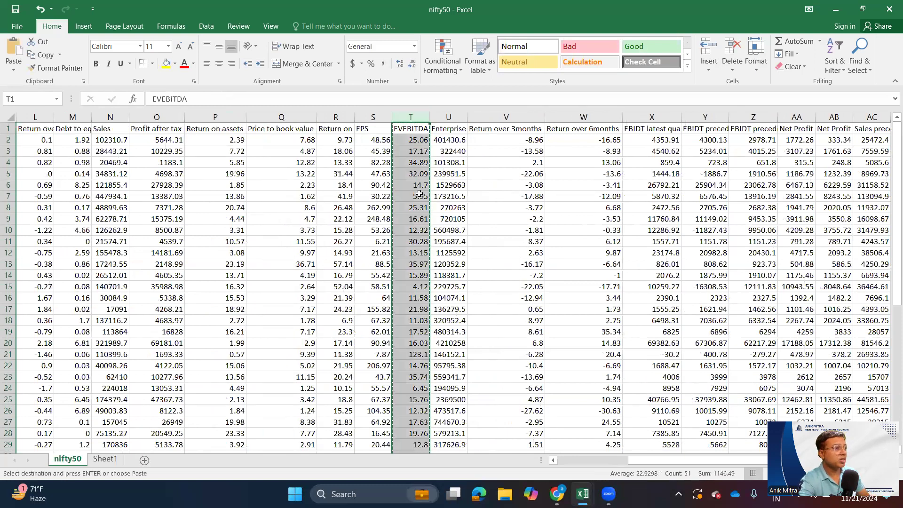
{"action": "key", "text": "alt+Tab"}
{"action": "key", "text": "alt+Tab"}
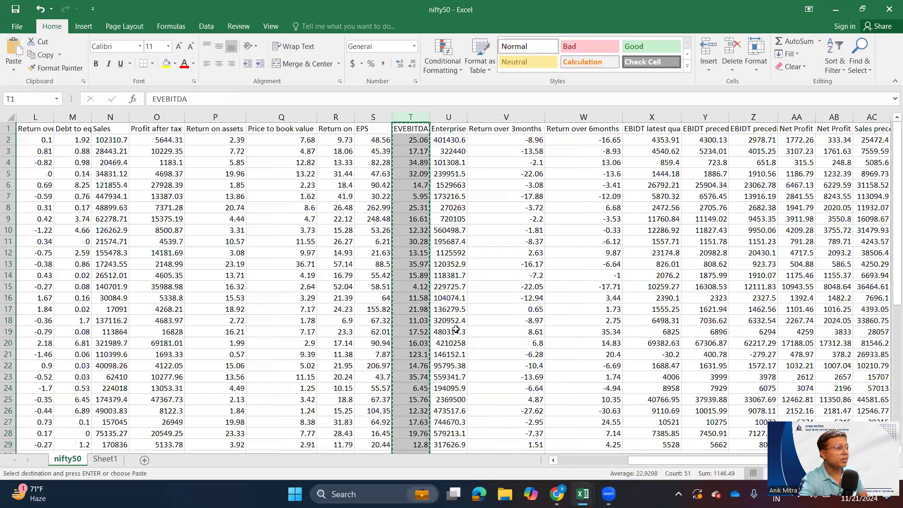
{"action": "key", "text": "ctrl+Page_Down"}
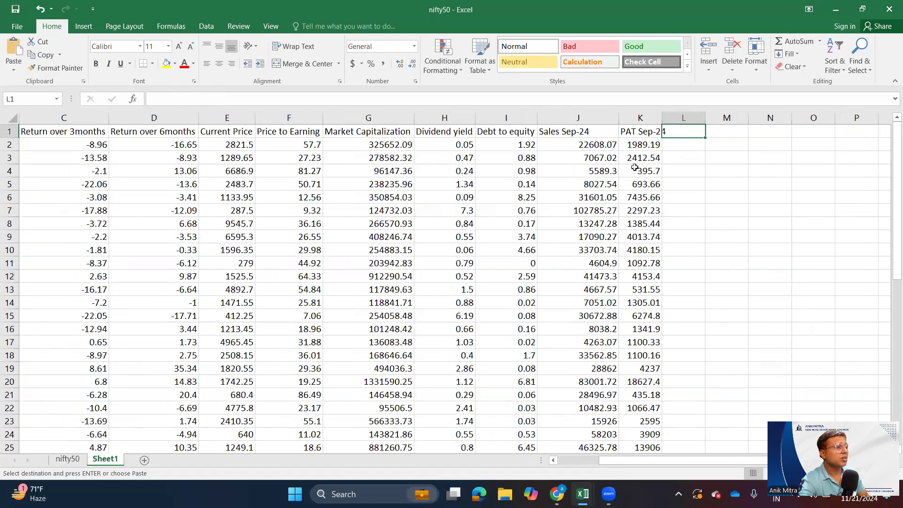
{"action": "key", "text": "ctrl+v"}
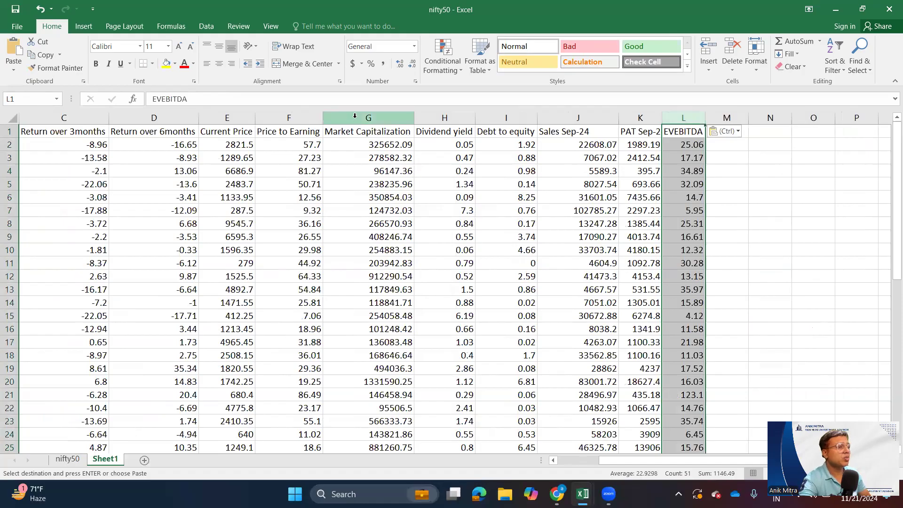
- Insert a blank column before Market Capitalization in Sheet1 and move the EVEBITDA column into it
{"action": "left_click", "coordinate": [381, 127]}
{"action": "key", "text": "ctrl+shift+Down"}
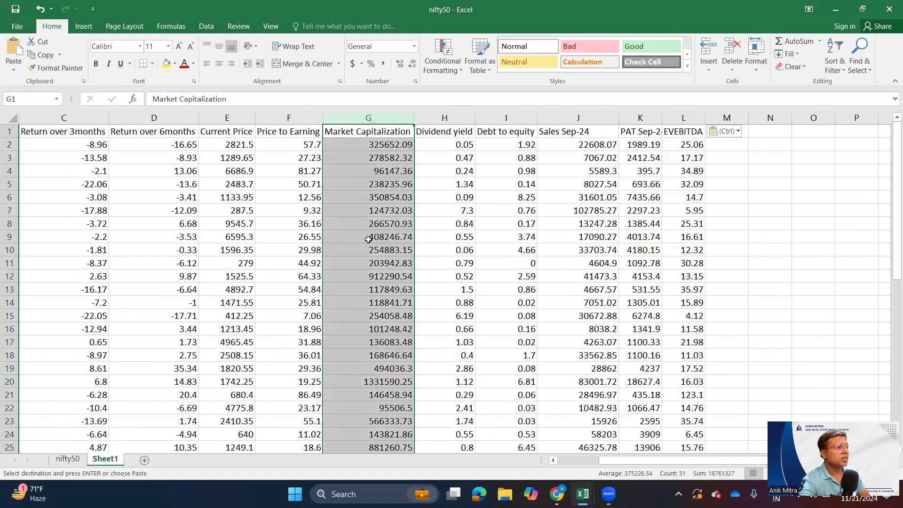
{"action": "right_click", "coordinate": [369, 242]}
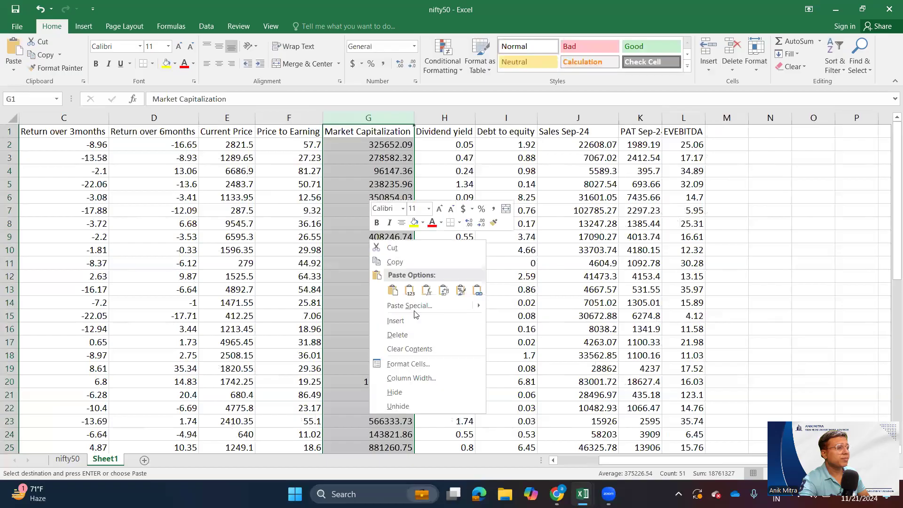
{"action": "left_click", "coordinate": [414, 318]}
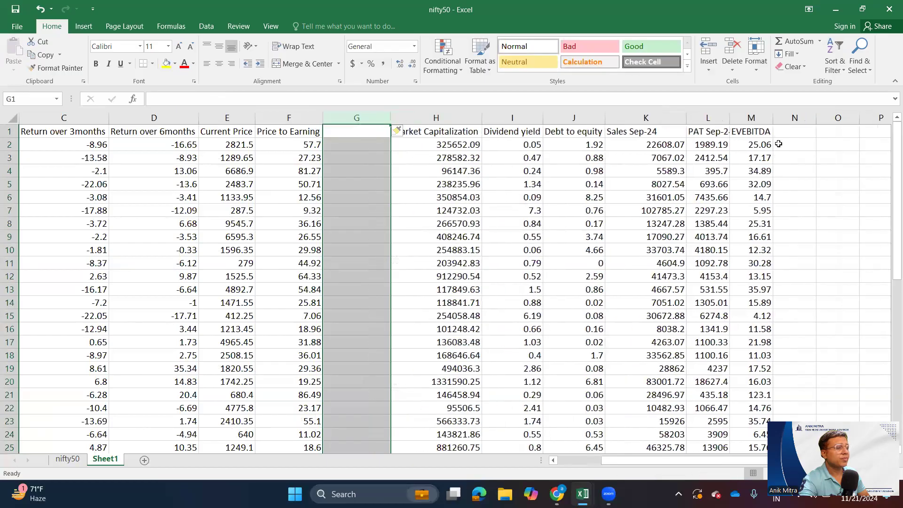
{"action": "left_click", "coordinate": [746, 117]}
{"action": "key", "text": "ctrl+x"}
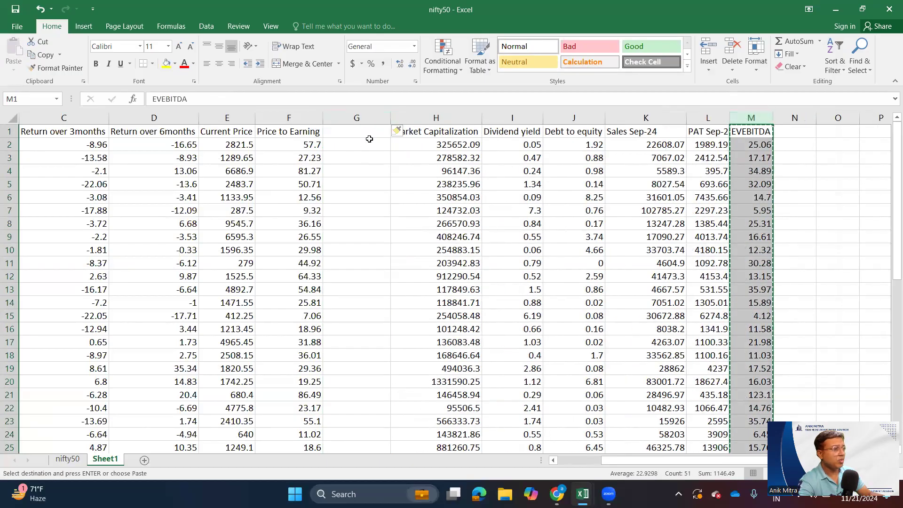
{"action": "left_click", "coordinate": [364, 135]}
{"action": "key", "text": "ctrl+v"}
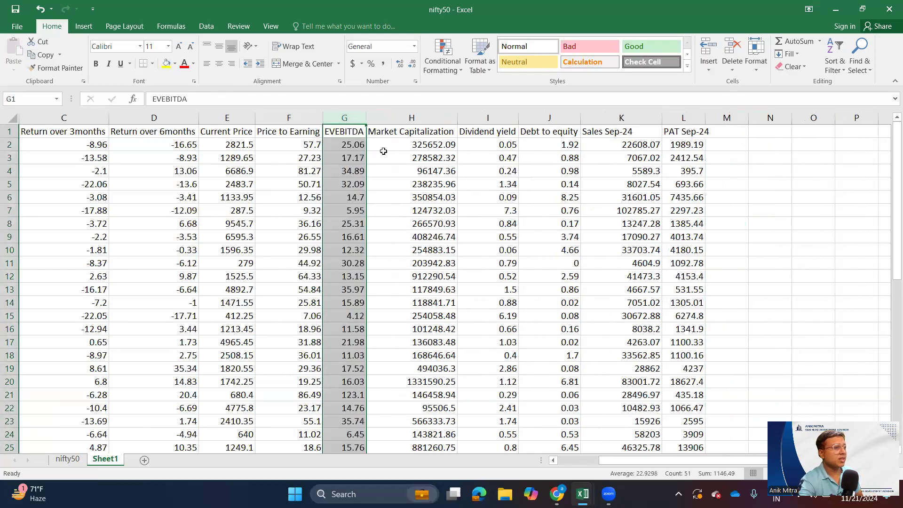
- Insert a blank column before Price to Earning in Sheet1 and copy the Market Capitalization column into it
{"action": "left_click", "coordinate": [232, 117]}
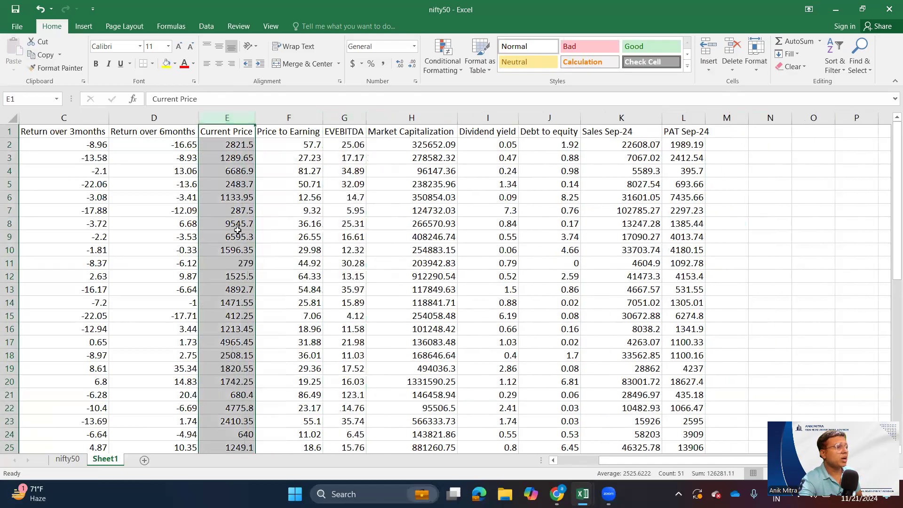
{"action": "left_click", "coordinate": [289, 117]}
{"action": "left_click", "coordinate": [303, 325]}
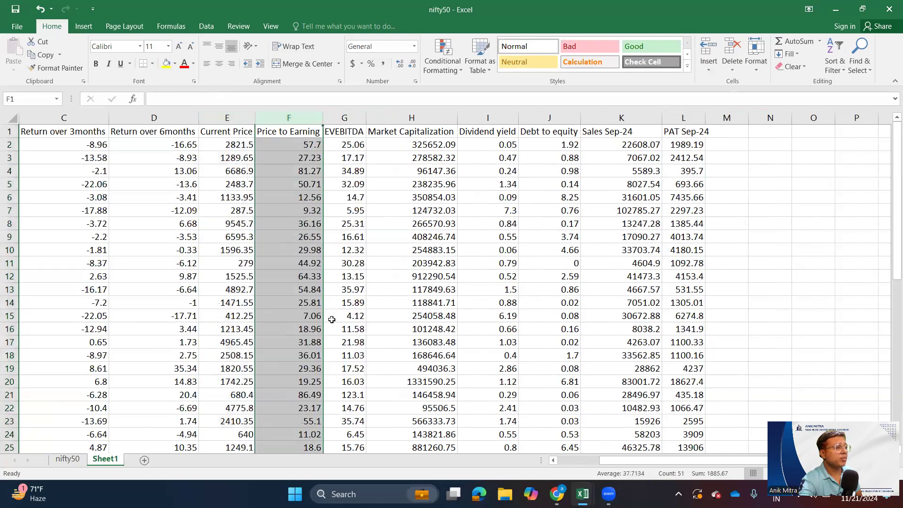
{"action": "left_click", "coordinate": [451, 118]}
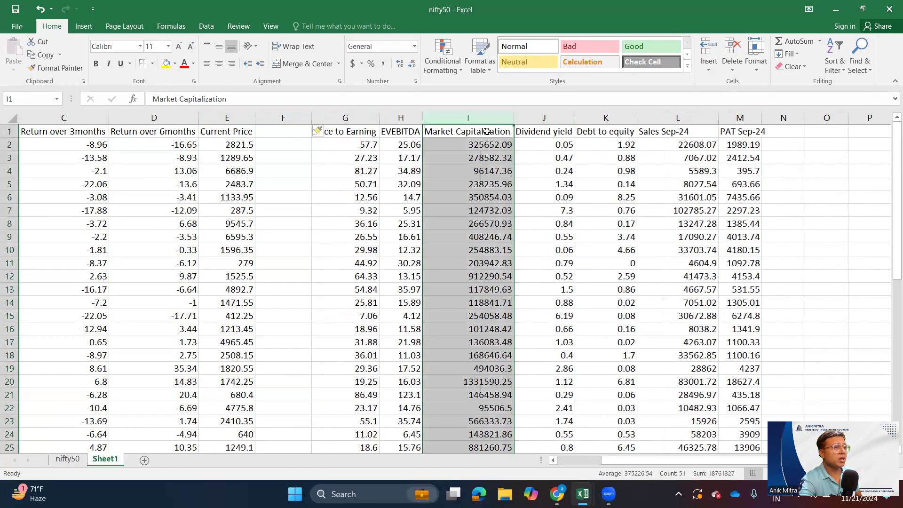
{"action": "key", "text": "ctrl+c"}
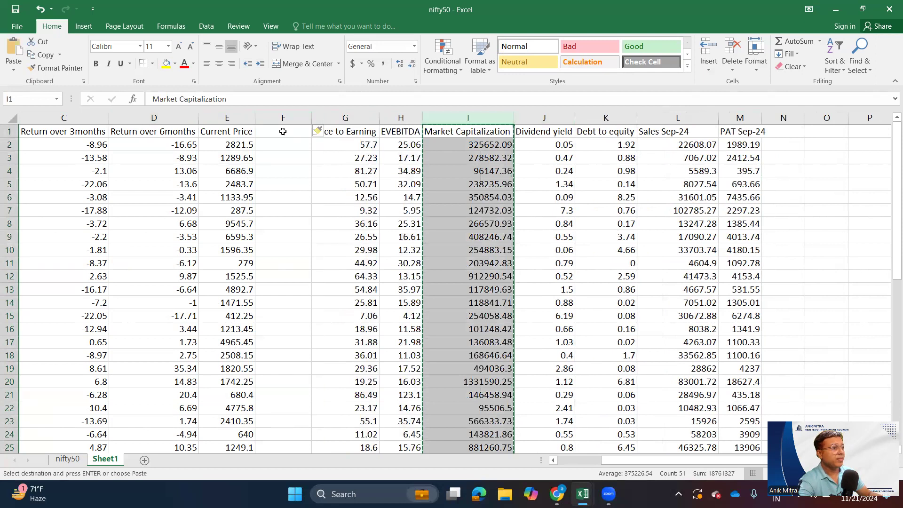
{"action": "left_click", "coordinate": [283, 117]}
{"action": "key", "text": "Return"}
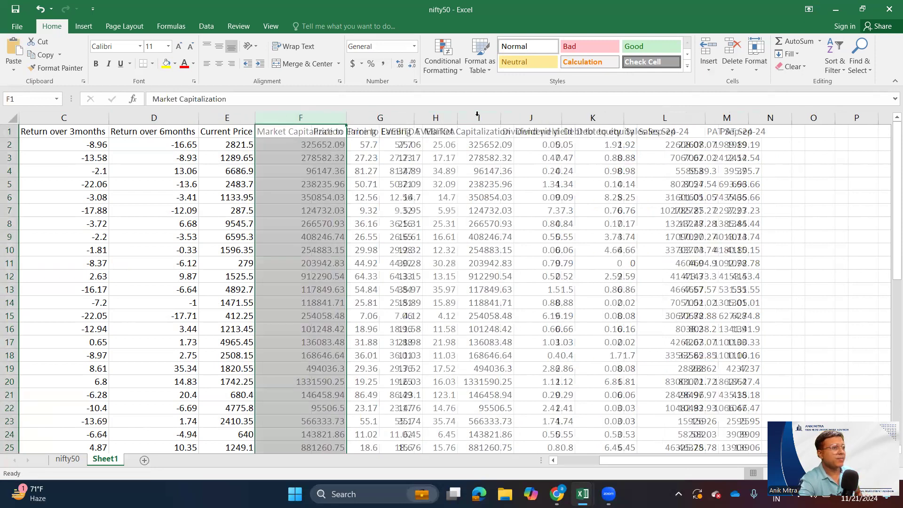
- Delete the duplicate Market Capitalization column between EVEBITDA and Dividend yield in Sheet1
{"action": "left_click", "coordinate": [478, 118]}
{"action": "right_click", "coordinate": [482, 224]}
{"action": "left_click", "coordinate": [511, 308]}
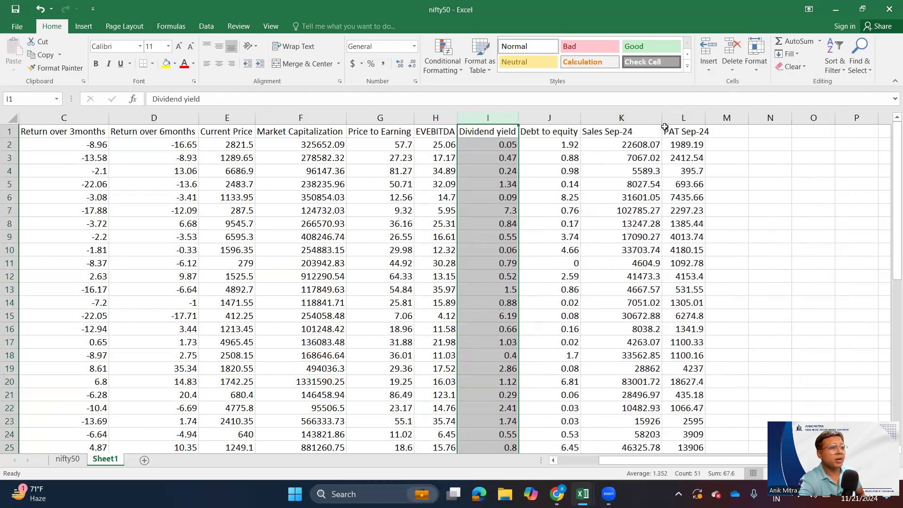
- Check the Sales Sep-24 and PAT Sep-24 headings in Sheet1 and return to the nifty50 sheet
{"action": "left_click", "coordinate": [609, 133]}
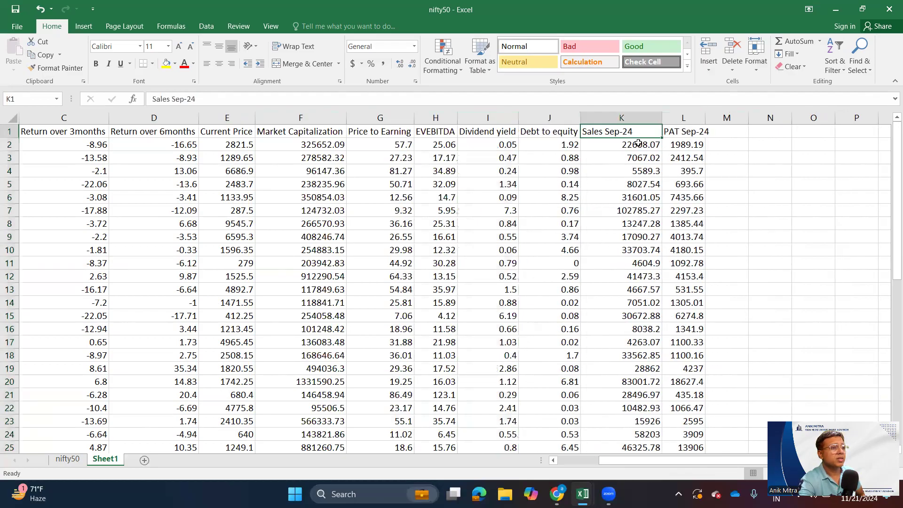
{"action": "left_click", "coordinate": [689, 131]}
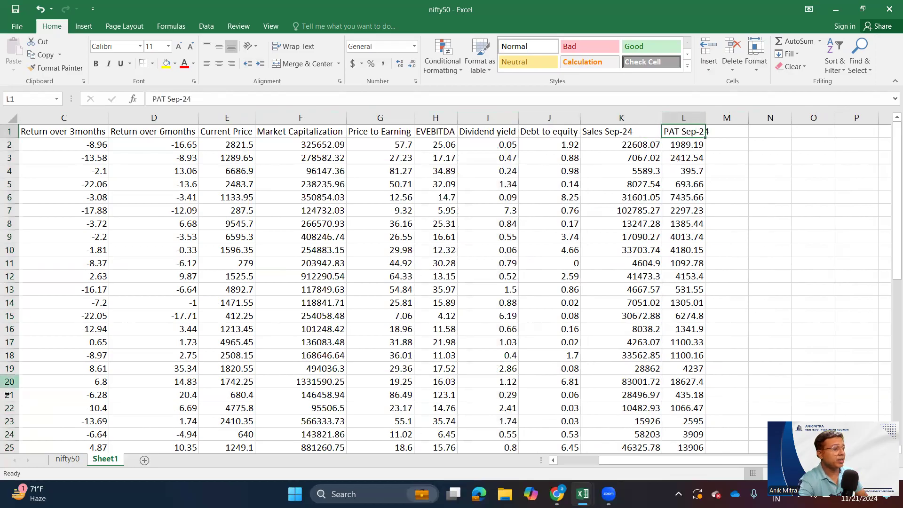
{"action": "left_click", "coordinate": [69, 459]}
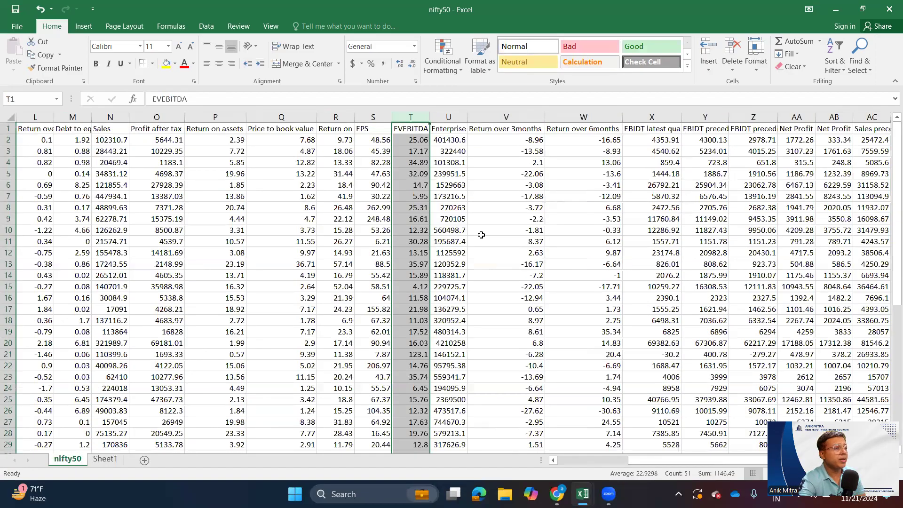
- Copy the EBIDT latest quarter column from the nifty50 sheet into the empty column after PAT Sep-24 in Sheet1
{"action": "left_click", "coordinate": [661, 128]}
{"action": "key", "text": "ctrl+shift+Down"}
{"action": "key", "text": "ctrl+c"}
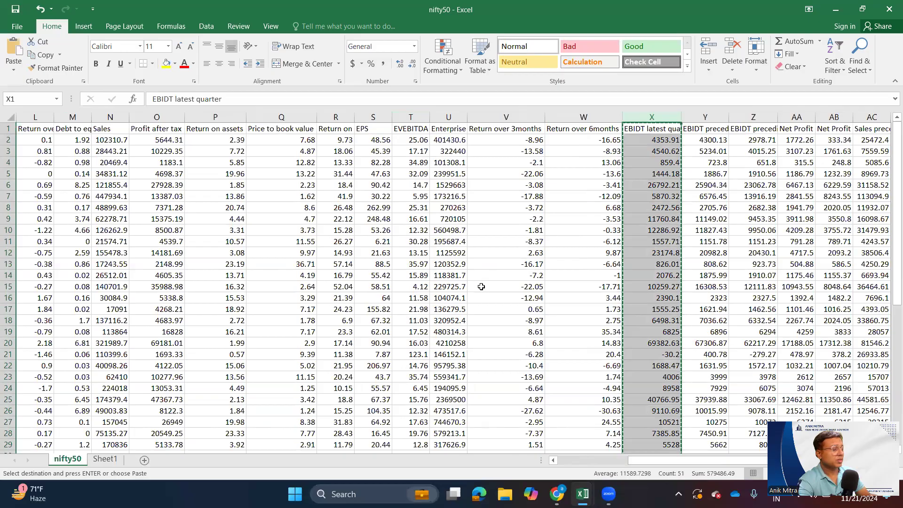
{"action": "left_click", "coordinate": [651, 174]}
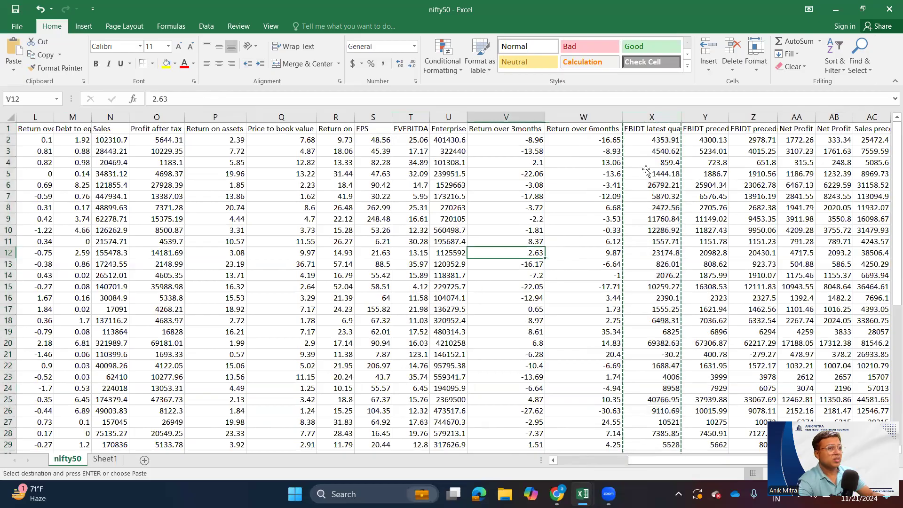
{"action": "key", "text": "Escape"}
{"action": "left_click", "coordinate": [654, 117]}
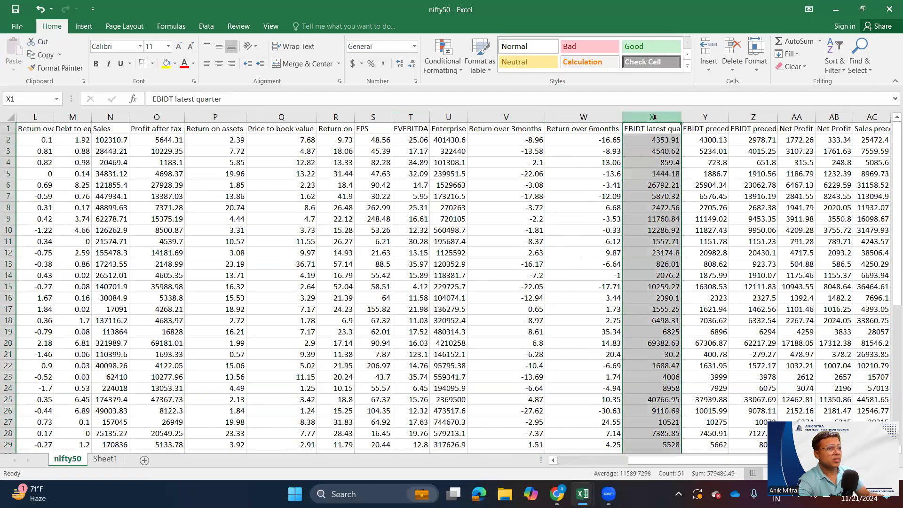
{"action": "key", "text": "ctrl+c"}
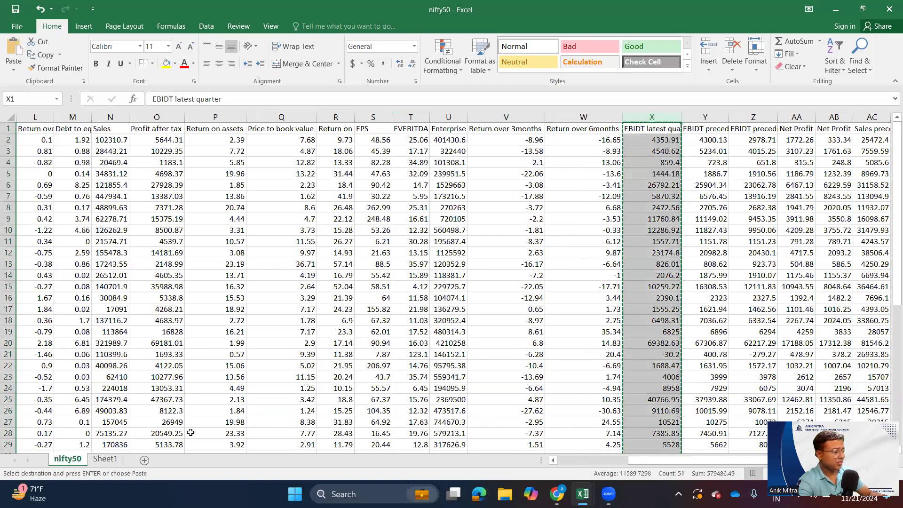
{"action": "left_click", "coordinate": [120, 459]}
{"action": "left_click", "coordinate": [721, 132]}
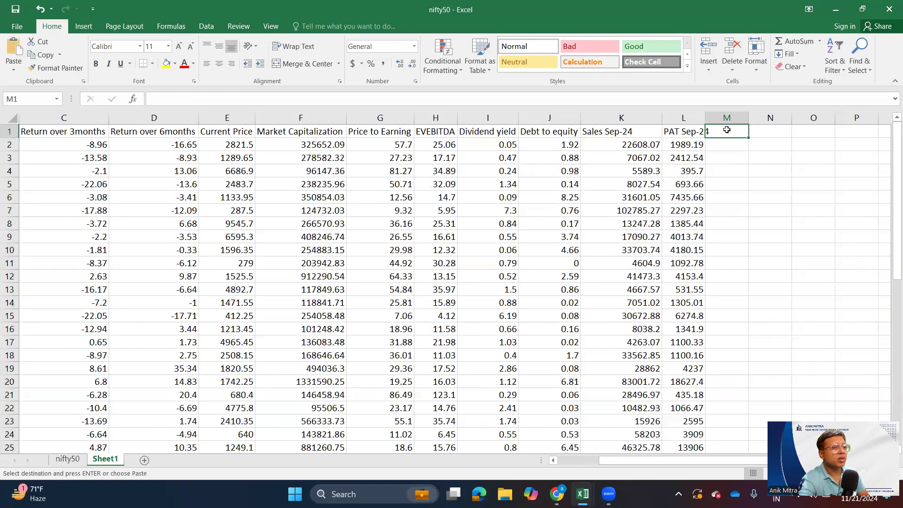
{"action": "key", "text": "ctrl+v"}
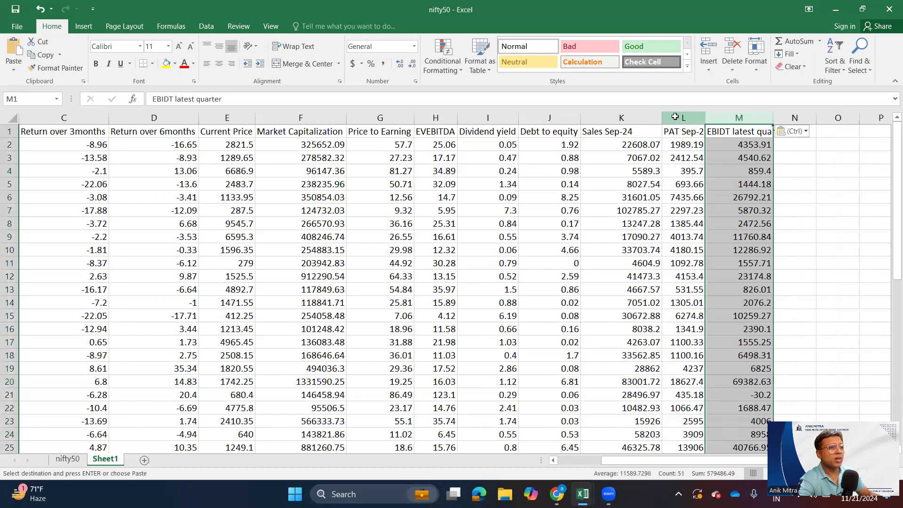
- Move the PAT Sep-24 column in Sheet1 to the empty column after EBIDT latest quarter
{"action": "left_click", "coordinate": [677, 118]}
{"action": "key", "text": "ctrl+c"}
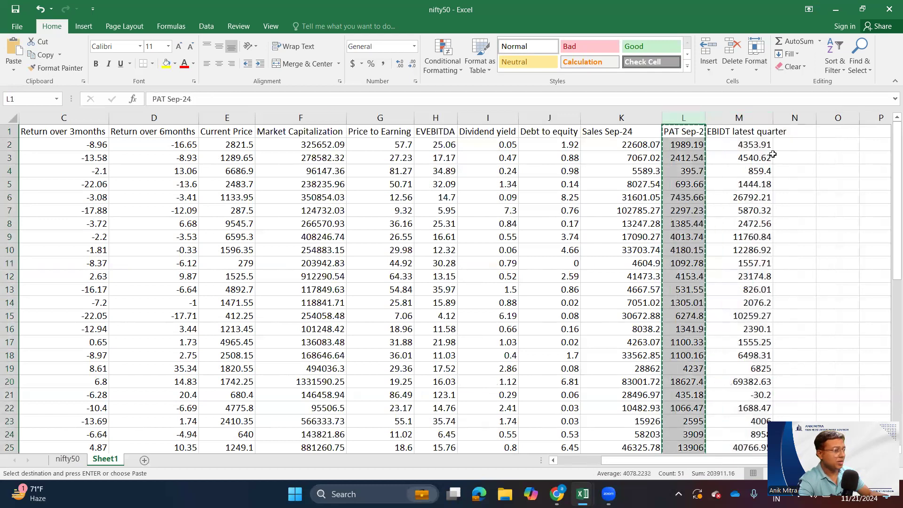
{"action": "left_click", "coordinate": [800, 134]}
{"action": "key", "text": "ctrl+v"}
{"action": "left_click", "coordinate": [739, 197]}
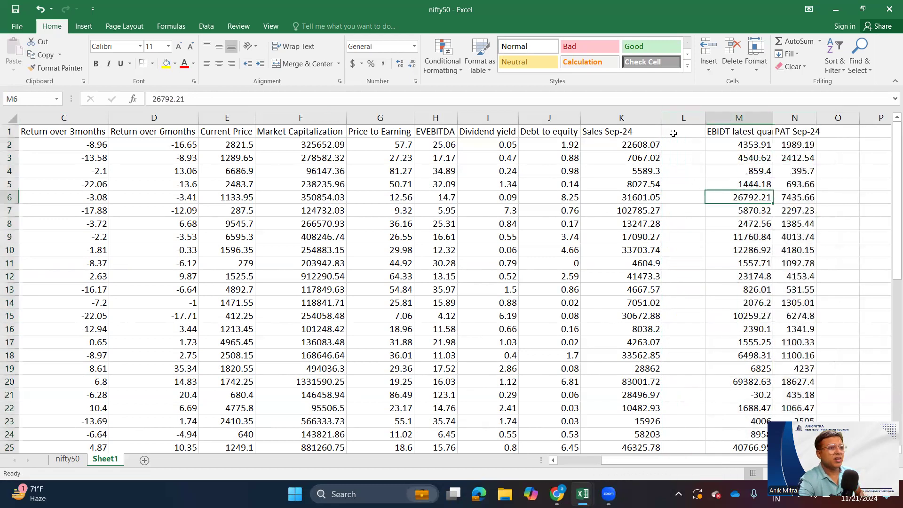
- Right-align the Sales Sep-24 column in Sheet1 and delete the blank column beside it
{"action": "left_click", "coordinate": [628, 117]}
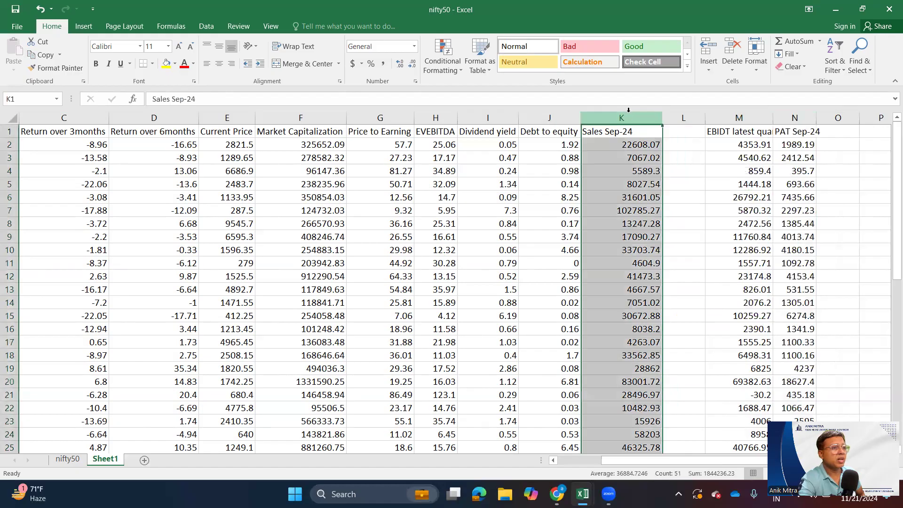
{"action": "left_click", "coordinate": [230, 65]}
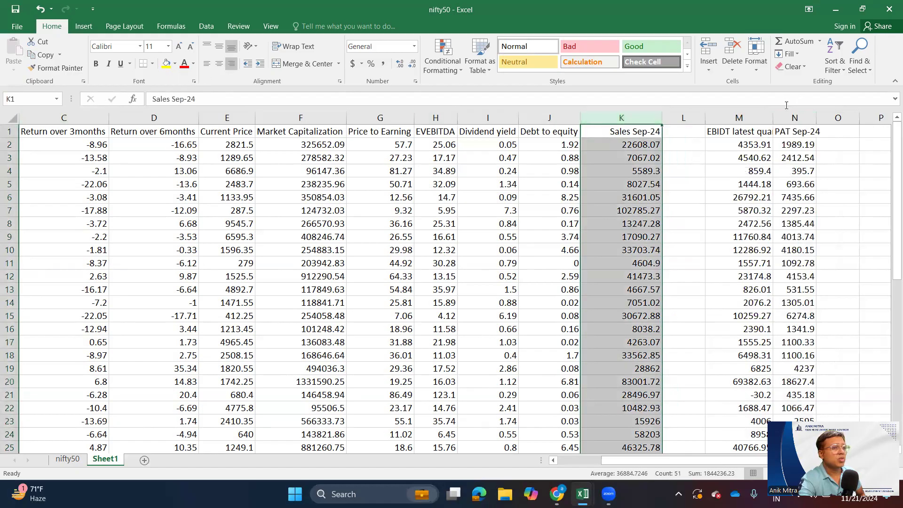
{"action": "left_click", "coordinate": [683, 118]}
{"action": "right_click", "coordinate": [683, 183]}
{"action": "left_click", "coordinate": [699, 284]}
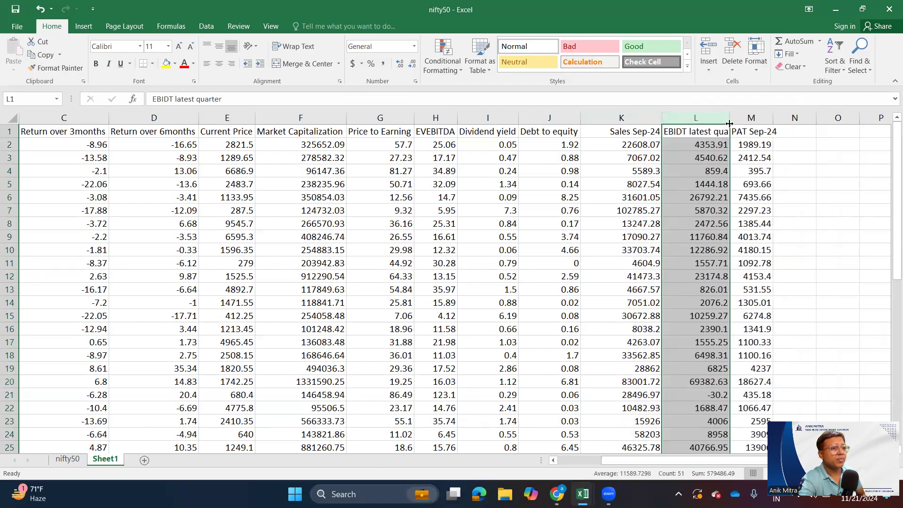
- Rename the EBIDT latest quarter heading in Sheet1 as EBIDT Sep-24
{"action": "left_click", "coordinate": [713, 133]}
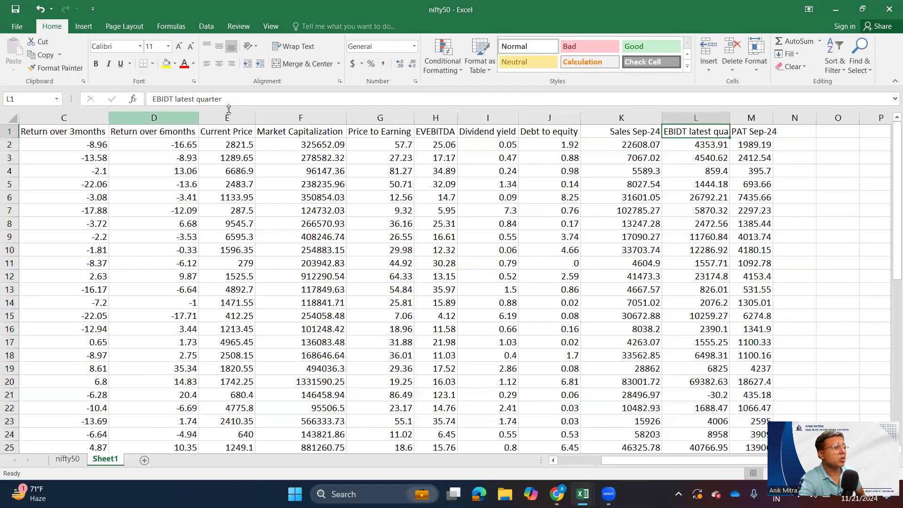
{"action": "left_click_drag", "start_coordinate": [228, 100], "coordinate": [182, 101]}
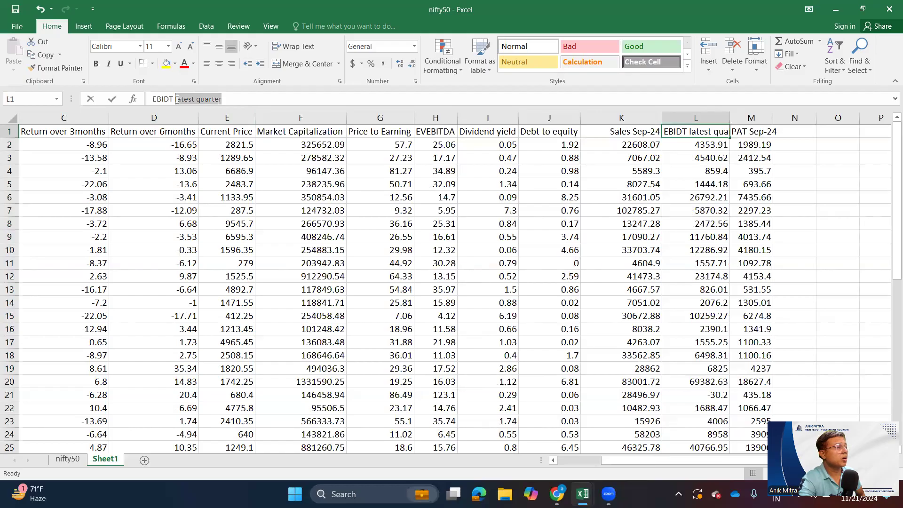
{"action": "type", "text": "Sep"}
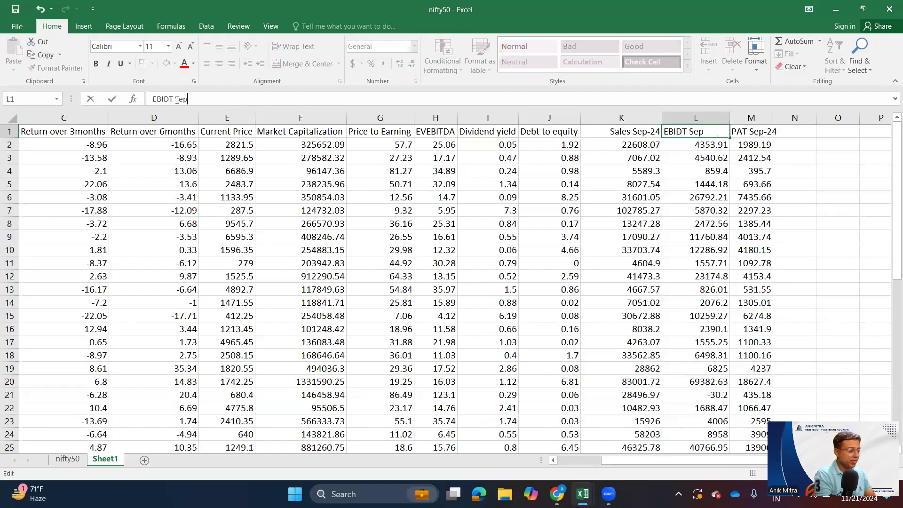
{"action": "type", "text": "-24"}
{"action": "key", "text": "Tab"}
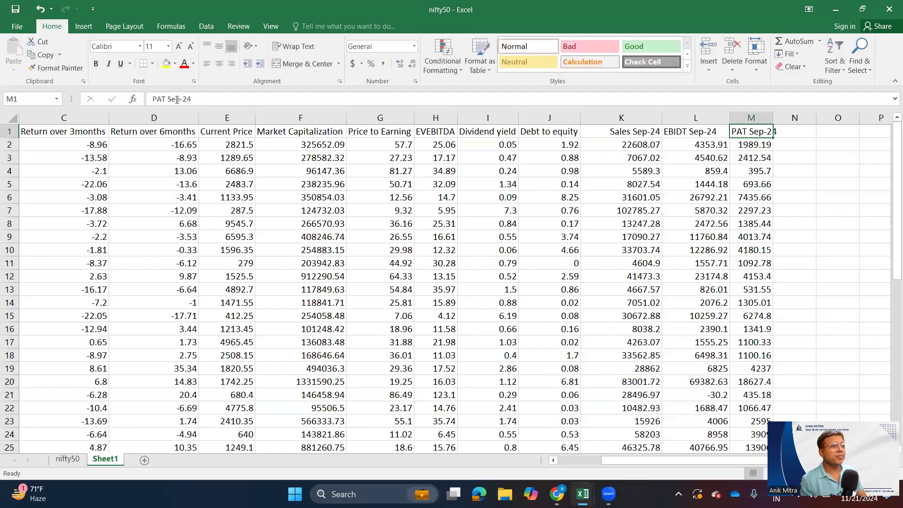
- Correct the EBIDT Sep-24 heading in Sheet1 to EBITDA Sep-24
{"action": "double_click", "coordinate": [687, 131]}
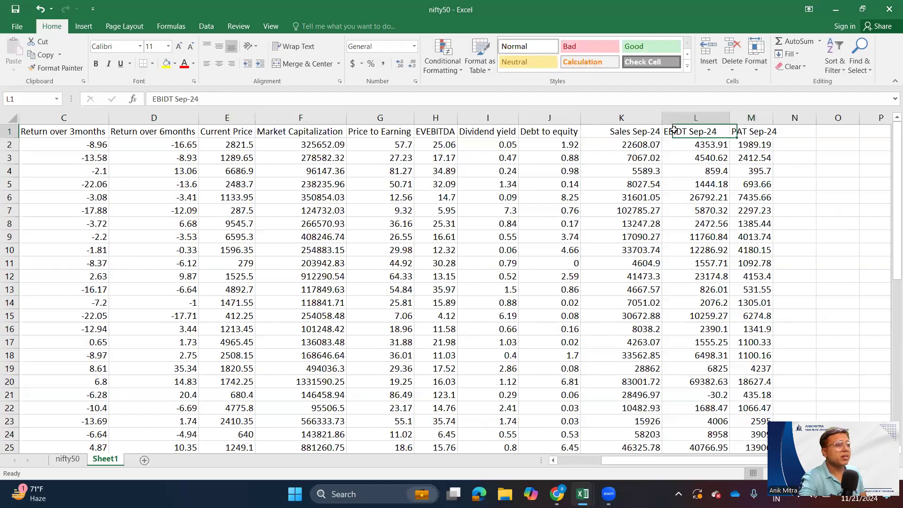
{"action": "left_click_drag", "start_coordinate": [686, 131], "coordinate": [588, 117]}
{"action": "type", "text": "EBITDA"}
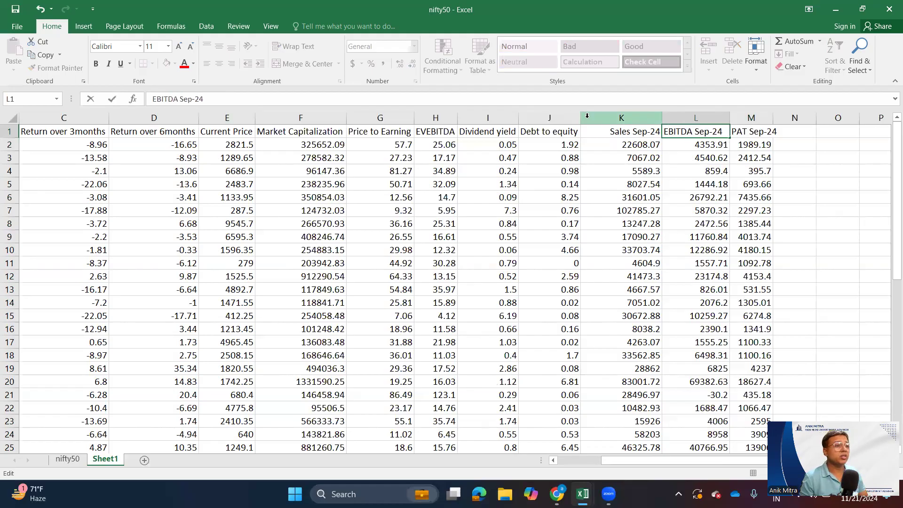
{"action": "key", "text": "Tab"}
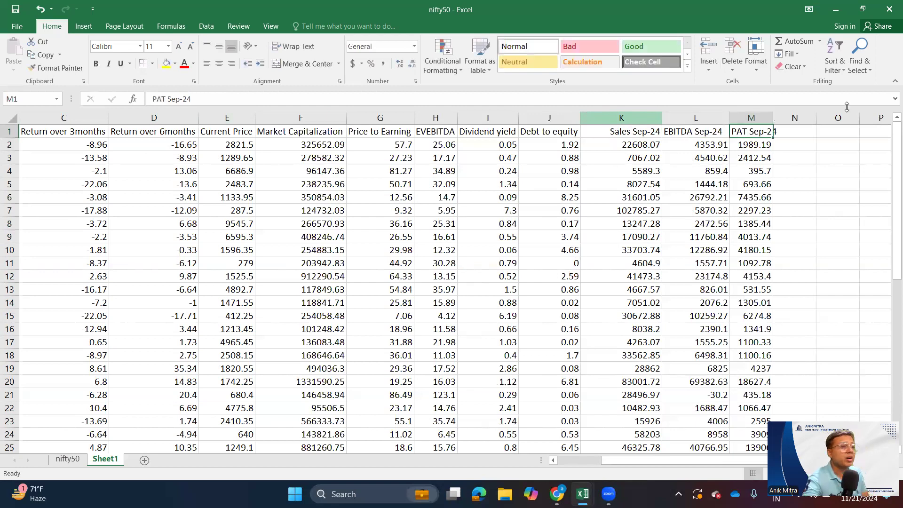
- Find the Net Profit preceding year quarter column in the nifty50 sheet and widen it to show more of its heading
{"action": "key", "text": "alt+Tab"}
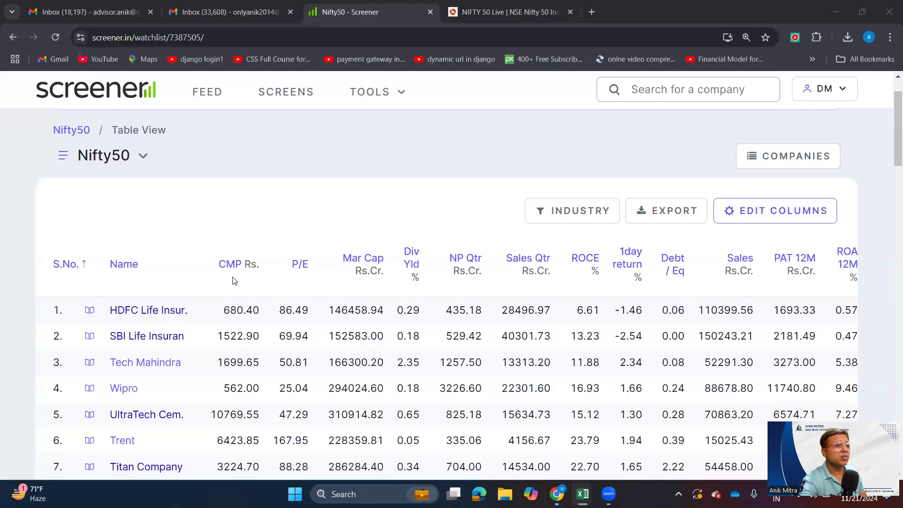
{"action": "key", "text": "alt+Tab"}
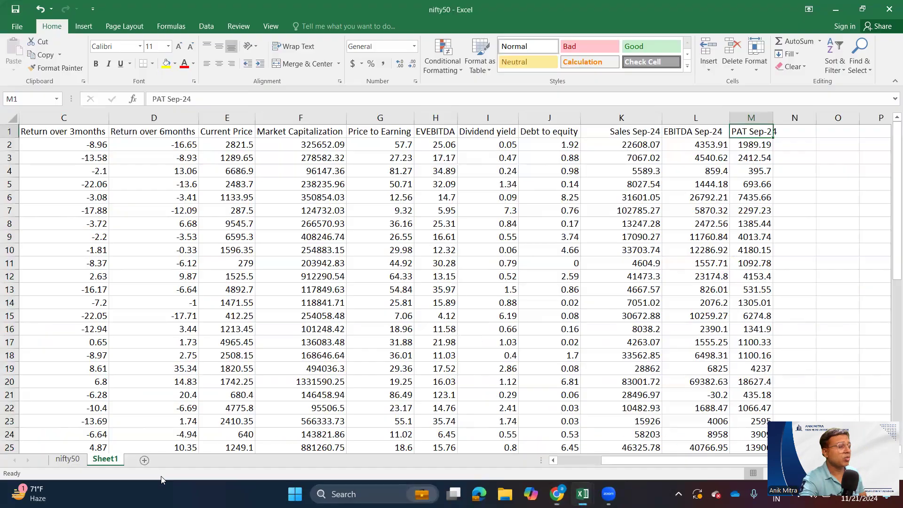
{"action": "left_click", "coordinate": [68, 459]}
{"action": "left_click_drag", "start_coordinate": [644, 466], "coordinate": [713, 468]}
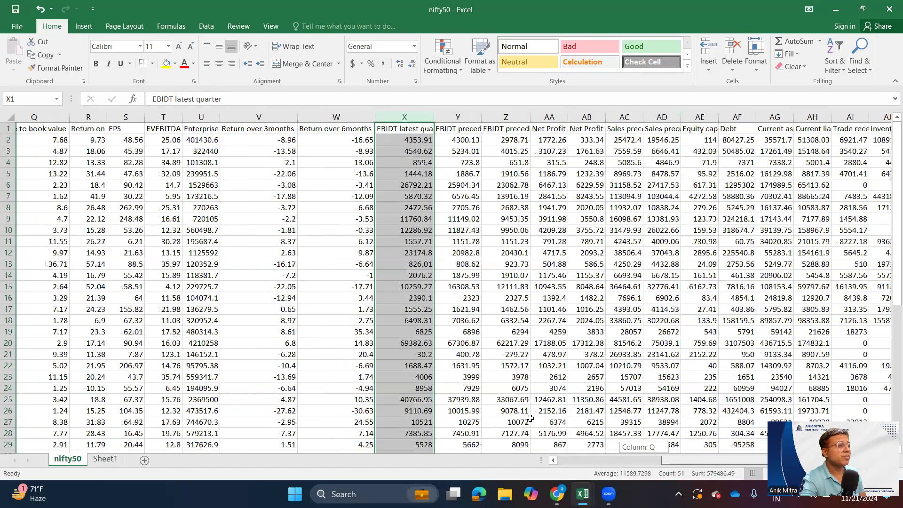
{"action": "scroll", "coordinate": [321, 131], "scroll_direction": "right", "scroll_amount": 2}
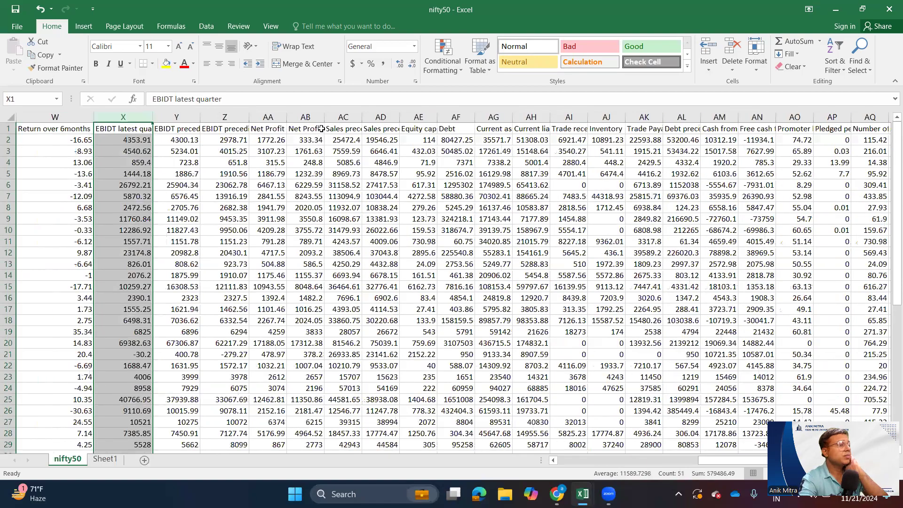
{"action": "left_click", "coordinate": [321, 129]}
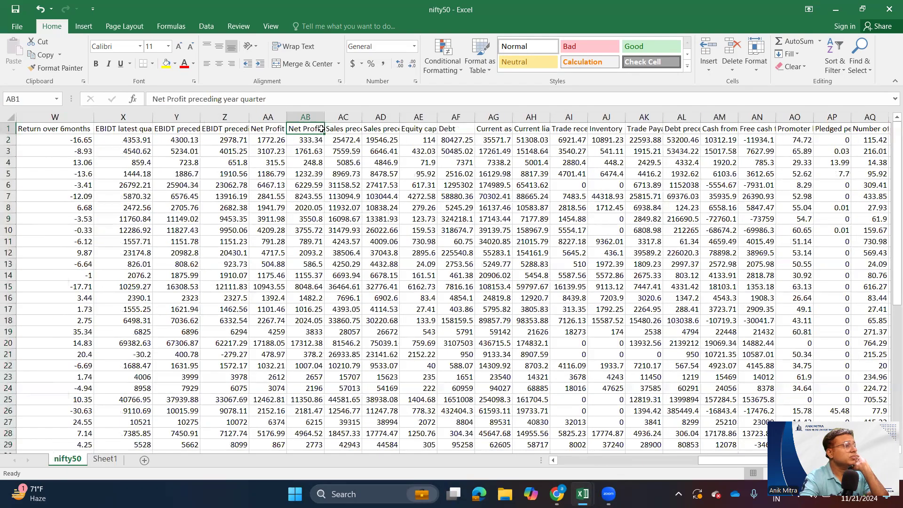
{"action": "left_click_drag", "start_coordinate": [325, 119], "coordinate": [352, 117]}
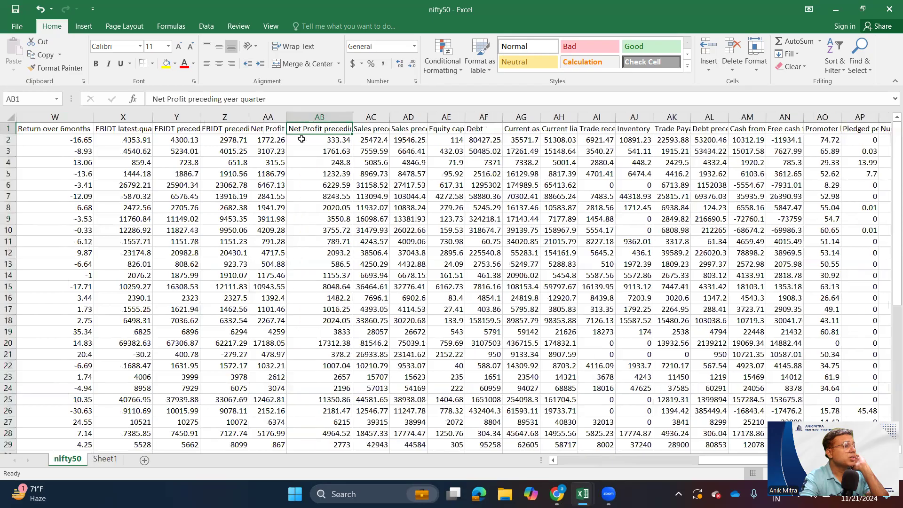
- Copy the Net Profit preceding year quarter column into column O of Sheet1, keeping column N blank
{"action": "left_click", "coordinate": [335, 116]}
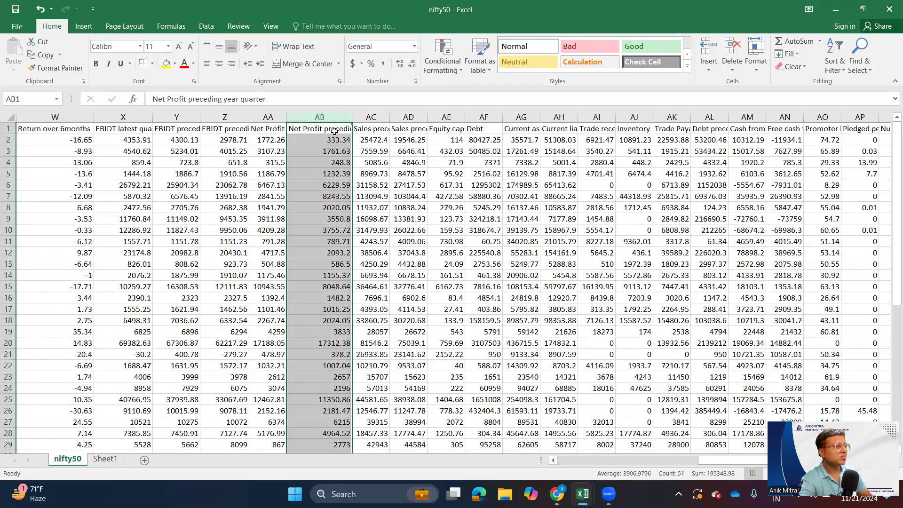
{"action": "key", "text": "ctrl+c"}
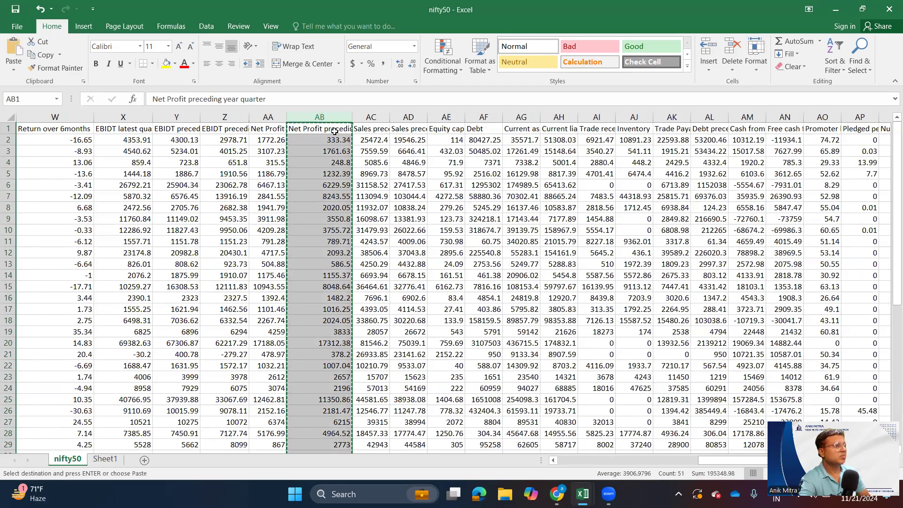
{"action": "key", "text": "alt+Tab"}
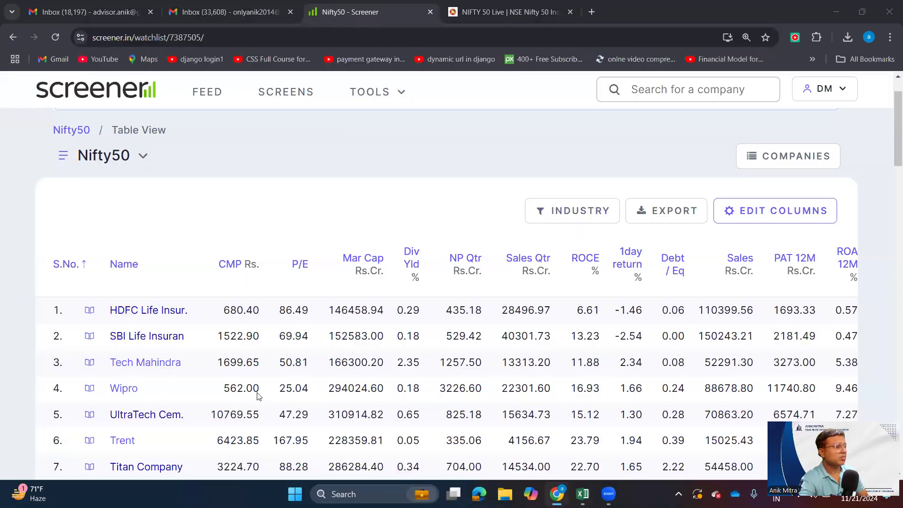
{"action": "key", "text": "alt+Tab"}
{"action": "left_click", "coordinate": [106, 459]}
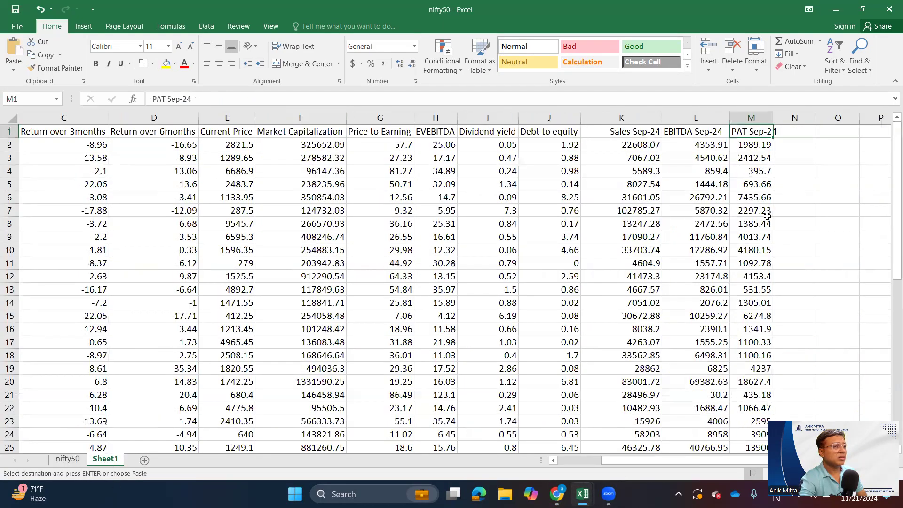
{"action": "left_click", "coordinate": [829, 130]}
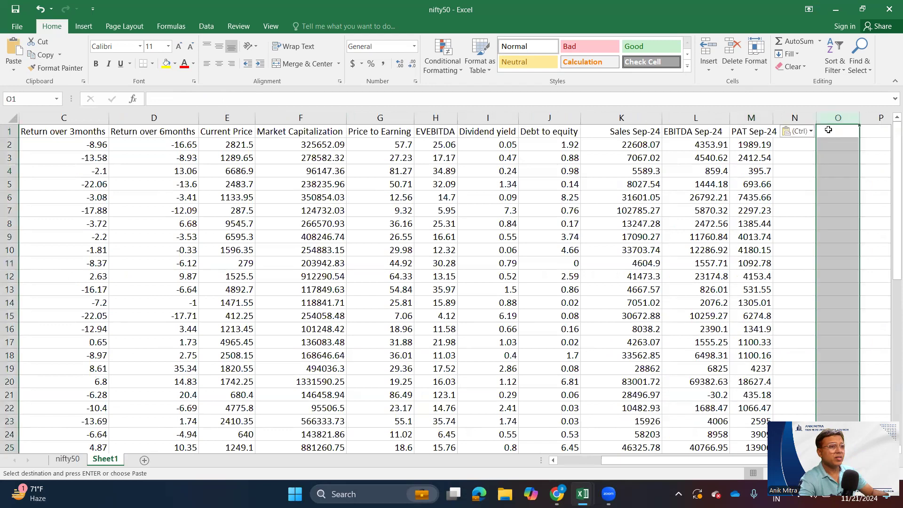
{"action": "key", "text": "ctrl+v"}
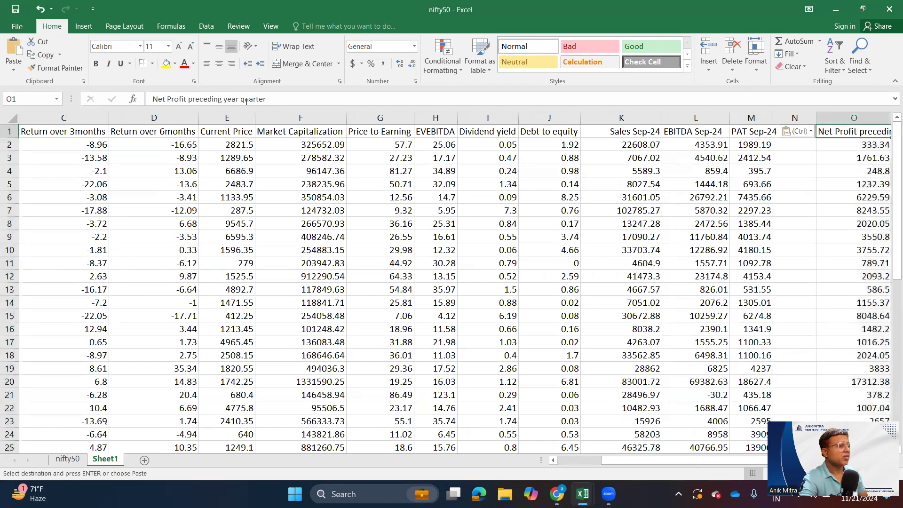
- Rename the Net Profit preceding year quarter heading in Sheet1 as Net Profit Sep-23
{"action": "left_click_drag", "start_coordinate": [267, 98], "coordinate": [189, 98]}
{"action": "type", "text": "Sep-23"}
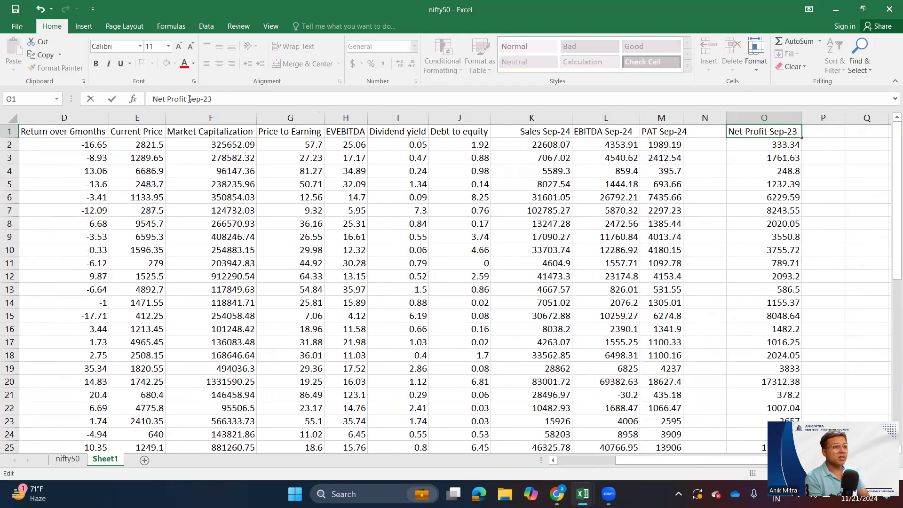
{"action": "key", "text": "Return"}
{"action": "key", "text": "ctrl+s"}
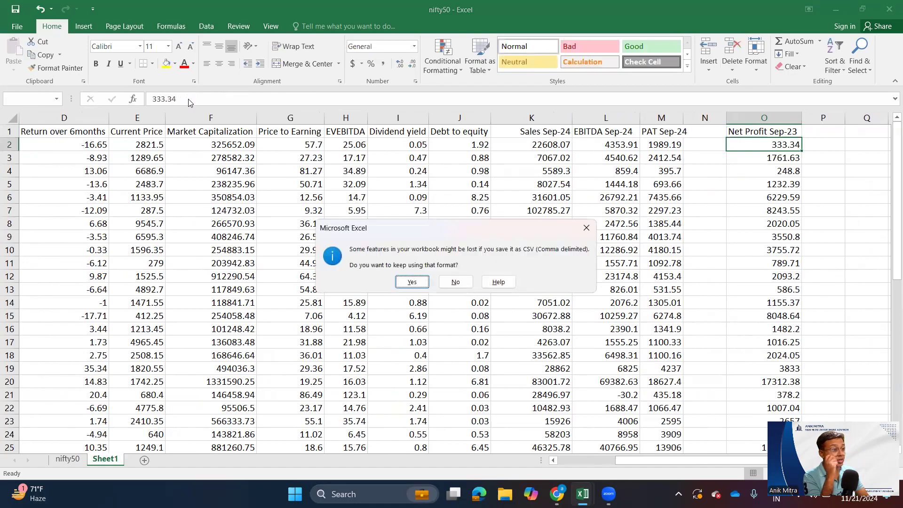
{"action": "key", "text": "n"}
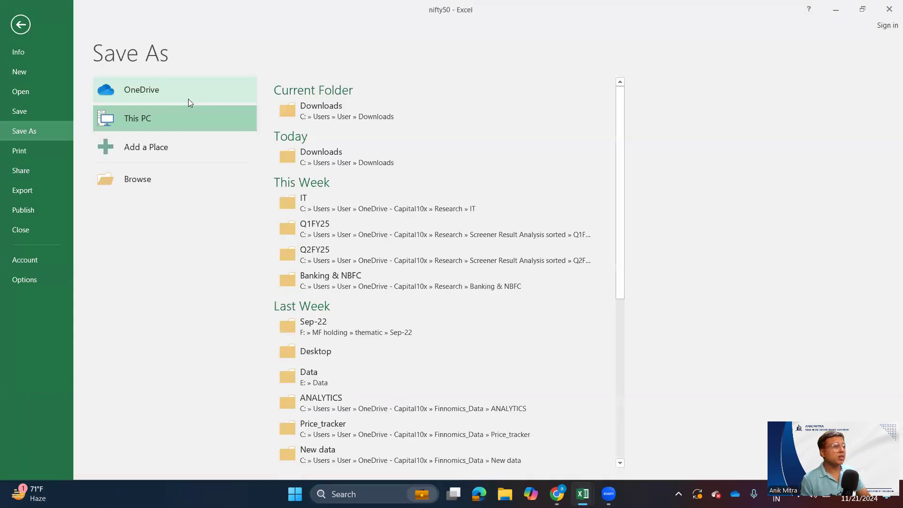
{"action": "key", "text": "Escape"}
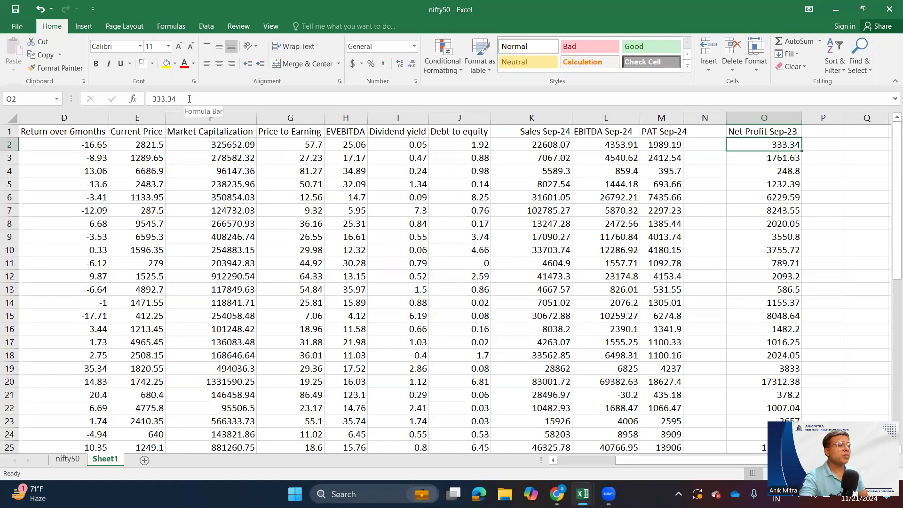
- Widen the Sales preceding quarter and Net Profit preceding quarter columns in the nifty50 sheet to fit their headings
{"action": "key", "text": "alt+Tab"}
{"action": "key", "text": "alt+Tab"}
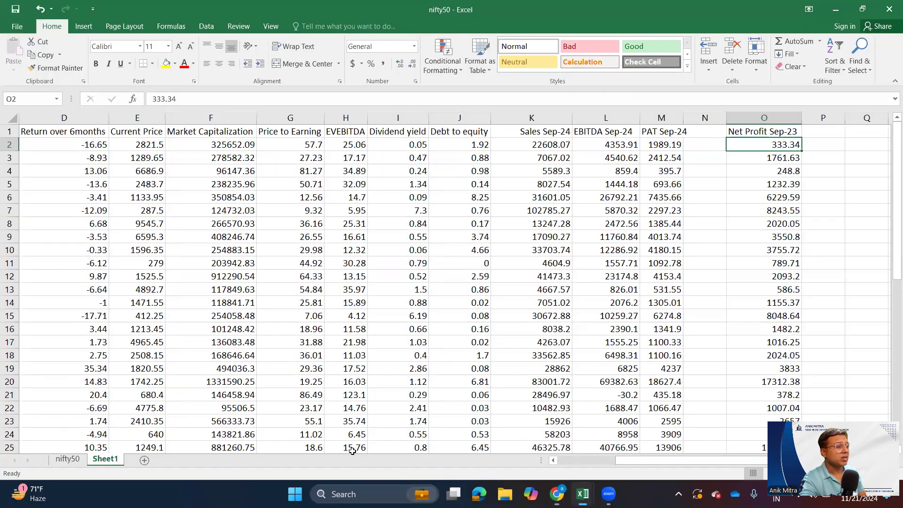
{"action": "left_click", "coordinate": [69, 460]}
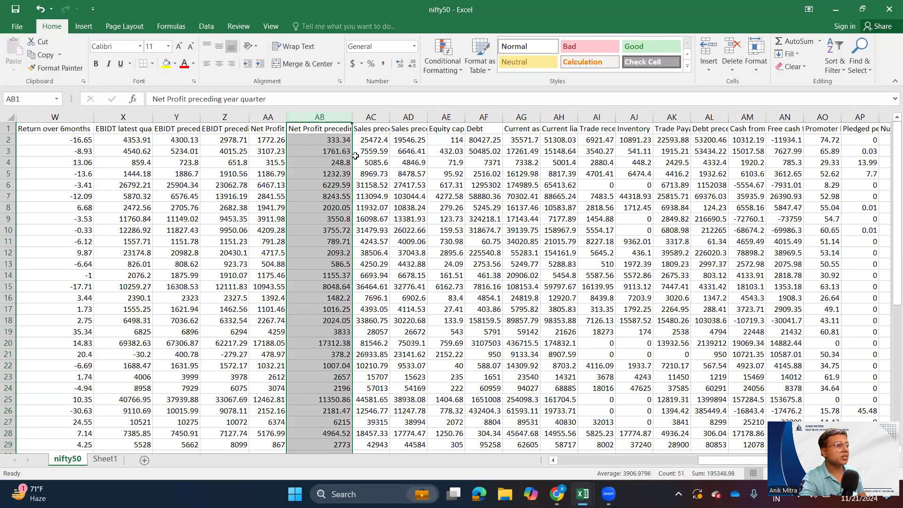
{"action": "key", "text": "alt+Tab"}
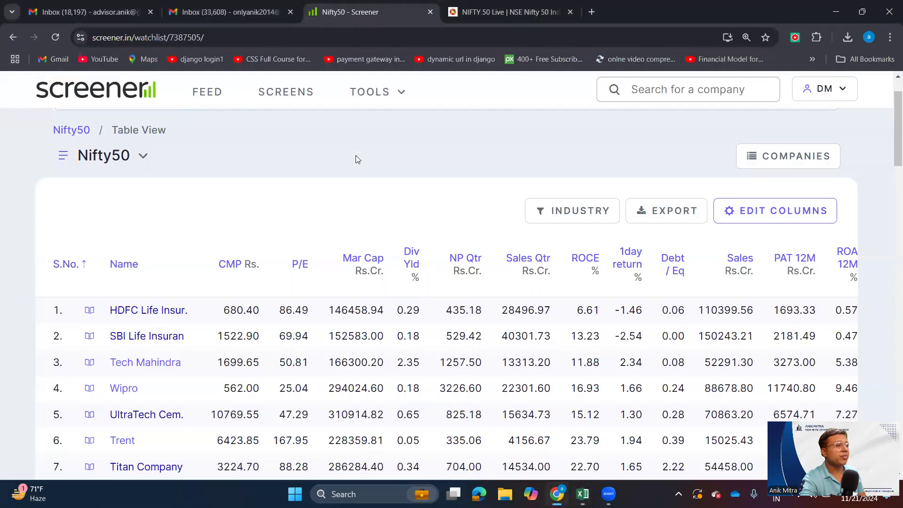
{"action": "key", "text": "alt+Tab"}
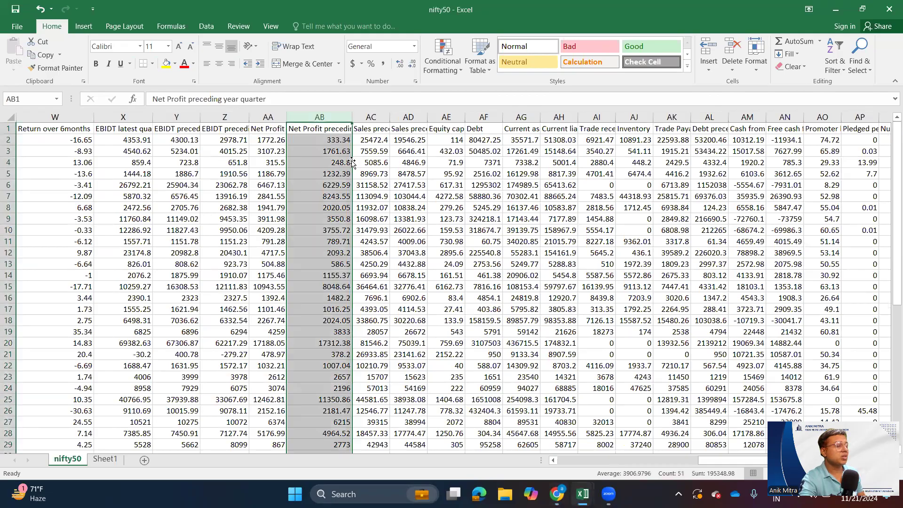
{"action": "double_click", "coordinate": [390, 113]}
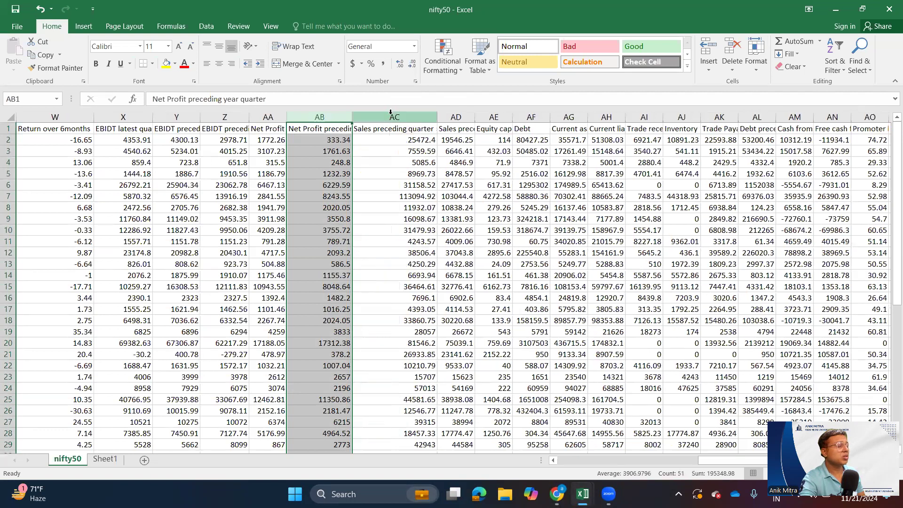
{"action": "double_click", "coordinate": [287, 116]}
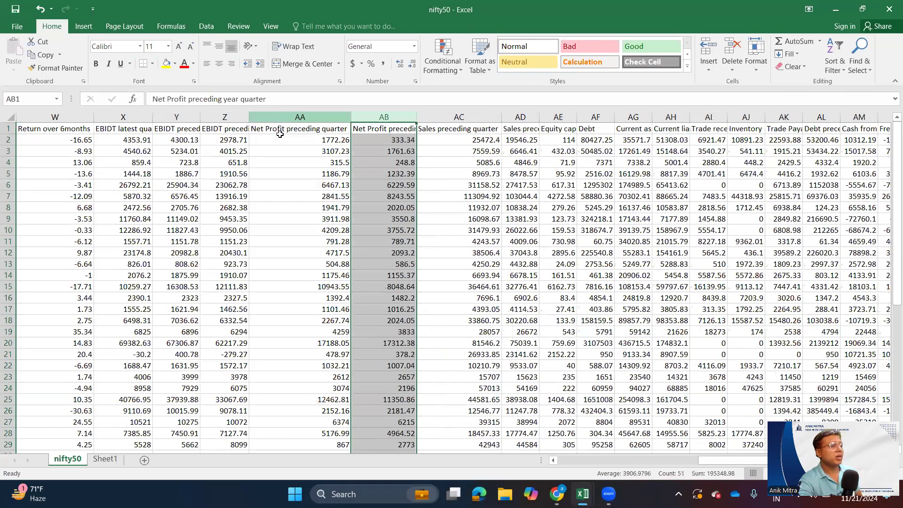
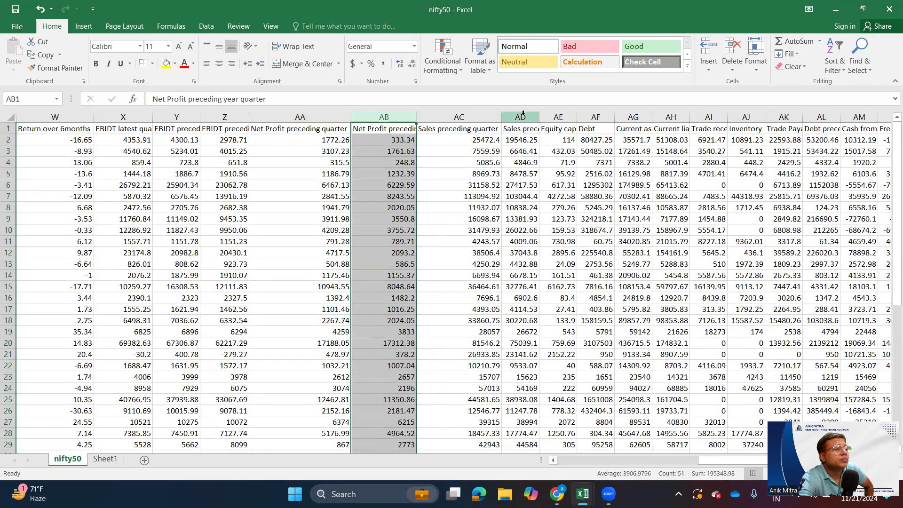
- Fit the width of the Sales preceding year quarter column in the nifty50 sheet to its heading, select the column and return to Sheet1
{"action": "double_click", "coordinate": [539, 116]}
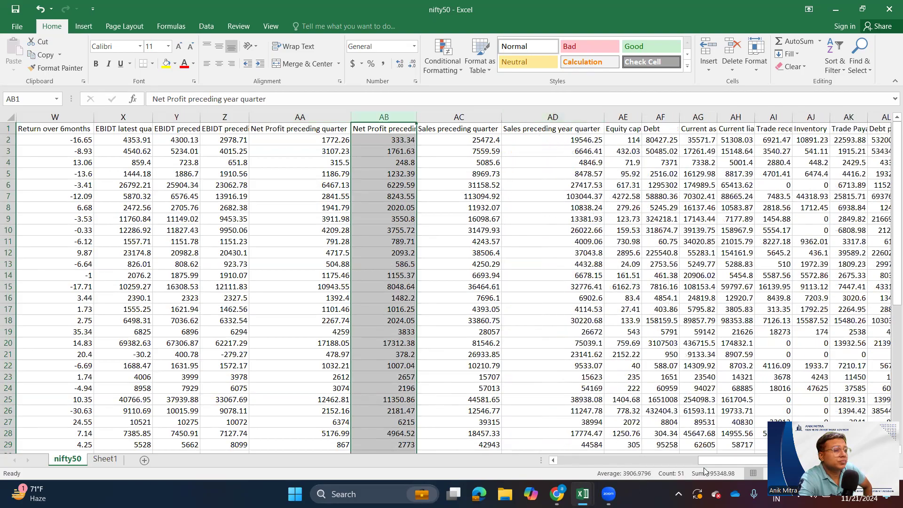
{"action": "left_click_drag", "start_coordinate": [711, 460], "coordinate": [760, 460]}
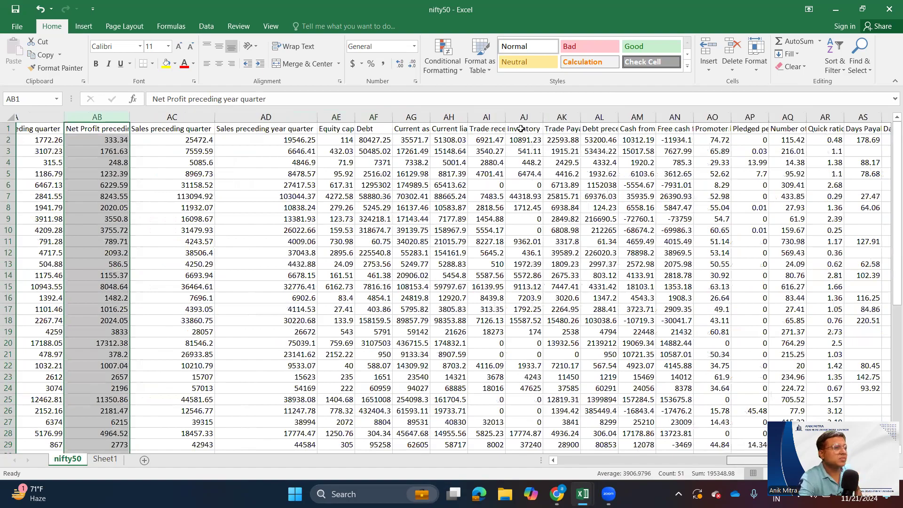
{"action": "scroll", "coordinate": [520, 126], "scroll_direction": "right", "scroll_amount": 1}
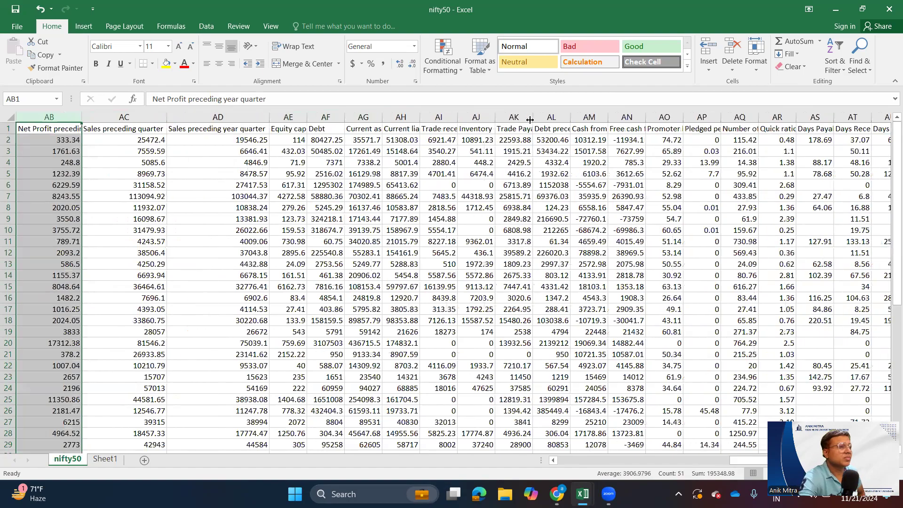
{"action": "left_click", "coordinate": [205, 116]}
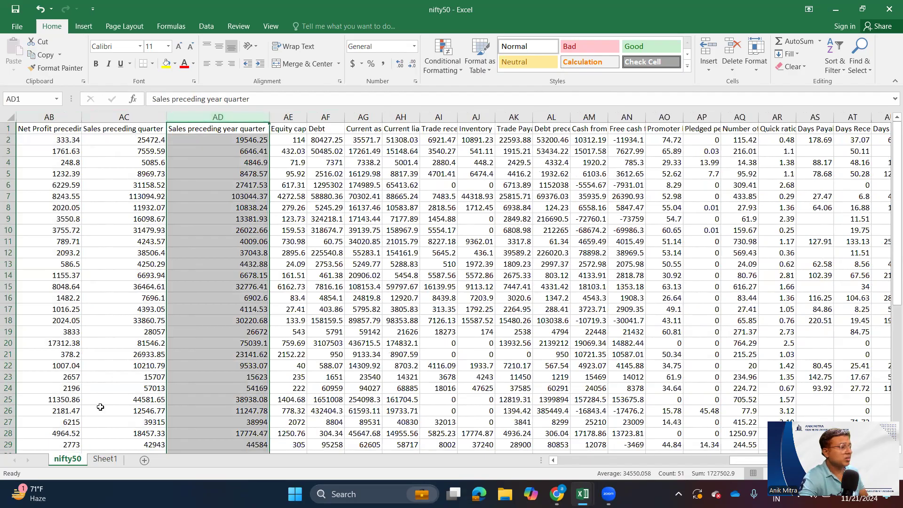
{"action": "left_click", "coordinate": [105, 460]}
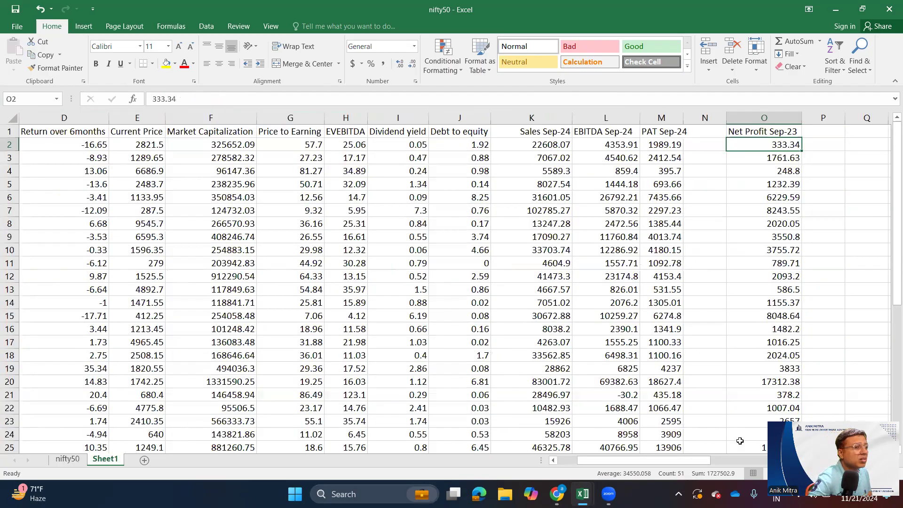
{"action": "left_click_drag", "start_coordinate": [683, 459], "coordinate": [675, 460]}
{"action": "left_click", "coordinate": [672, 114]}
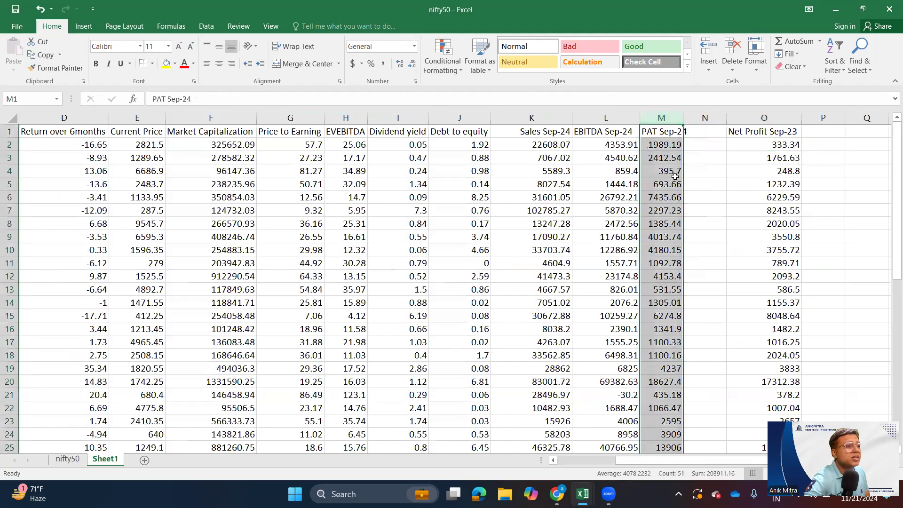
{"action": "right_click", "coordinate": [668, 215]}
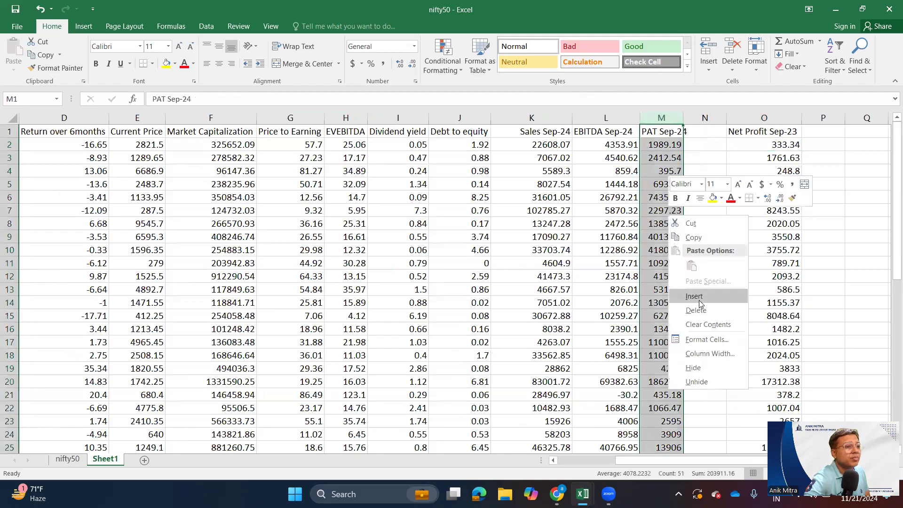
{"action": "key", "text": "Escape"}
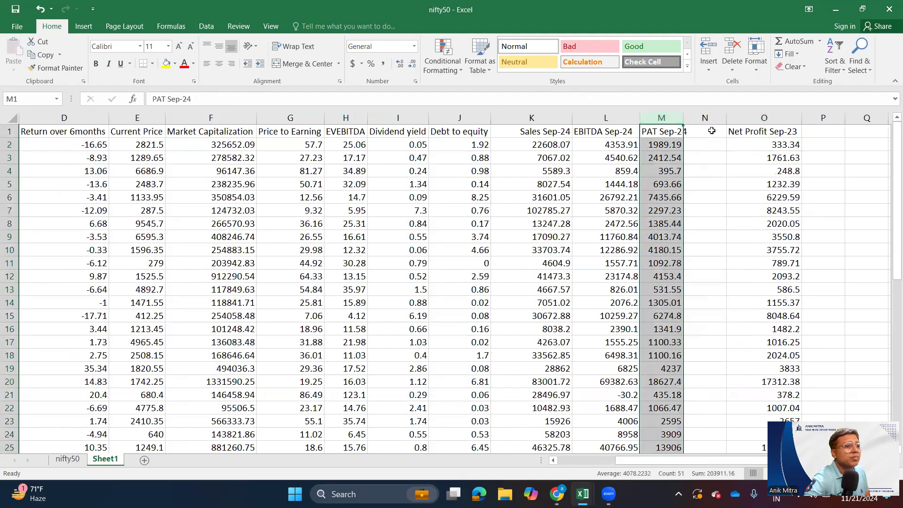
- Copy the Sales preceding year quarter column from the nifty50 sheet into column N of Sheet1 and fit its width to the heading
{"action": "left_click", "coordinate": [712, 131]}
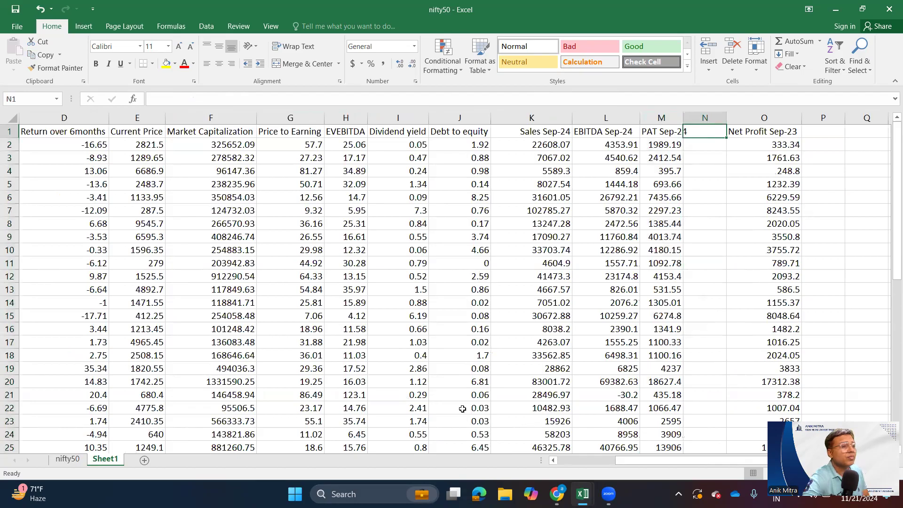
{"action": "left_click", "coordinate": [87, 459]}
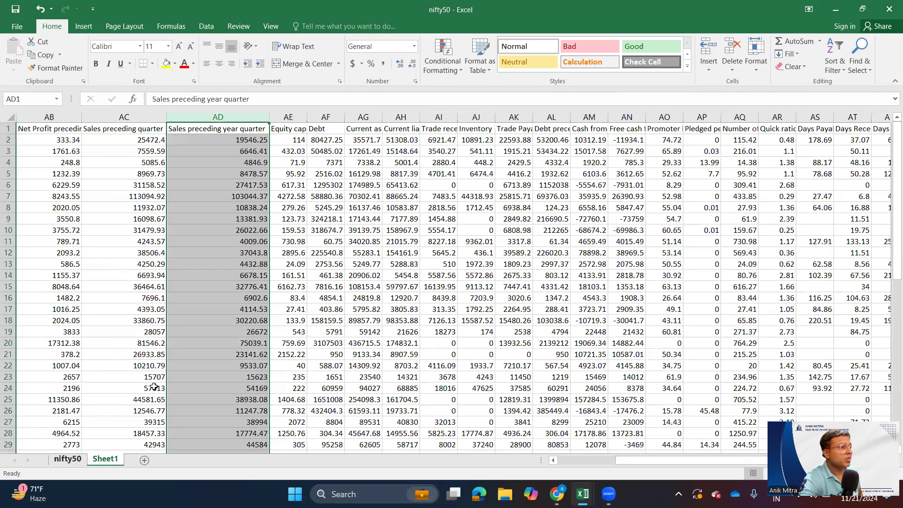
{"action": "key", "text": "ctrl+c"}
{"action": "key", "text": "ctrl+Page_Down"}
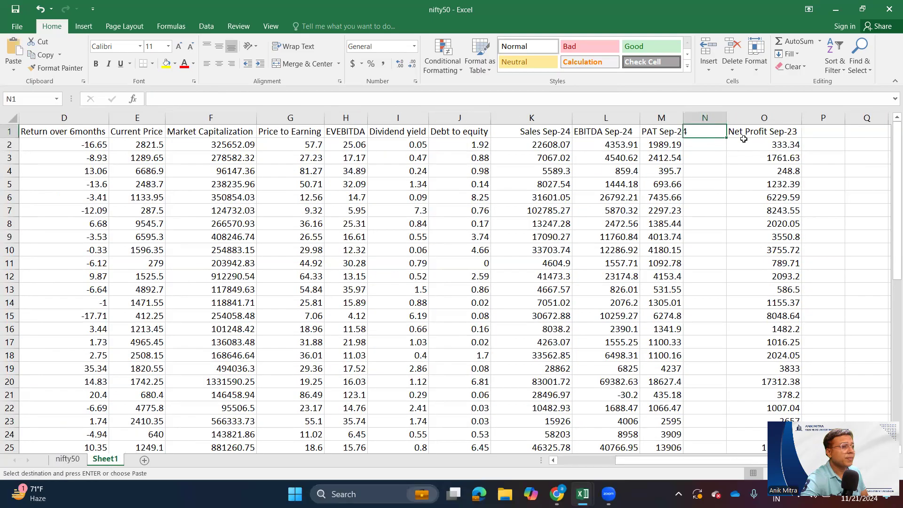
{"action": "key", "text": "ctrl+v"}
{"action": "double_click", "coordinate": [726, 118]}
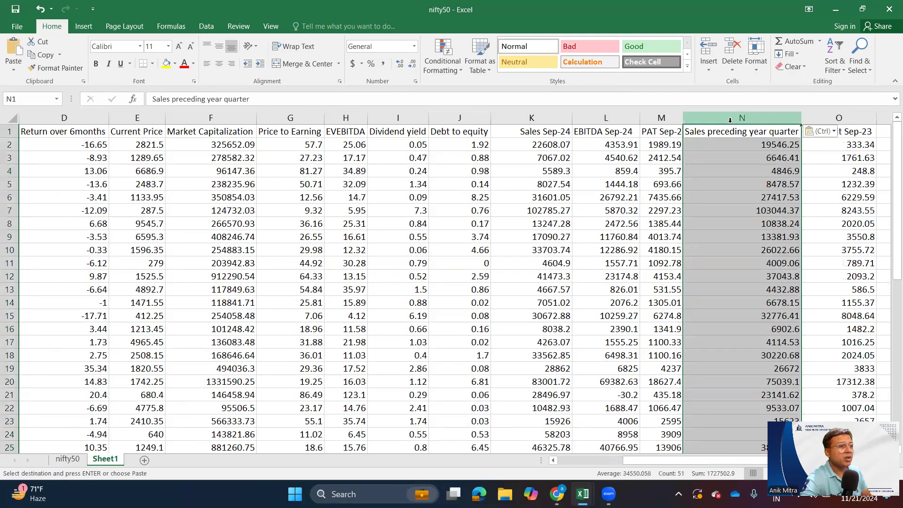
- Insert a blank column before the Net Profit Sep-23 column in Sheet1
{"action": "left_click", "coordinate": [836, 118]}
{"action": "right_click", "coordinate": [829, 189]}
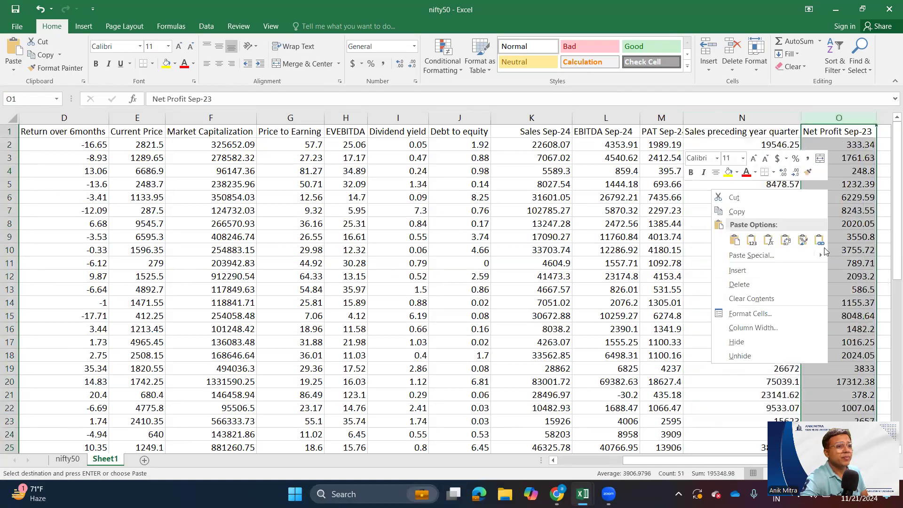
{"action": "left_click", "coordinate": [736, 271]}
{"action": "key", "text": "ctrl+Page_Up"}
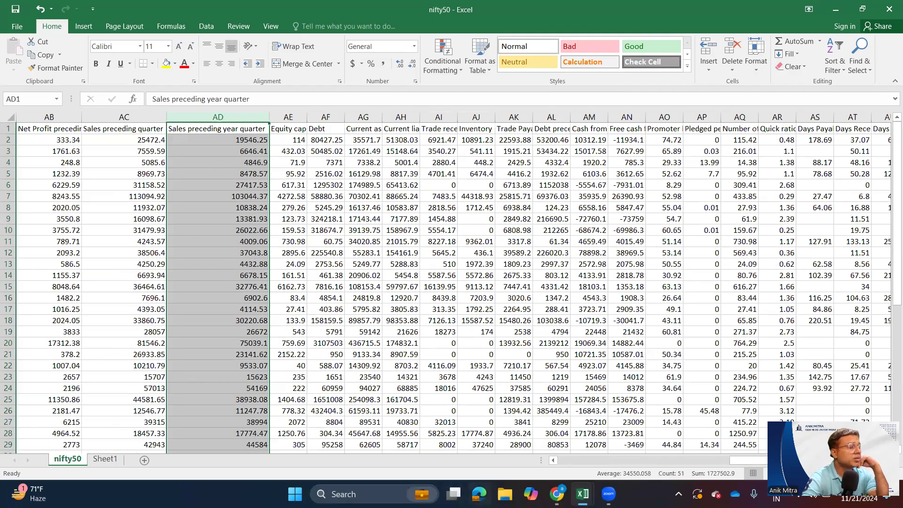
{"action": "left_click", "coordinate": [113, 460]}
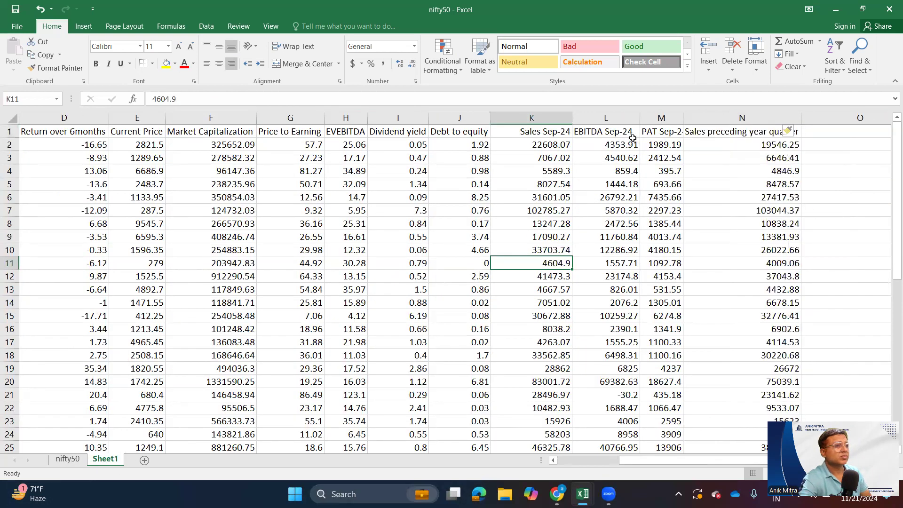
- Widen the PAT Sep-24 column to fit its heading and select the Sales, EBITDA and PAT Sep-24 columns
{"action": "double_click", "coordinate": [683, 122]}
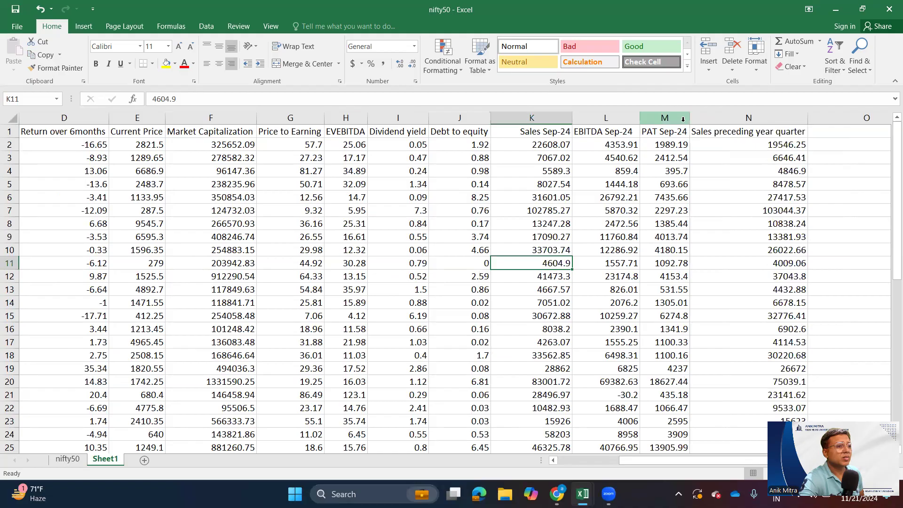
{"action": "left_click", "coordinate": [537, 115]}
{"action": "left_click_drag", "start_coordinate": [537, 116], "coordinate": [663, 116]}
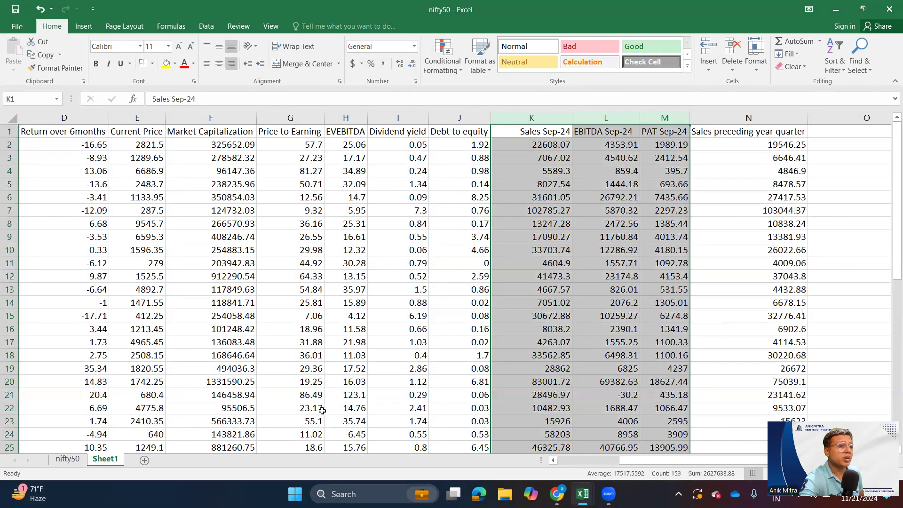
- Rename the Sales preceding year quarter heading in Sheet1 as Sales Sep-23
{"action": "double_click", "coordinate": [756, 129]}
{"action": "left_click_drag", "start_coordinate": [713, 130], "coordinate": [890, 130]}
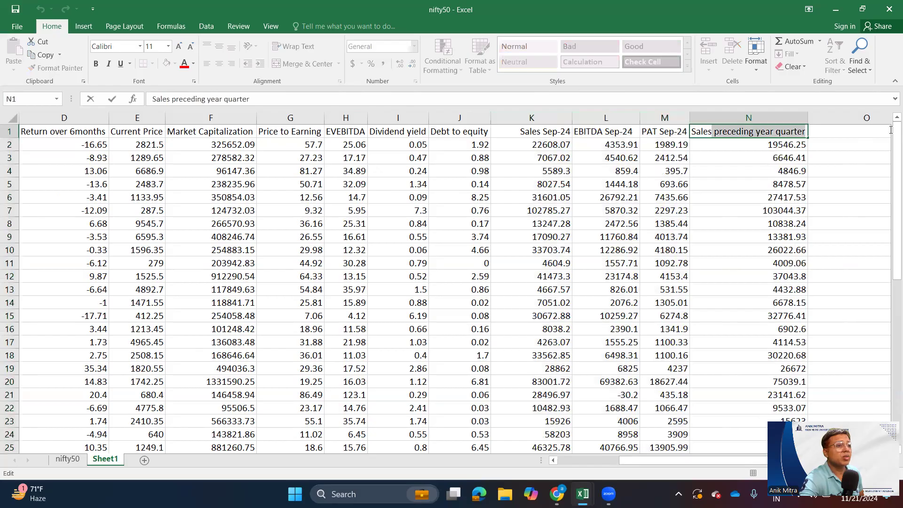
{"action": "type", "text": "SalesSep"}
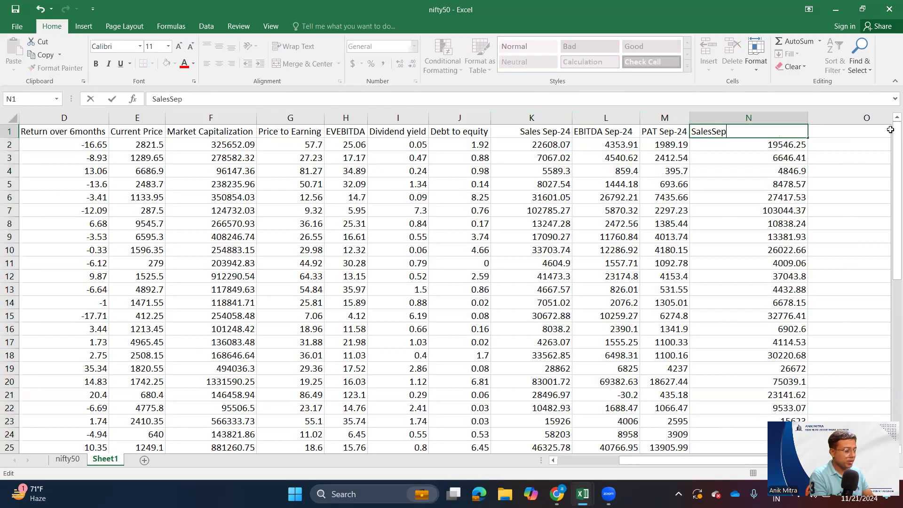
{"action": "type", "text": "-23"}
{"action": "key", "text": "Tab"}
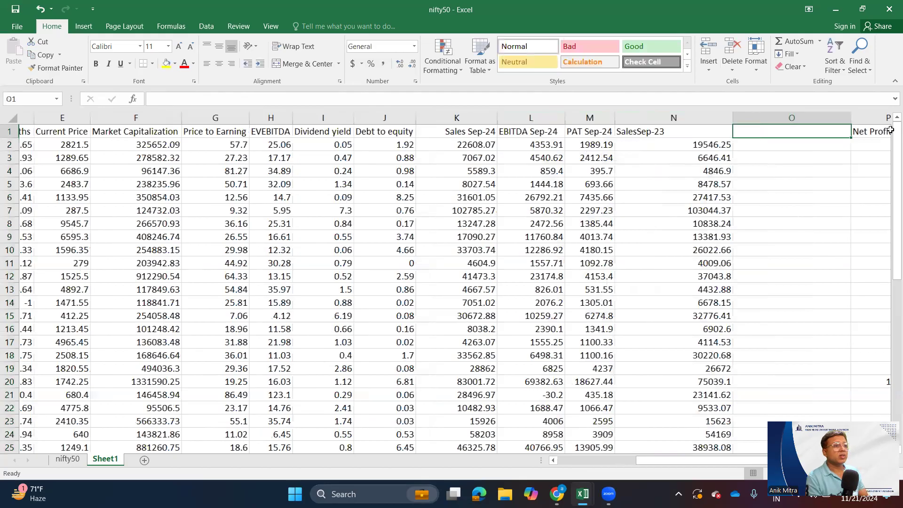
{"action": "key", "text": "Tab"}
{"action": "scroll", "coordinate": [891, 129], "scroll_direction": "left", "scroll_amount": 1}
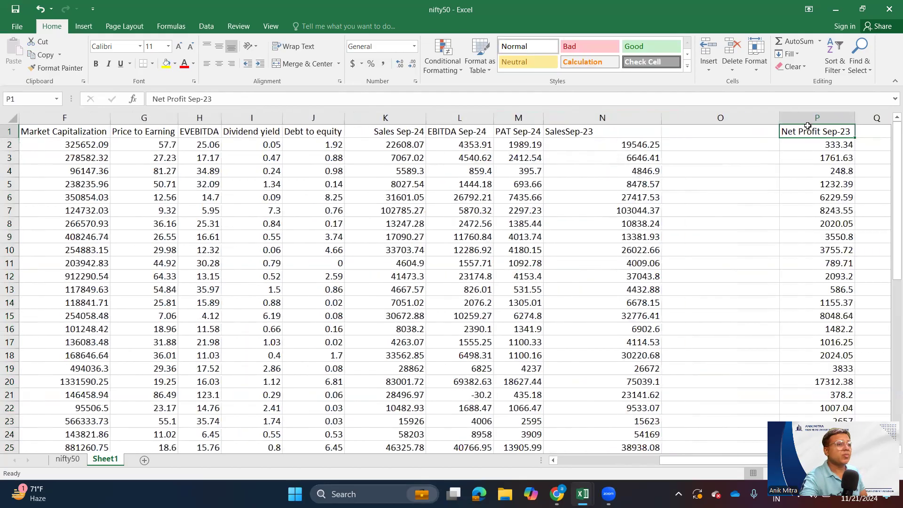
{"action": "left_click", "coordinate": [567, 132]}
{"action": "double_click", "coordinate": [568, 133]}
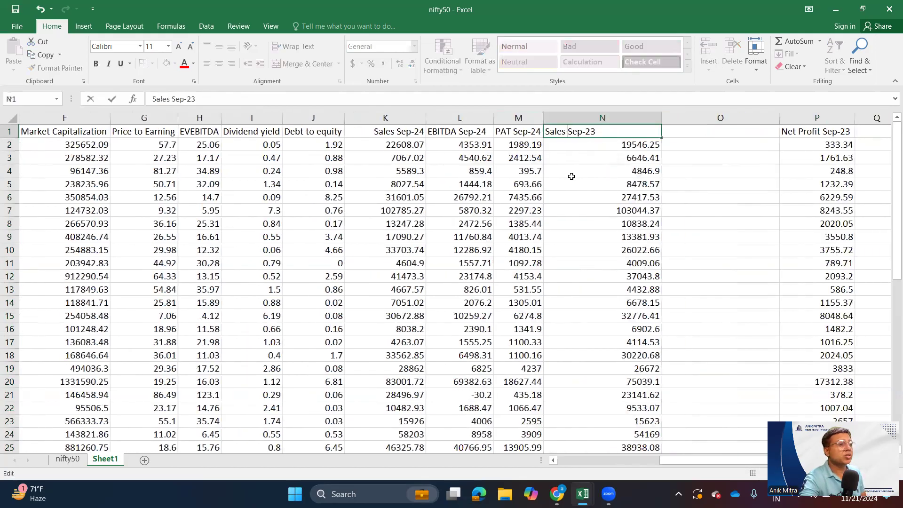
{"action": "key", "text": "Tab"}
- Copy the EBIDT preceding year quarter column from the nifty50 sheet into the blank column O of Sheet1
{"action": "left_click", "coordinate": [736, 119]}
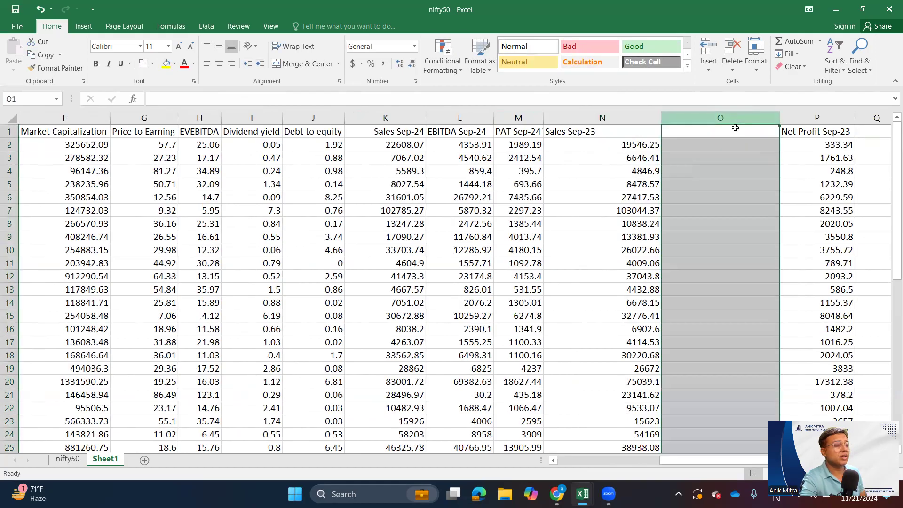
{"action": "left_click", "coordinate": [735, 128]}
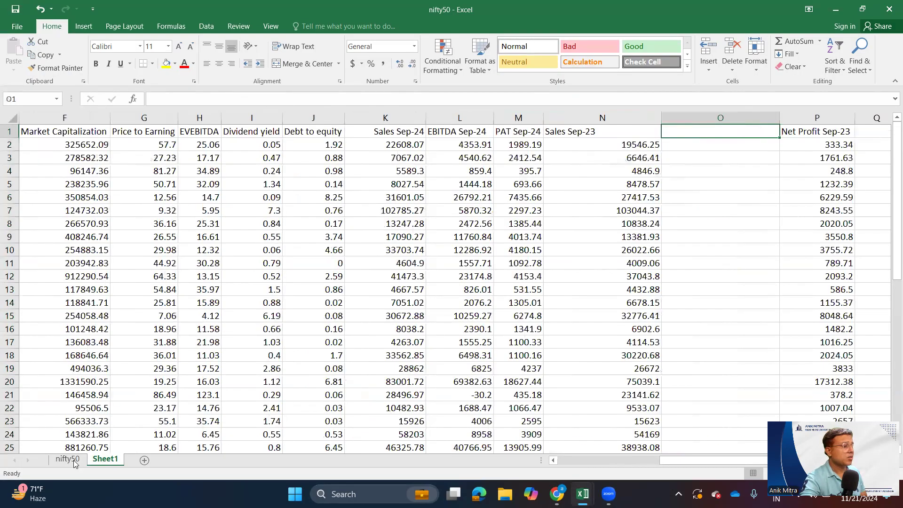
{"action": "left_click", "coordinate": [73, 462]}
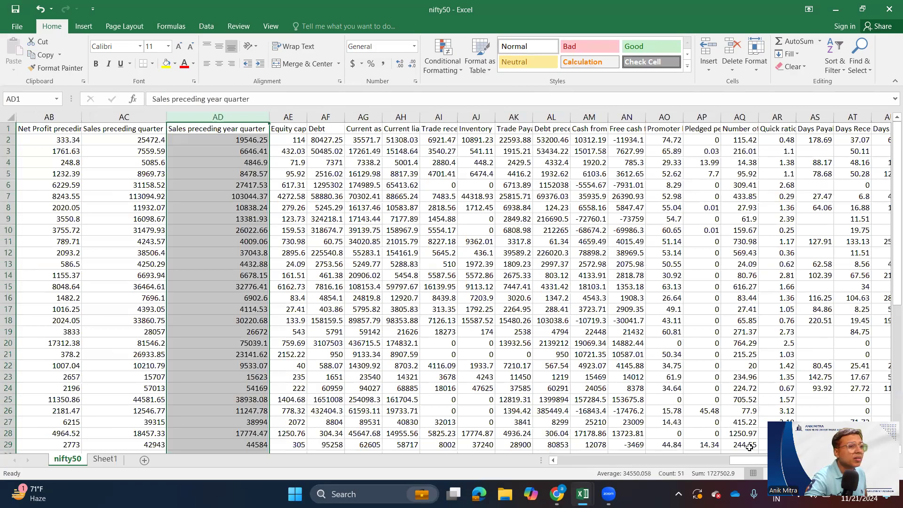
{"action": "left_click_drag", "start_coordinate": [741, 461], "coordinate": [682, 461]}
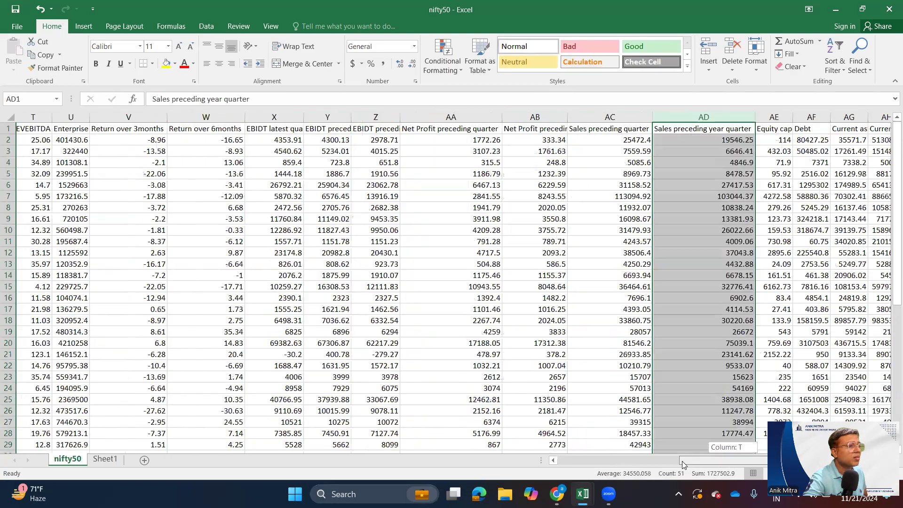
{"action": "left_click", "coordinate": [267, 128]}
{"action": "left_click", "coordinate": [344, 129]}
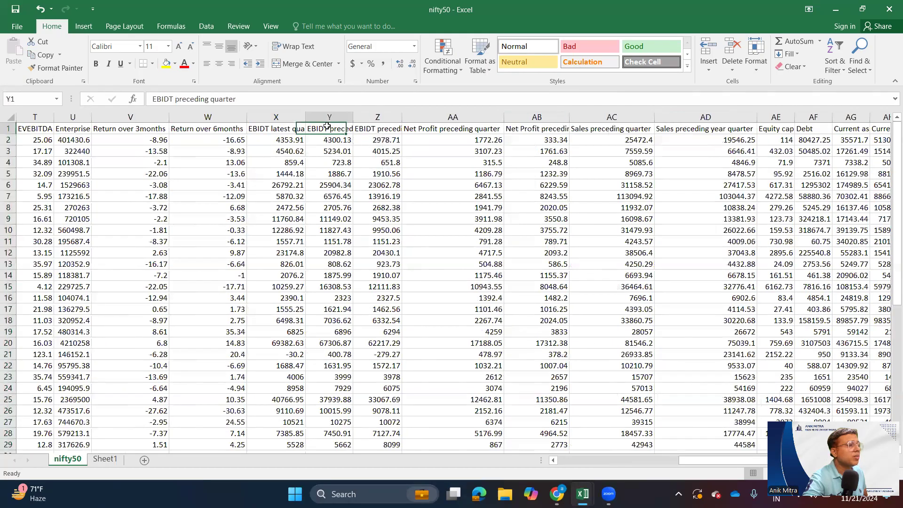
{"action": "left_click", "coordinate": [369, 128]}
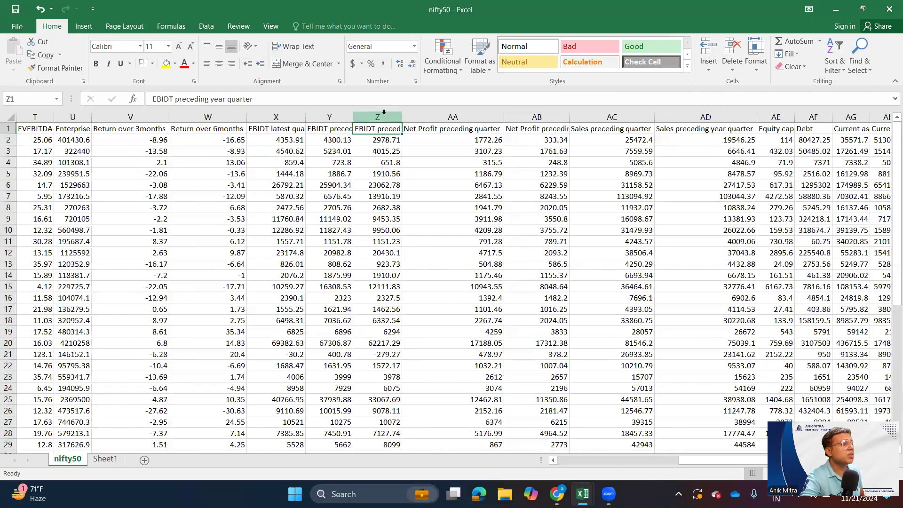
{"action": "left_click", "coordinate": [384, 112]}
{"action": "key", "text": "ctrl+c"}
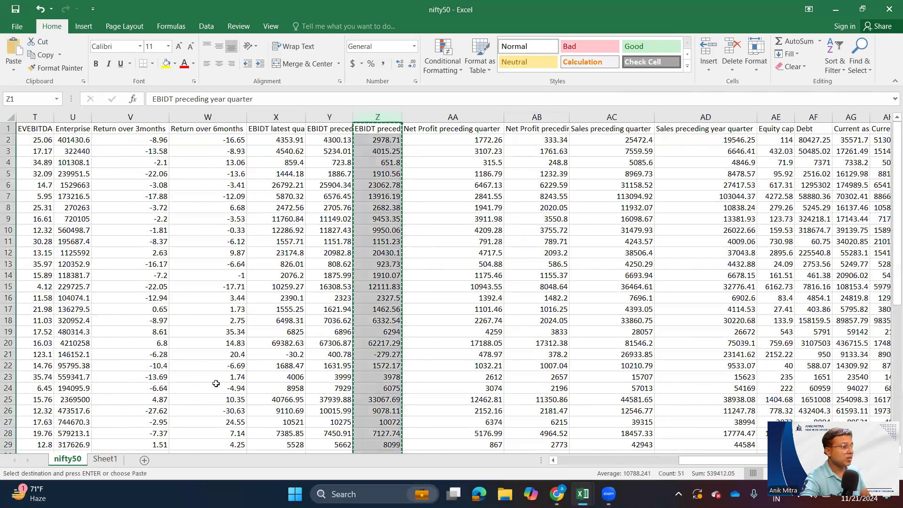
{"action": "key", "text": "ctrl+Page_Down"}
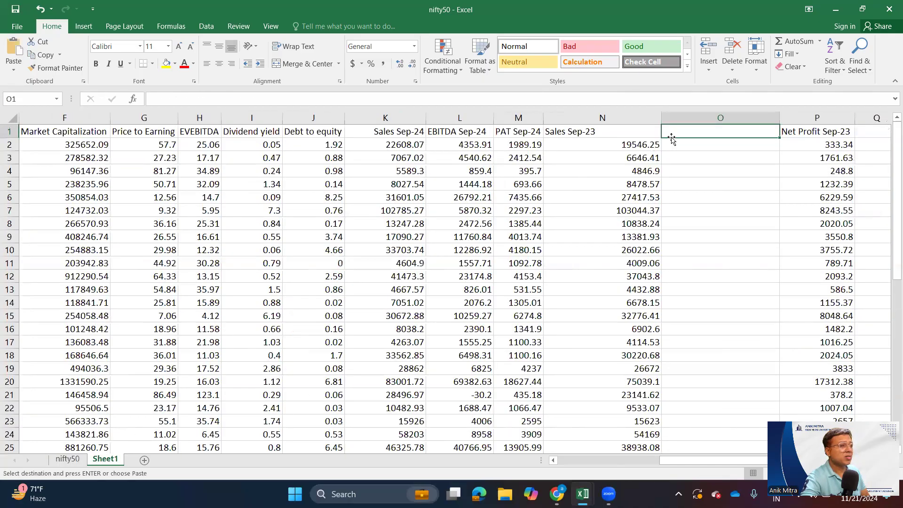
{"action": "key", "text": "ctrl+v"}
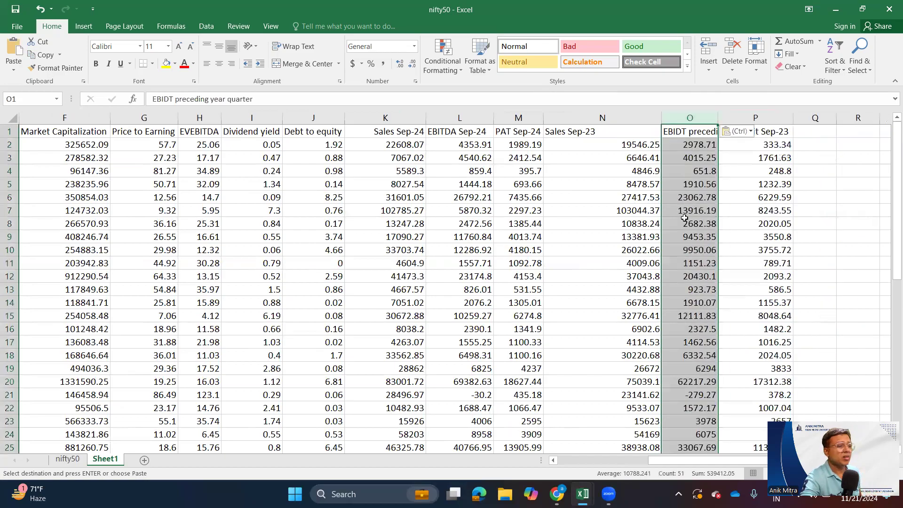
- Rename the EBIDT preceding year quarter heading in Sheet1 as EBIDT Sep-23
{"action": "left_click", "coordinate": [684, 218]}
{"action": "left_click", "coordinate": [708, 127]}
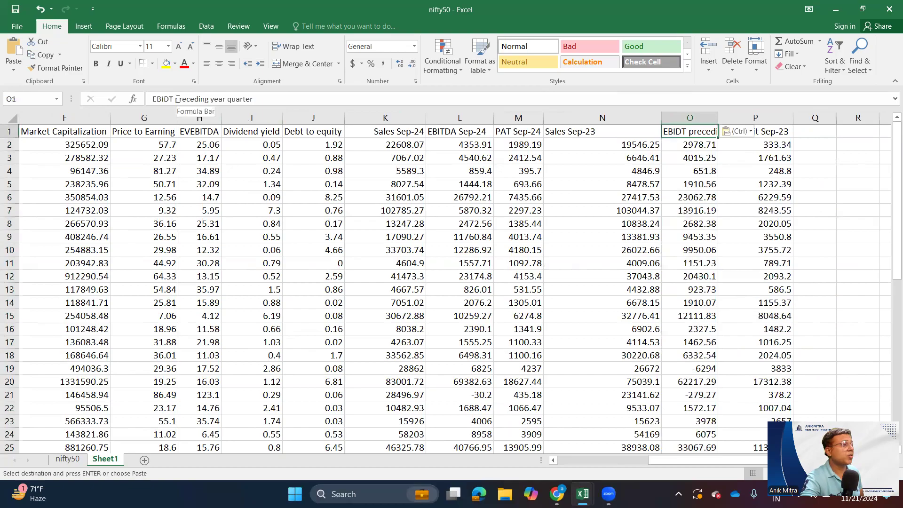
{"action": "left_click_drag", "start_coordinate": [175, 98], "coordinate": [277, 99]}
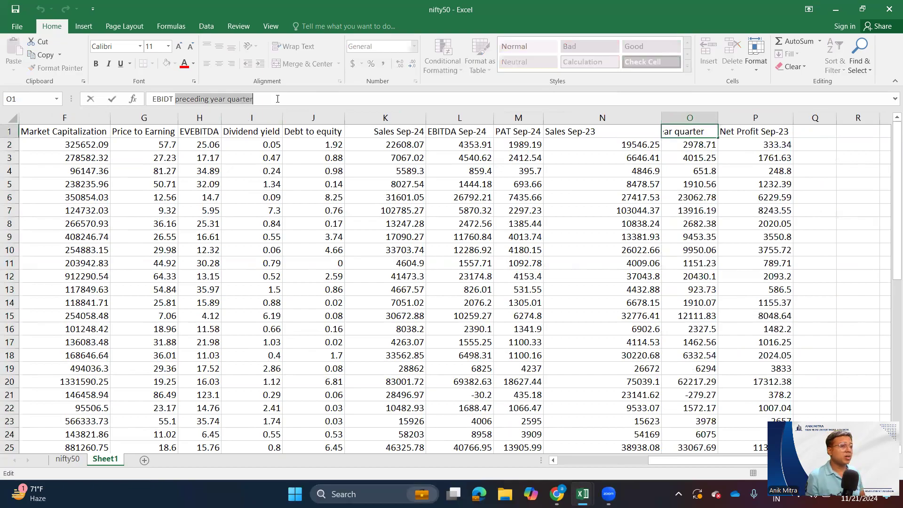
{"action": "type", "text": "Sep-23"}
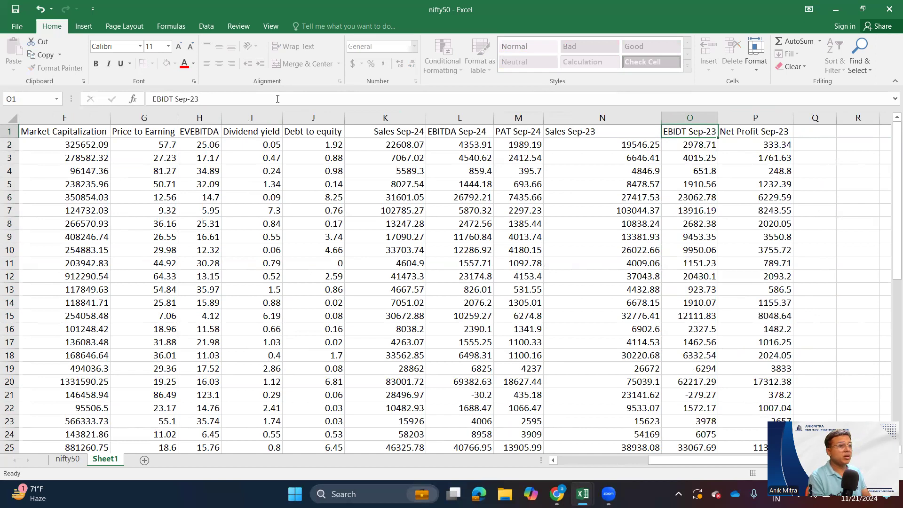
{"action": "key", "text": "Tab"}
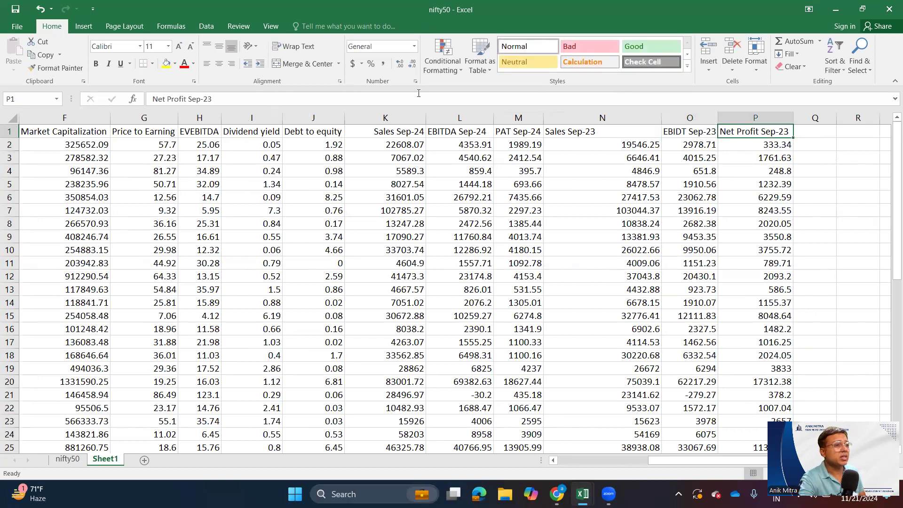
- Rename the EBIDT Sep-23 heading in Sheet1 as EBITDA Sep-23 and widen its column to fit
{"action": "double_click", "coordinate": [689, 131]}
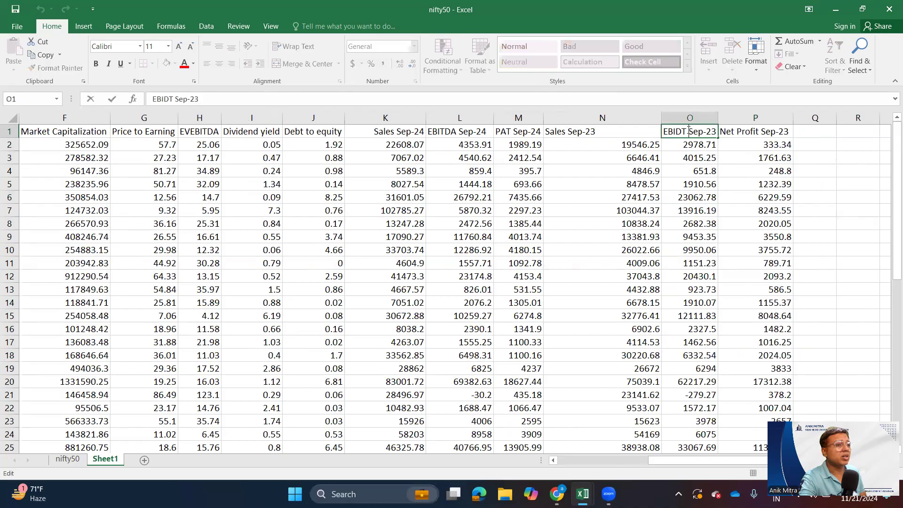
{"action": "left_click_drag", "start_coordinate": [687, 130], "coordinate": [650, 132]}
{"action": "type", "text": "EBITDA"}
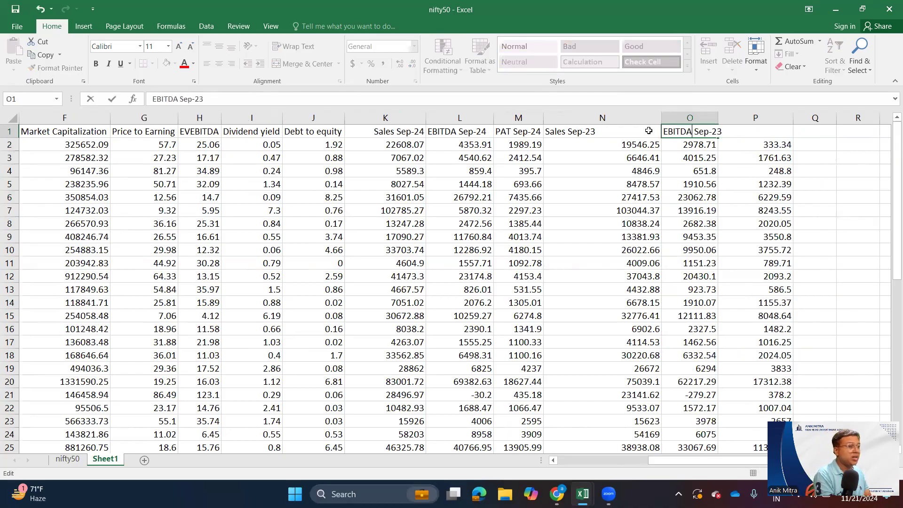
{"action": "key", "text": "Tab"}
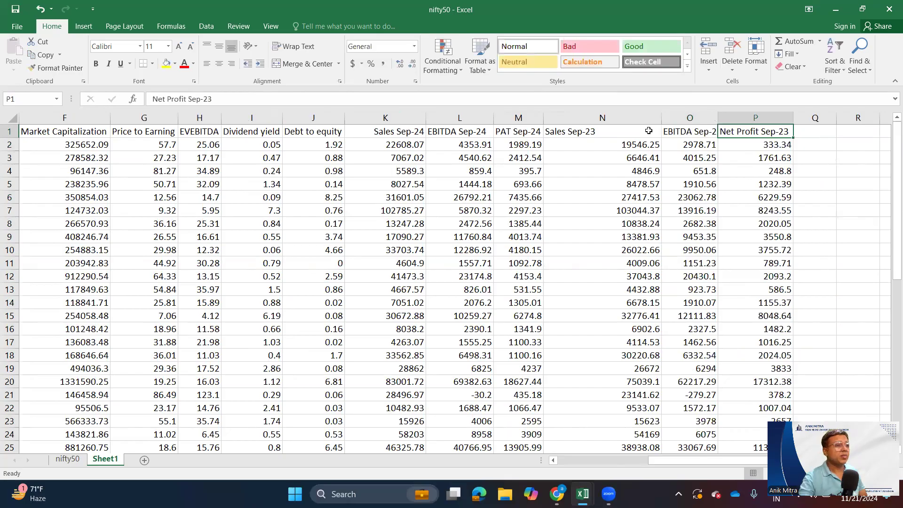
{"action": "double_click", "coordinate": [719, 119]}
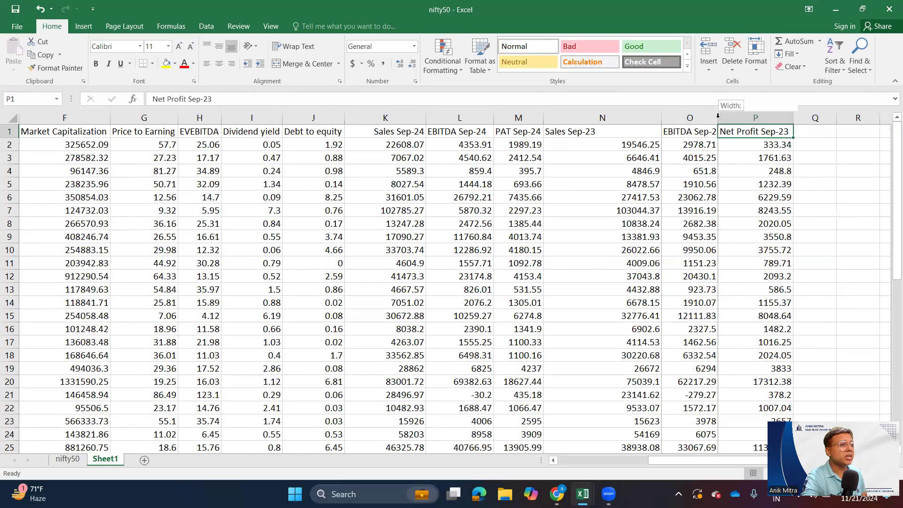
- Right-align the Sales Sep-23 heading in Sheet1
{"action": "left_click", "coordinate": [589, 133]}
{"action": "left_click", "coordinate": [231, 64]}
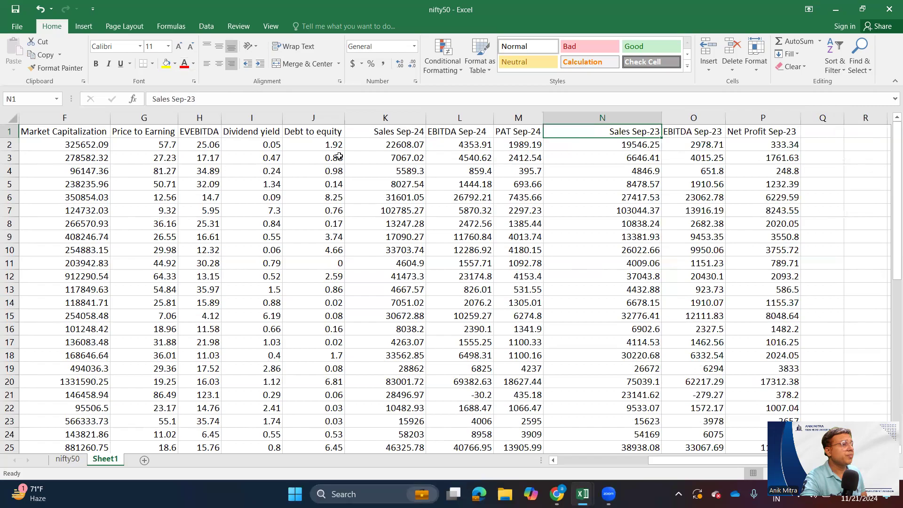
{"action": "left_click", "coordinate": [671, 221]}
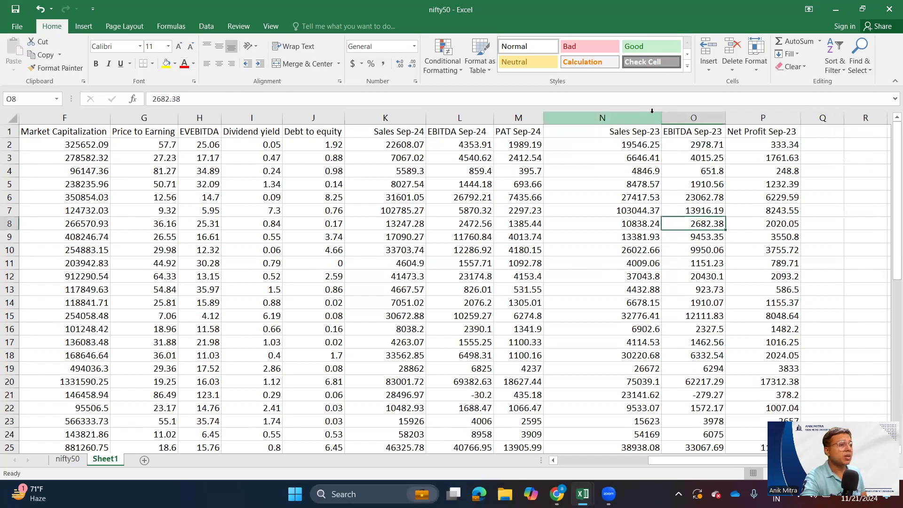
- Insert one blank column before PAT Sep-24 and another before Sales Sep-23
{"action": "left_click", "coordinate": [518, 118]}
{"action": "right_click", "coordinate": [523, 211]}
{"action": "left_click", "coordinate": [564, 293]}
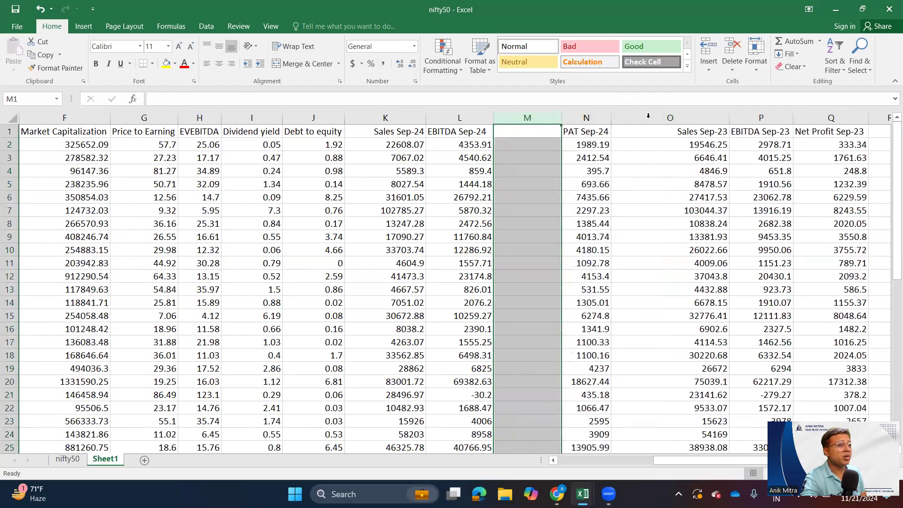
{"action": "left_click", "coordinate": [648, 117]}
{"action": "right_click", "coordinate": [655, 242]}
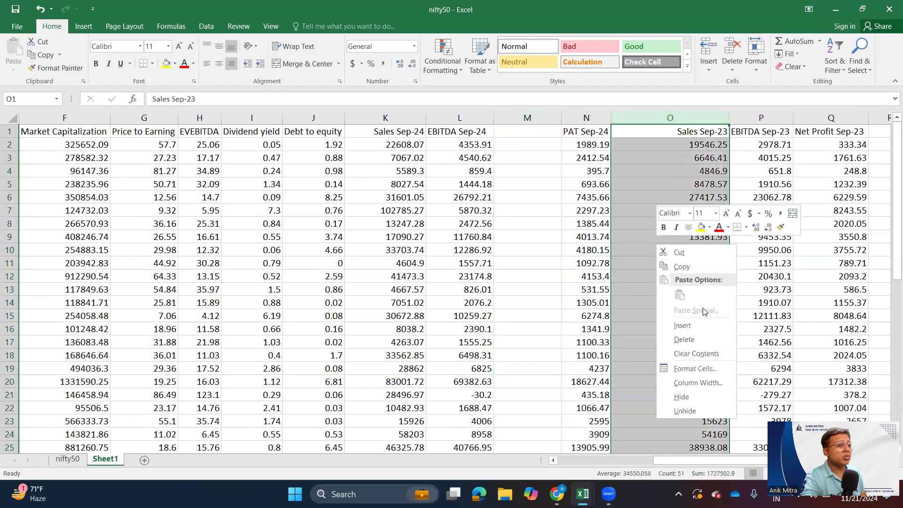
{"action": "left_click", "coordinate": [682, 326]}
- Enter the heading EBITDA Margin Sep-24 in cell M1 of the blank column before PAT Sep-24
{"action": "left_click", "coordinate": [545, 136]}
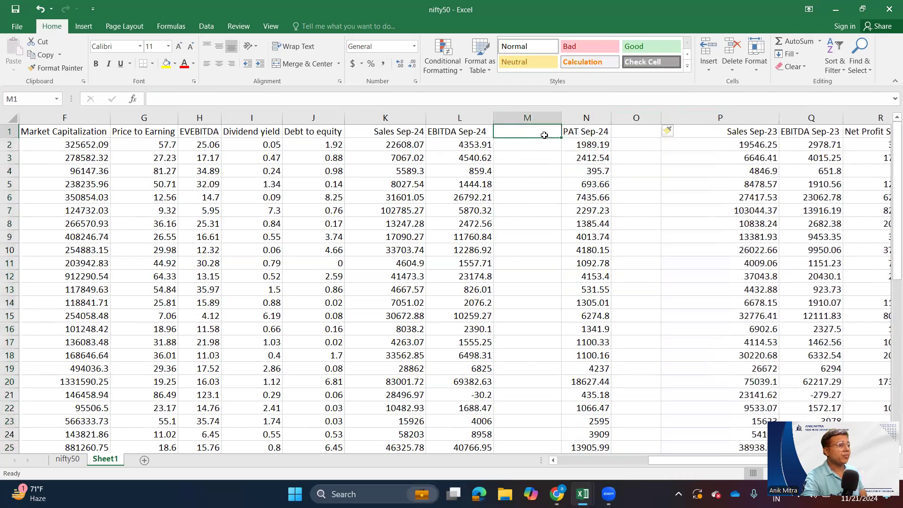
{"action": "type", "text": "EBITDA"}
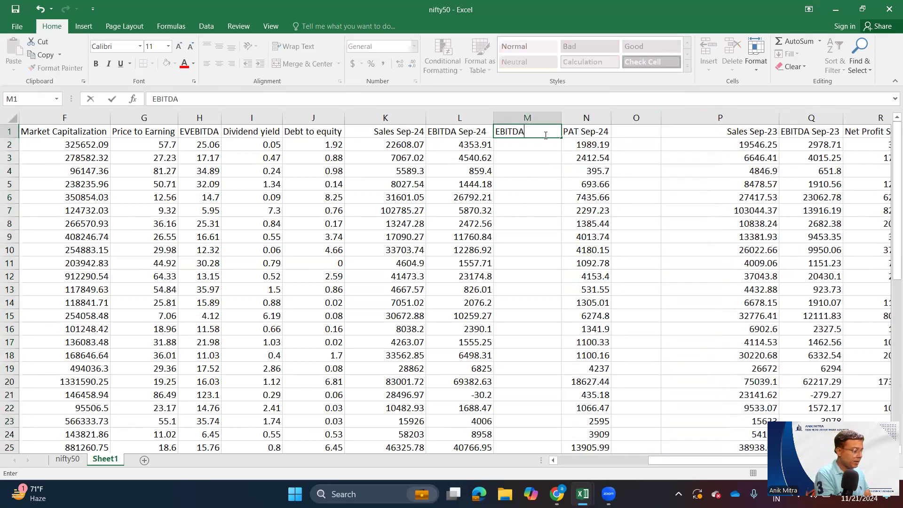
{"action": "type", "text": " Margin Sep-24"}
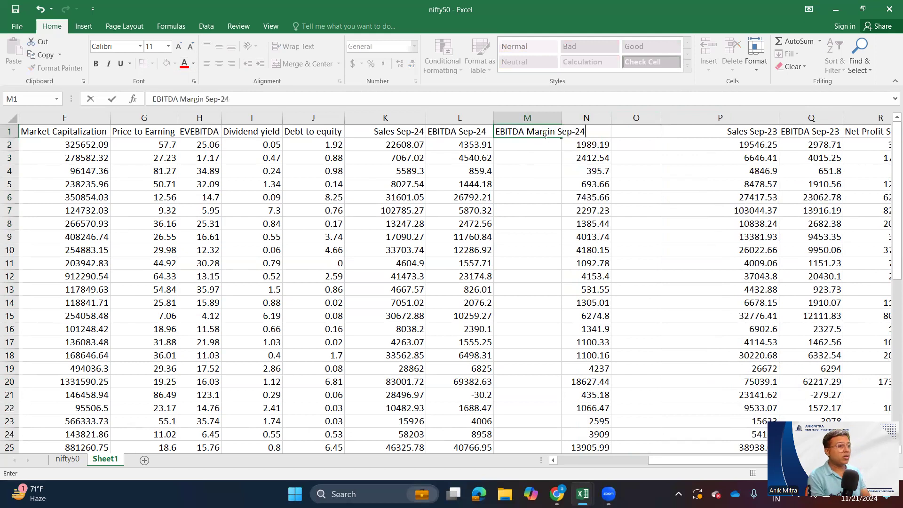
{"action": "key", "text": "Return"}
- Calculate the first company's EBITDA margin in M2 by dividing EBITDA by sales with the formula =L2/K2
{"action": "type", "text": "="}
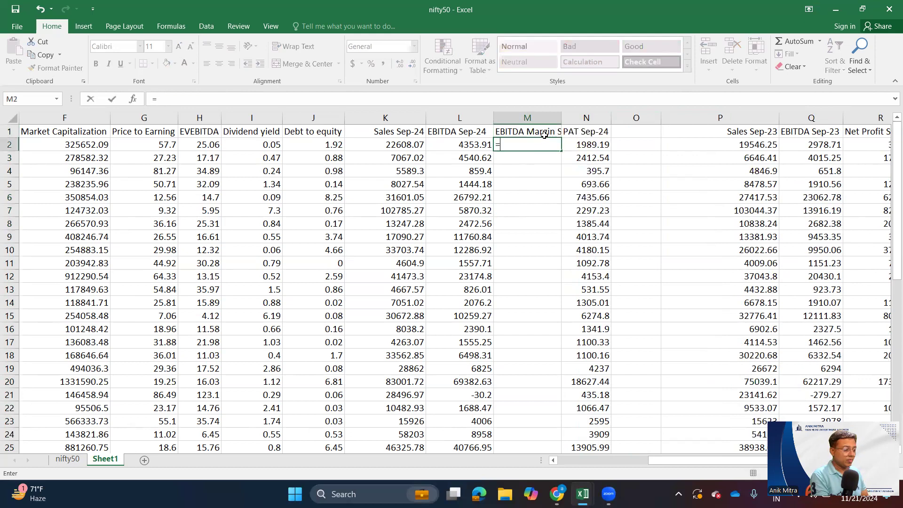
{"action": "key", "text": "Left"}
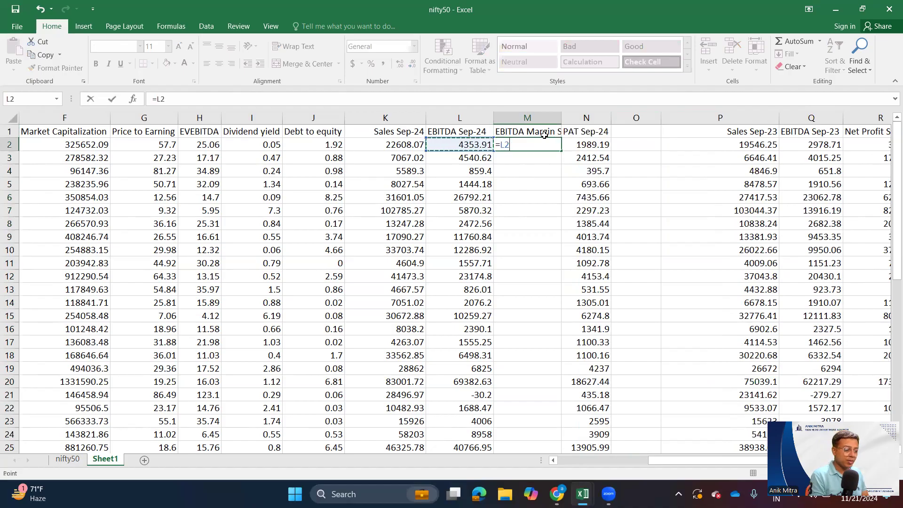
{"action": "type", "text": "/"}
{"action": "key", "text": "Left"}
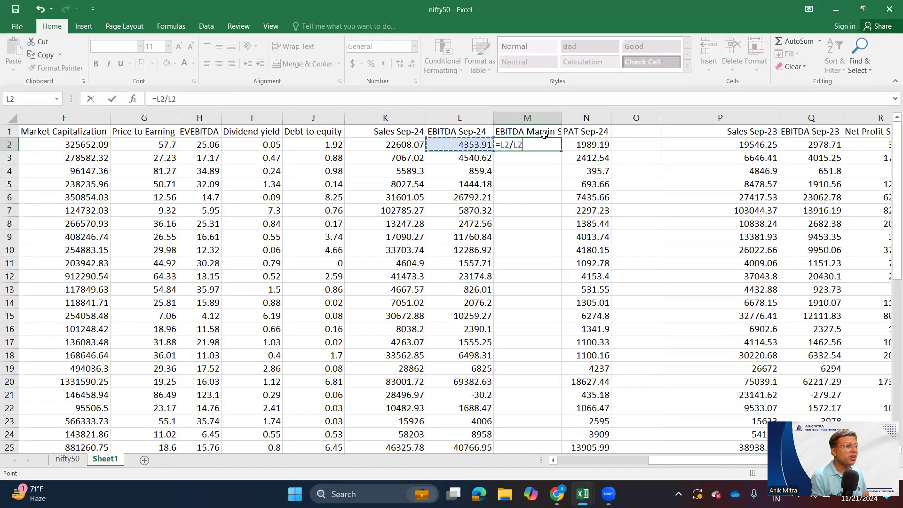
{"action": "key", "text": "Left"}
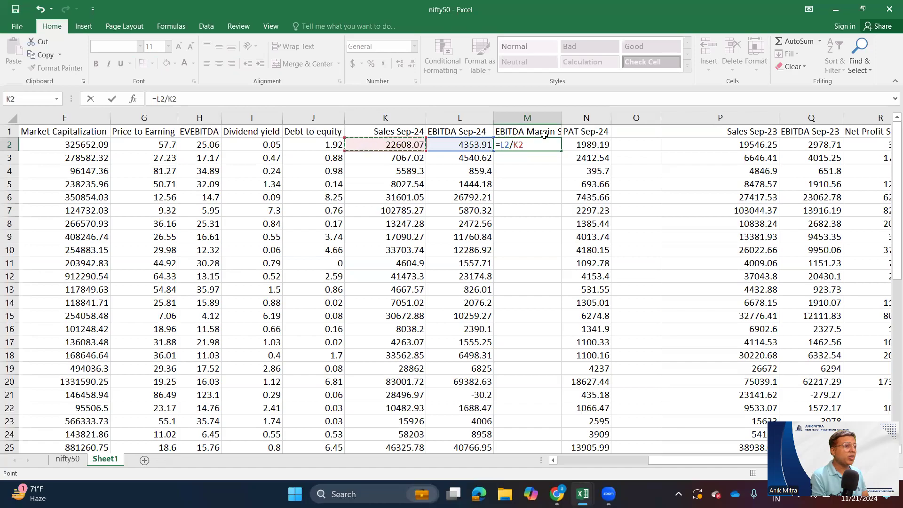
{"action": "key", "text": "Return"}
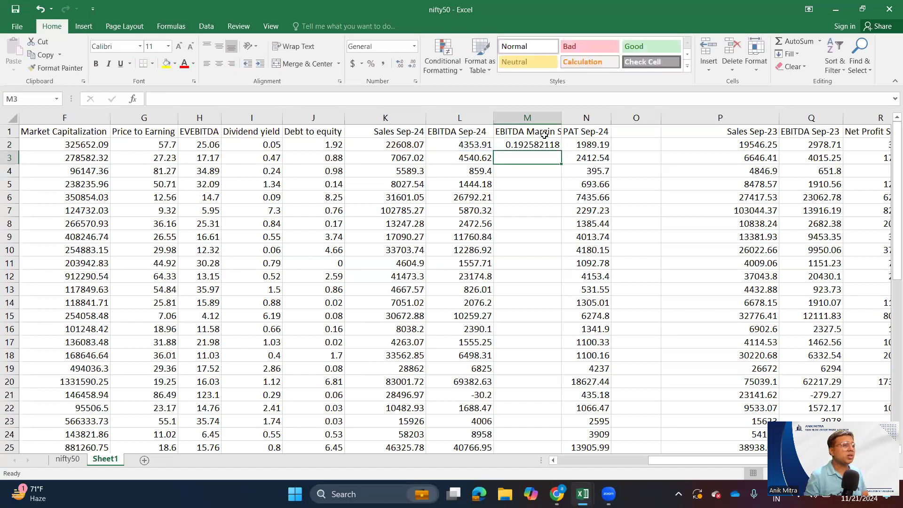
- Format the EBITDA margin in M2 as a percentage and fill its formula down for all companies
{"action": "left_click", "coordinate": [542, 139]}
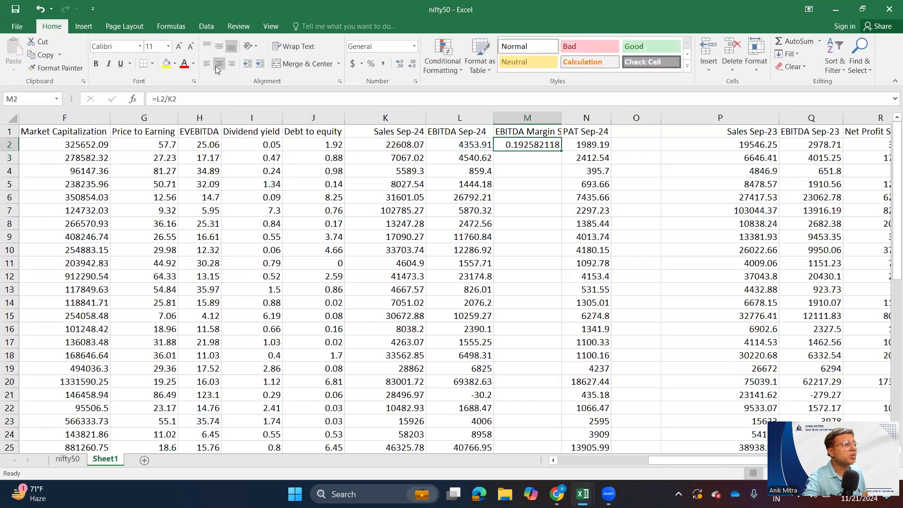
{"action": "left_click", "coordinate": [371, 63]}
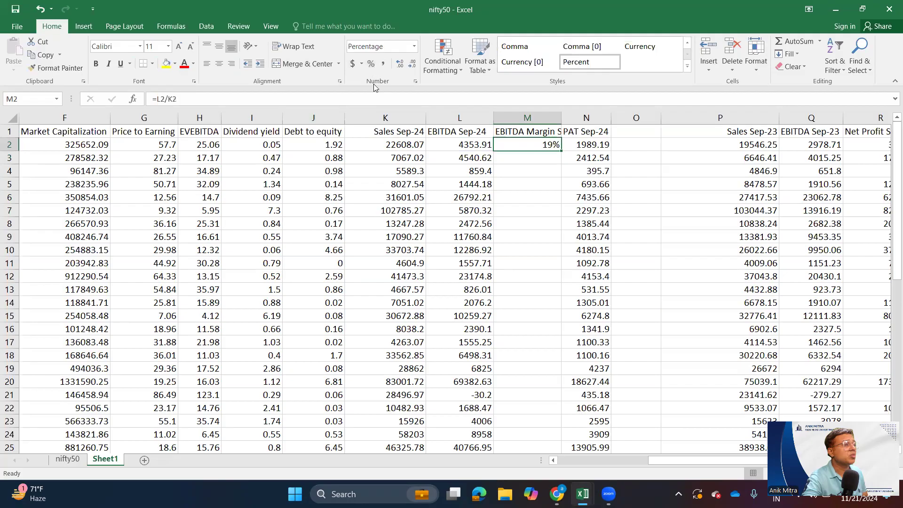
{"action": "double_click", "coordinate": [561, 151]}
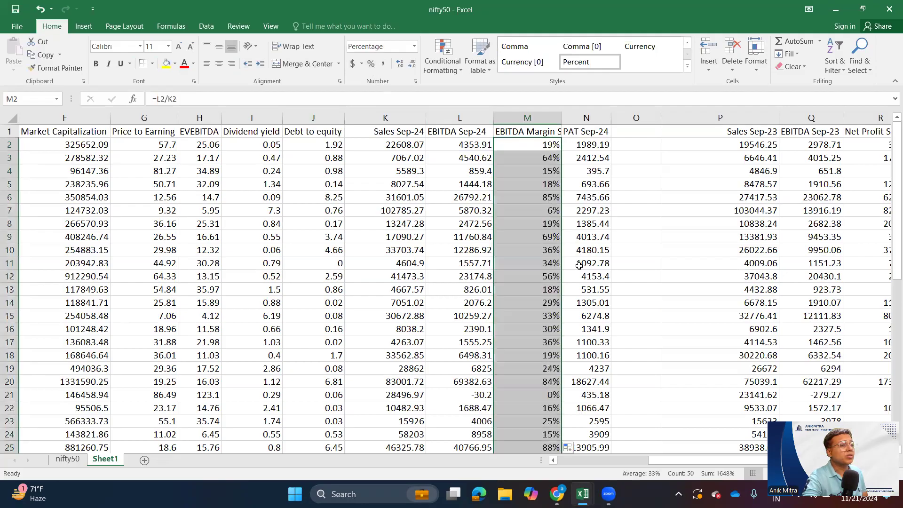
{"action": "scroll", "coordinate": [597, 329], "scroll_direction": "down", "scroll_amount": 4}
{"action": "scroll", "coordinate": [598, 329], "scroll_direction": "down", "scroll_amount": 3}
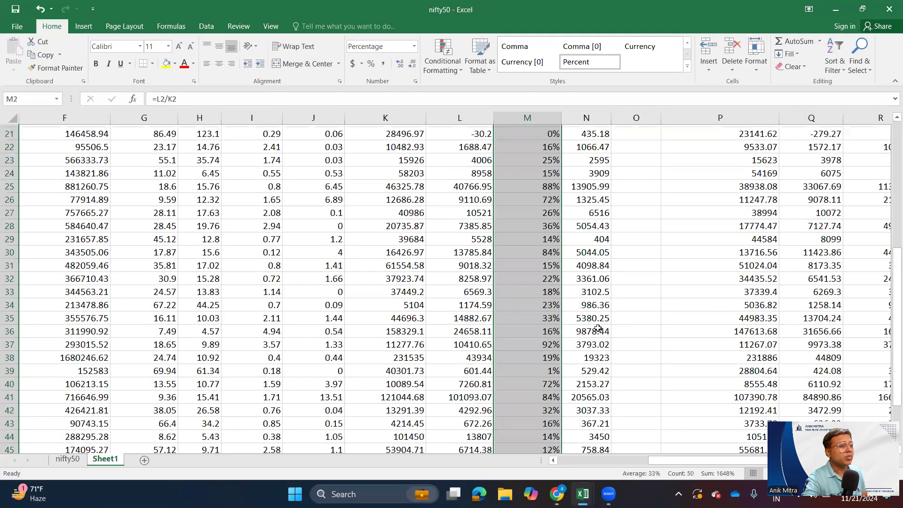
{"action": "scroll", "coordinate": [551, 177], "scroll_direction": "up", "scroll_amount": 7}
{"action": "left_click", "coordinate": [549, 147]}
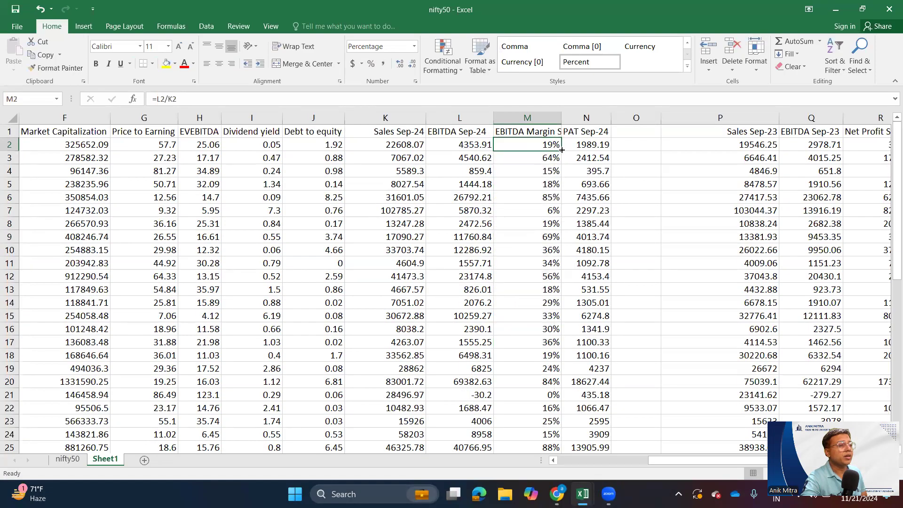
{"action": "double_click", "coordinate": [562, 150]}
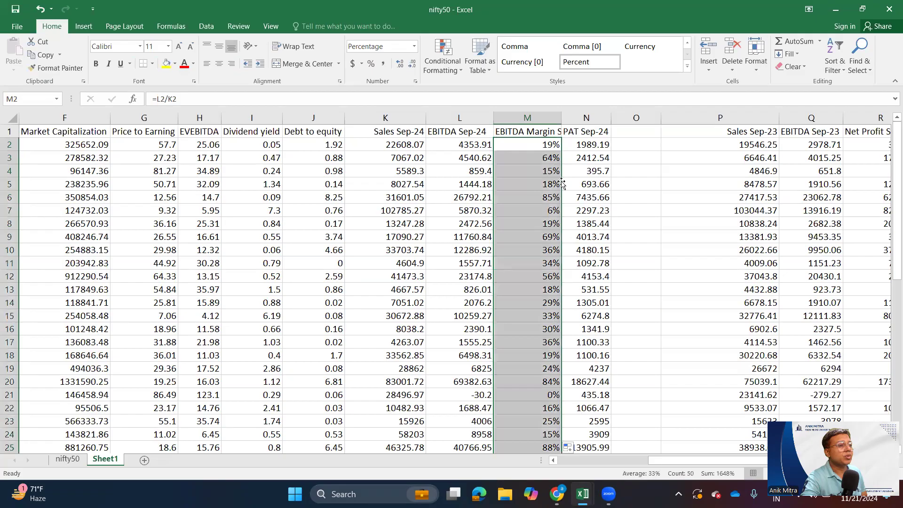
- Copy the EBITDA Margin Sep-24 heading into O1 and replace EBITDA with PAT in the copy
{"action": "left_click", "coordinate": [524, 131]}
{"action": "key", "text": "ctrl+c"}
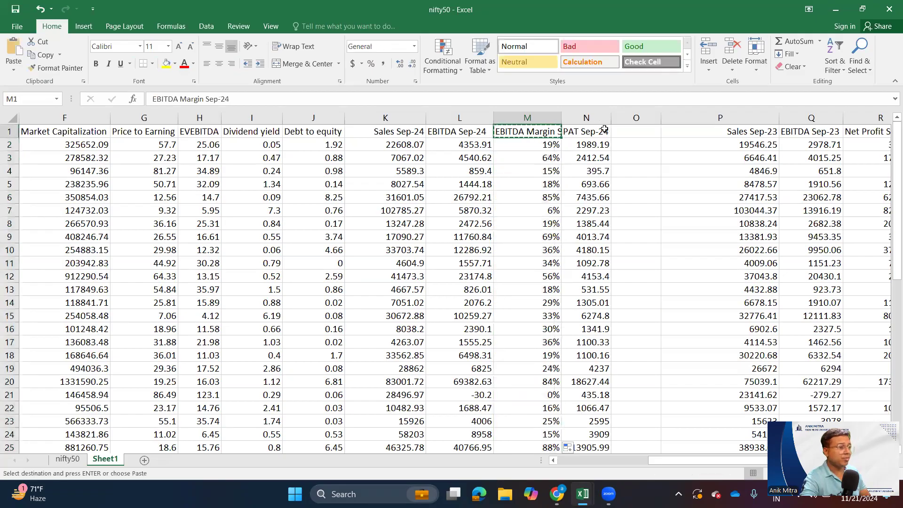
{"action": "left_click", "coordinate": [624, 131]}
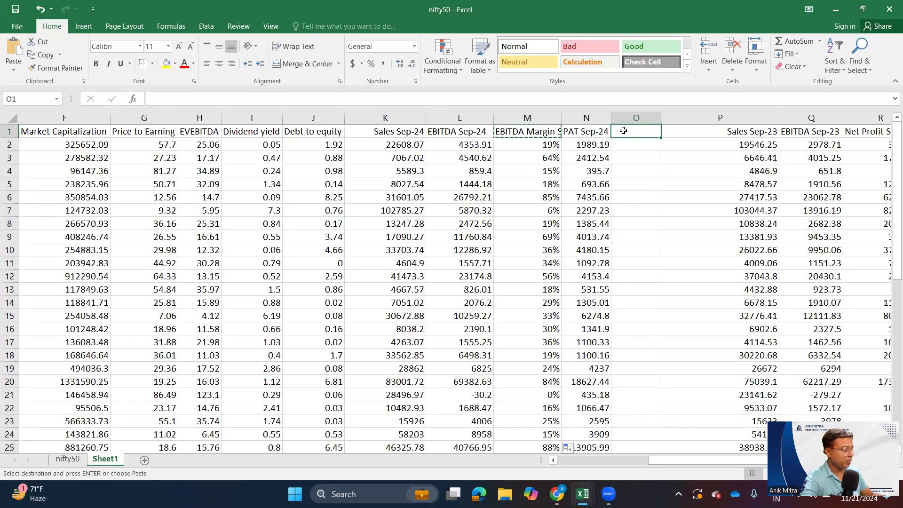
{"action": "key", "text": "ctrl+v"}
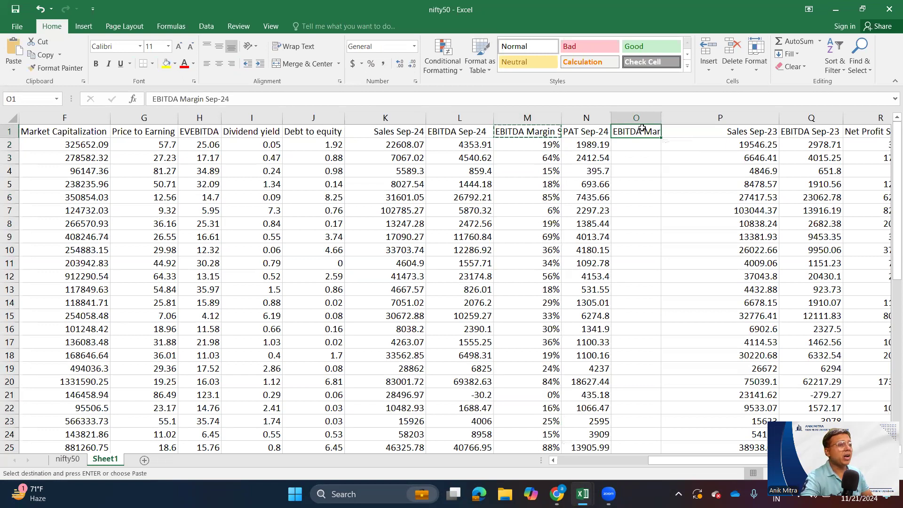
{"action": "double_click", "coordinate": [639, 131]}
{"action": "left_click_drag", "start_coordinate": [641, 131], "coordinate": [547, 128]}
{"action": "type", "text": "PAT"}
{"action": "key", "text": "Return"}
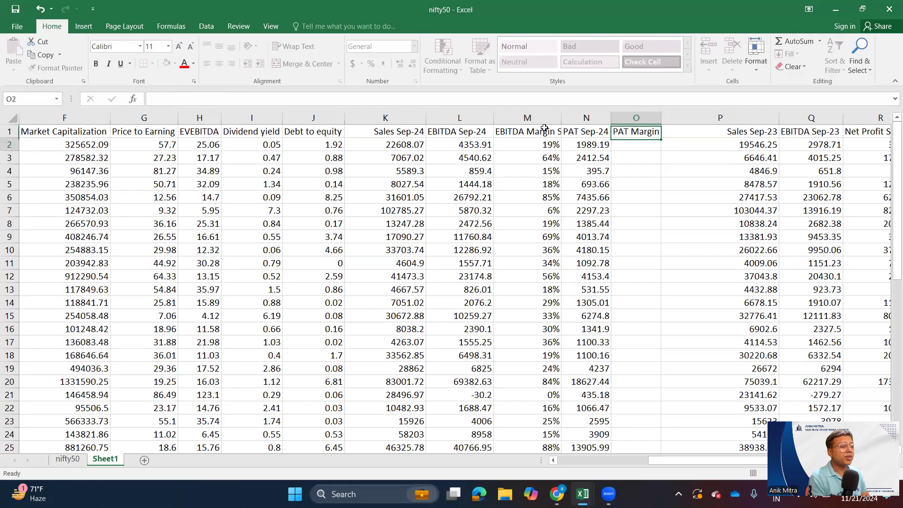
- Calculate the first company's PAT margin in O2 by dividing PAT by sales with the formula =N2/K2
{"action": "type", "text": "="}
{"action": "key", "text": "Left"}
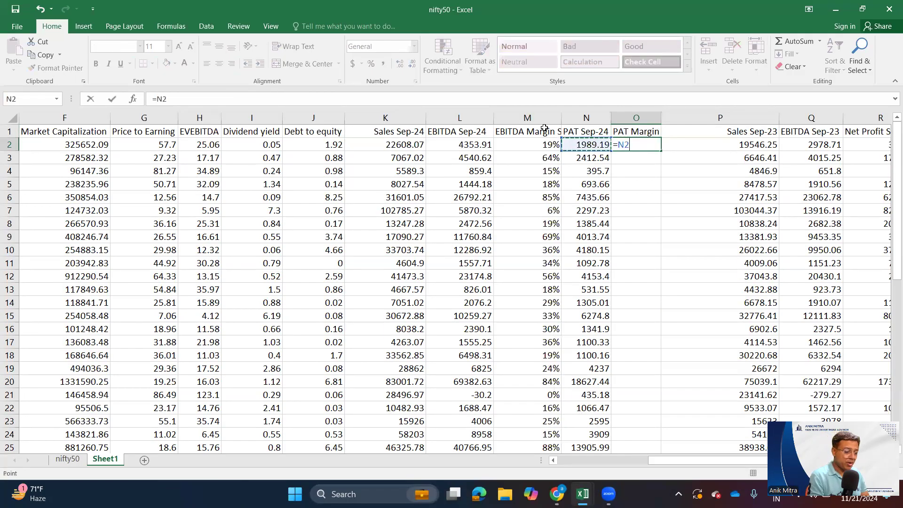
{"action": "type", "text": "/"}
{"action": "key", "text": "Left"}
{"action": "key", "text": "Left"}
{"action": "key", "text": "Left"}
{"action": "key", "text": "Left"}
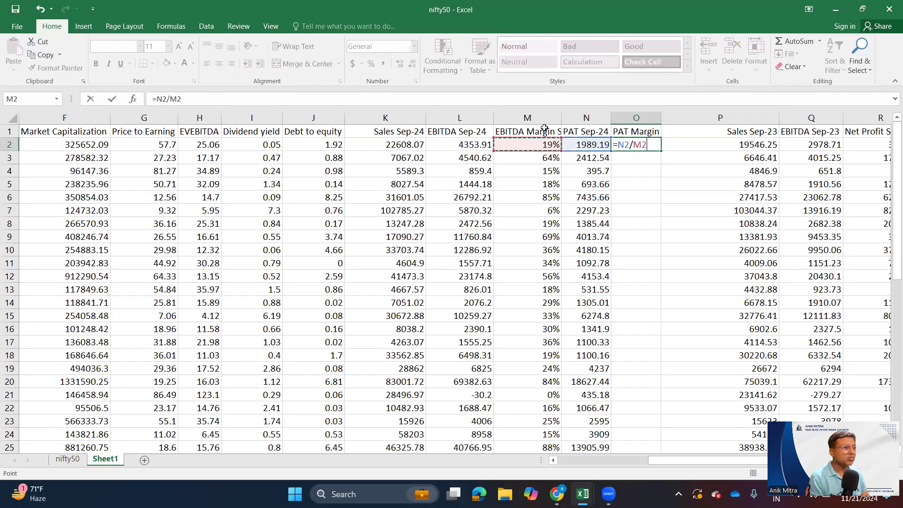
{"action": "key", "text": "Right"}
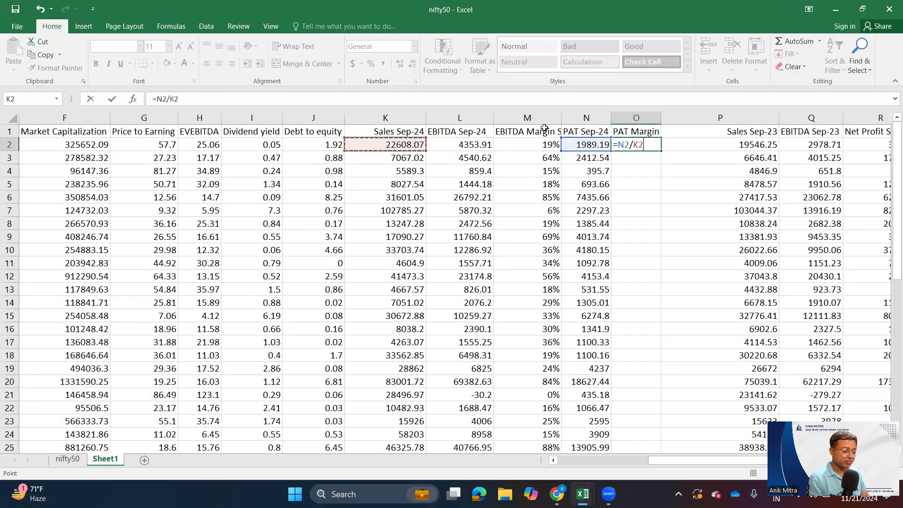
{"action": "key", "text": "Return"}
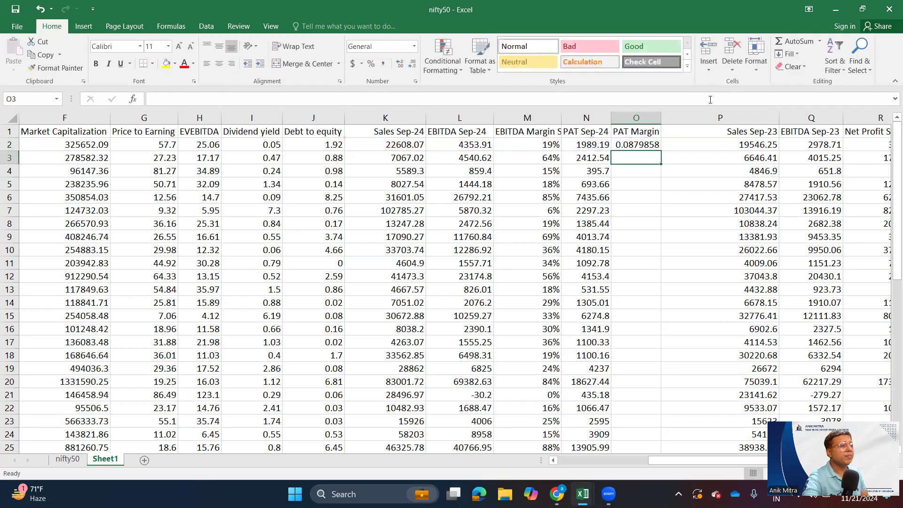
- Format the PAT margin in O2 as a percentage and fill its formula down for all companies
{"action": "left_click", "coordinate": [656, 149]}
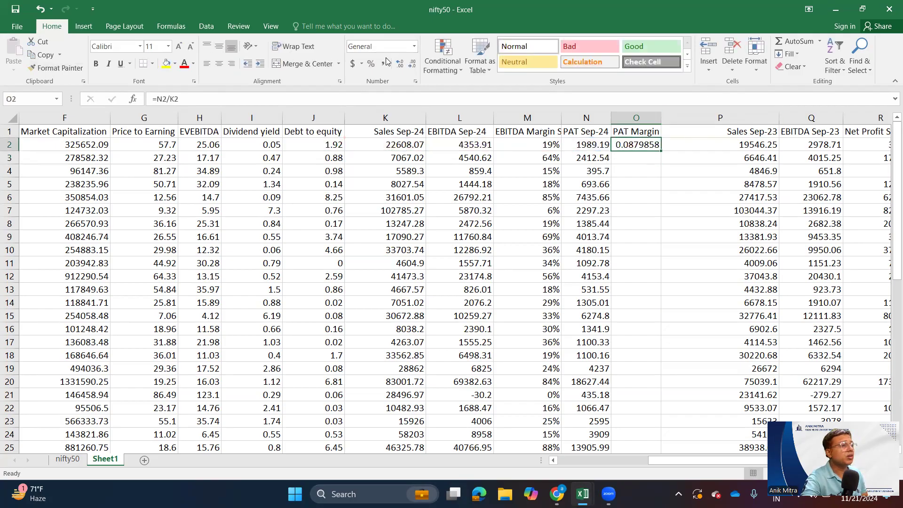
{"action": "left_click", "coordinate": [371, 63]}
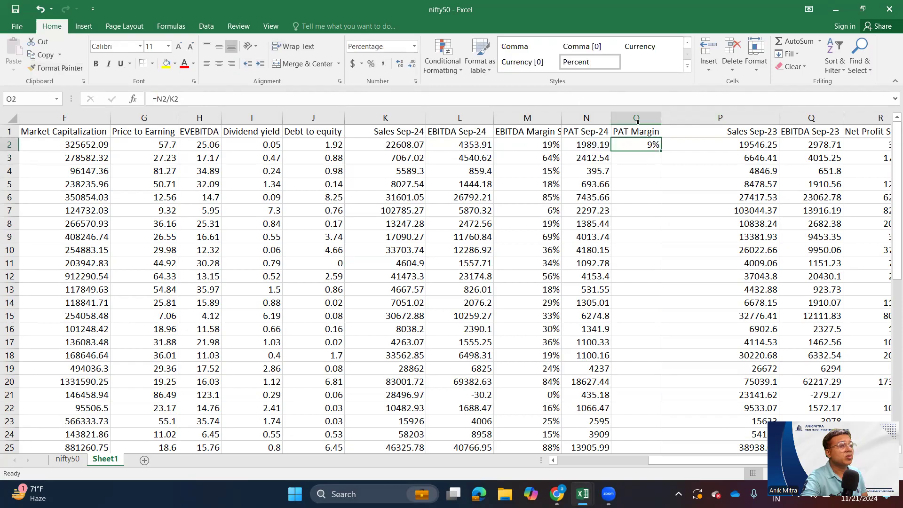
{"action": "double_click", "coordinate": [665, 147]}
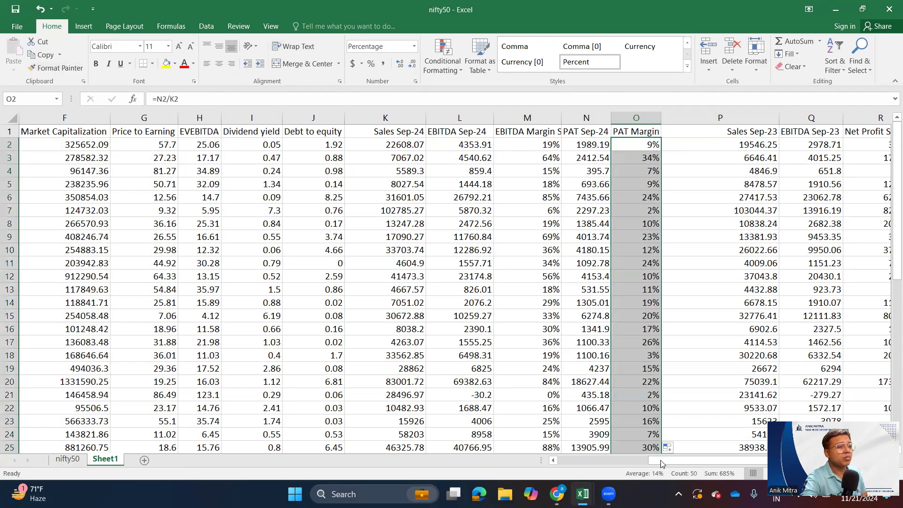
{"action": "scroll", "coordinate": [663, 435], "scroll_direction": "down", "scroll_amount": 2}
{"action": "scroll", "coordinate": [663, 435], "scroll_direction": "up", "scroll_amount": 2}
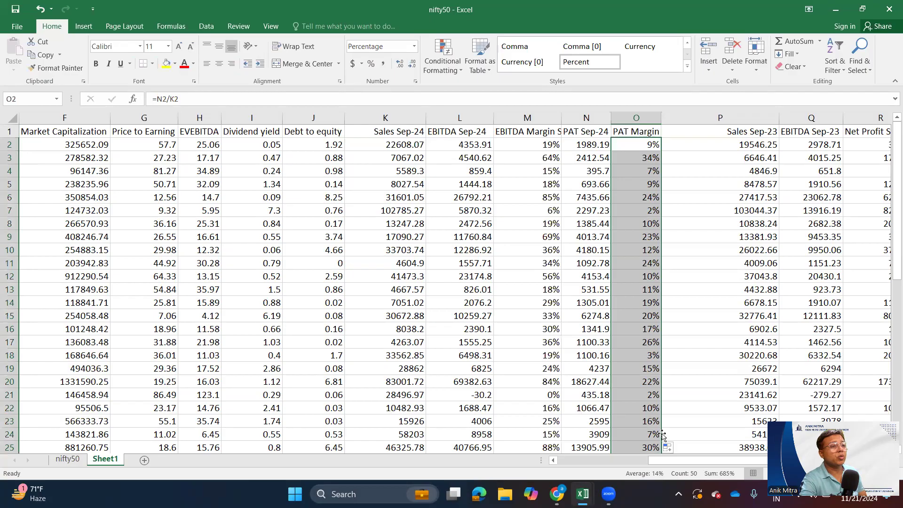
- Narrow the Sales Sep-23 column to just wider than its heading
{"action": "left_click_drag", "start_coordinate": [779, 118], "coordinate": [737, 118]}
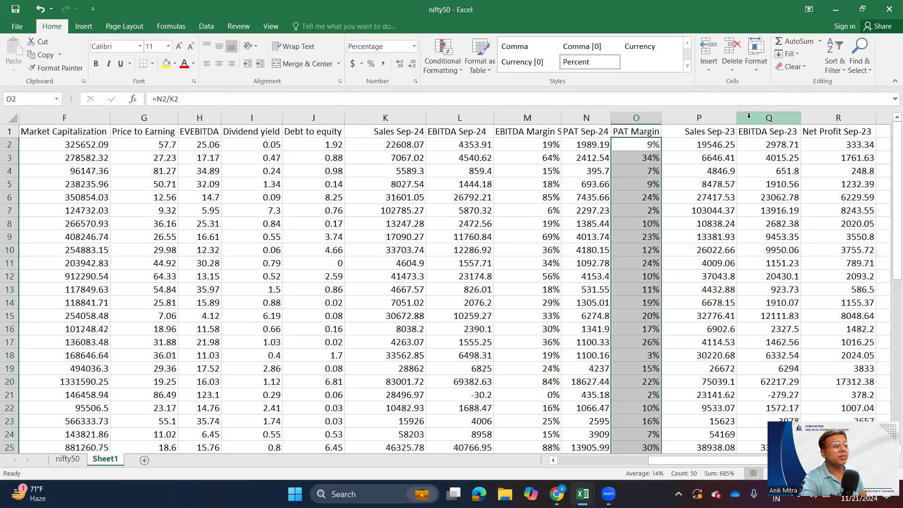
- Fit the EBITDA Margin Sep-24 column to its heading and shade the Sep-24 columns K through O light blue
{"action": "left_click", "coordinate": [549, 194]}
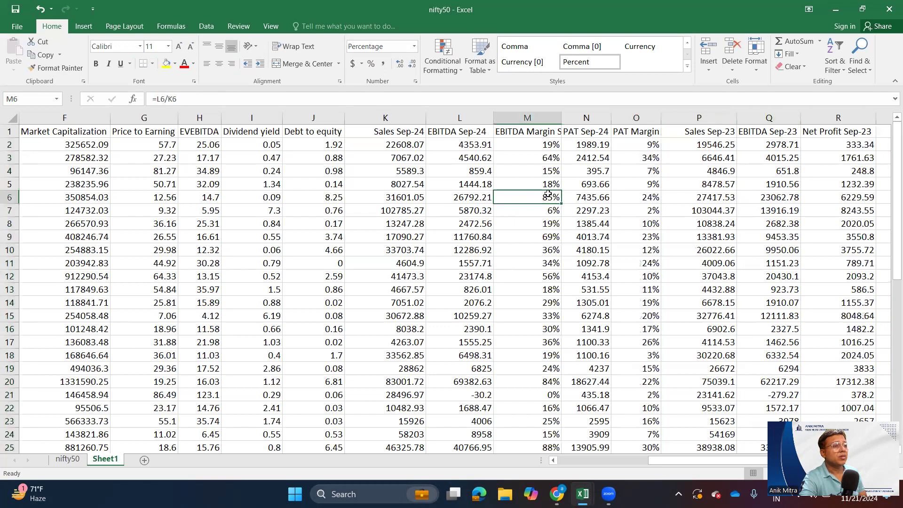
{"action": "double_click", "coordinate": [562, 118]}
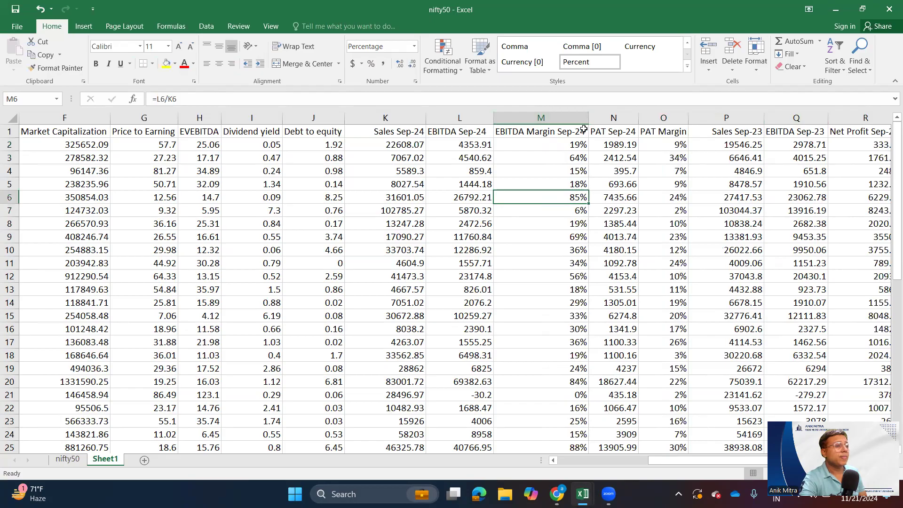
{"action": "left_click_drag", "start_coordinate": [393, 111], "coordinate": [545, 117]}
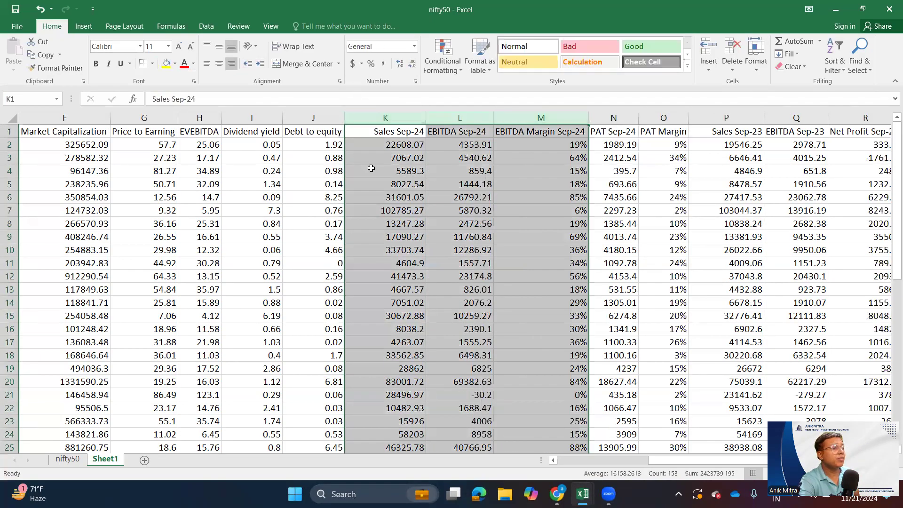
{"action": "left_click", "coordinate": [400, 196]}
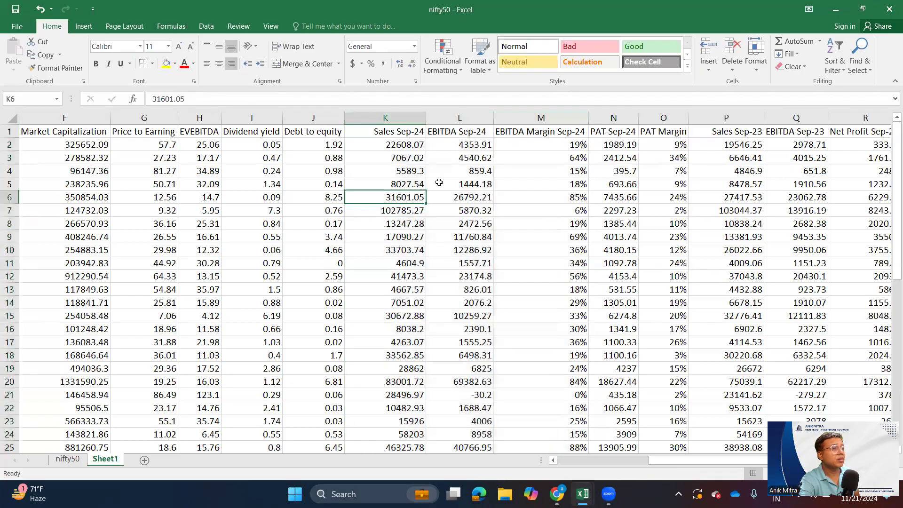
{"action": "left_click_drag", "start_coordinate": [418, 111], "coordinate": [656, 134]}
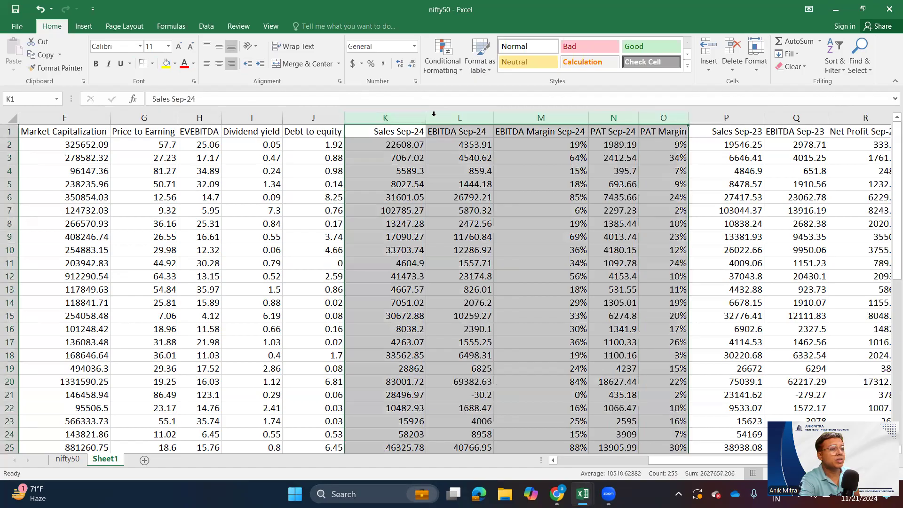
{"action": "left_click", "coordinate": [175, 64]}
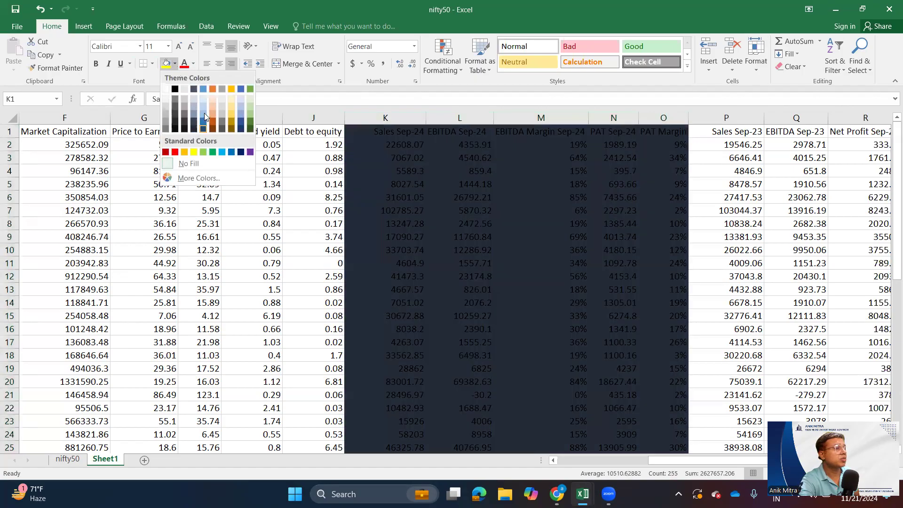
{"action": "left_click", "coordinate": [206, 100]}
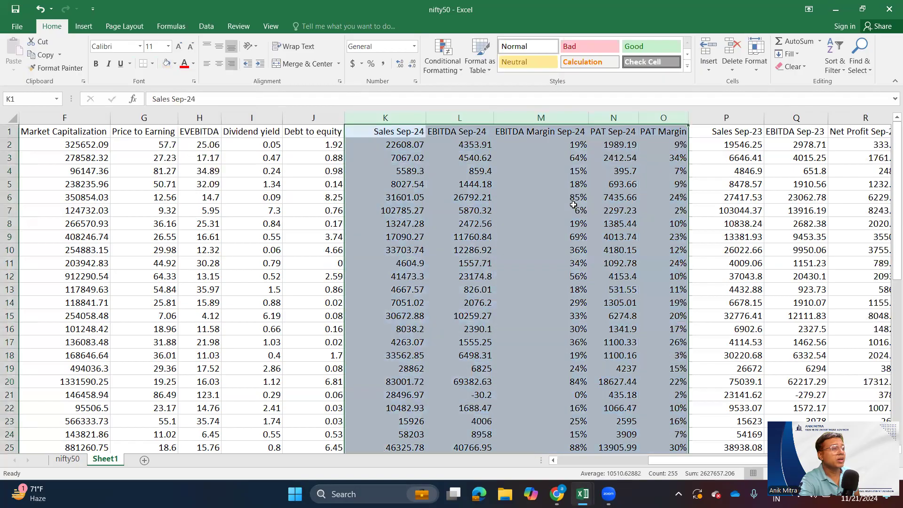
{"action": "left_click_drag", "start_coordinate": [565, 210], "coordinate": [569, 225]}
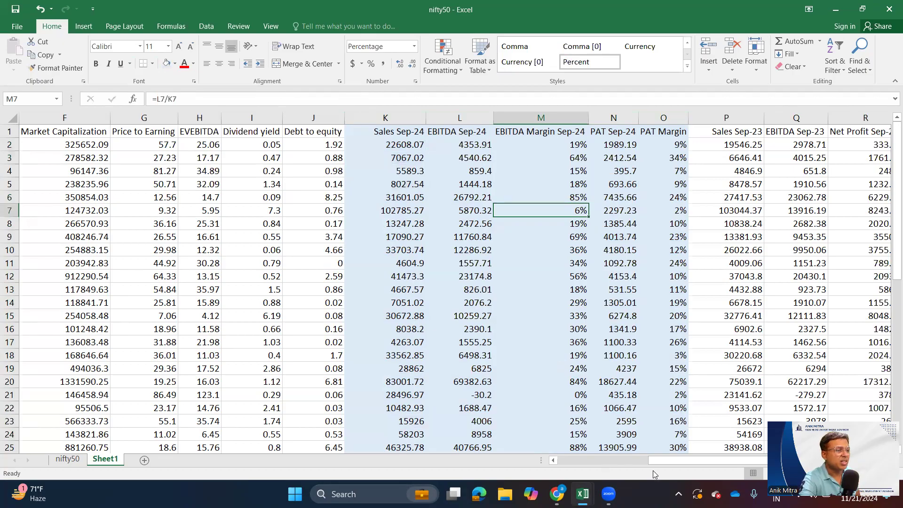
- Insert an empty column between EBITDA Sep-23 and Net Profit Sep-23
{"action": "left_click_drag", "start_coordinate": [682, 458], "coordinate": [711, 422]}
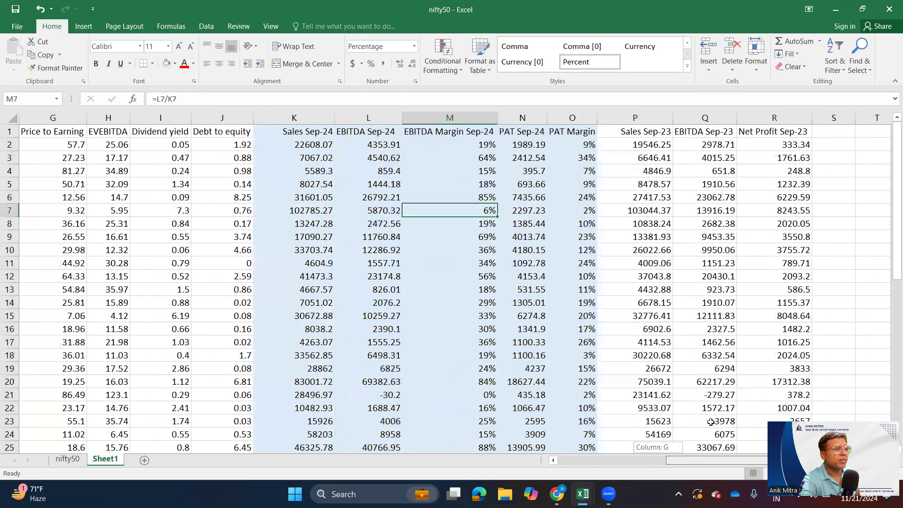
{"action": "left_click", "coordinate": [655, 119]}
{"action": "left_click", "coordinate": [700, 118]}
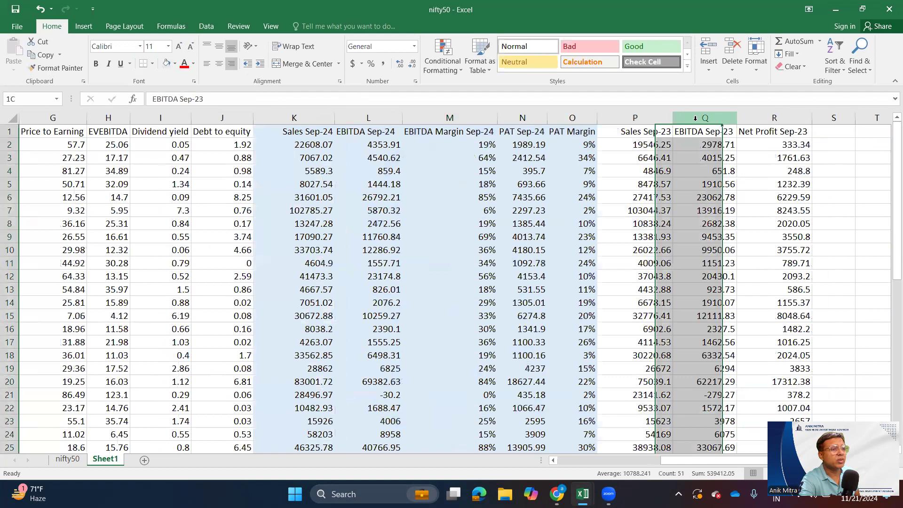
{"action": "right_click", "coordinate": [708, 217]}
{"action": "left_click", "coordinate": [735, 150]}
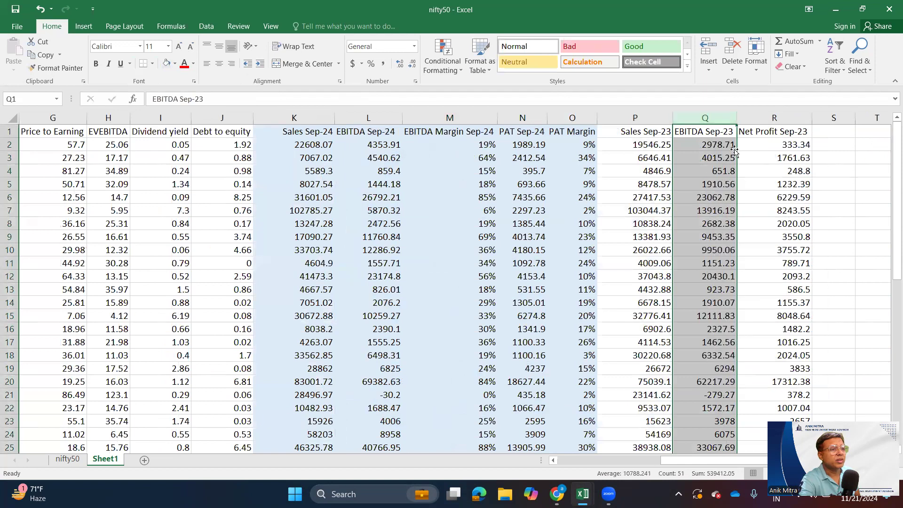
{"action": "left_click", "coordinate": [775, 118]}
{"action": "right_click", "coordinate": [756, 202]}
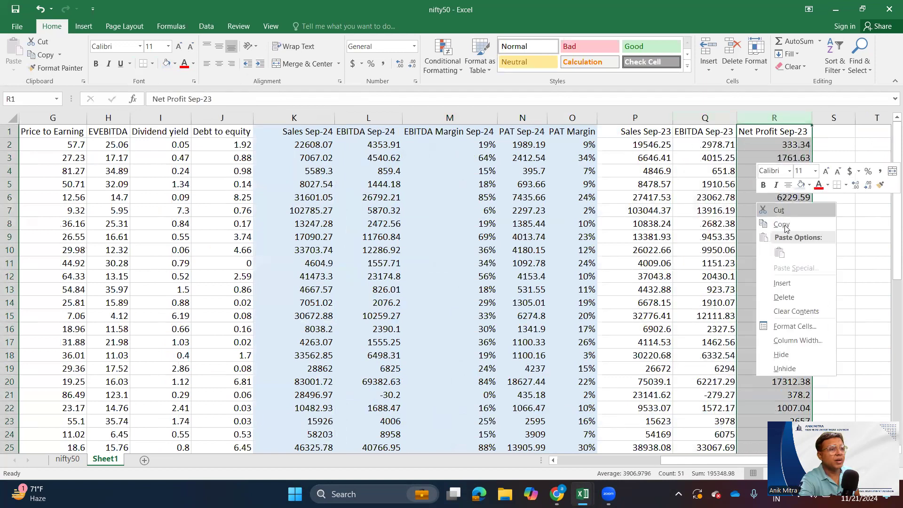
{"action": "left_click", "coordinate": [782, 284]}
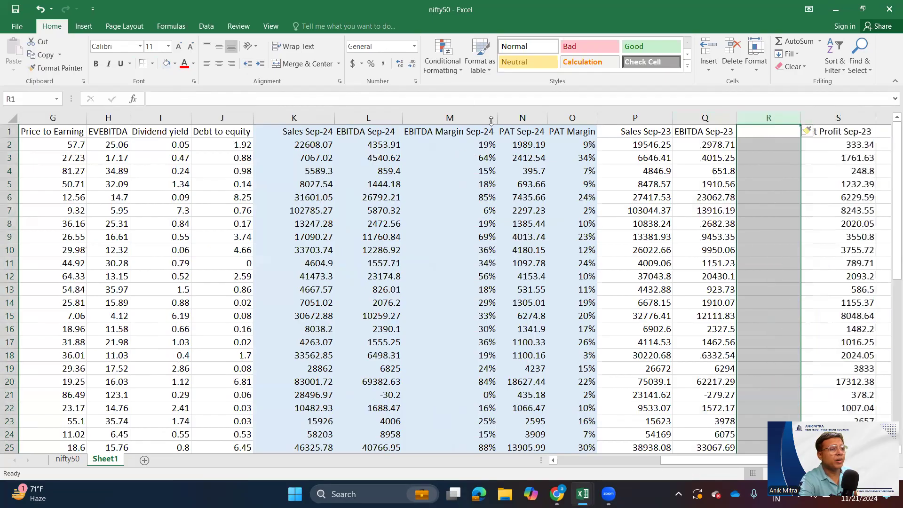
- Copy the EBITDA Margin Sep-24 heading into R1 and edit its year to match the neighbouring Sep-23 columns
{"action": "left_click", "coordinate": [437, 133]}
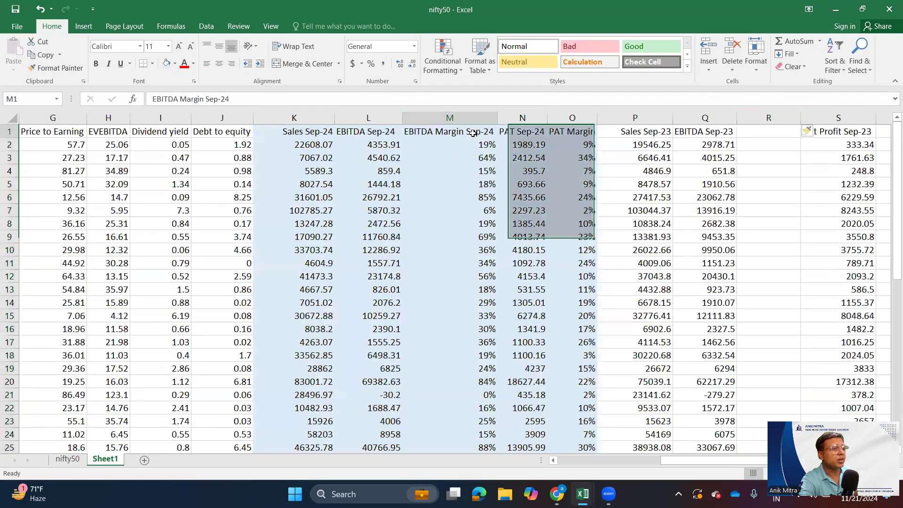
{"action": "key", "text": "ctrl+c"}
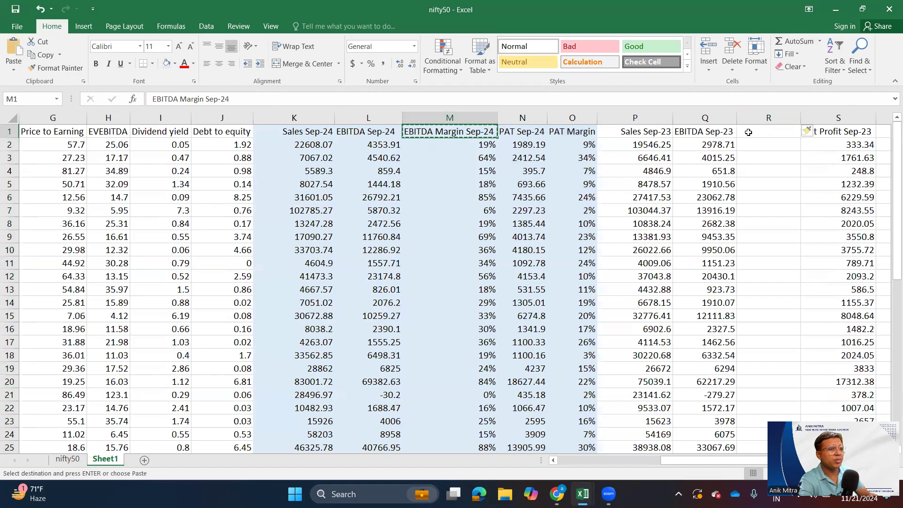
{"action": "left_click", "coordinate": [747, 135]}
{"action": "key", "text": "ctrl+v"}
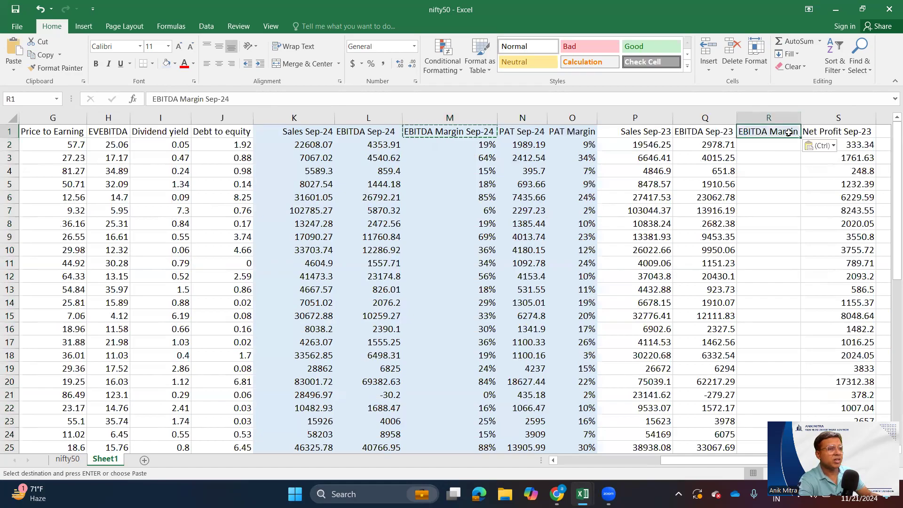
{"action": "left_click", "coordinate": [227, 94]}
{"action": "key", "text": "BackSpace"}
{"action": "key", "text": "Return"}
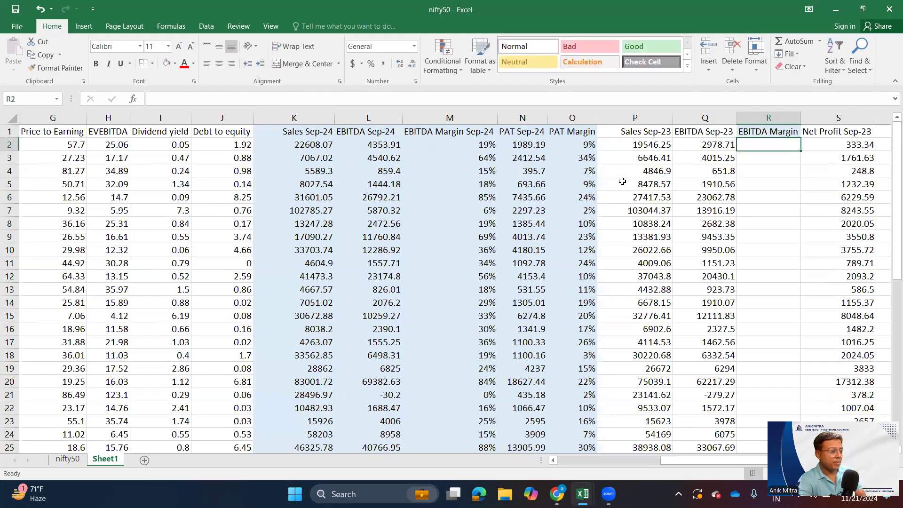
- Calculate the first company's Sep-23 EBITDA margin in R2 by dividing EBITDA by sales with the formula =Q2/P2
{"action": "type", "text": "="}
{"action": "left_click", "coordinate": [719, 143]}
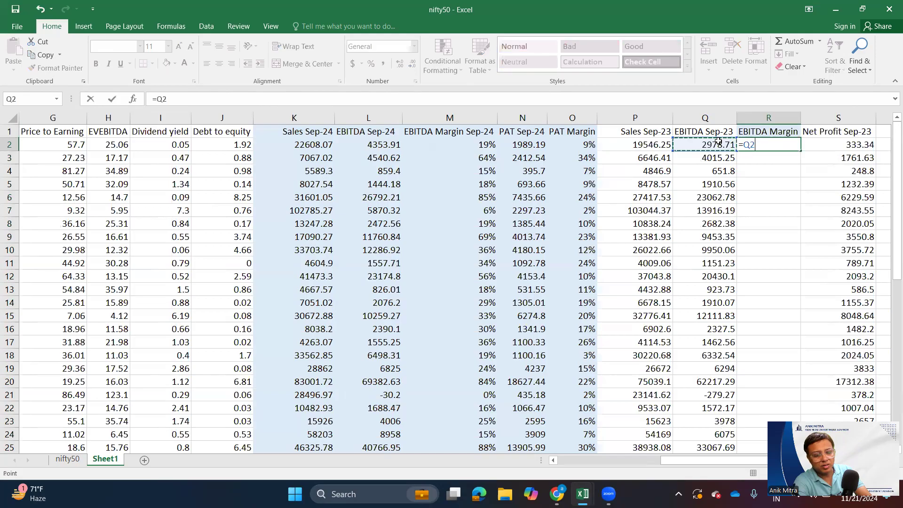
{"action": "type", "text": "/"}
{"action": "left_click", "coordinate": [652, 146]}
{"action": "key", "text": "Return"}
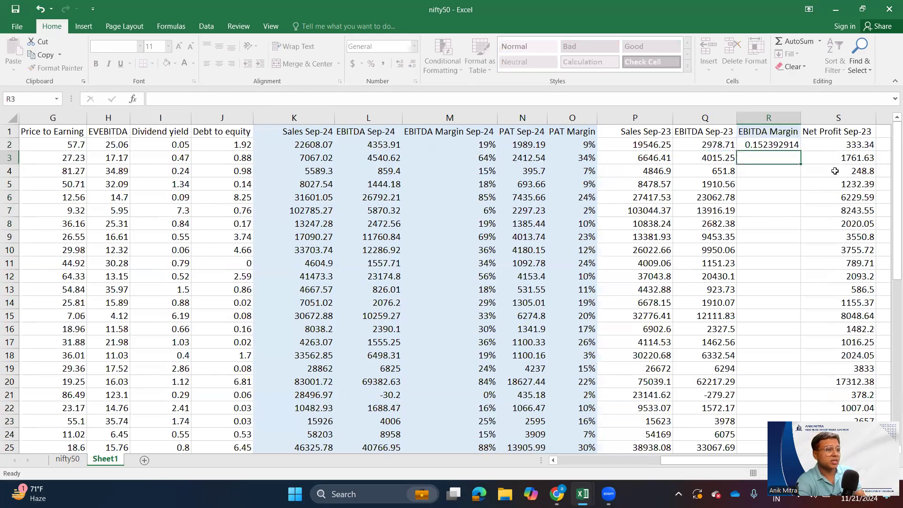
- Format the EBITDA margin in R2 as a percentage and fill its formula down for all companies
{"action": "key", "text": "Up"}
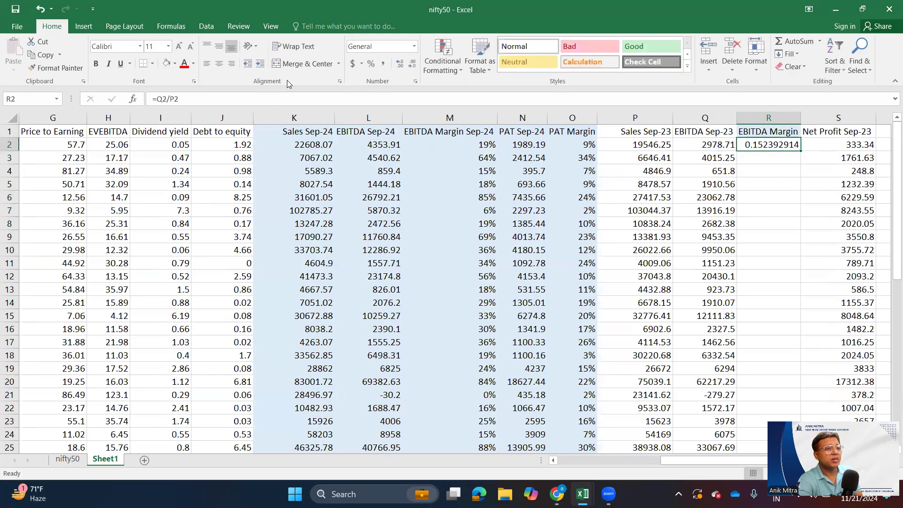
{"action": "left_click", "coordinate": [372, 66]}
{"action": "double_click", "coordinate": [801, 149]}
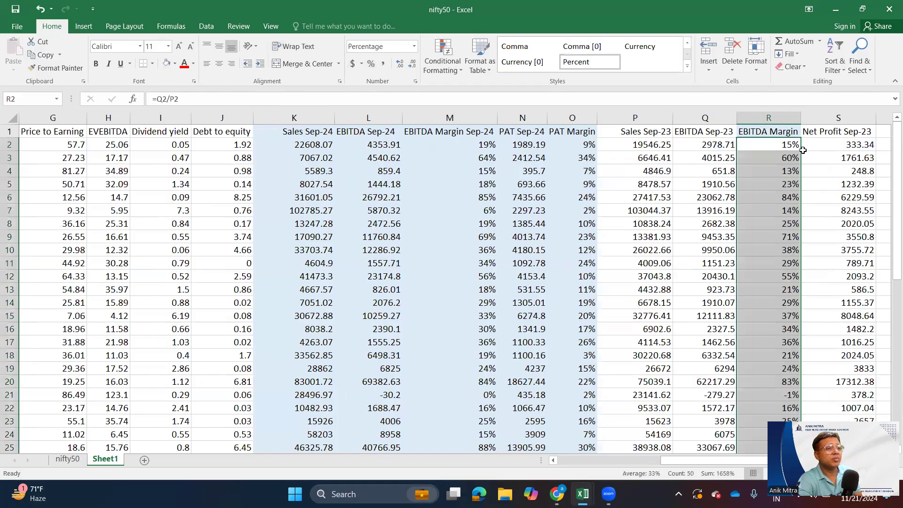
{"action": "scroll", "coordinate": [774, 316], "scroll_direction": "down", "scroll_amount": 3}
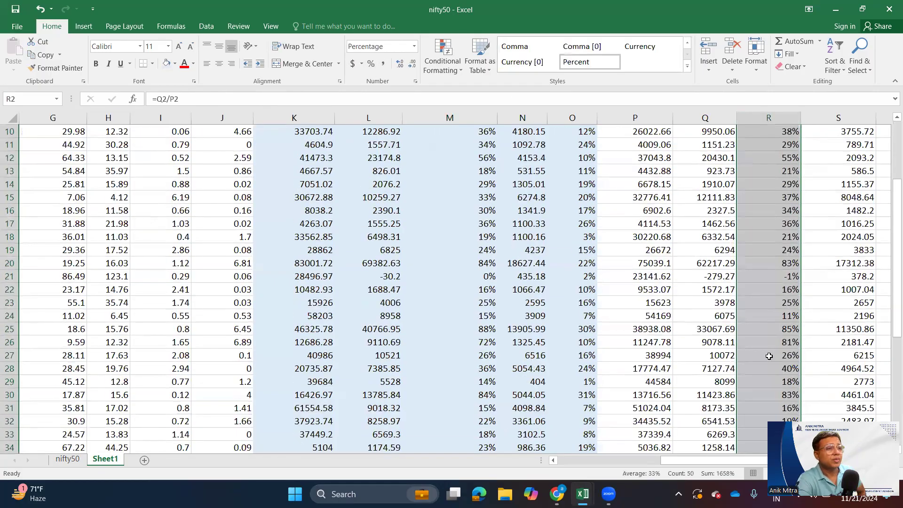
{"action": "scroll", "coordinate": [642, 439], "scroll_direction": "up", "scroll_amount": 3}
- Copy the PAT Margin Sep-24 heading into T1 and fit column T to its width
{"action": "left_click_drag", "start_coordinate": [673, 462], "coordinate": [718, 462]}
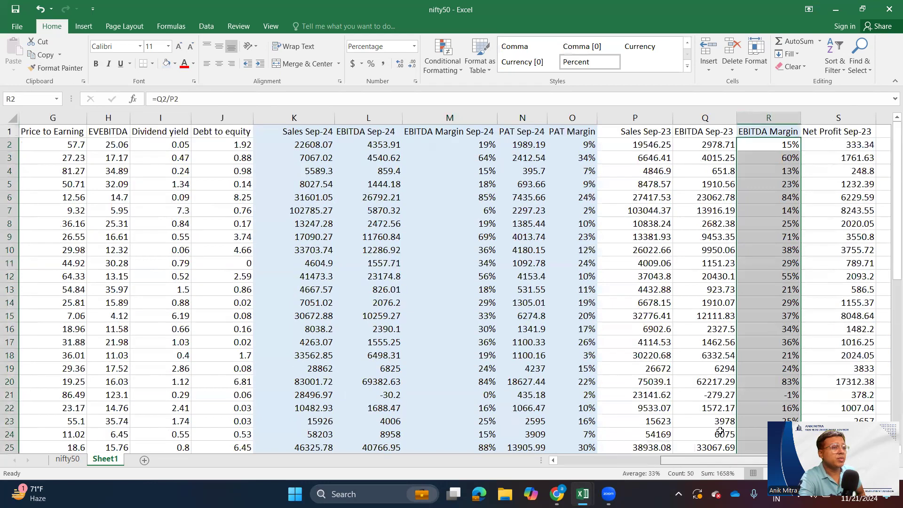
{"action": "left_click", "coordinate": [551, 128]}
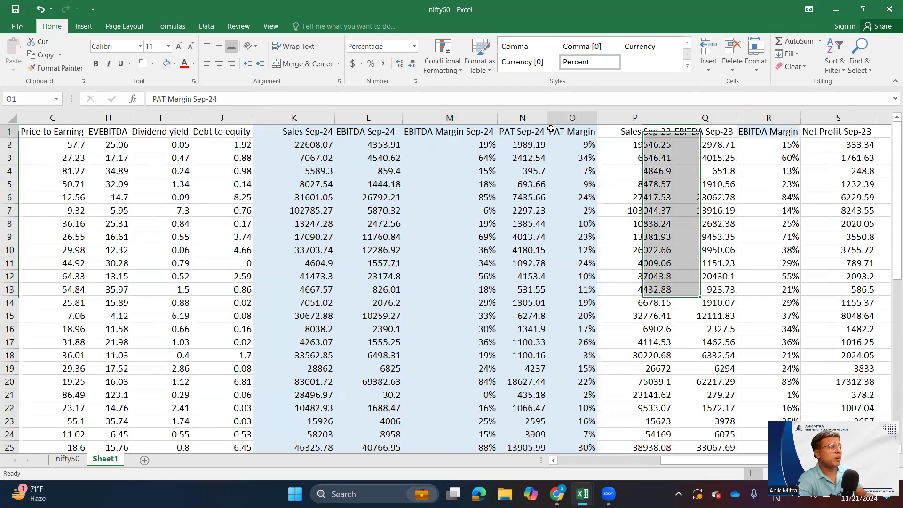
{"action": "key", "text": "ctrl+c"}
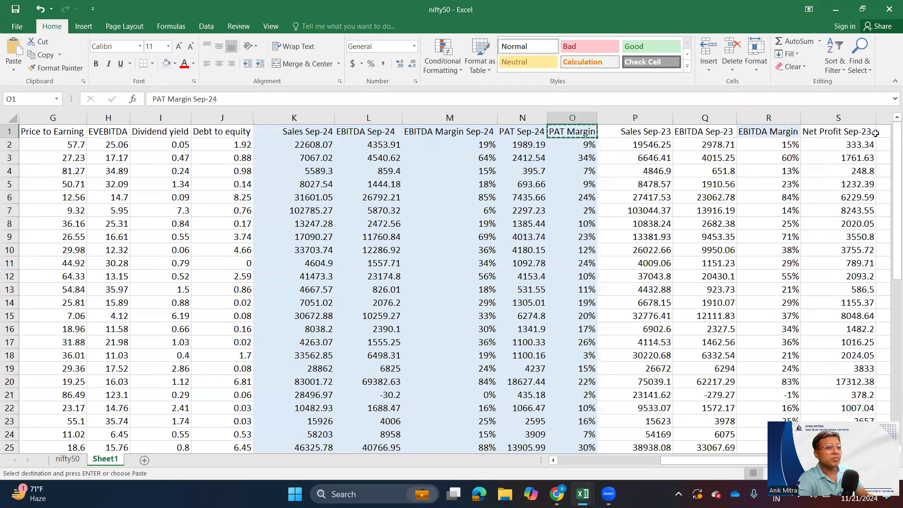
{"action": "left_click", "coordinate": [889, 133]}
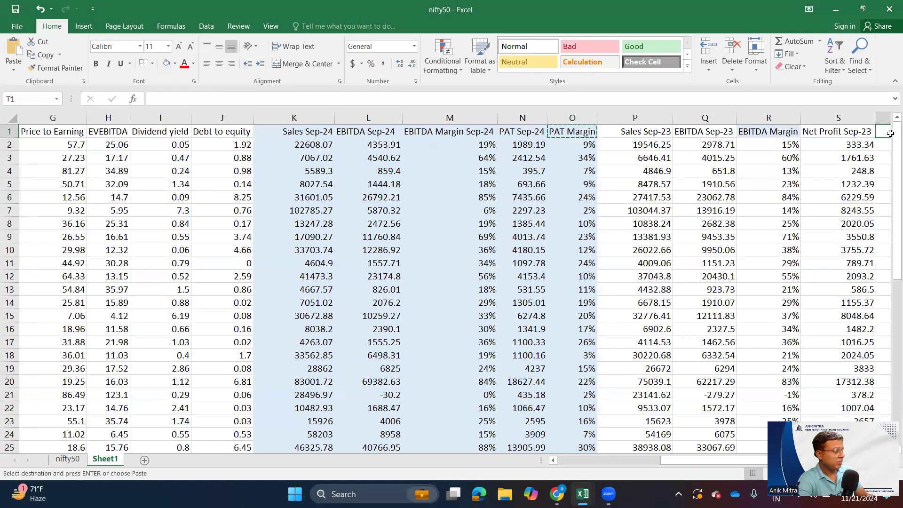
{"action": "key", "text": "ctrl+v"}
{"action": "scroll", "coordinate": [445, 169], "scroll_direction": "right", "scroll_amount": 3}
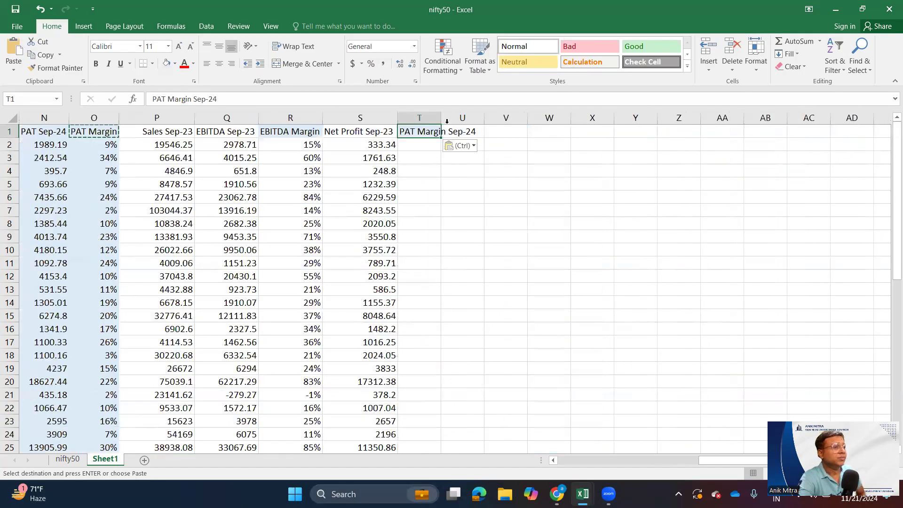
{"action": "double_click", "coordinate": [440, 118]}
- Change the copied heading in T1 to PAT Margin Sep-23
{"action": "double_click", "coordinate": [473, 131]}
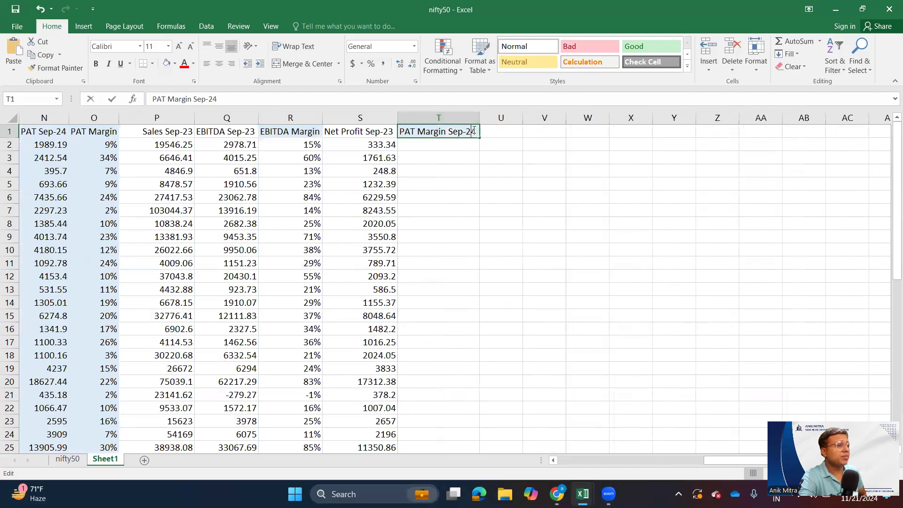
{"action": "key", "text": "BackSpace"}
{"action": "type", "text": "3"}
{"action": "left_click", "coordinate": [444, 147]}
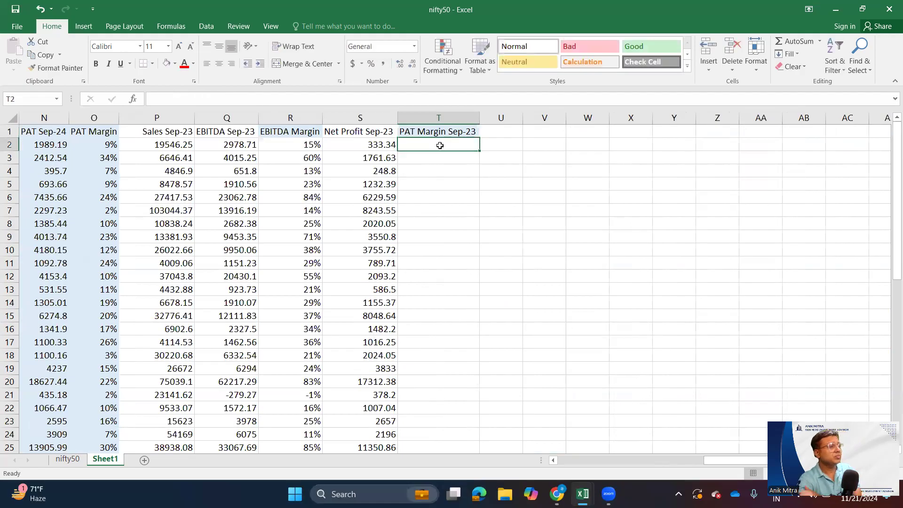
- Calculate the first company's Sep-23 PAT margin in T2 by dividing net profit by sales with the formula =S2/P2
{"action": "type", "text": "="}
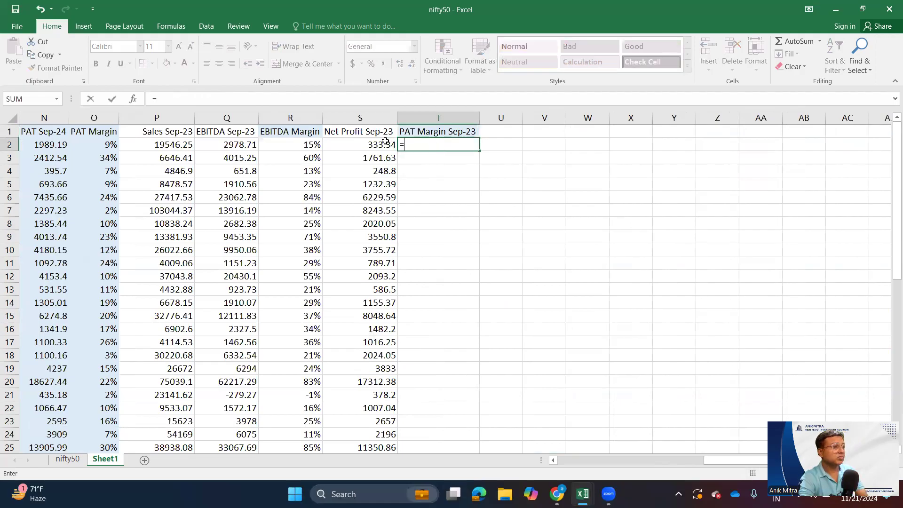
{"action": "left_click", "coordinate": [368, 145]}
{"action": "type", "text": "/"}
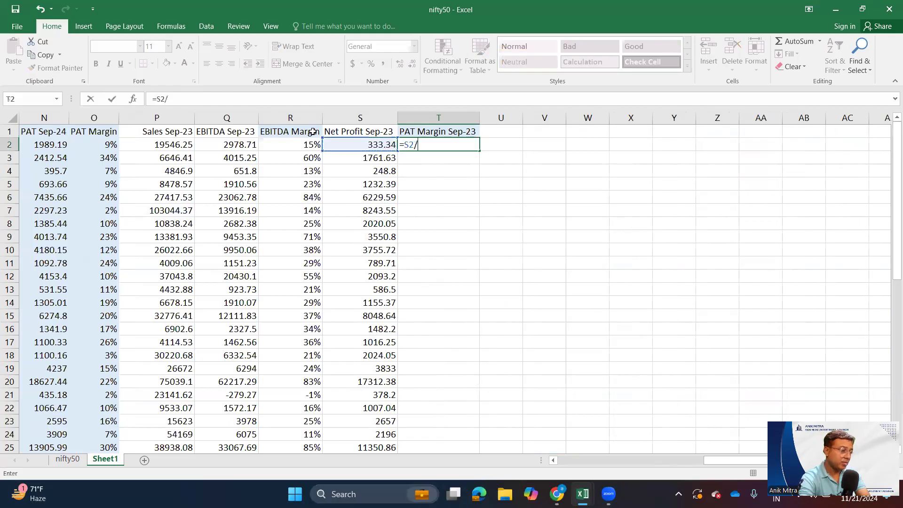
{"action": "left_click", "coordinate": [165, 143]}
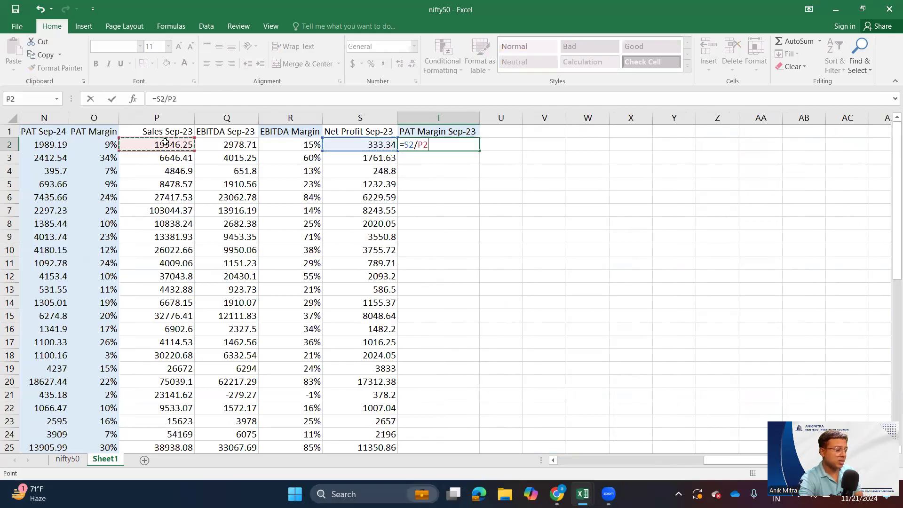
{"action": "key", "text": "Return"}
- Format the PAT margin in T2 as a percentage and fill its formula down for all companies
{"action": "left_click", "coordinate": [447, 143]}
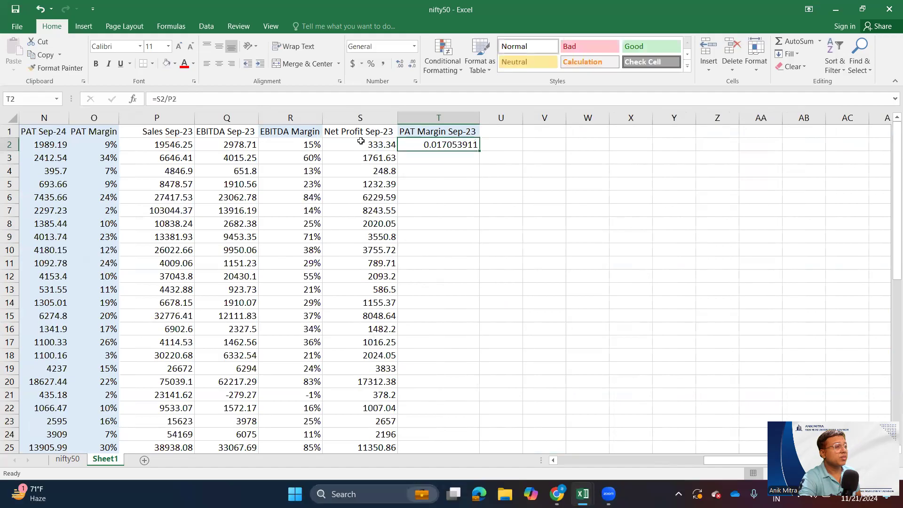
{"action": "left_click", "coordinate": [371, 64]}
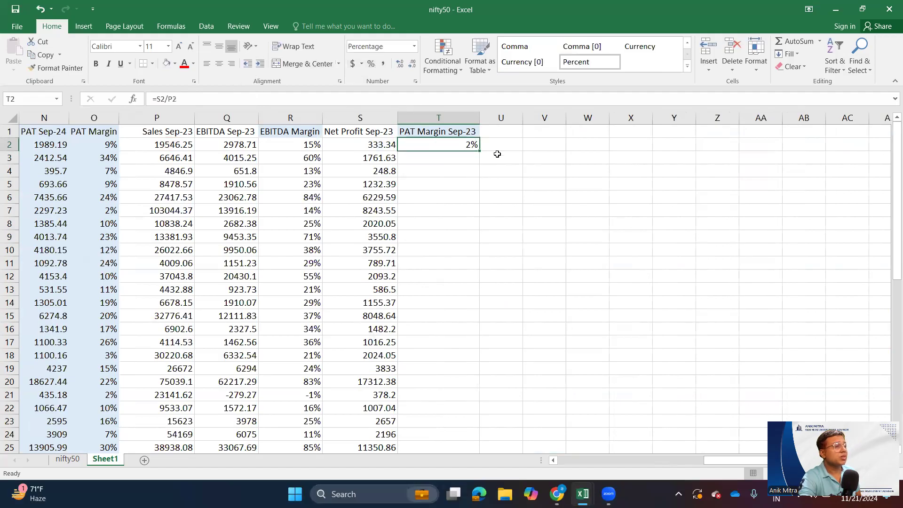
{"action": "double_click", "coordinate": [478, 150]}
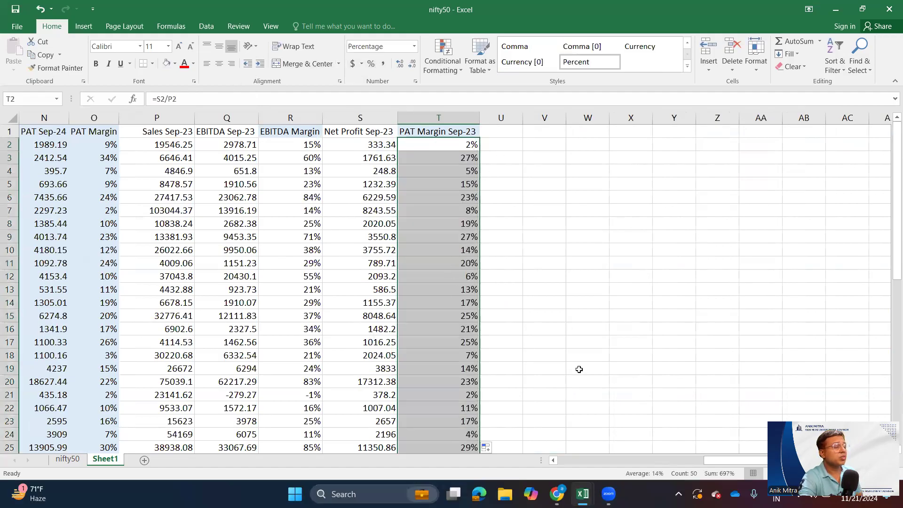
{"action": "left_click", "coordinate": [400, 290]}
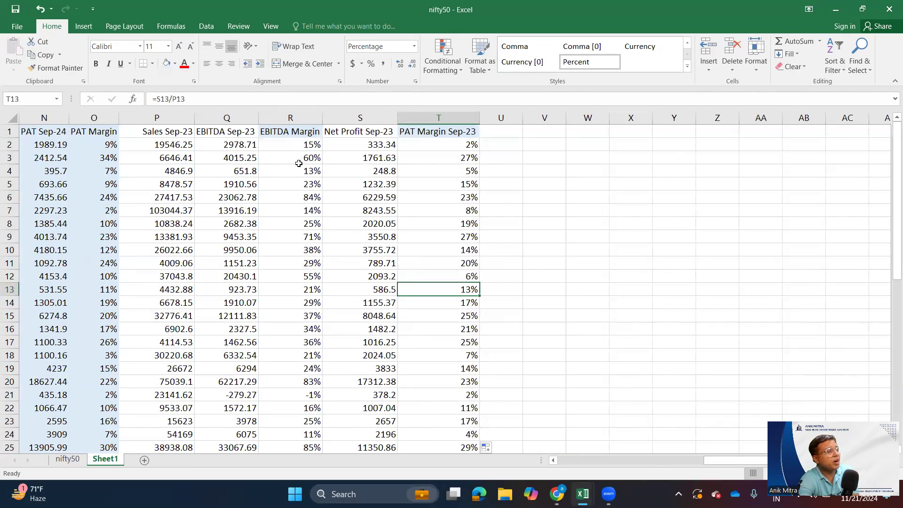
- Fit column R to its heading and fill the Sep-23 columns P to T with light blue
{"action": "double_click", "coordinate": [324, 114]}
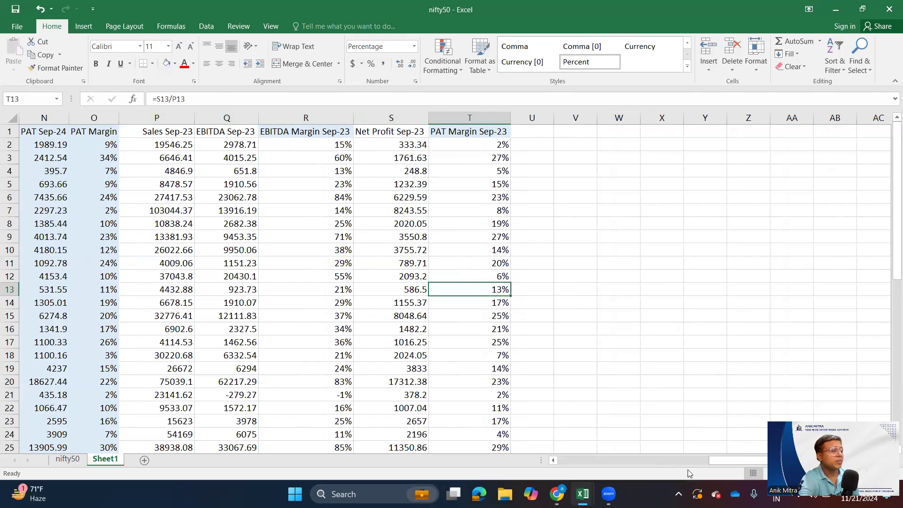
{"action": "left_click", "coordinate": [495, 112]}
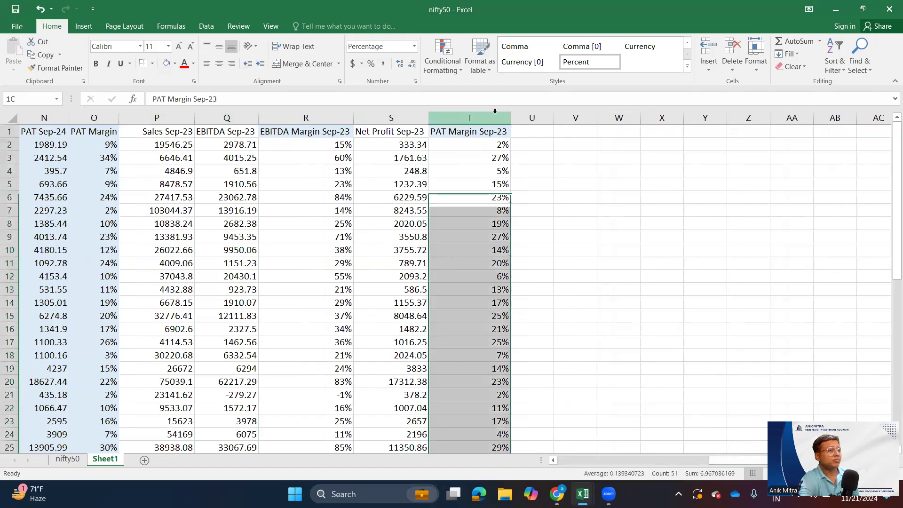
{"action": "left_click_drag", "start_coordinate": [163, 113], "coordinate": [469, 152]}
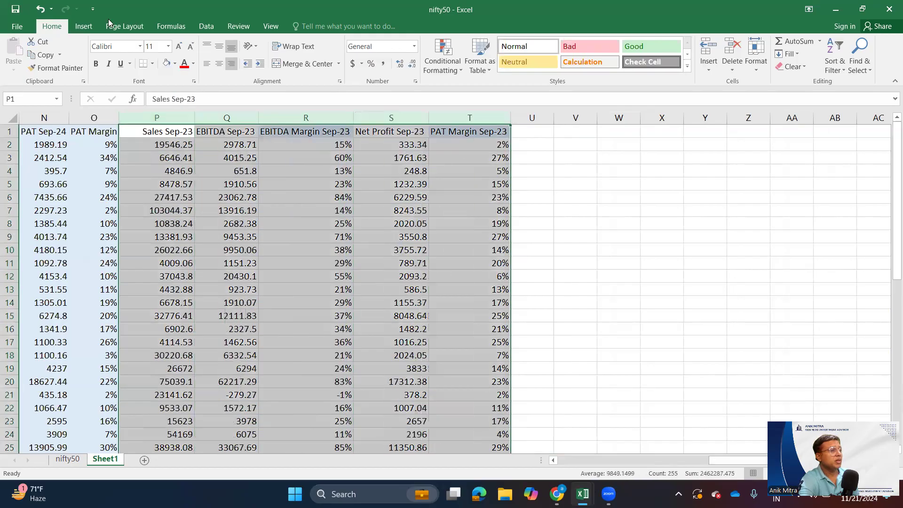
{"action": "left_click", "coordinate": [175, 64]}
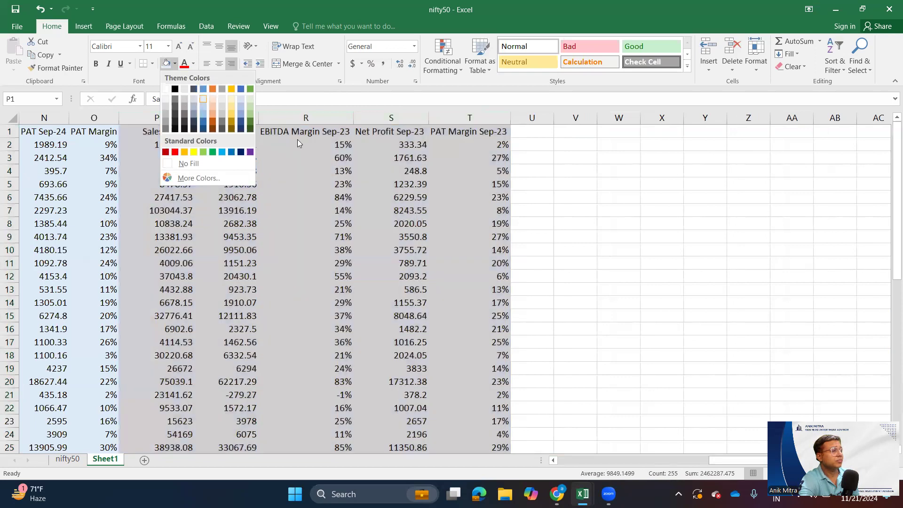
{"action": "left_click", "coordinate": [629, 210]}
{"action": "left_click", "coordinate": [530, 212]}
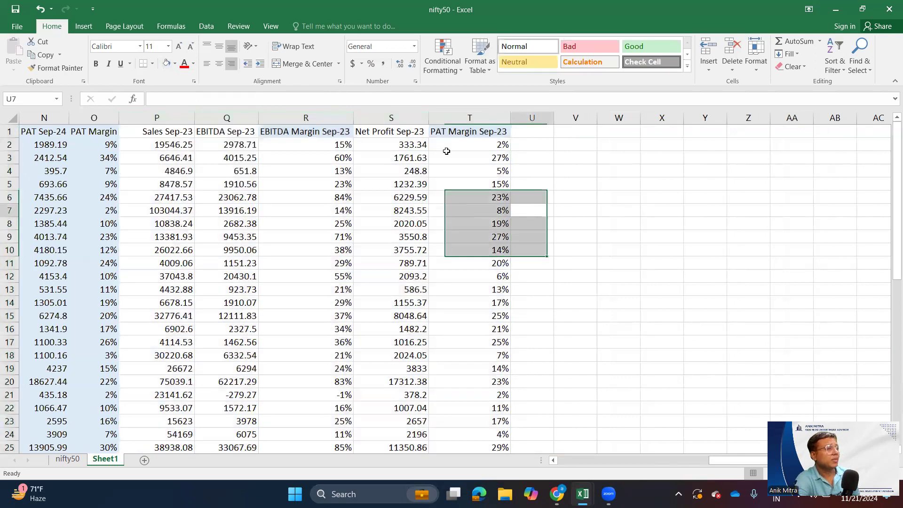
{"action": "left_click_drag", "start_coordinate": [157, 118], "coordinate": [471, 131]}
{"action": "left_click", "coordinate": [170, 66]}
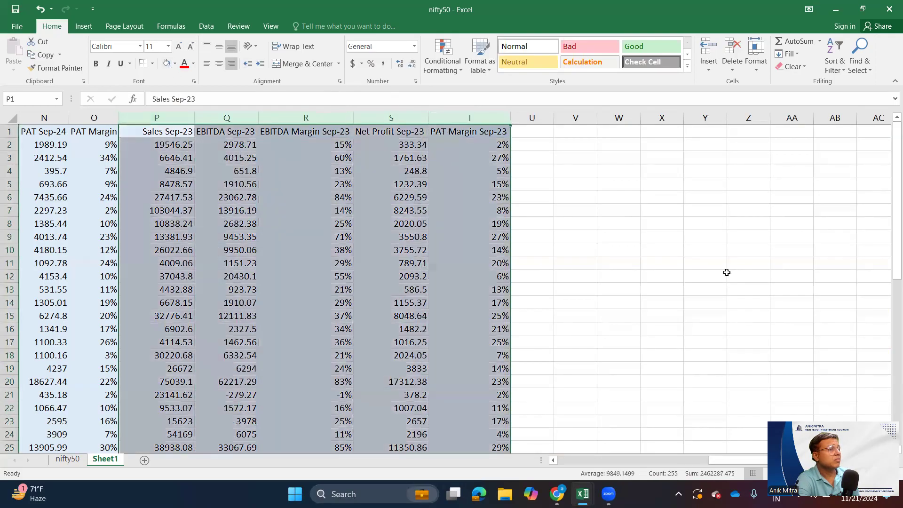
{"action": "left_click", "coordinate": [734, 276]}
{"action": "left_click_drag", "start_coordinate": [174, 119], "coordinate": [444, 141]}
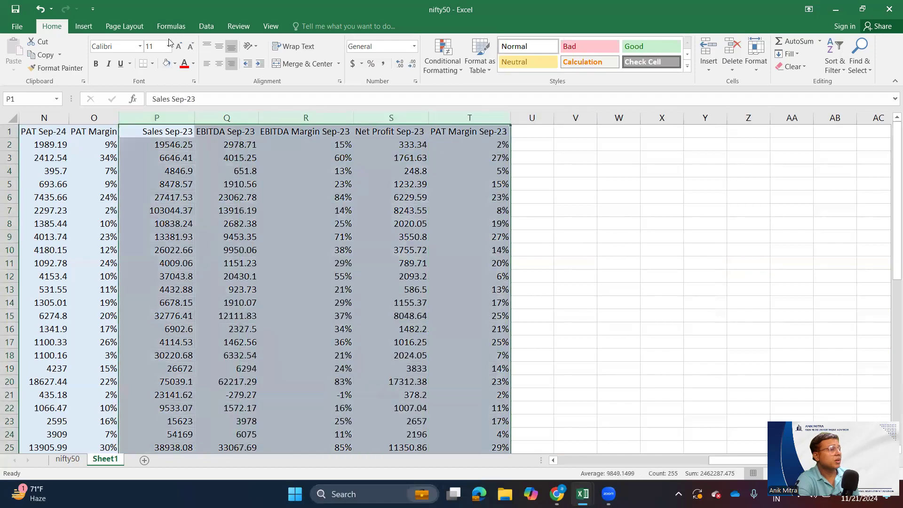
{"action": "left_click", "coordinate": [176, 65]}
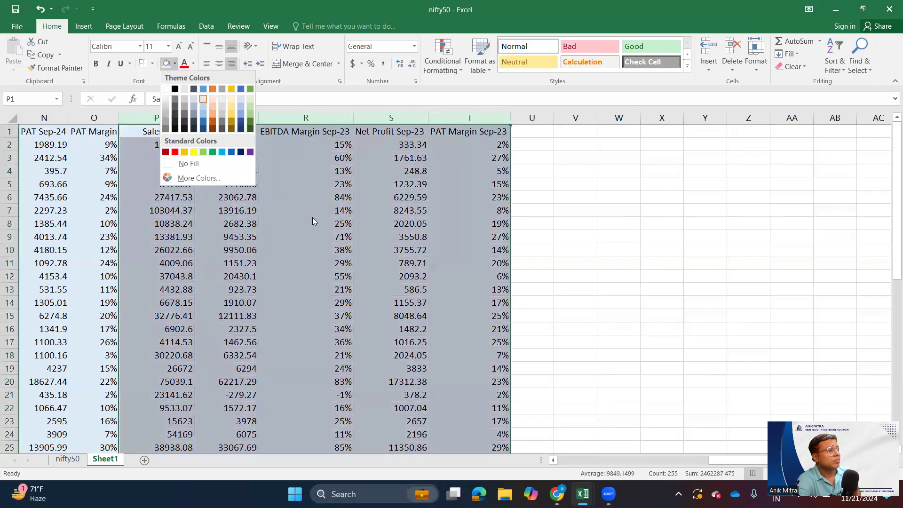
{"action": "left_click", "coordinate": [313, 218]}
{"action": "left_click", "coordinate": [213, 216]}
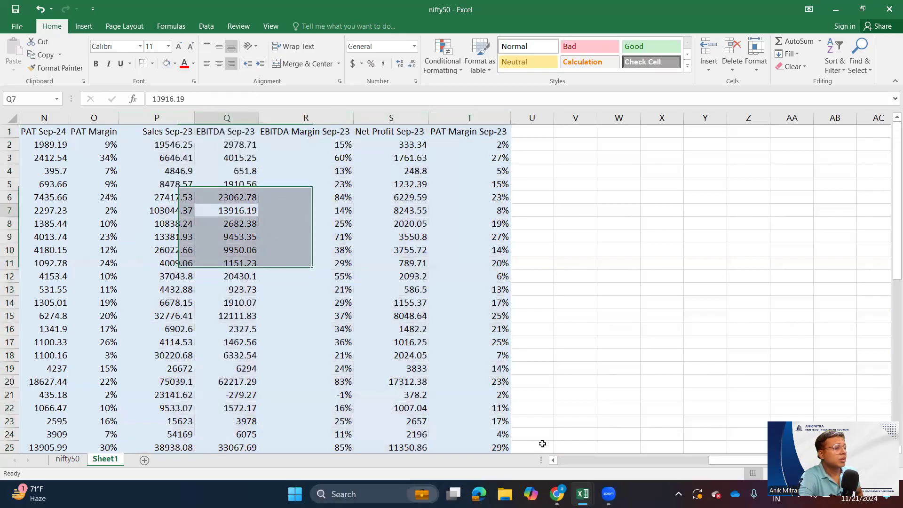
- AutoFit the widths of the Sep-24 and Sep-23 columns K to T
{"action": "left_click_drag", "start_coordinate": [716, 462], "coordinate": [673, 460]}
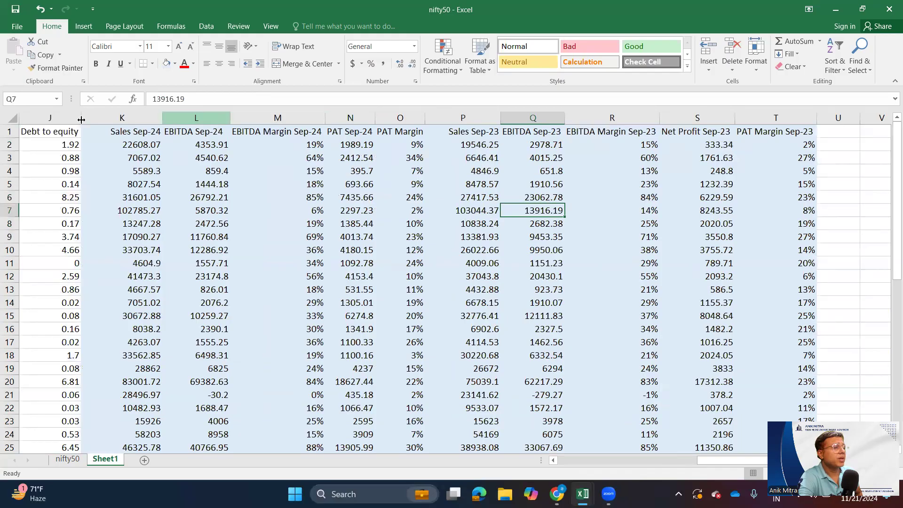
{"action": "left_click_drag", "start_coordinate": [122, 118], "coordinate": [748, 94]}
{"action": "left_click", "coordinate": [759, 68]}
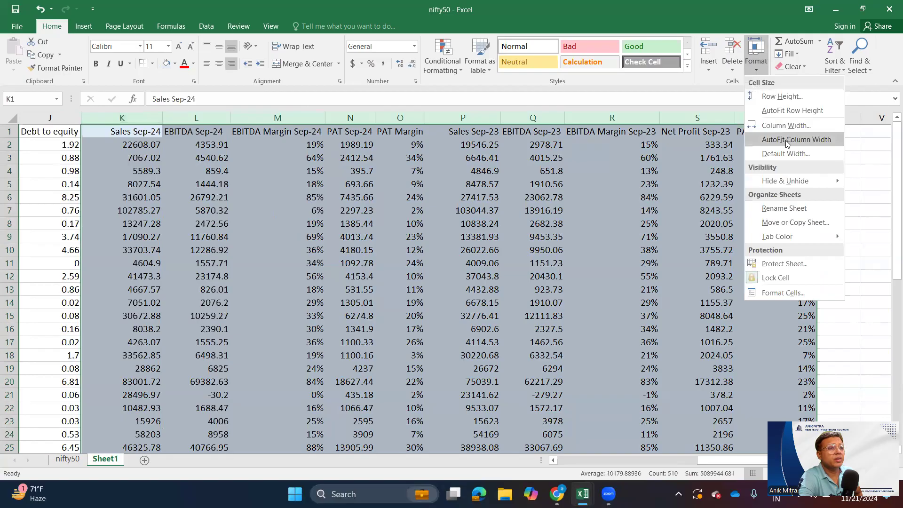
{"action": "left_click", "coordinate": [787, 144]}
{"action": "left_click", "coordinate": [414, 260]}
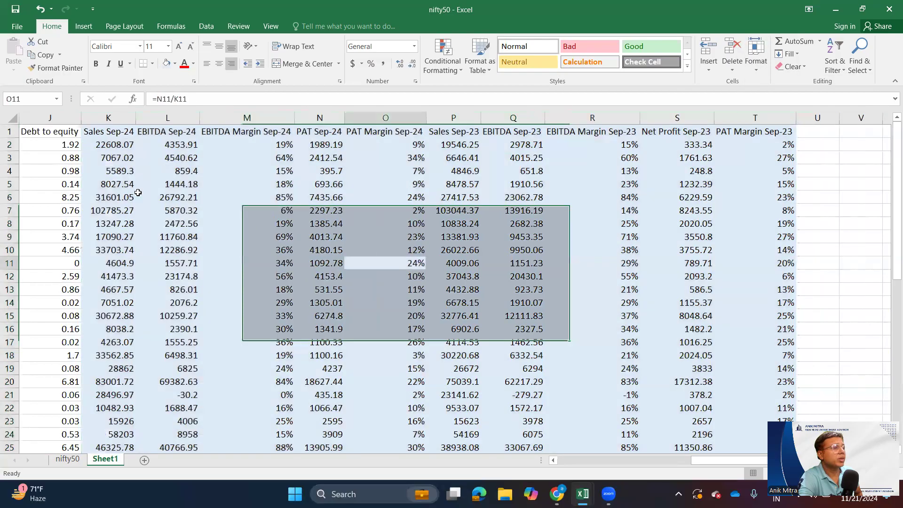
{"action": "left_click", "coordinate": [174, 131]}
{"action": "left_click", "coordinate": [240, 135]}
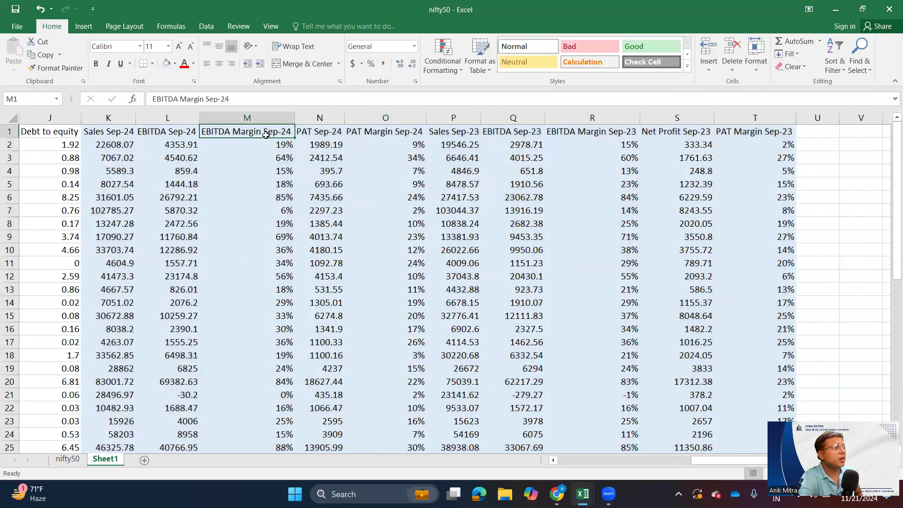
{"action": "left_click", "coordinate": [319, 135]}
{"action": "left_click", "coordinate": [376, 131]}
{"action": "left_click", "coordinate": [383, 118]}
- Fill the Sep-23 columns P to T with grey to set them apart from the blue Sep-24 columns
{"action": "left_click_drag", "start_coordinate": [453, 118], "coordinate": [762, 117]}
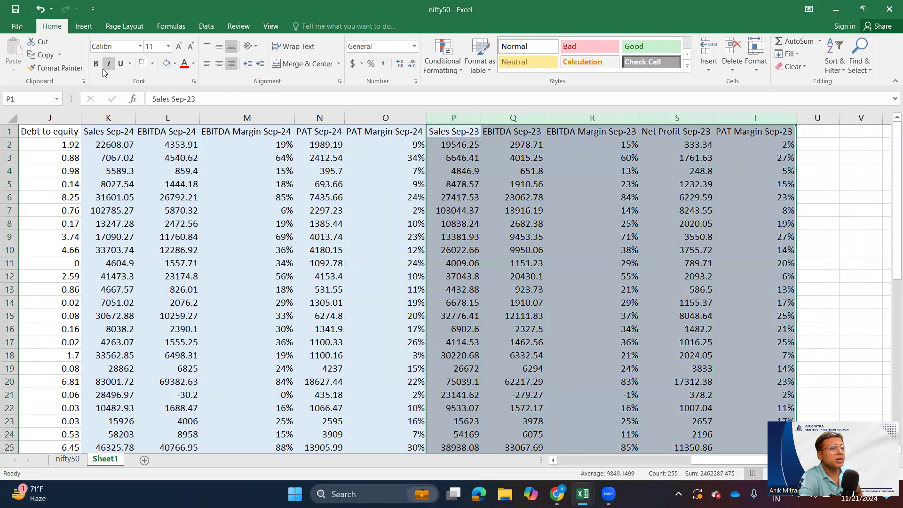
{"action": "left_click", "coordinate": [175, 63]}
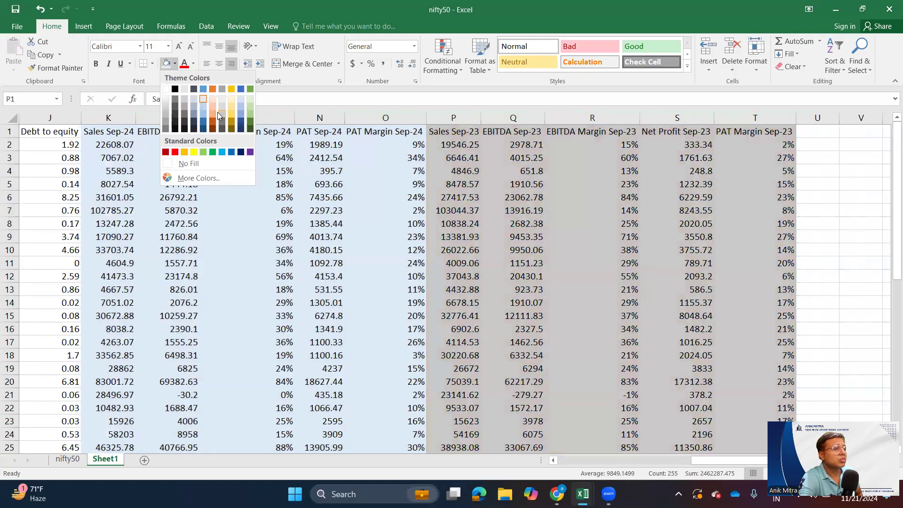
{"action": "left_click", "coordinate": [217, 112]}
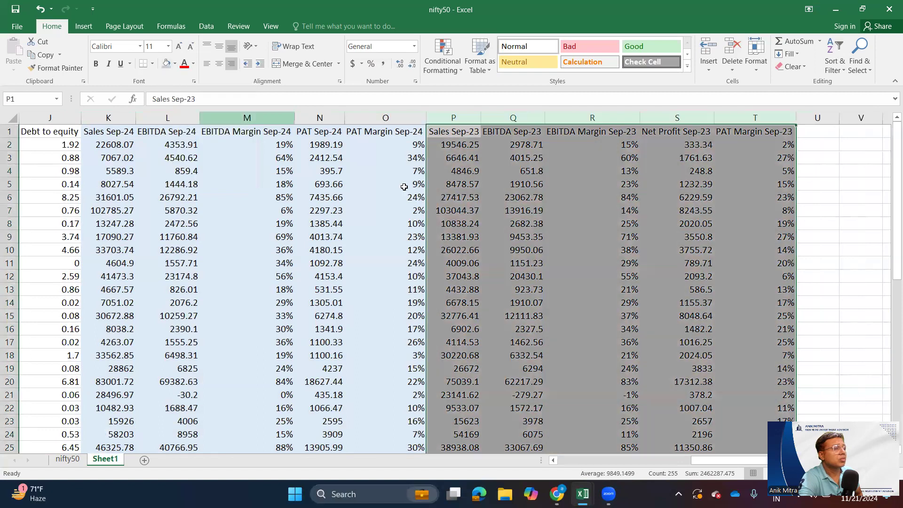
{"action": "left_click", "coordinate": [461, 288]}
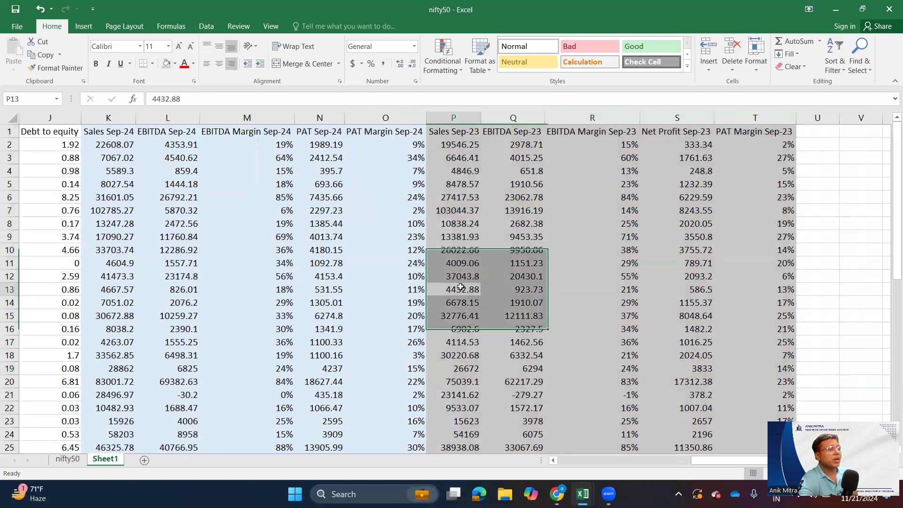
{"action": "left_click", "coordinate": [131, 183]}
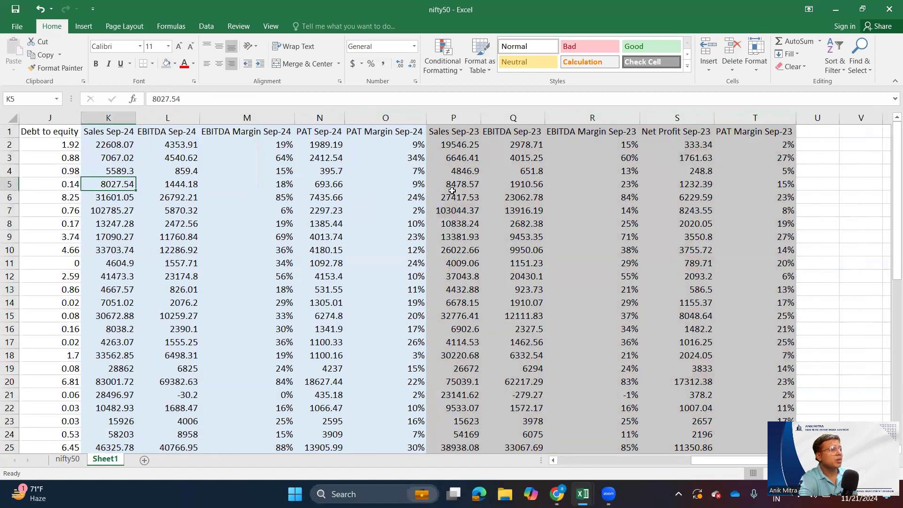
- Enter the heading %change YoY in U1
{"action": "left_click", "coordinate": [816, 133]}
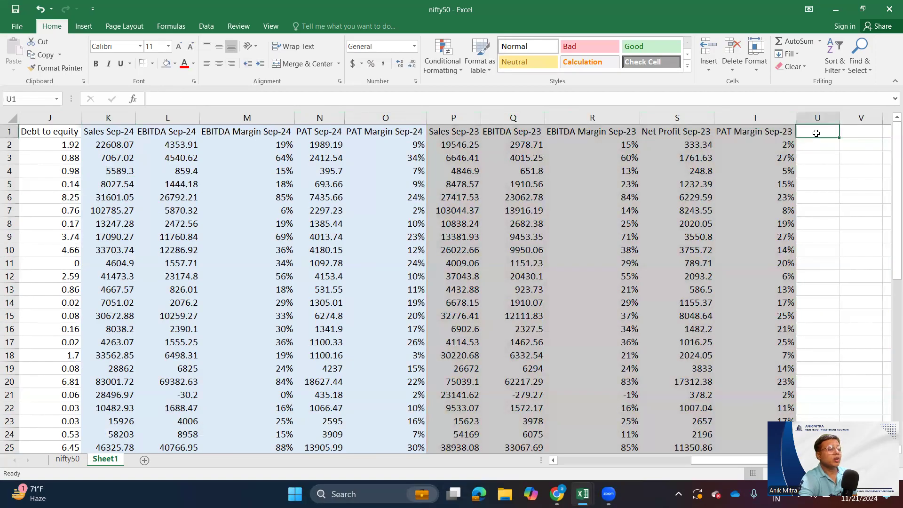
{"action": "type", "text": "%change YoY"}
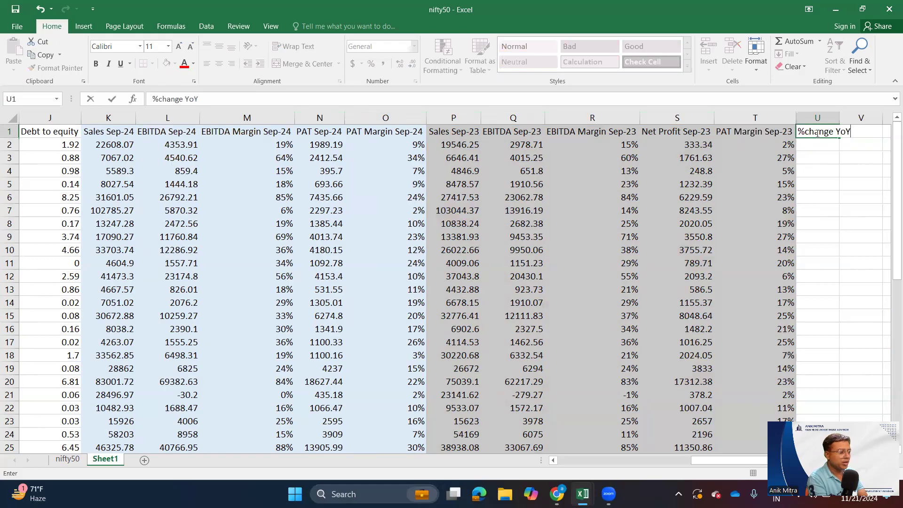
{"action": "key", "text": "Return"}
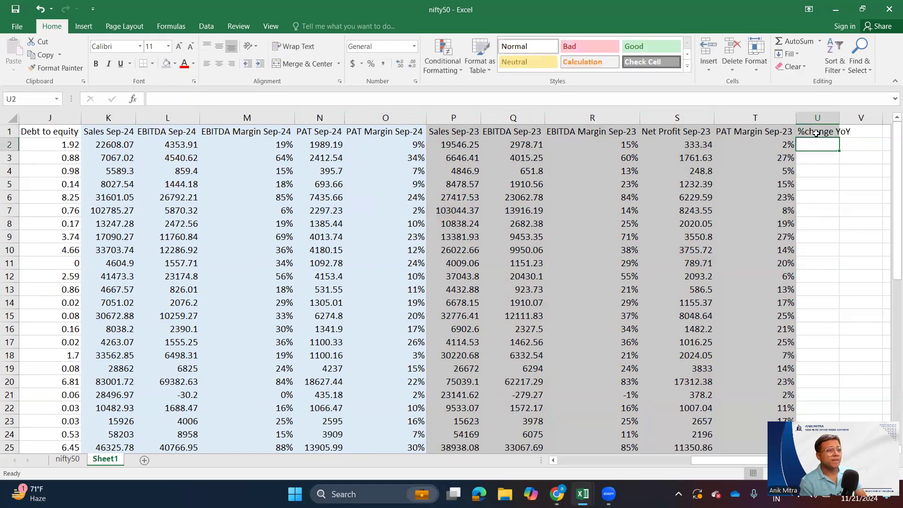
- Put Sales in front of the heading in U1 so it reads Sales %change YoY
{"action": "left_click", "coordinate": [816, 134]}
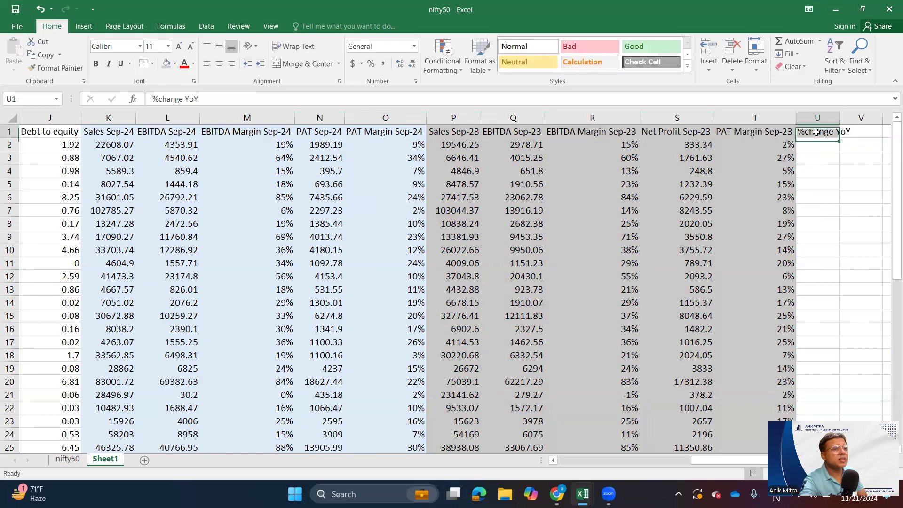
{"action": "left_click", "coordinate": [152, 99]}
{"action": "type", "text": "Sales"}
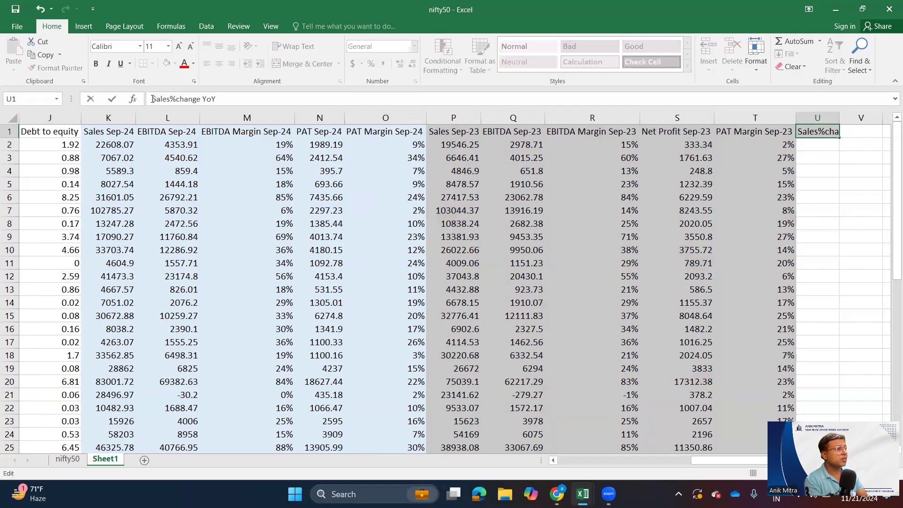
{"action": "key", "text": "Return"}
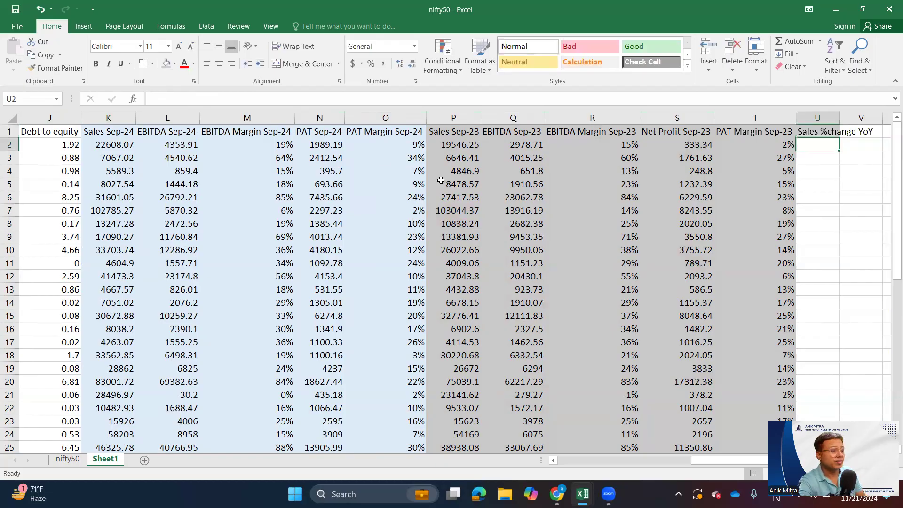
- Try the formula =K2/-1 as a percentage in U2 for the first company's sales change, and clear the entry
{"action": "type", "text": "="}
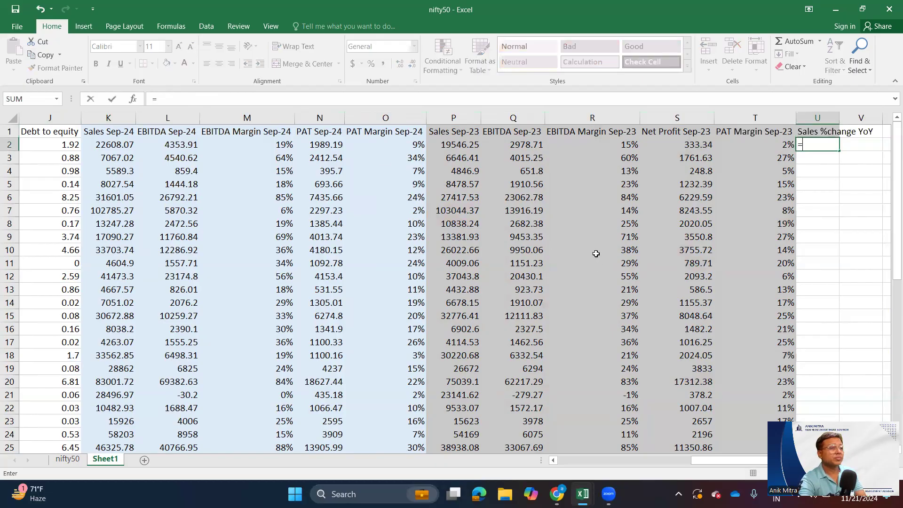
{"action": "left_click", "coordinate": [471, 145]}
{"action": "left_click", "coordinate": [111, 141]}
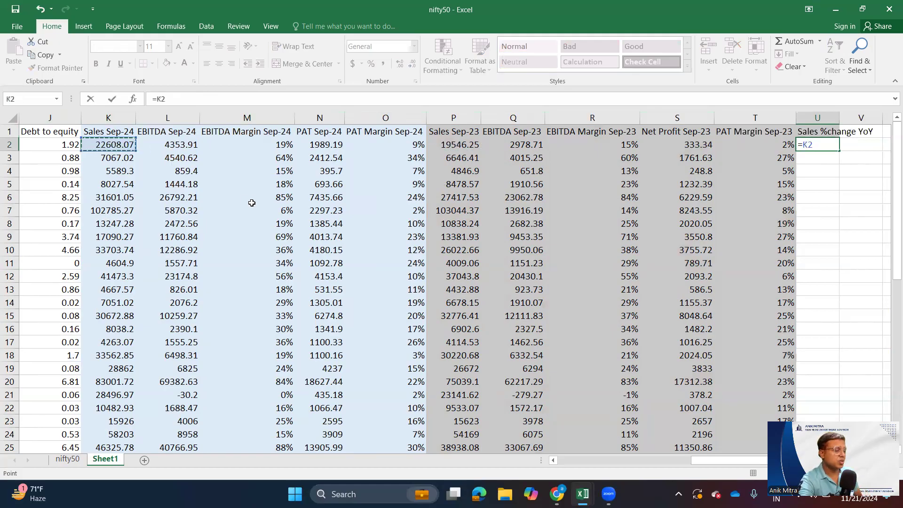
{"action": "type", "text": "/"}
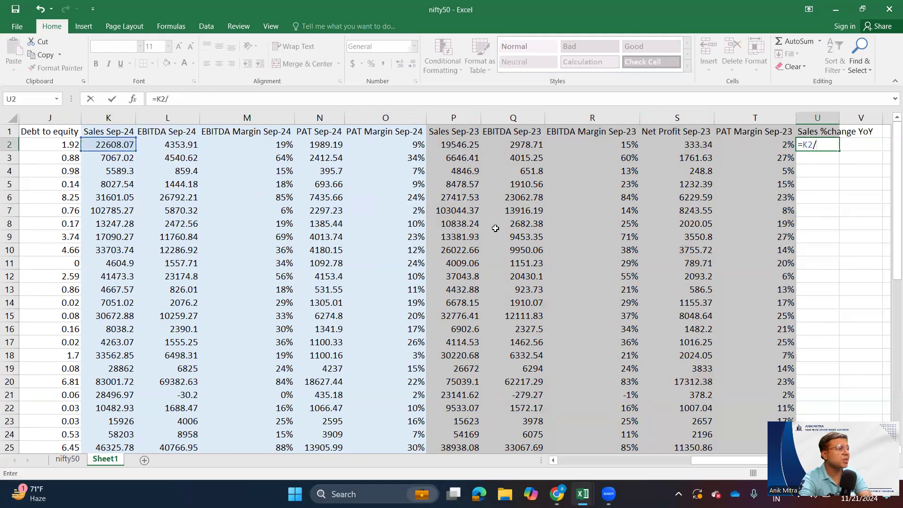
{"action": "left_click", "coordinate": [461, 146]}
{"action": "type", "text": "-"}
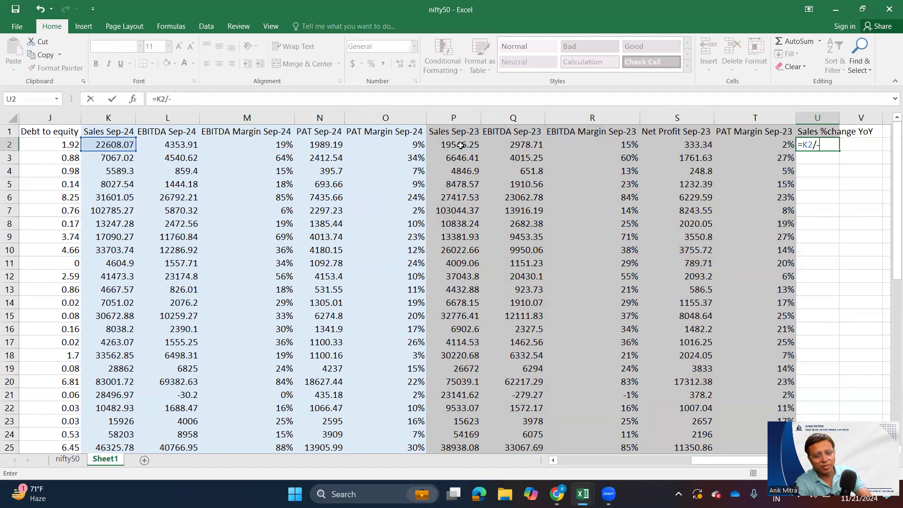
{"action": "type", "text": "1"}
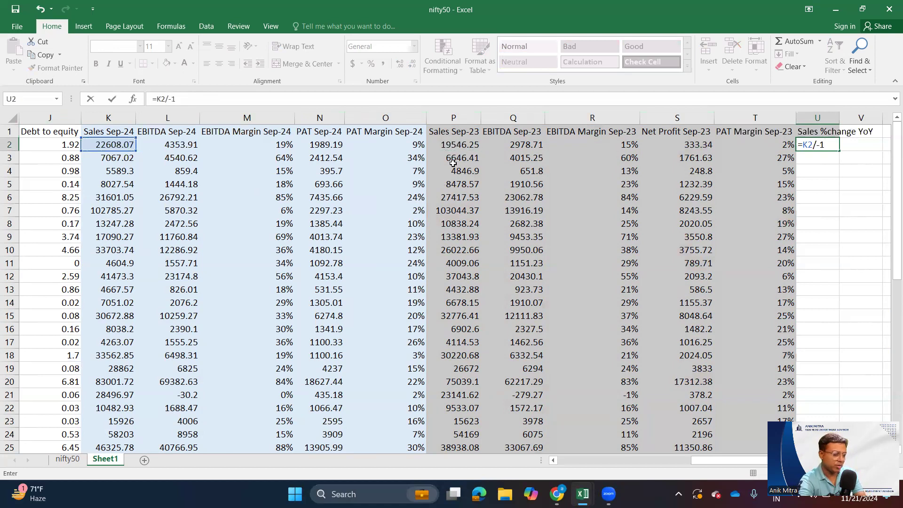
{"action": "key", "text": "Return"}
{"action": "left_click", "coordinate": [838, 144]}
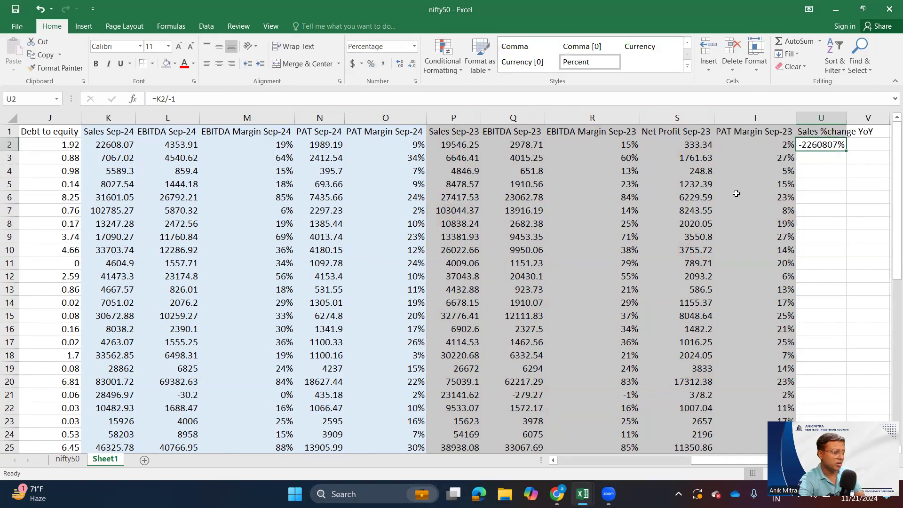
{"action": "key", "text": "Delete"}
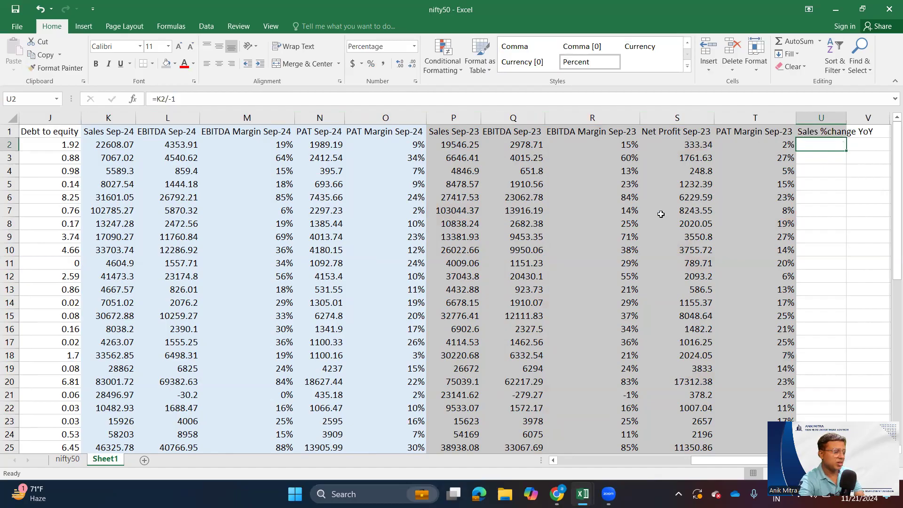
- Calculate the year-on-year sales change in U2 with =K2/P2-1 and fill the formula down column U
{"action": "type", "text": "="}
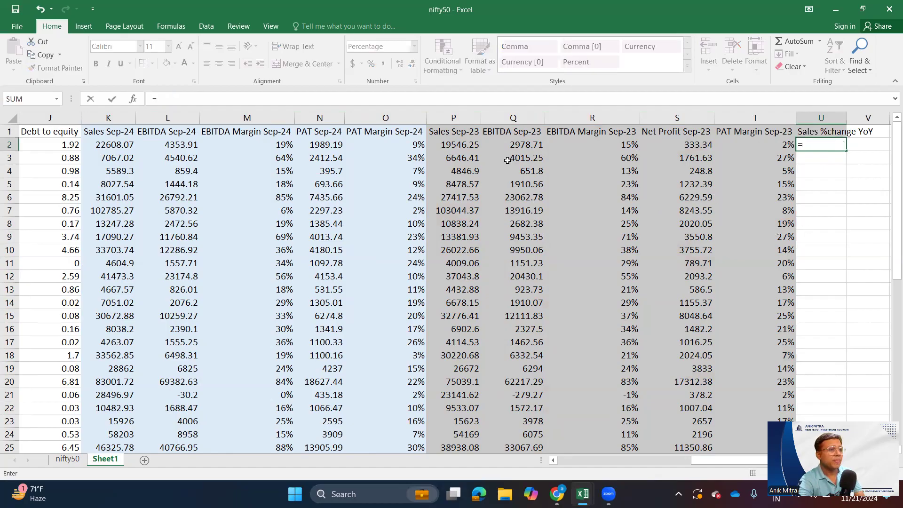
{"action": "left_click", "coordinate": [111, 144]}
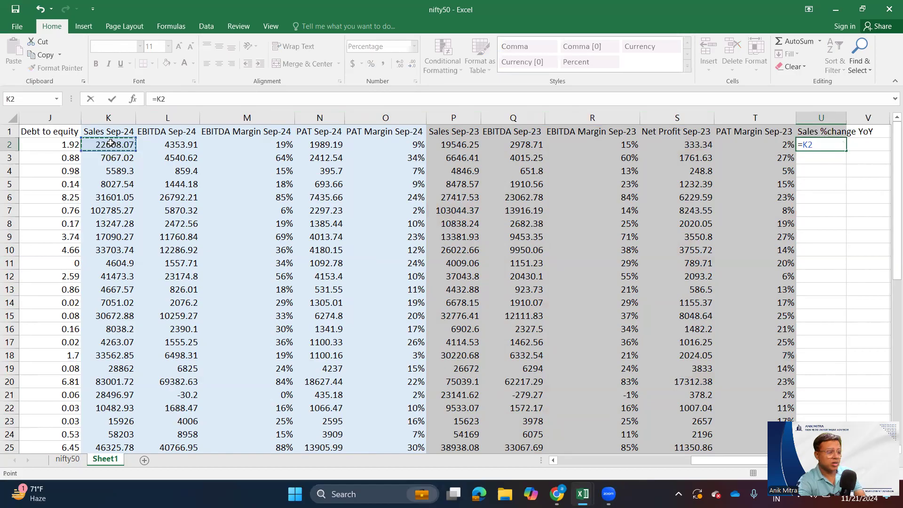
{"action": "type", "text": "/"}
{"action": "left_click", "coordinate": [442, 147]}
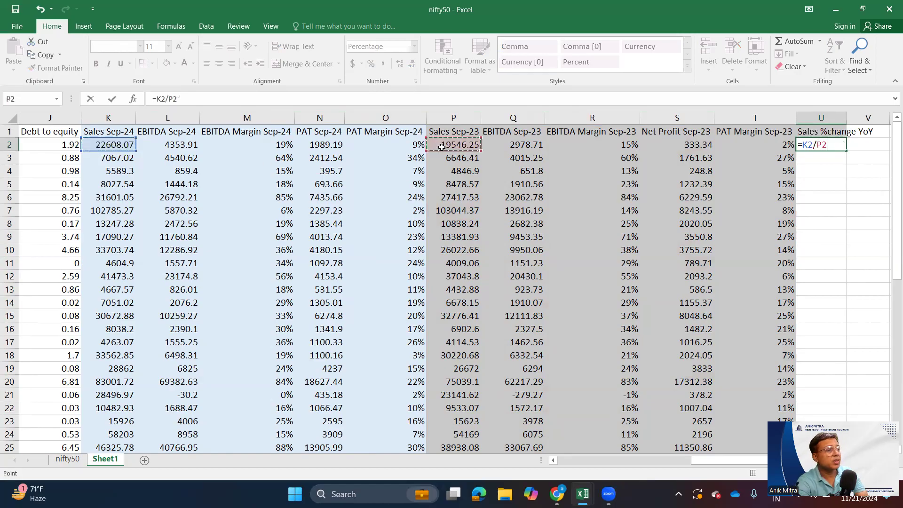
{"action": "type", "text": "-1"}
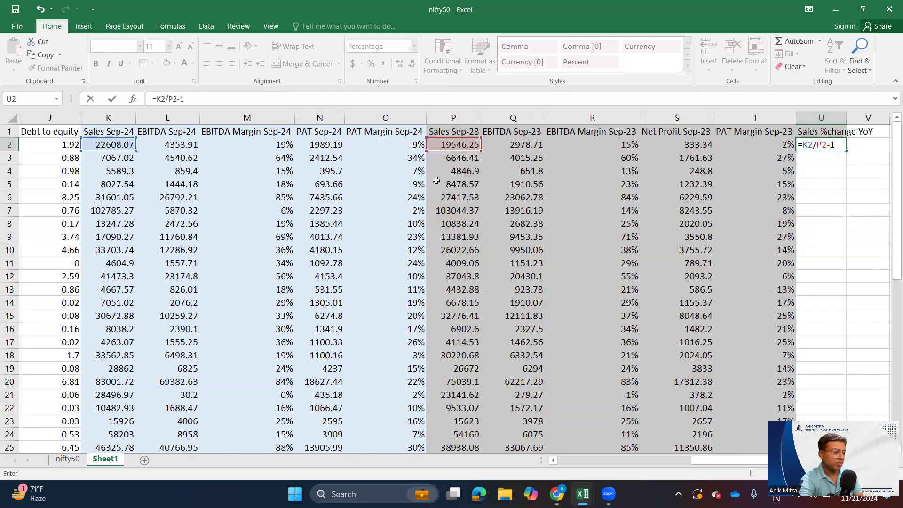
{"action": "key", "text": "Return"}
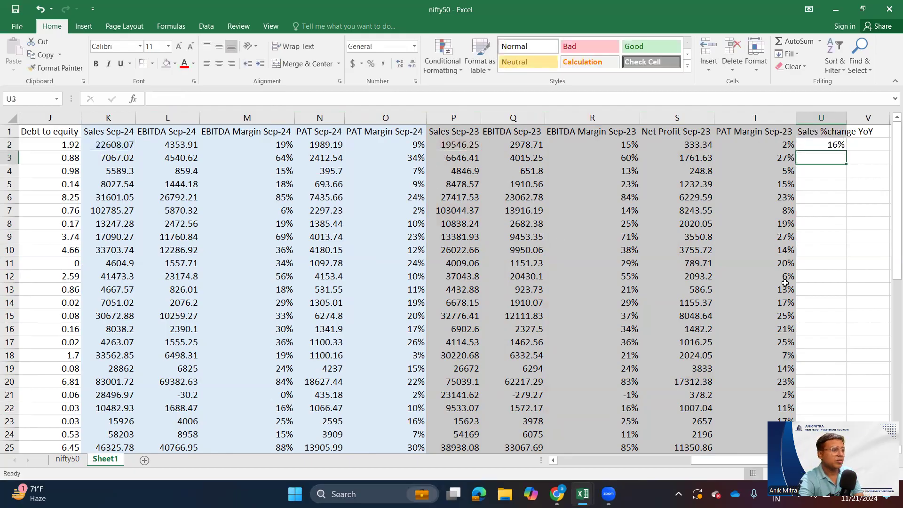
{"action": "left_click", "coordinate": [842, 145]}
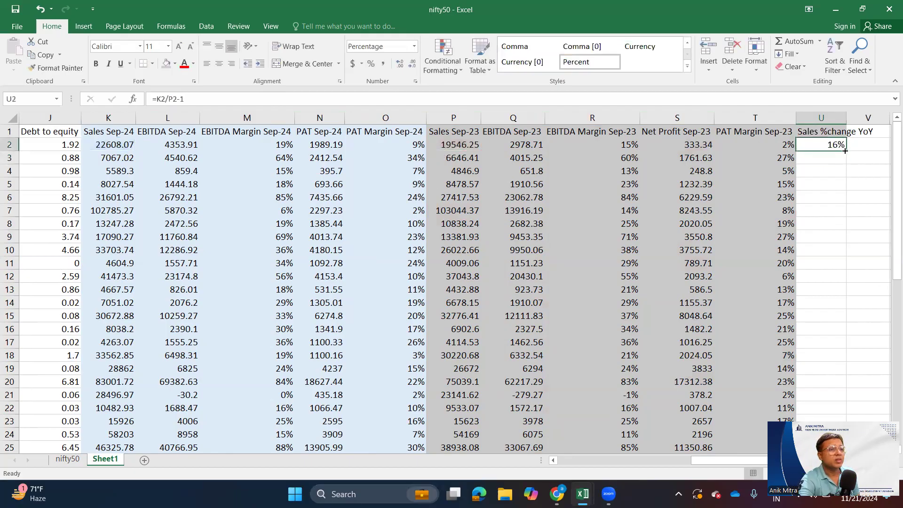
{"action": "double_click", "coordinate": [846, 151]}
- Fill the Sales %change YoY column U with white and autofit its width to the heading
{"action": "left_click", "coordinate": [821, 118]}
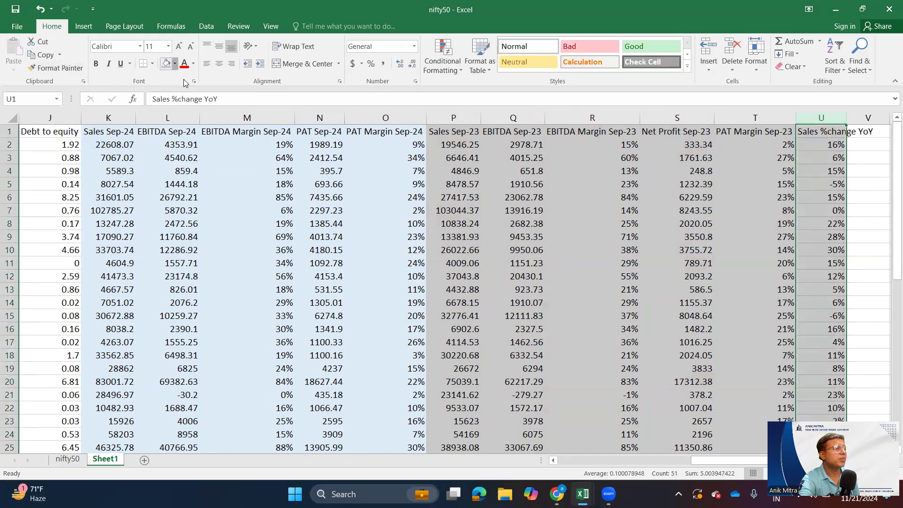
{"action": "left_click", "coordinate": [175, 64]}
{"action": "left_click", "coordinate": [168, 89]}
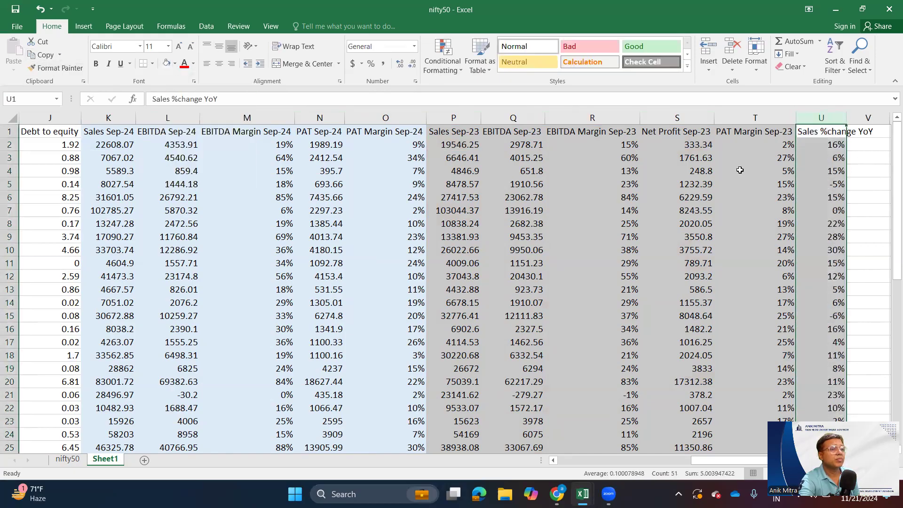
{"action": "left_click", "coordinate": [819, 163]}
{"action": "left_click", "coordinate": [839, 123]}
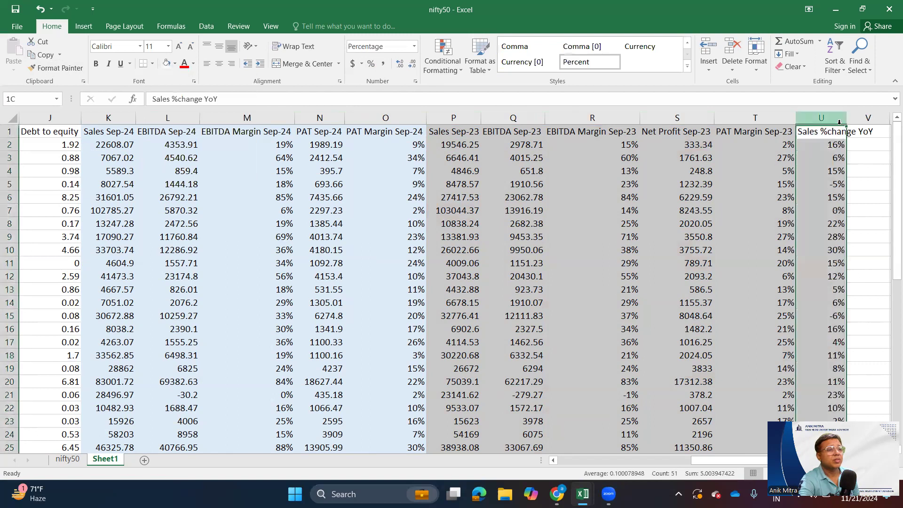
{"action": "double_click", "coordinate": [846, 121]}
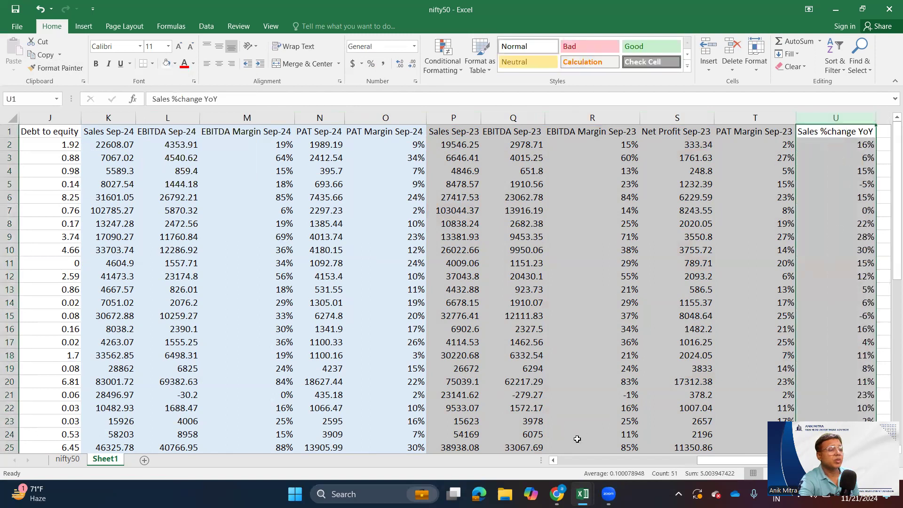
{"action": "left_click_drag", "start_coordinate": [835, 461], "coordinate": [716, 461]}
{"action": "left_click_drag", "start_coordinate": [594, 456], "coordinate": [746, 479]}
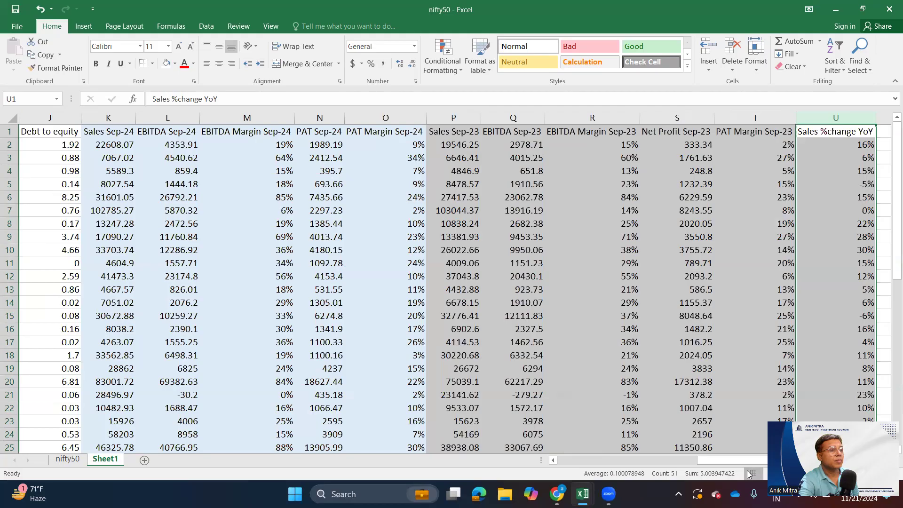
{"action": "left_click", "coordinate": [771, 170]}
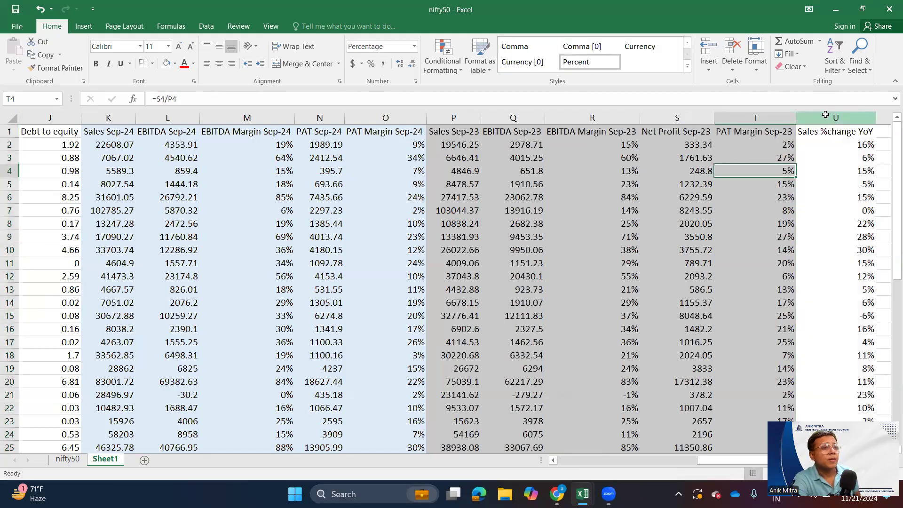
{"action": "left_click", "coordinate": [825, 115]}
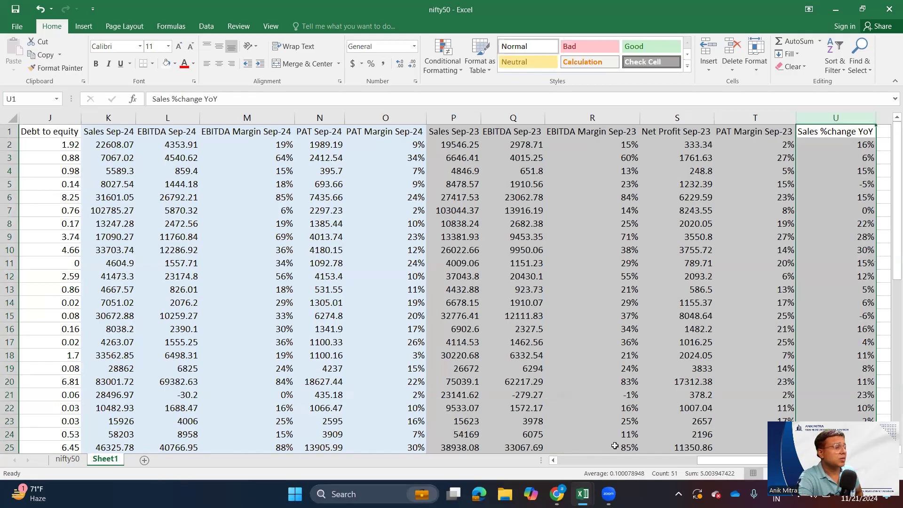
{"action": "mouse_move", "coordinate": [741, 461]}
{"action": "left_mouse_down"}
{"action": "mouse_move", "coordinate": [541, 460]}
{"action": "mouse_move", "coordinate": [748, 460]}
{"action": "left_mouse_up"}
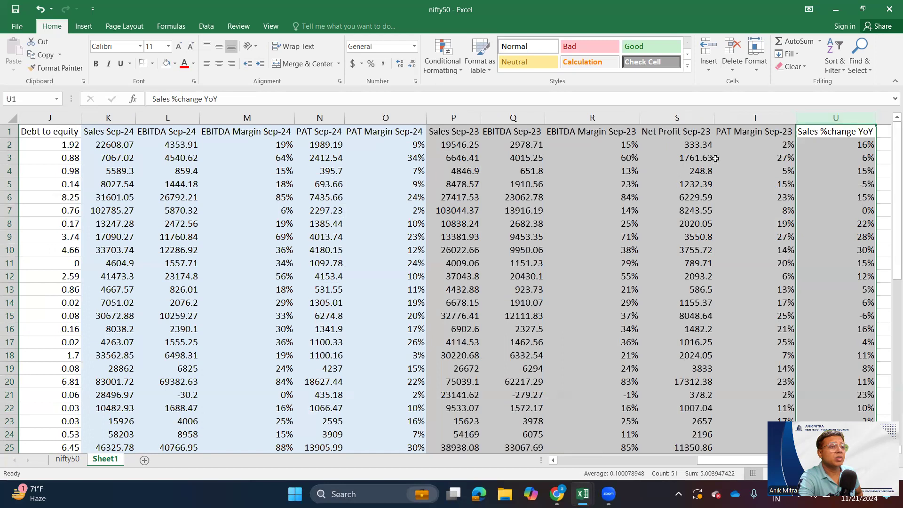
{"action": "left_click", "coordinate": [683, 173]}
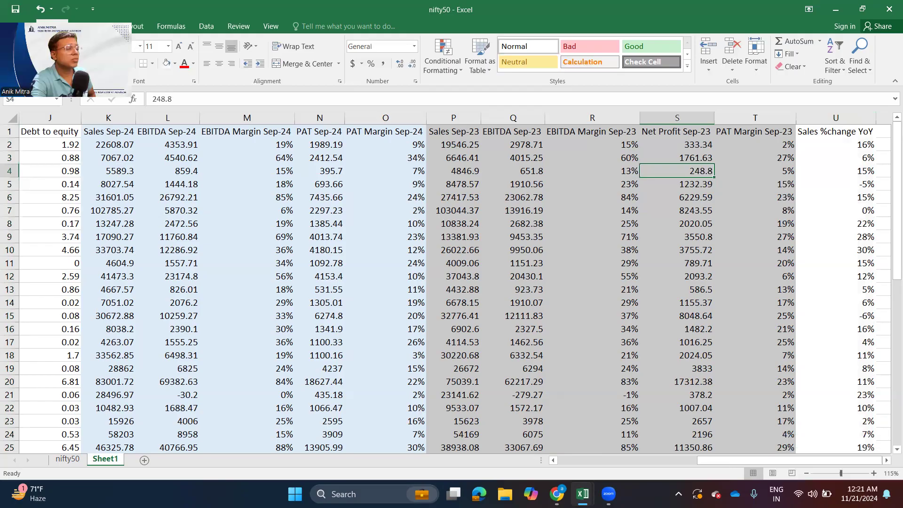
- Enter the heading EBITDA % change YoY in V1
{"action": "left_click", "coordinate": [887, 461]}
{"action": "left_click", "coordinate": [886, 461]}
{"action": "left_click", "coordinate": [886, 461]}
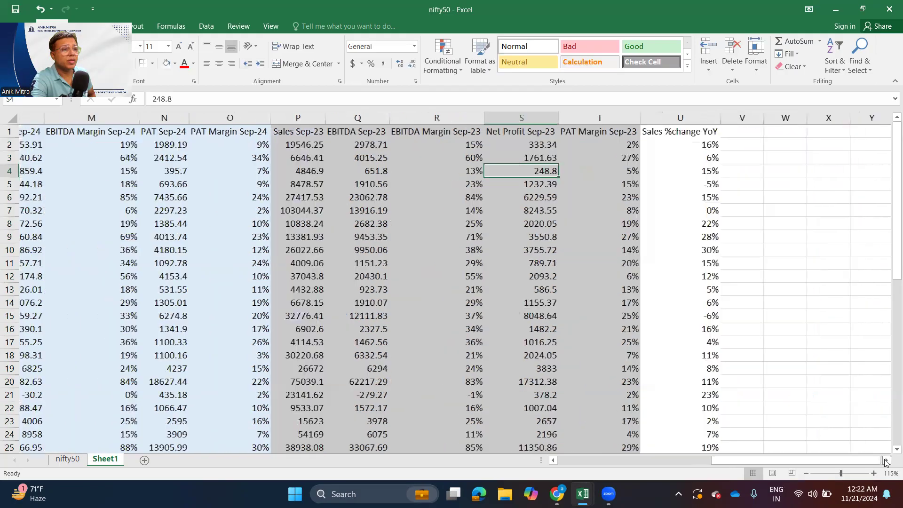
{"action": "scroll", "coordinate": [607, 134], "scroll_direction": "right", "scroll_amount": 2}
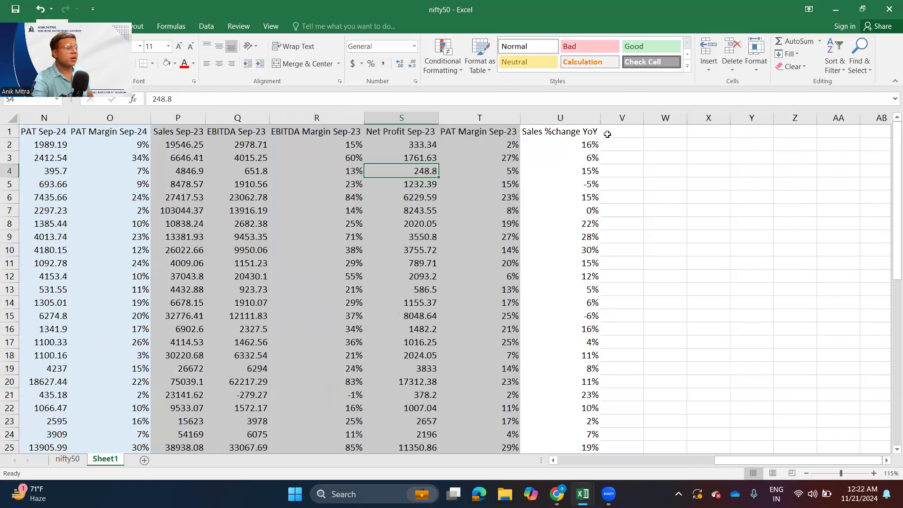
{"action": "left_click", "coordinate": [607, 134]}
{"action": "type", "text": "EBIT"}
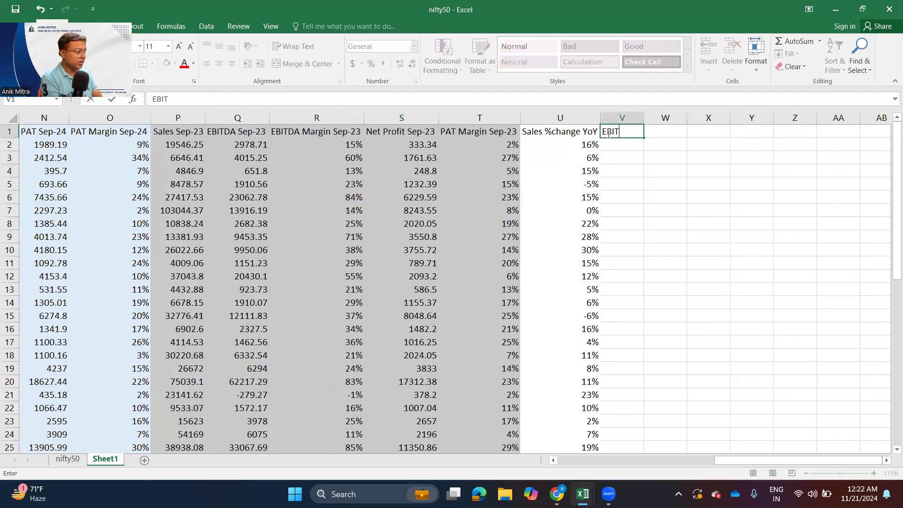
{"action": "type", "text": "DA %"}
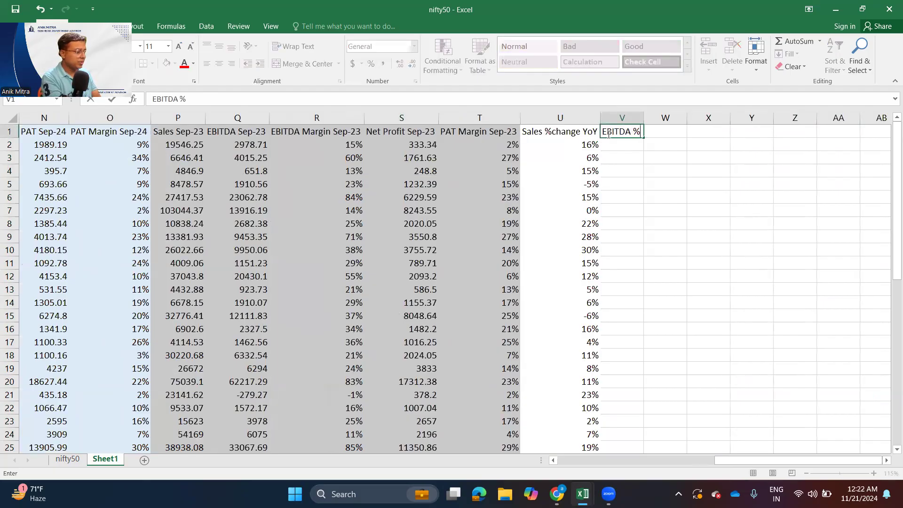
{"action": "type", "text": " change YoY"}
{"action": "key", "text": "Return"}
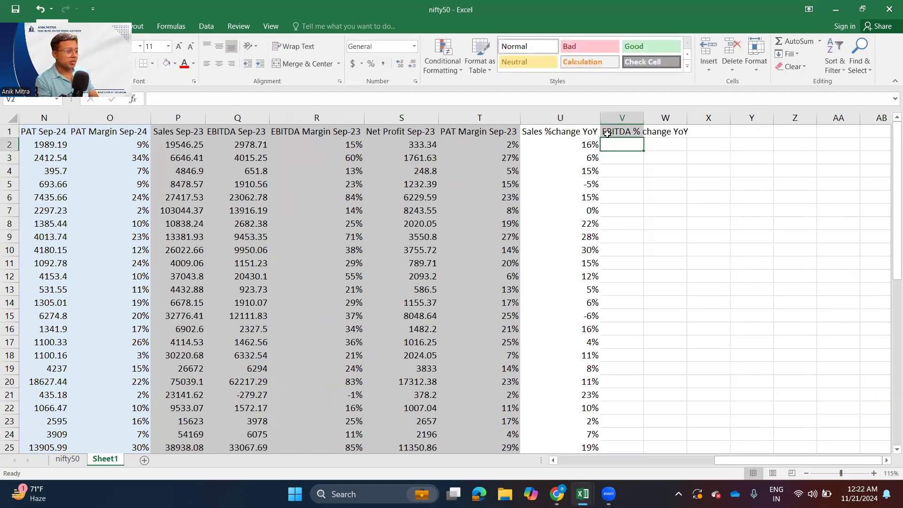
- Enter the formula =L2/Q2-1 in V2 to calculate the first company's year-on-year EBITDA change
{"action": "type", "text": "="}
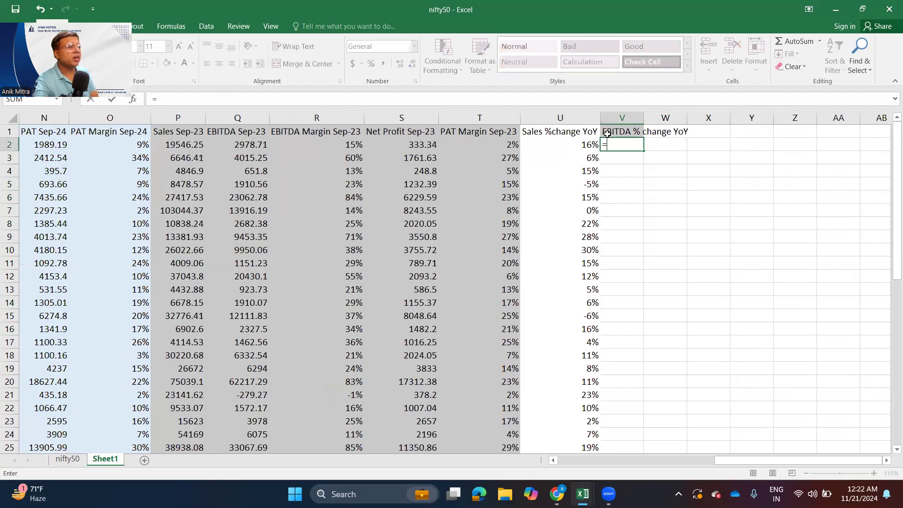
{"action": "left_click_drag", "start_coordinate": [724, 461], "coordinate": [656, 460]}
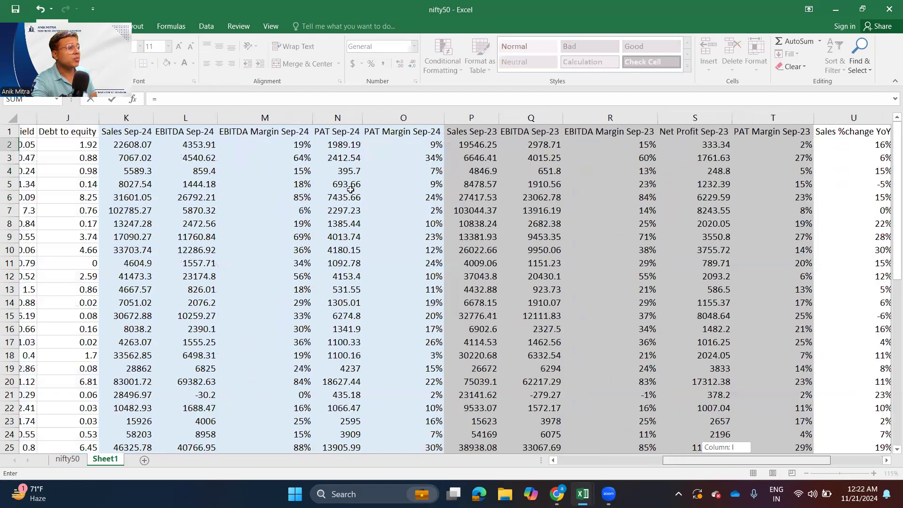
{"action": "left_click_drag", "start_coordinate": [350, 189], "coordinate": [289, 149]}
{"action": "left_click", "coordinate": [290, 149]}
{"action": "type", "text": "/"}
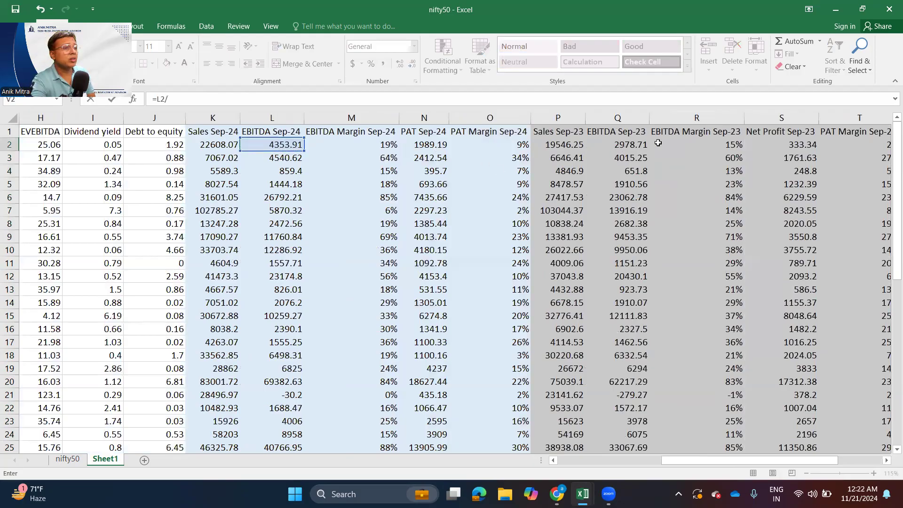
{"action": "left_click", "coordinate": [604, 145]}
{"action": "type", "text": "-1"}
{"action": "key", "text": "Return"}
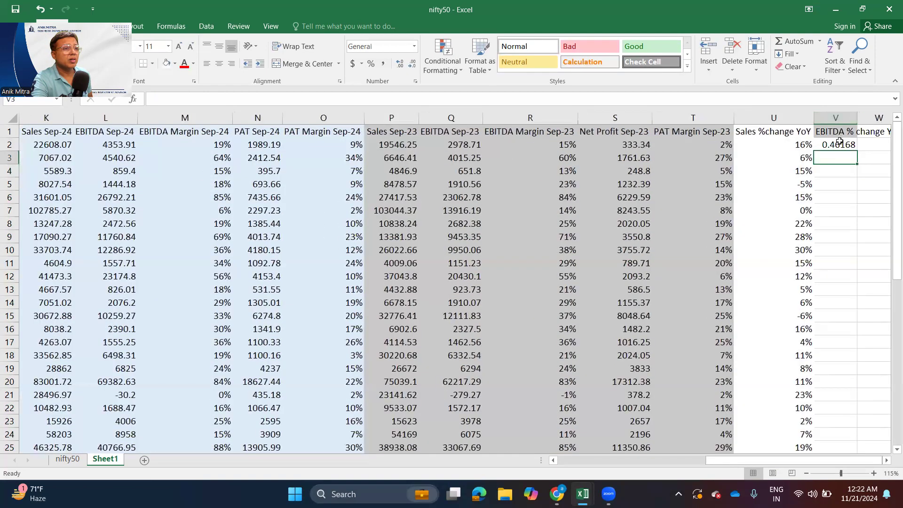
- Format V2 as a percentage, fill its formula down column V, and check the cell references in V2
{"action": "left_click", "coordinate": [839, 145]}
{"action": "left_click", "coordinate": [372, 64]}
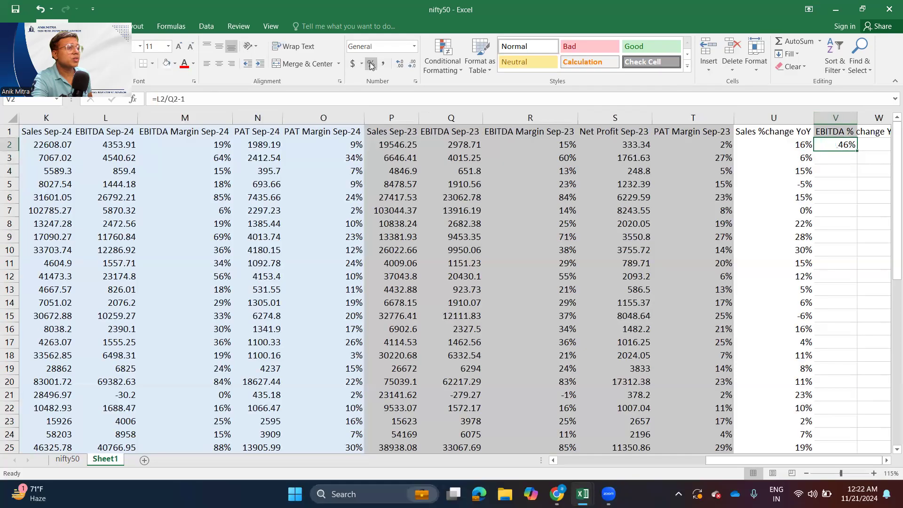
{"action": "double_click", "coordinate": [858, 151]}
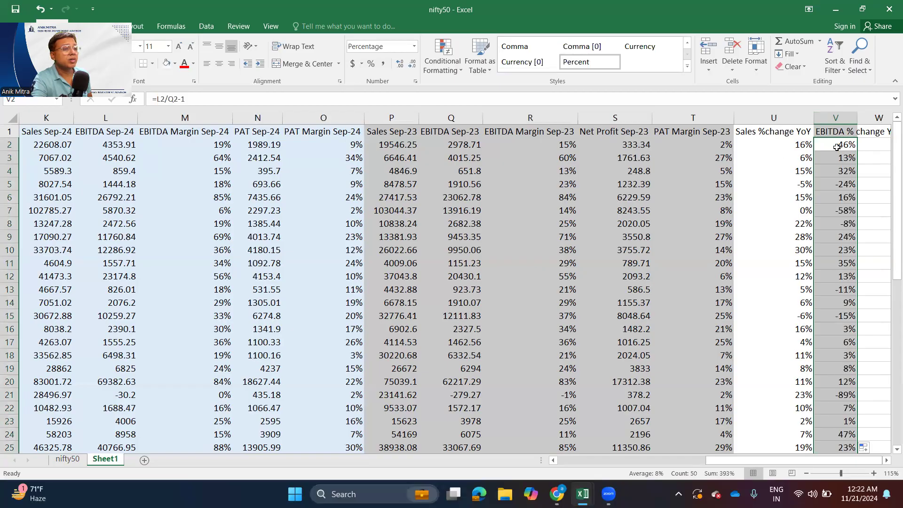
{"action": "double_click", "coordinate": [837, 147]}
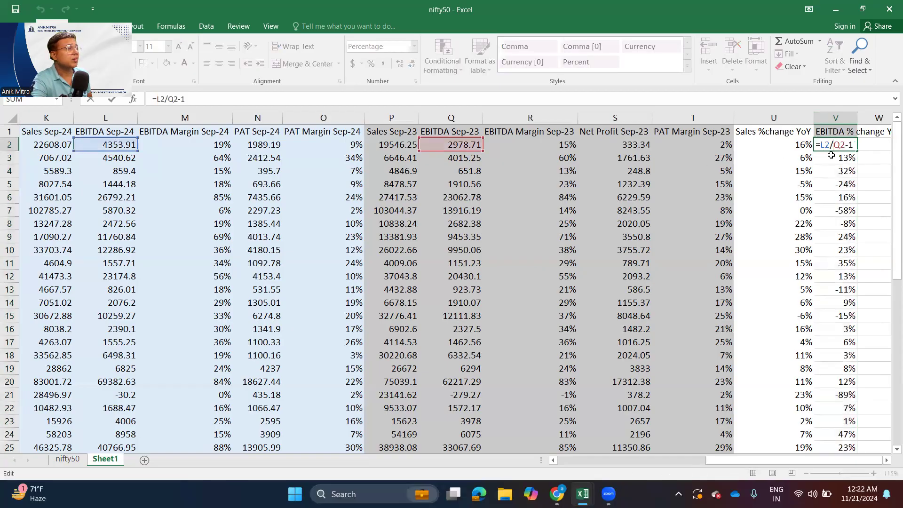
{"action": "key", "text": "Escape"}
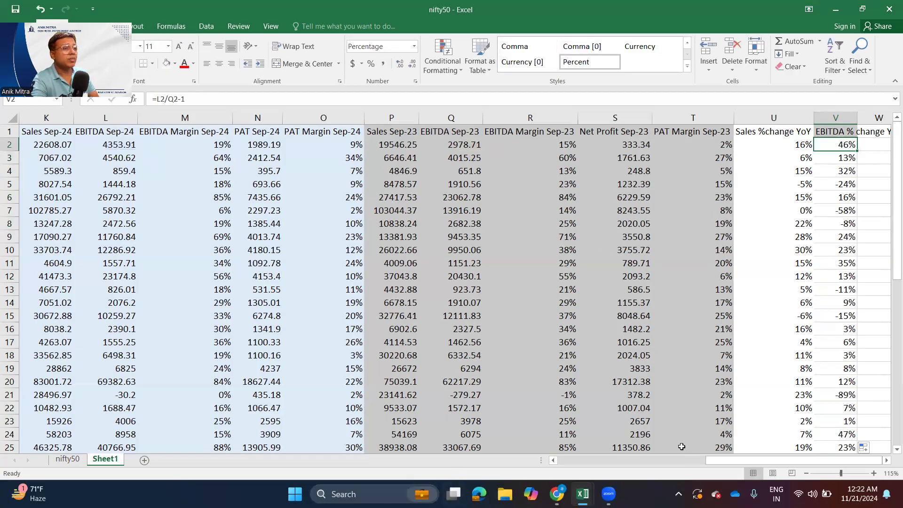
- Fill the Sales and EBITDA YoY change columns U and V with medium blue and autofit column V to its heading
{"action": "left_click", "coordinate": [309, 119]}
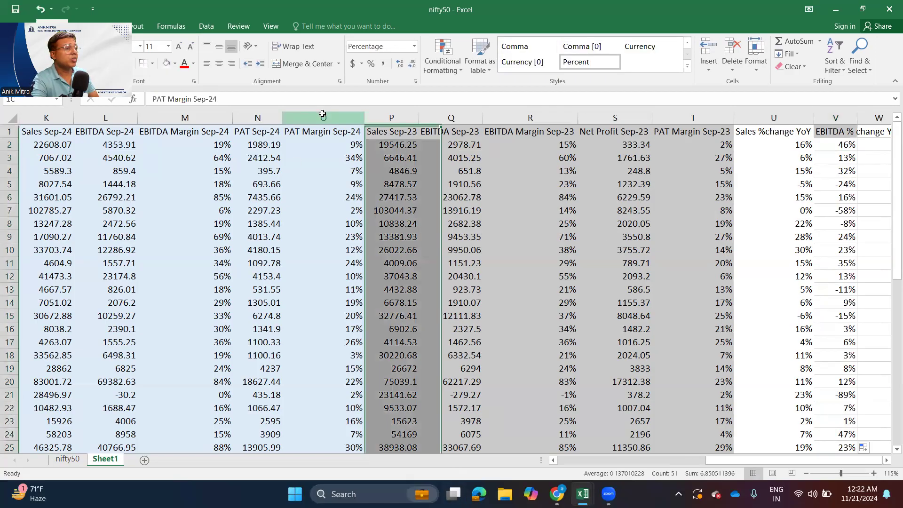
{"action": "left_click", "coordinate": [715, 120]}
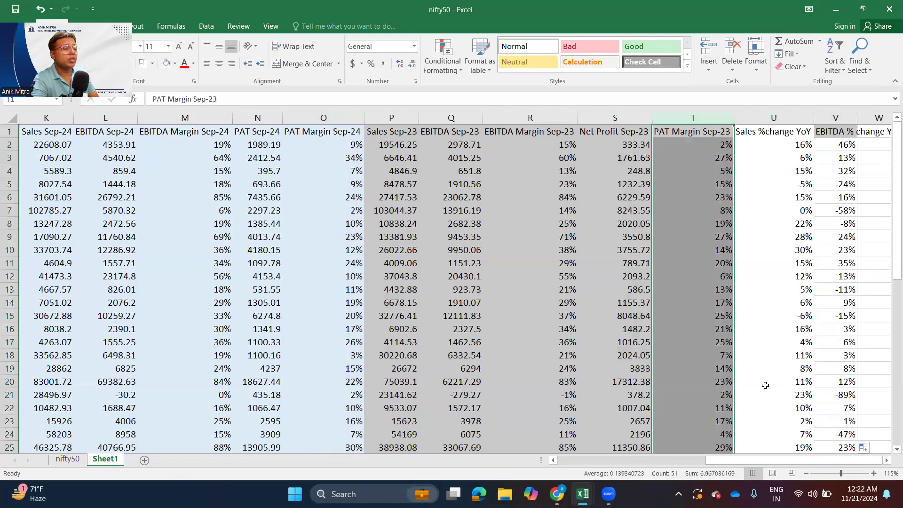
{"action": "left_click", "coordinate": [814, 461]}
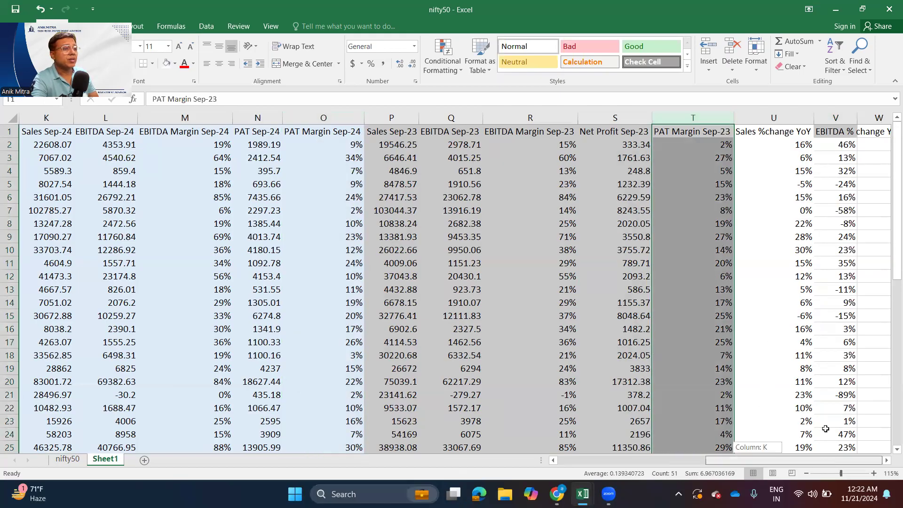
{"action": "left_click", "coordinate": [853, 116]}
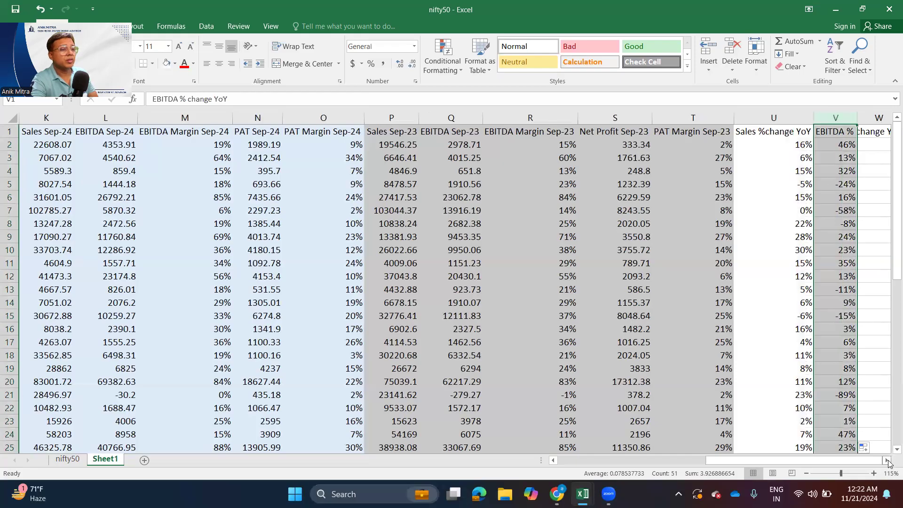
{"action": "left_click", "coordinate": [887, 461]}
{"action": "left_click", "coordinate": [888, 461]}
{"action": "left_click", "coordinate": [888, 461]}
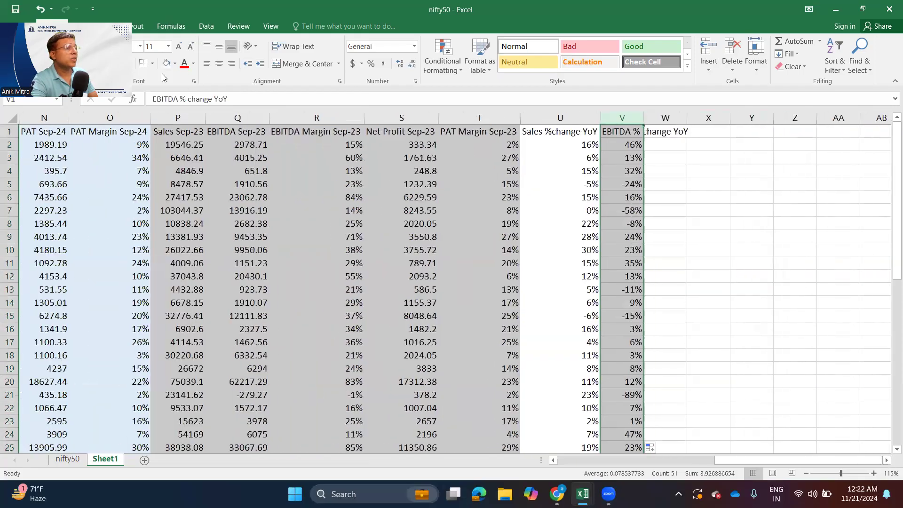
{"action": "left_click_drag", "start_coordinate": [574, 118], "coordinate": [611, 120]}
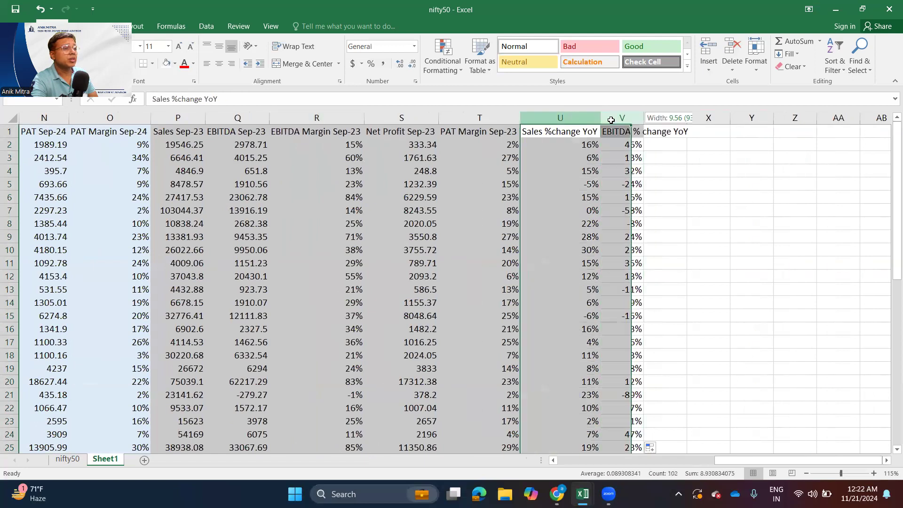
{"action": "left_click", "coordinate": [175, 63]}
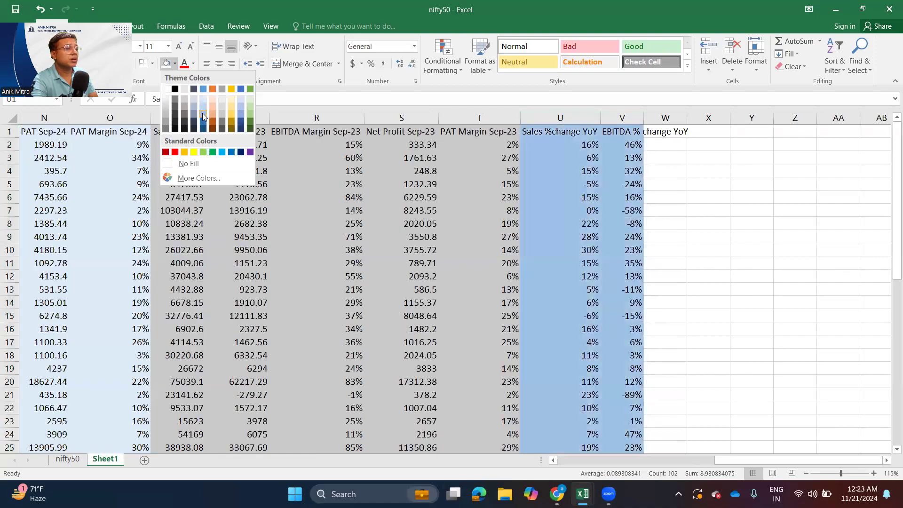
{"action": "left_click", "coordinate": [202, 113]}
{"action": "left_click", "coordinate": [663, 249]}
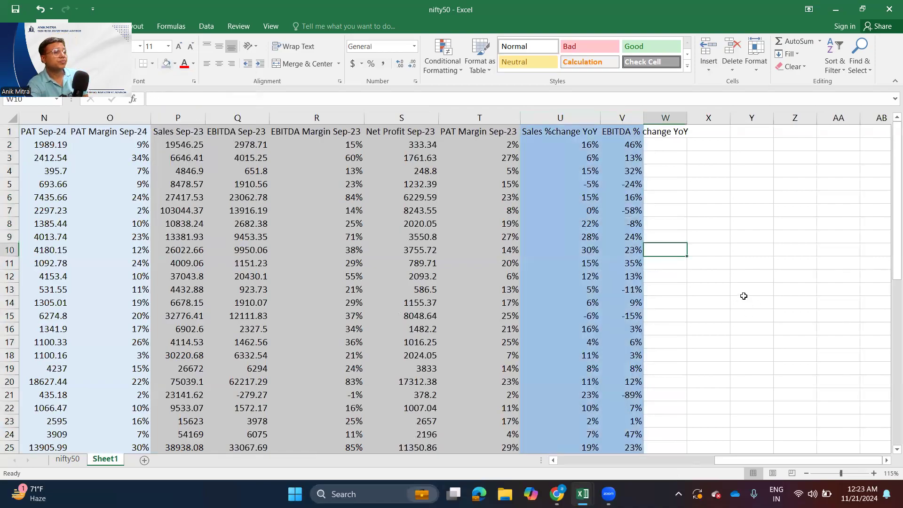
{"action": "double_click", "coordinate": [644, 118]}
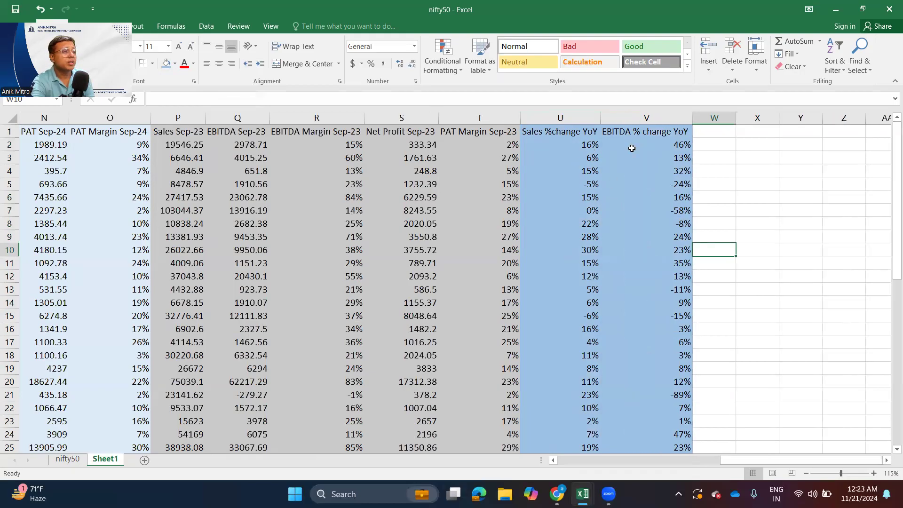
{"action": "left_click", "coordinate": [655, 146]}
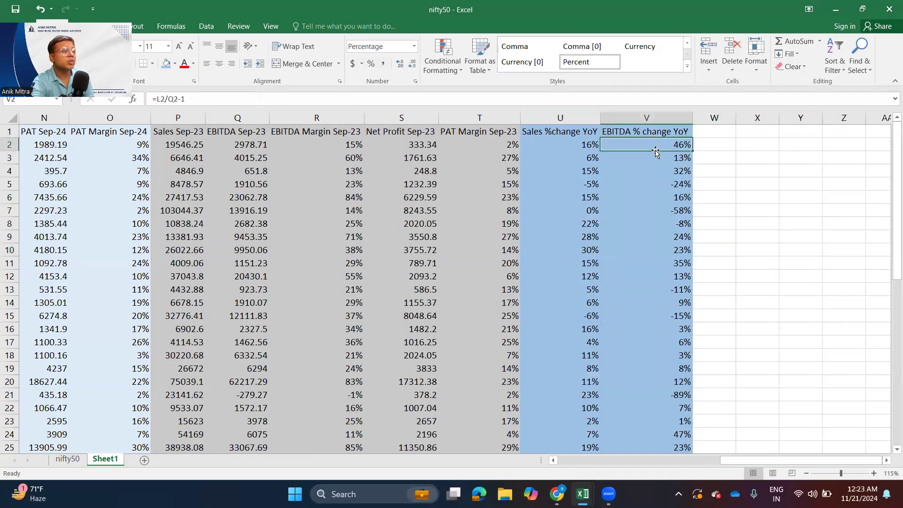
- Enter the heading EBITDA Margin YoY in W1 and autofit column W to it
{"action": "left_click", "coordinate": [720, 136]}
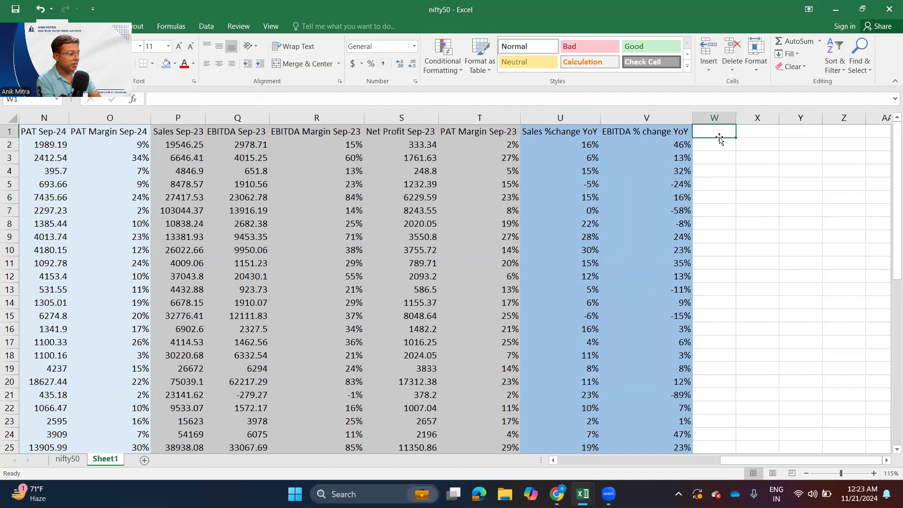
{"action": "type", "text": "EBITDA Margin YoY"}
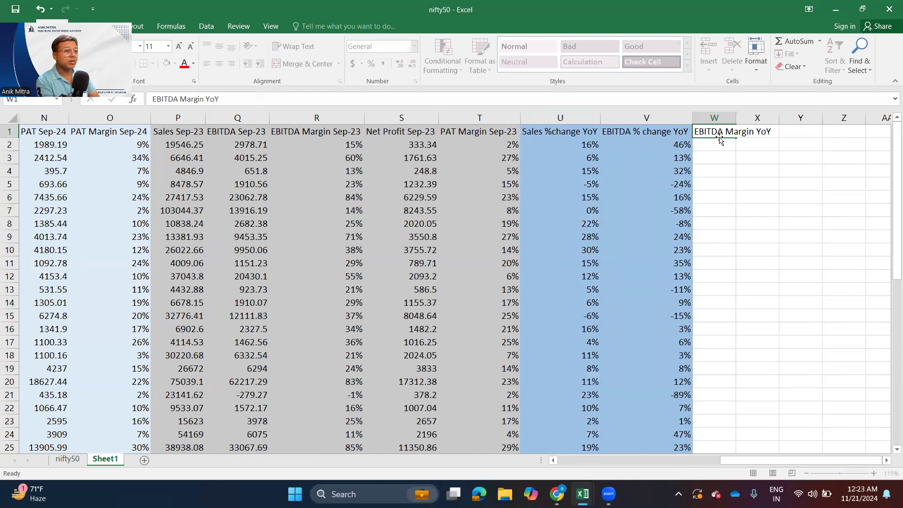
{"action": "key", "text": "Return"}
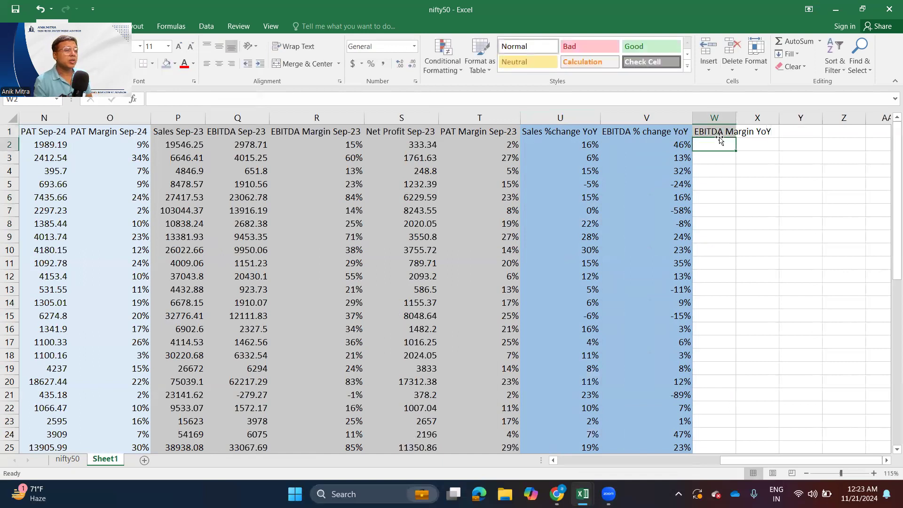
{"action": "double_click", "coordinate": [737, 119]}
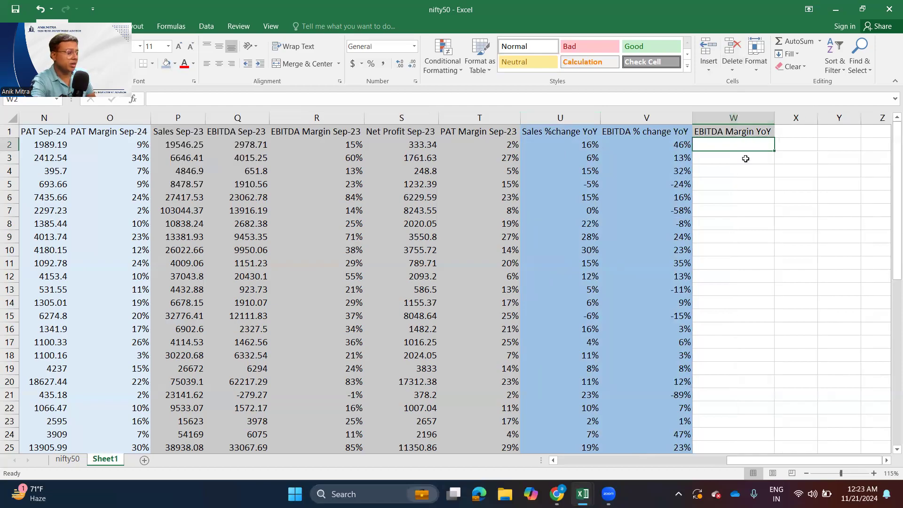
- Check the first company's EBITDA margin cells for Sep-23 and Sep-24 in R2 and M2
{"action": "type", "text": "="}
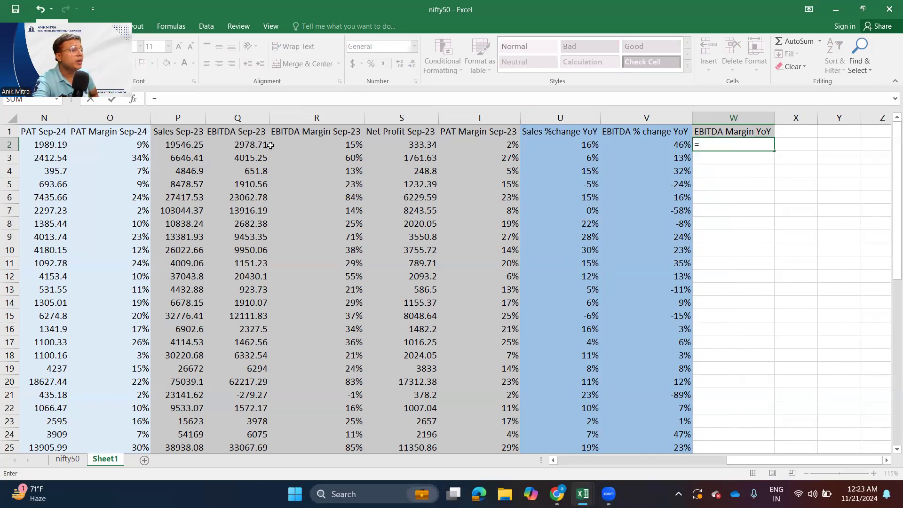
{"action": "key", "text": "Escape"}
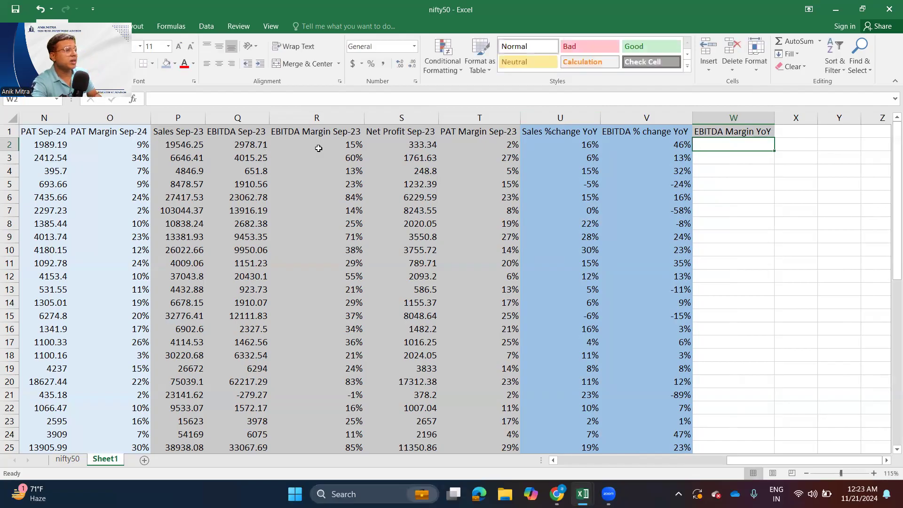
{"action": "left_click", "coordinate": [324, 147]}
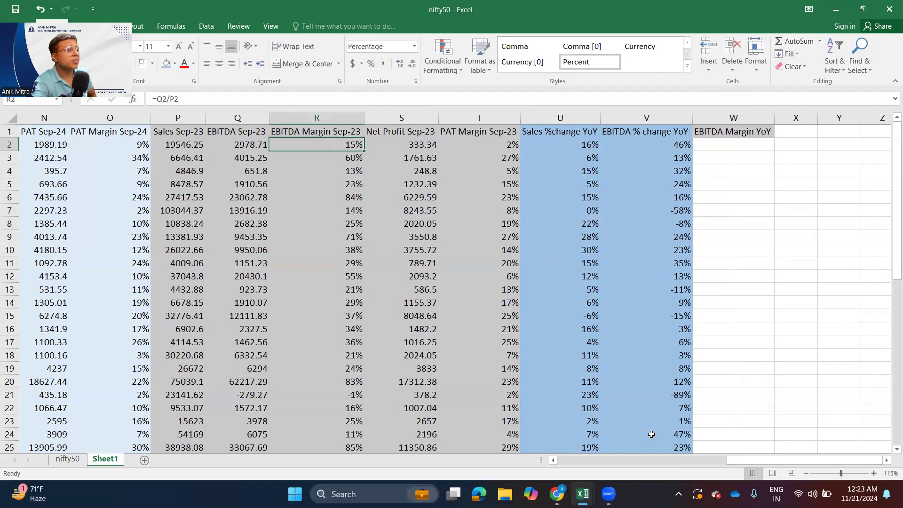
{"action": "left_click_drag", "start_coordinate": [732, 460], "coordinate": [641, 460]}
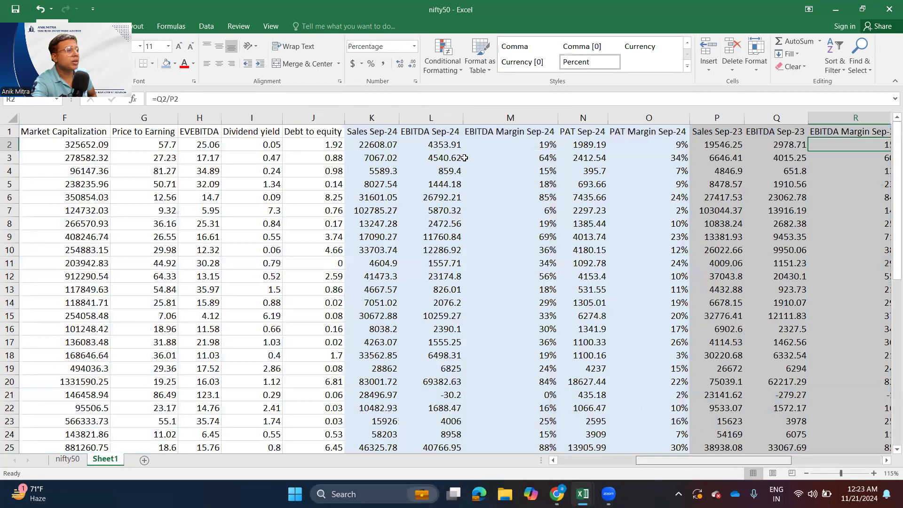
{"action": "left_click", "coordinate": [453, 147]}
{"action": "left_click_drag", "start_coordinate": [750, 460], "coordinate": [889, 473]}
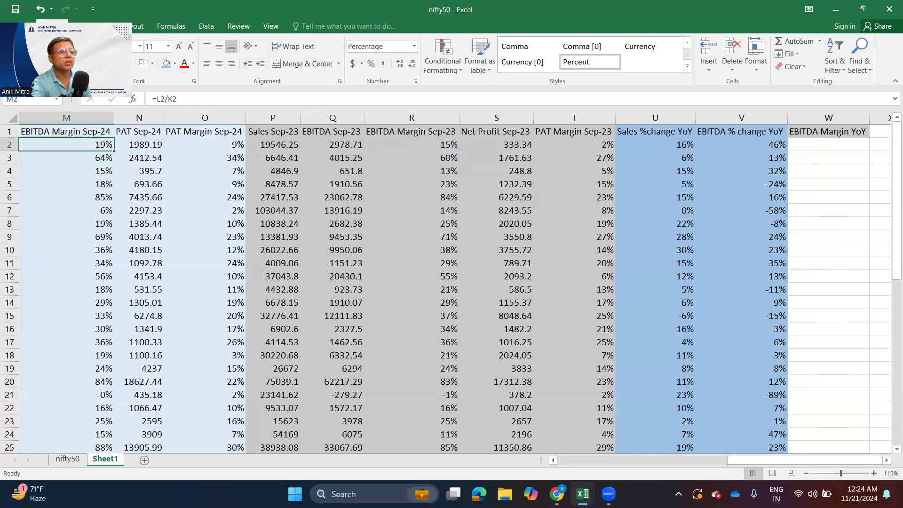
- Change the heading in W1 to EBITDA Margin comparison YoY
{"action": "left_click", "coordinate": [822, 145]}
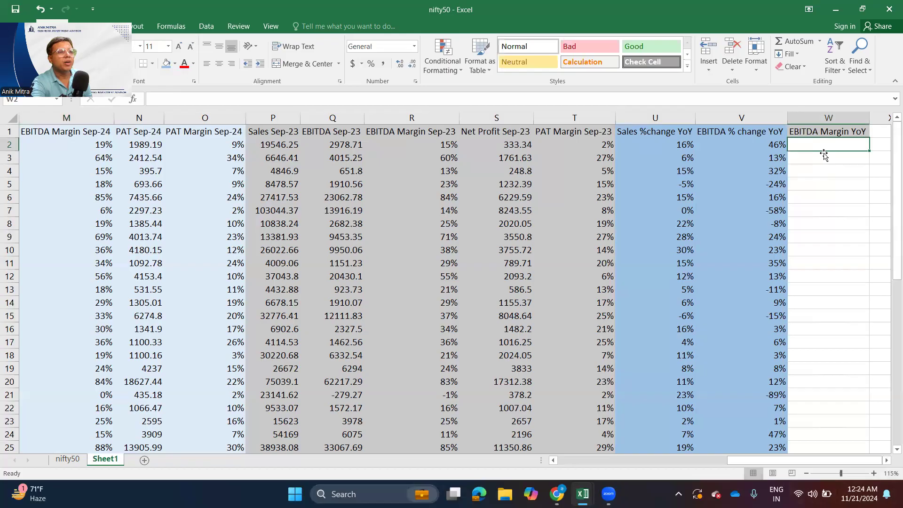
{"action": "left_click", "coordinate": [888, 461]}
{"action": "left_click", "coordinate": [889, 461]}
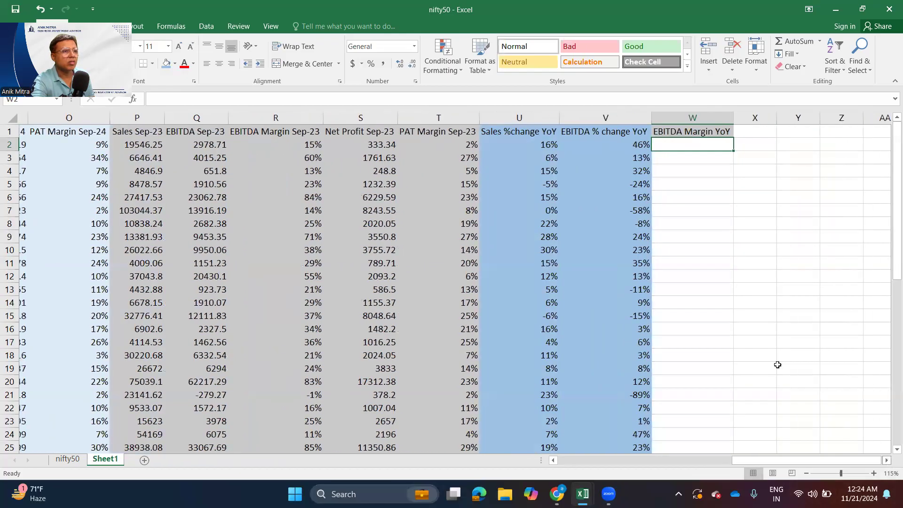
{"action": "double_click", "coordinate": [706, 131]}
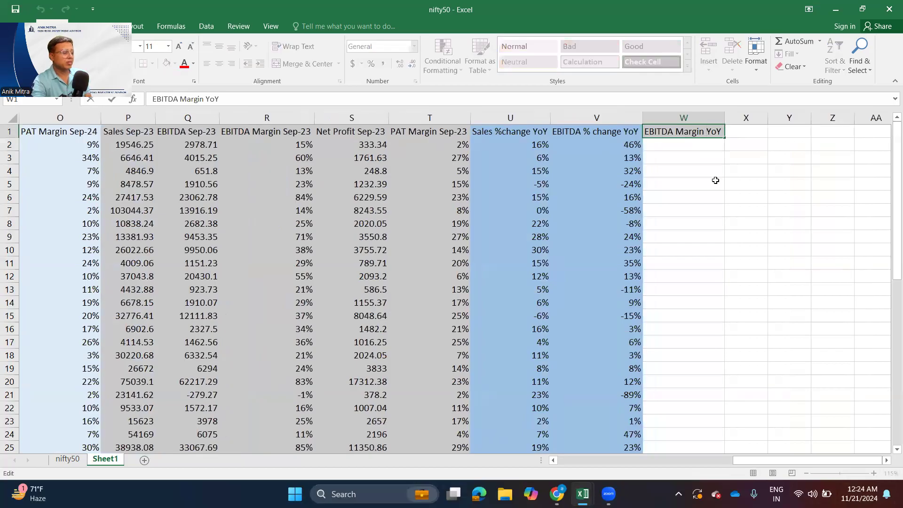
{"action": "type", "text": "compa"}
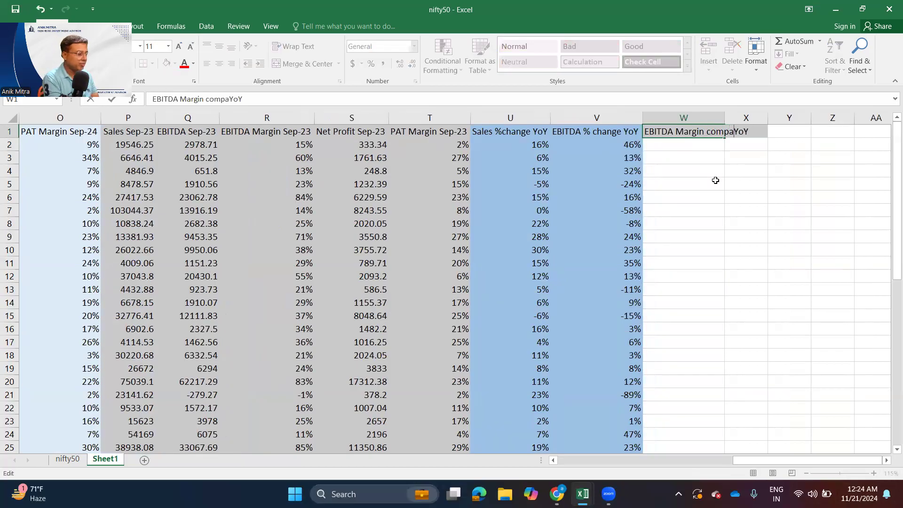
{"action": "type", "text": "rison"}
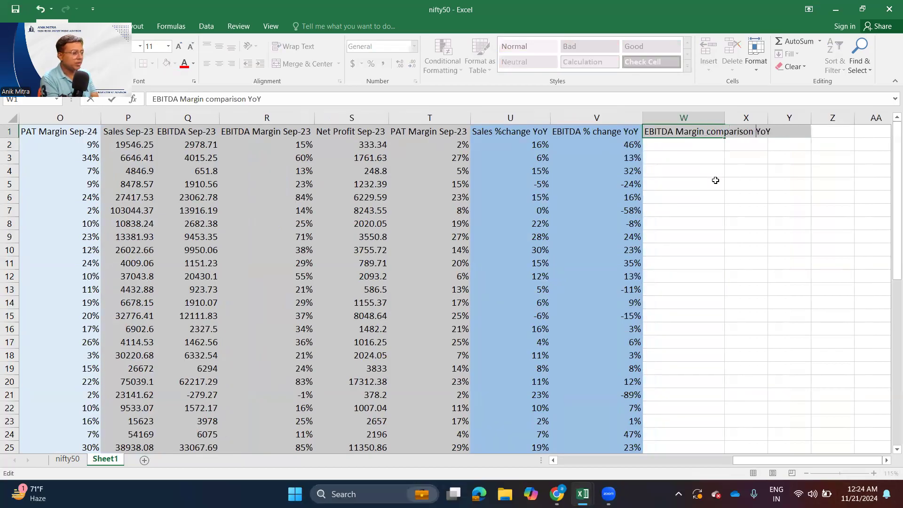
{"action": "key", "text": "Return"}
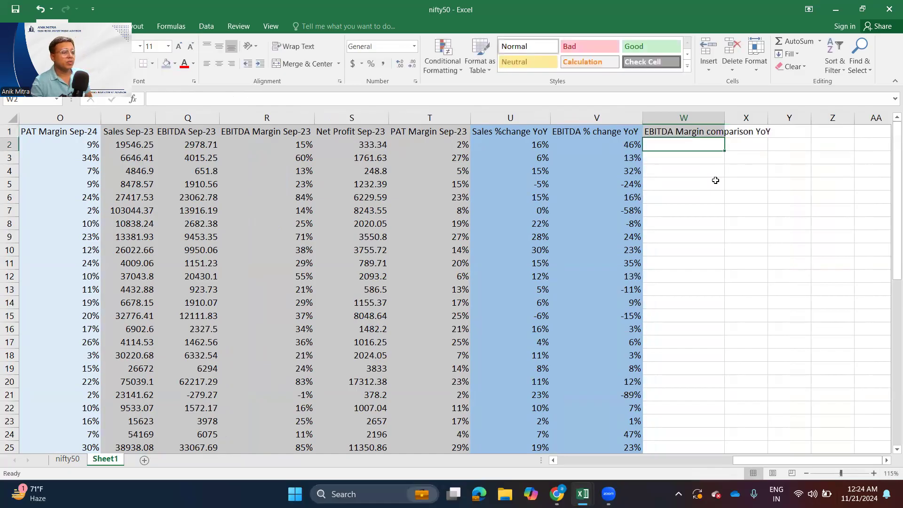
- Try to calculate the first company's EBITDA margin comparison in W2 by subtracting R2 from M2, and inspect the entered formula
{"action": "type", "text": "="}
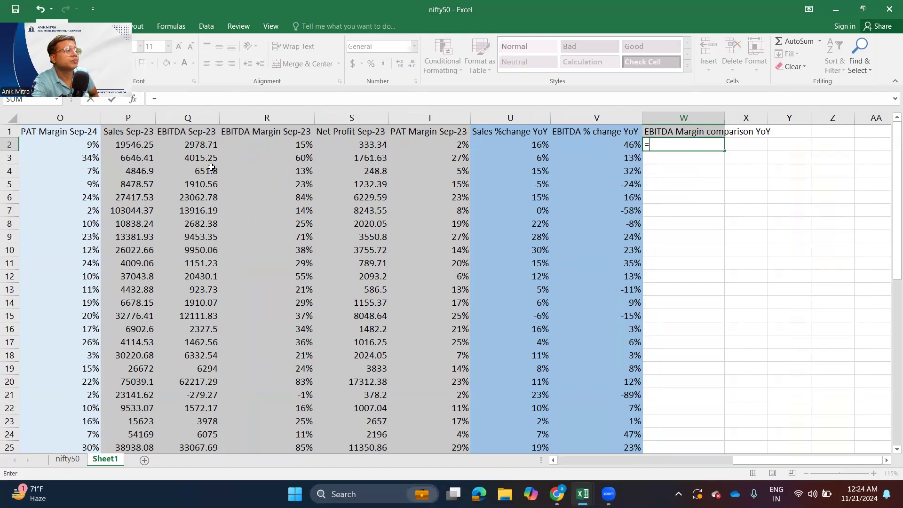
{"action": "left_click_drag", "start_coordinate": [738, 462], "coordinate": [666, 459]}
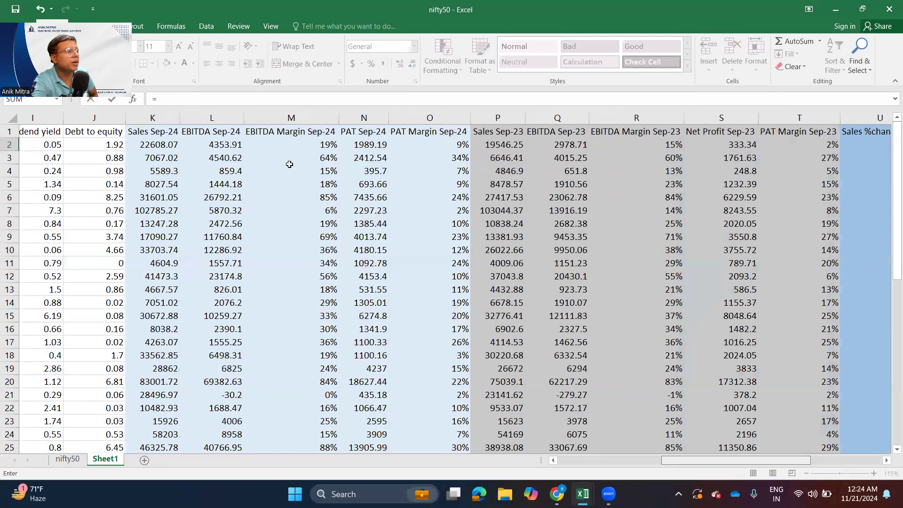
{"action": "left_click", "coordinate": [312, 146]}
{"action": "type", "text": "-"}
{"action": "left_click", "coordinate": [584, 147]}
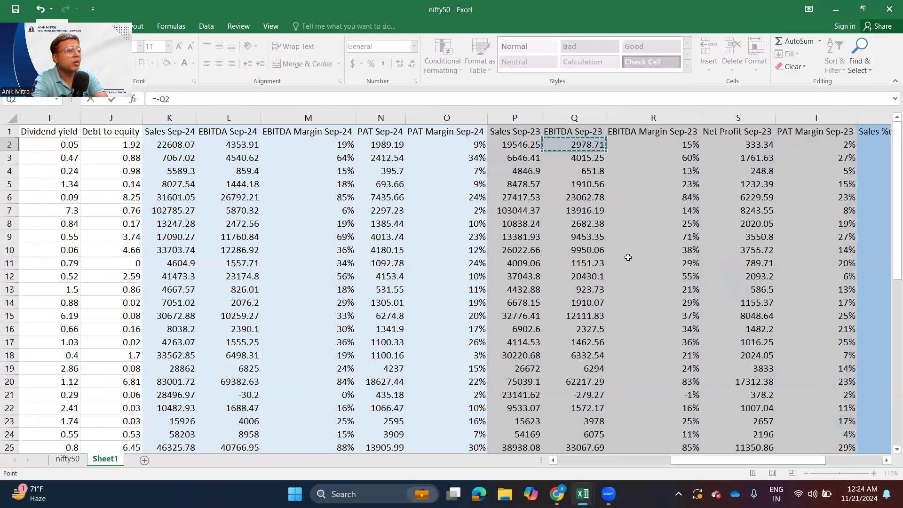
{"action": "left_click", "coordinate": [653, 145]}
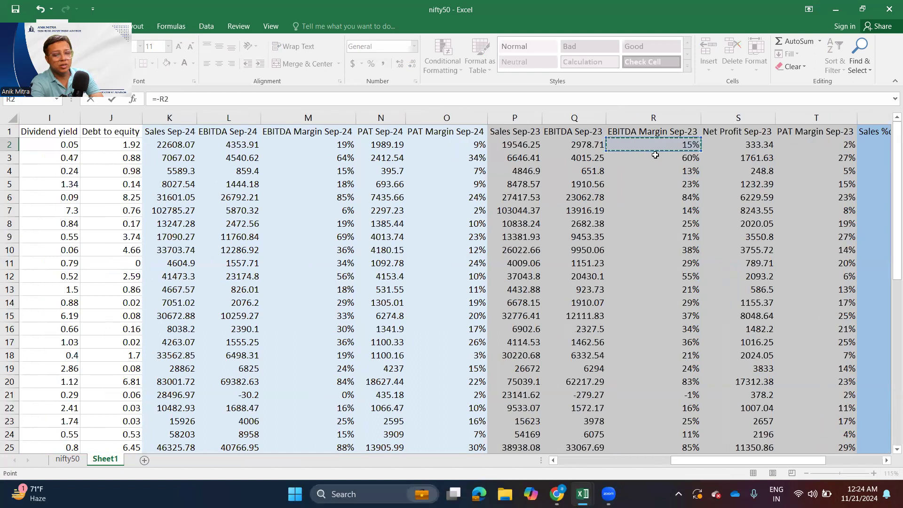
{"action": "key", "text": "Return"}
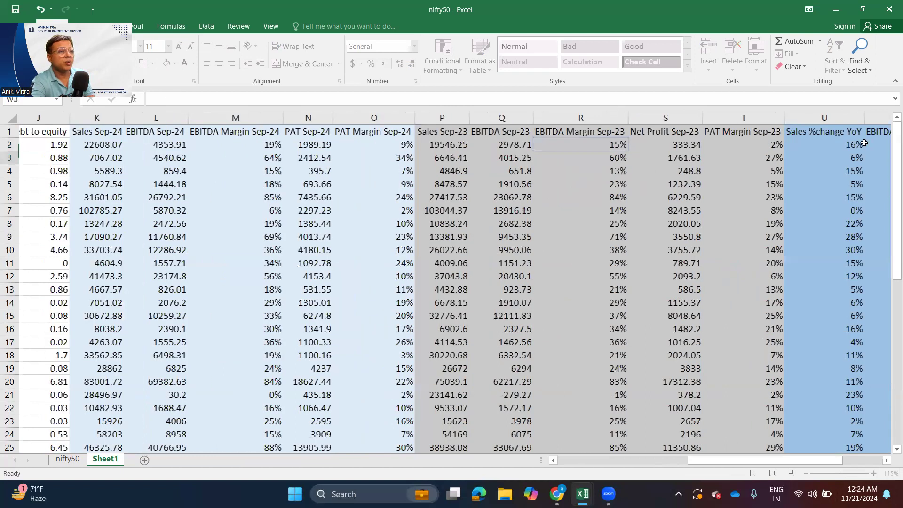
{"action": "key", "text": "Up"}
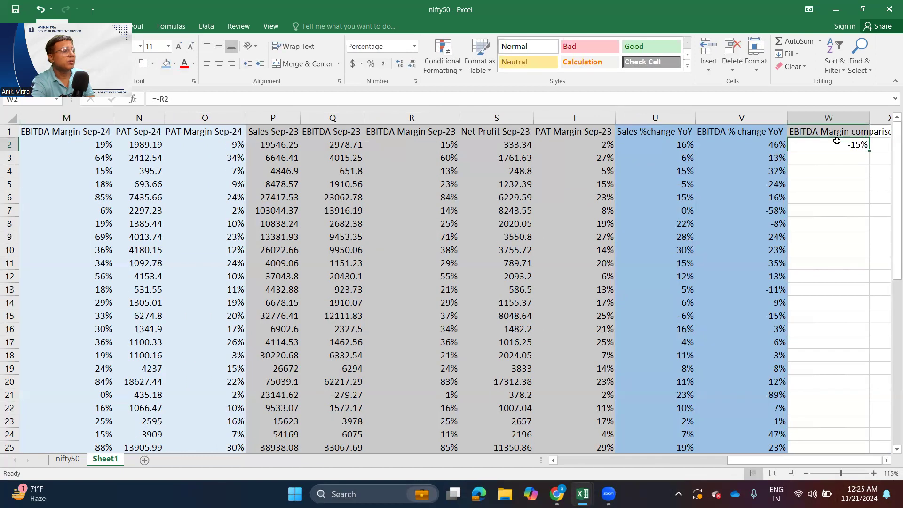
{"action": "double_click", "coordinate": [837, 141]}
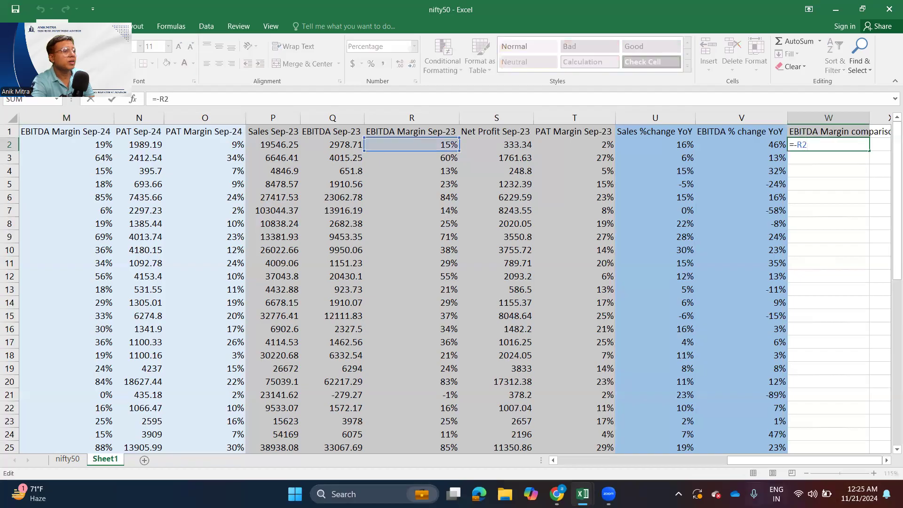
{"action": "left_click_drag", "start_coordinate": [752, 461], "coordinate": [779, 463]}
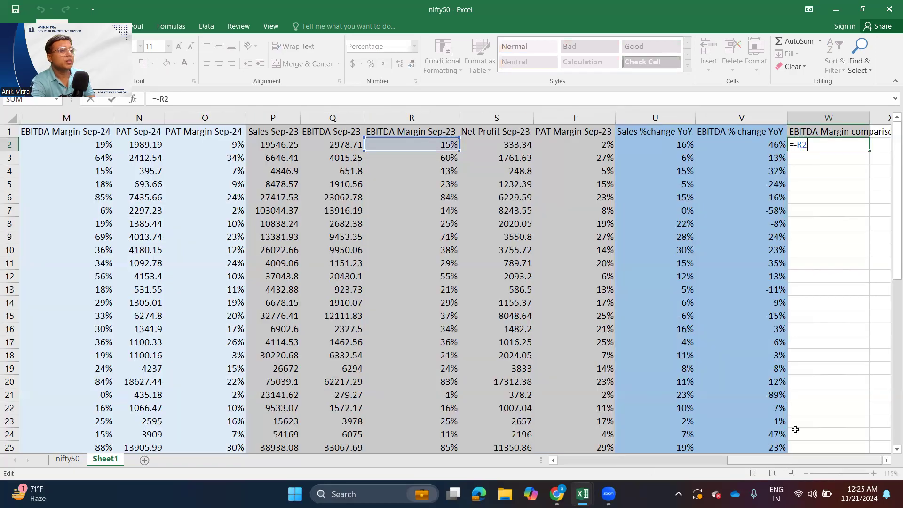
{"action": "key", "text": "ctrl+Return"}
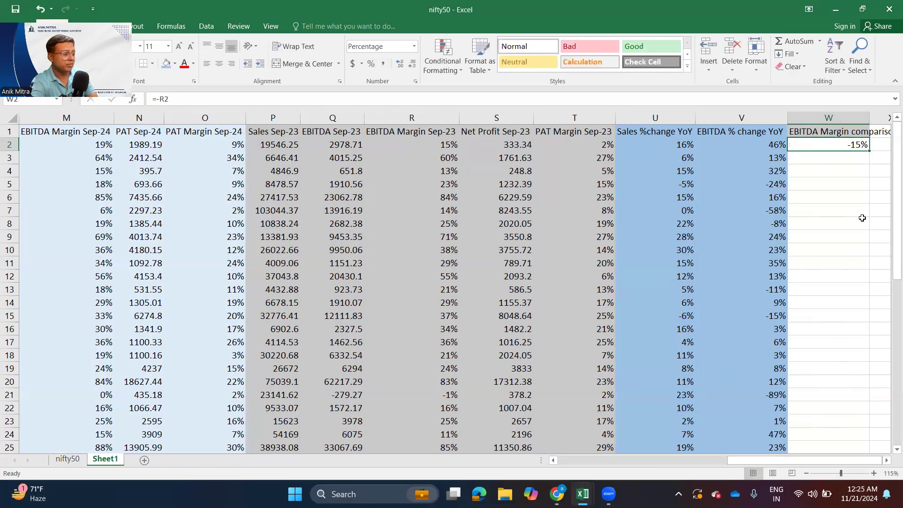
- Calculate the first company's EBITDA margin difference in W2 with the formula =M2-R2
{"action": "type", "text": "="}
{"action": "left_click", "coordinate": [429, 144]}
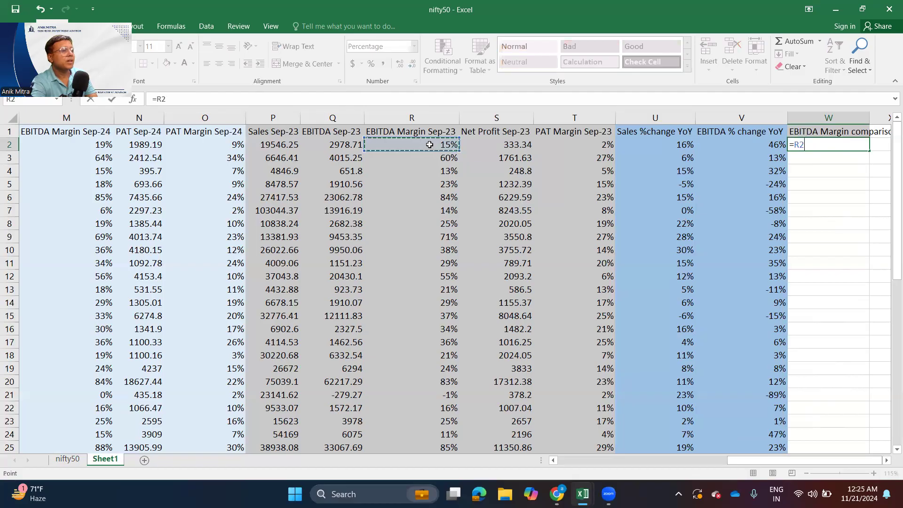
{"action": "left_click_drag", "start_coordinate": [748, 460], "coordinate": [678, 460]}
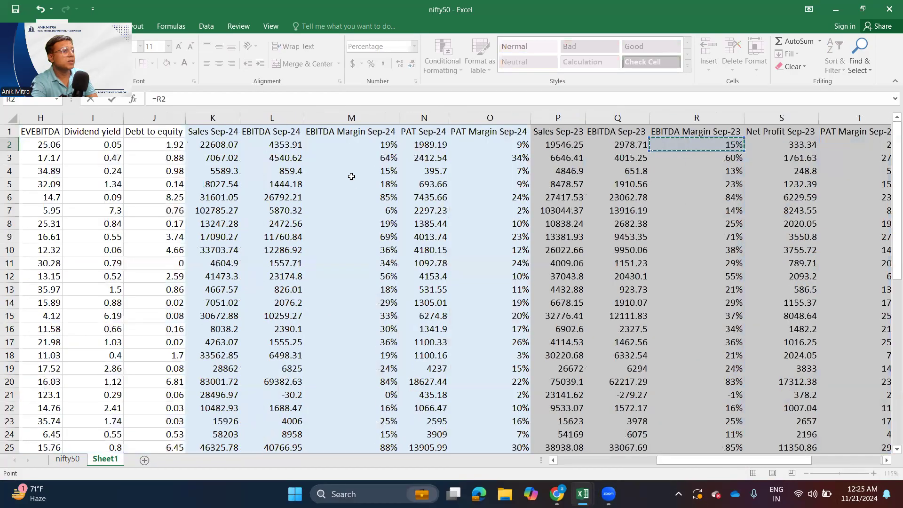
{"action": "left_click", "coordinate": [359, 141]}
{"action": "type", "text": "-"}
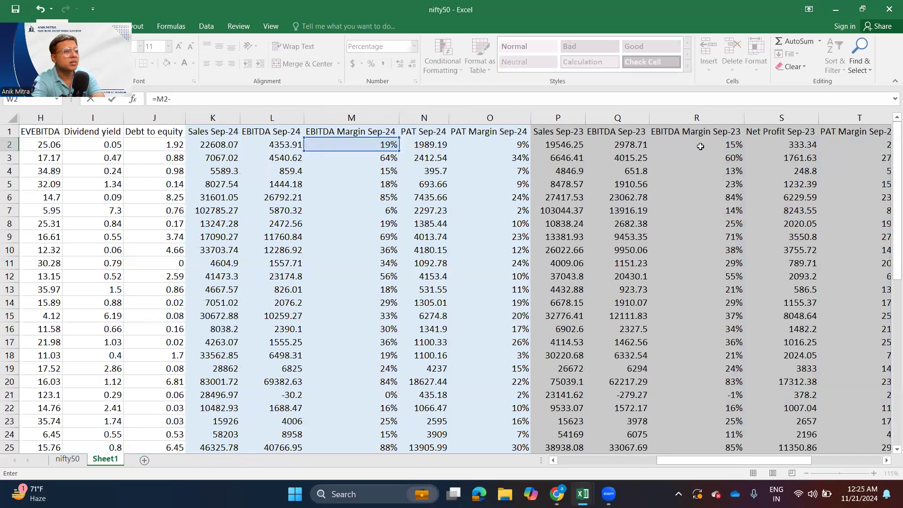
{"action": "left_click", "coordinate": [720, 146]}
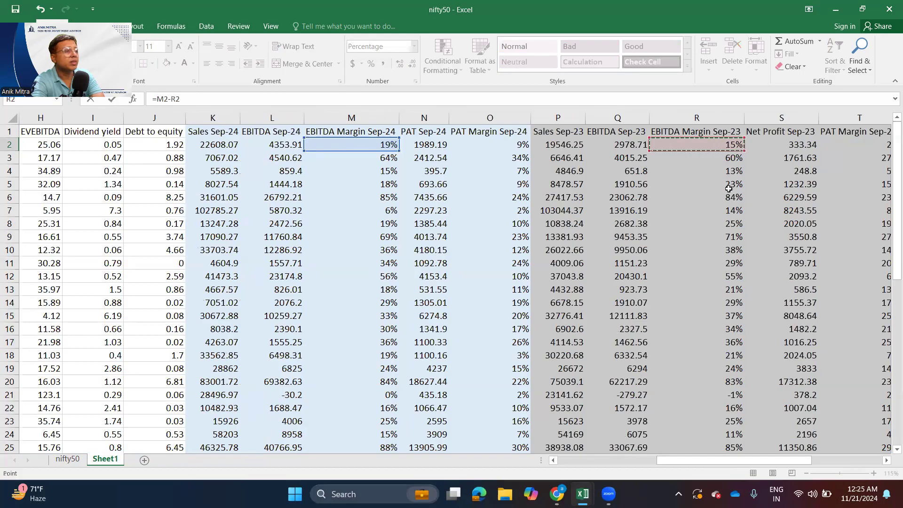
{"action": "key", "text": "Return"}
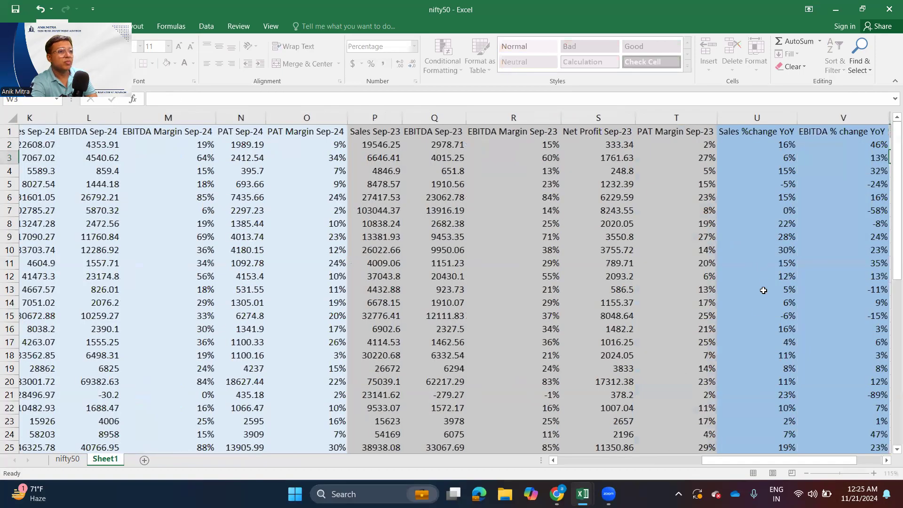
{"action": "key", "text": "Up"}
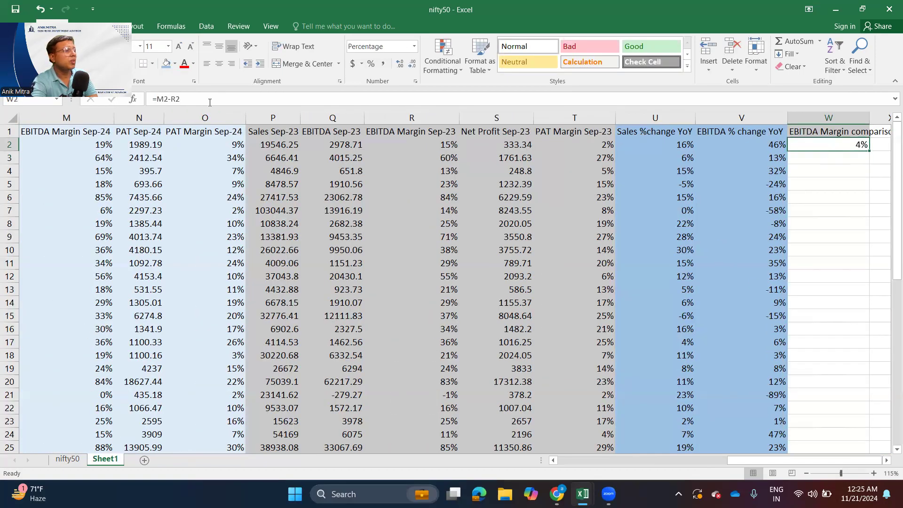
- Change the formula in W2 to multiply the bracketed margin difference by 100: =(M2-R2)*100
{"action": "left_click", "coordinate": [157, 97]}
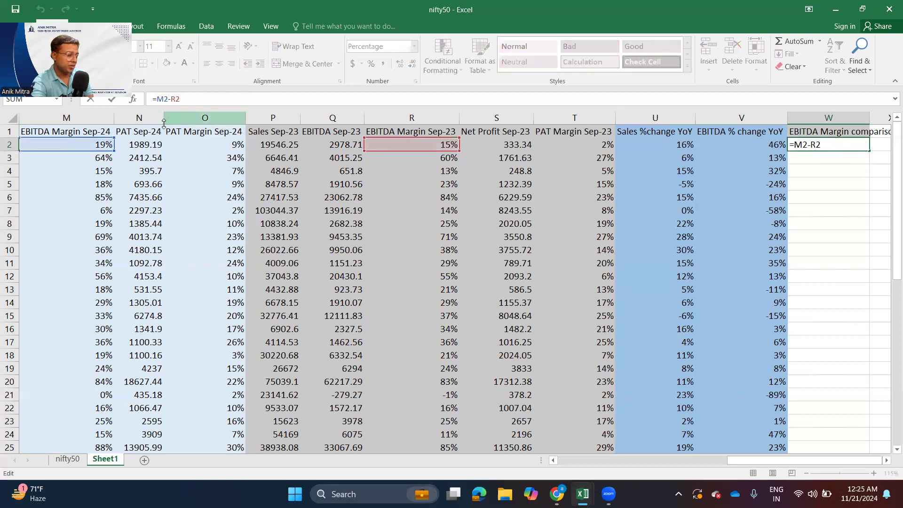
{"action": "type", "text": "("}
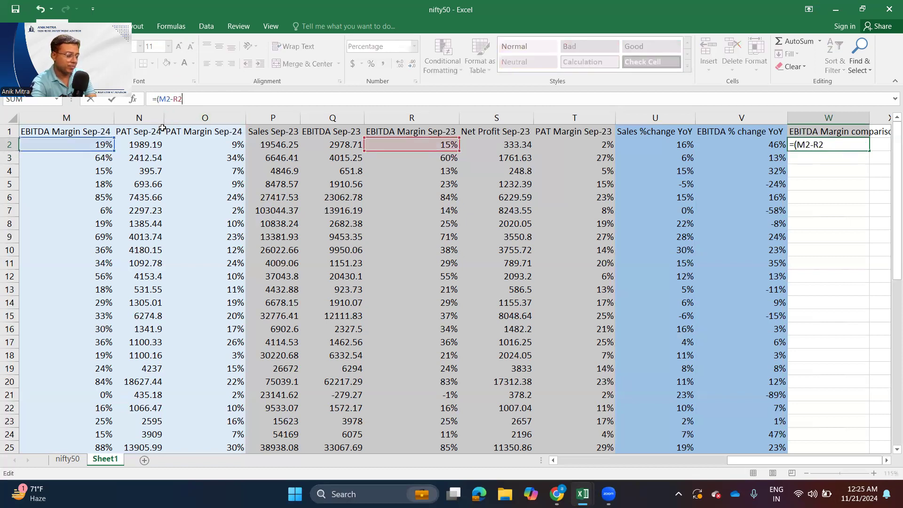
{"action": "type", "text": ")*100"}
{"action": "key", "text": "Return"}
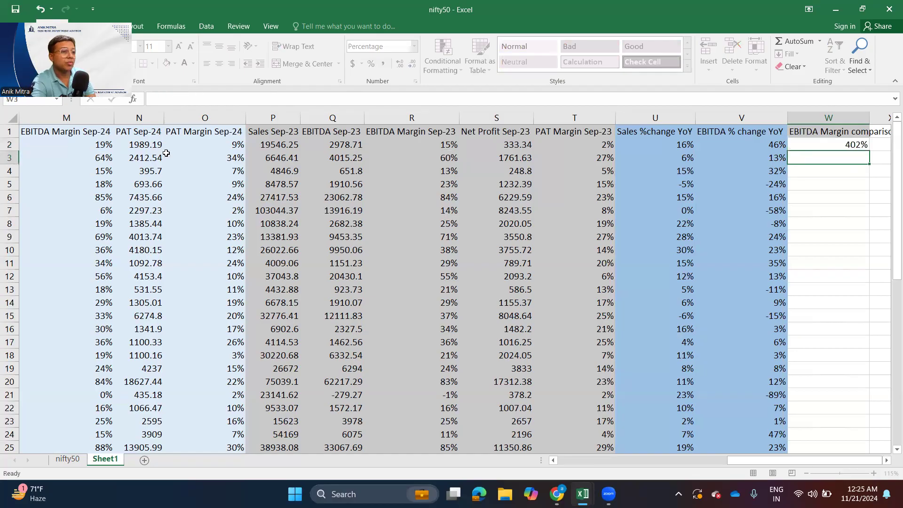
{"action": "left_click", "coordinate": [845, 146]}
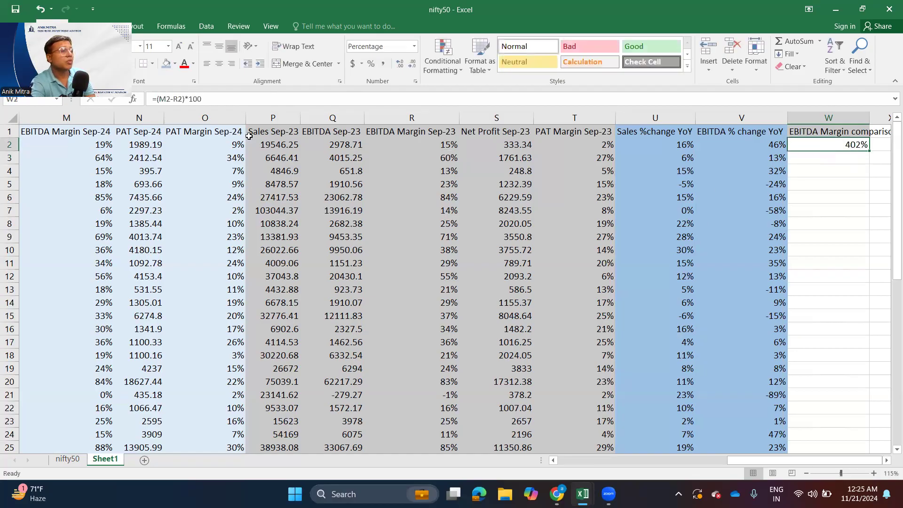
- Try to multiply the margin difference in W2 by a further 100, and undo that edit
{"action": "left_click", "coordinate": [250, 100]}
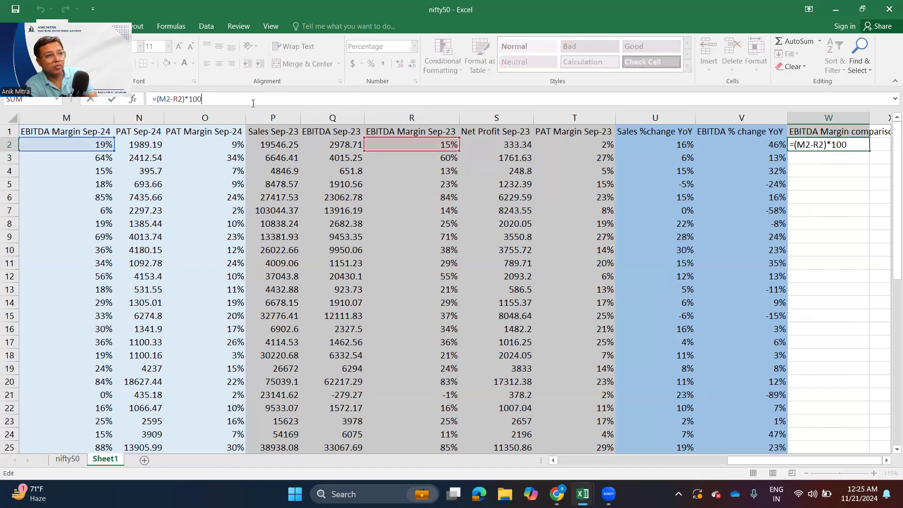
{"action": "type", "text": "*100"}
{"action": "key", "text": "Return"}
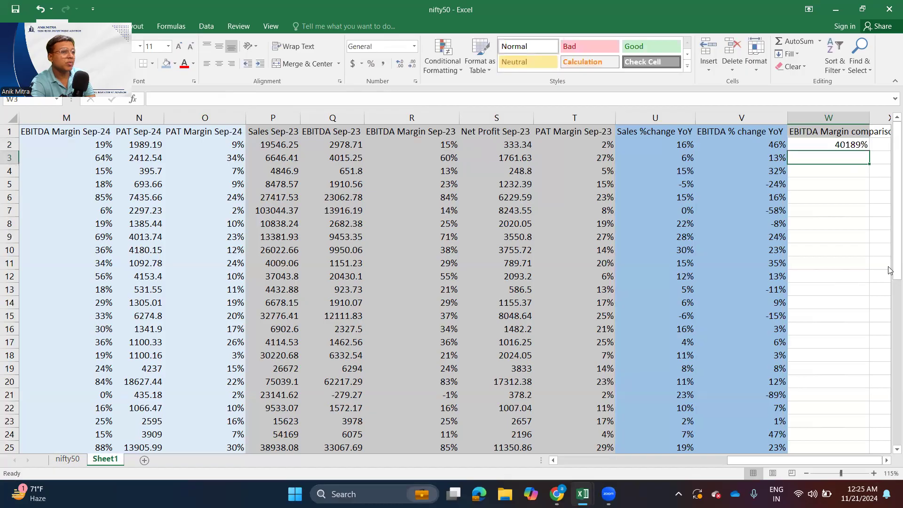
{"action": "key", "text": "ctrl+z"}
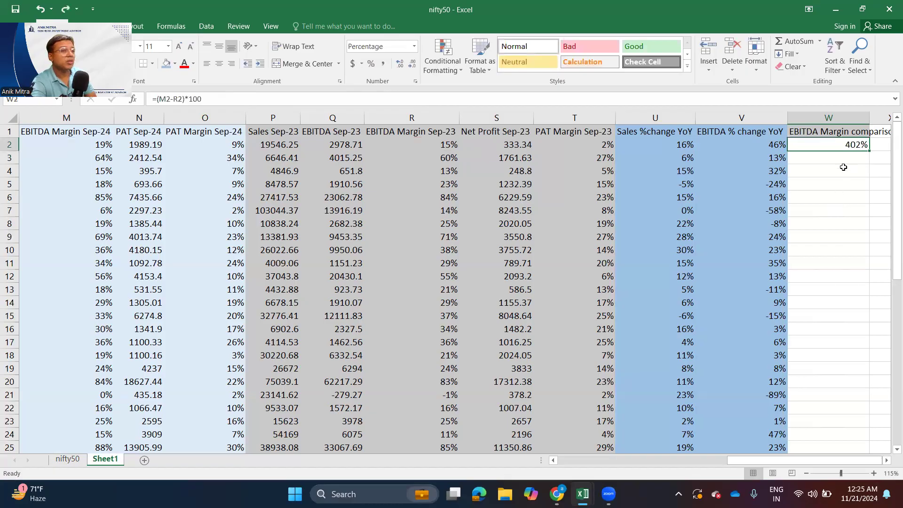
- Set the number format of W2 to General
{"action": "left_click", "coordinate": [414, 46]}
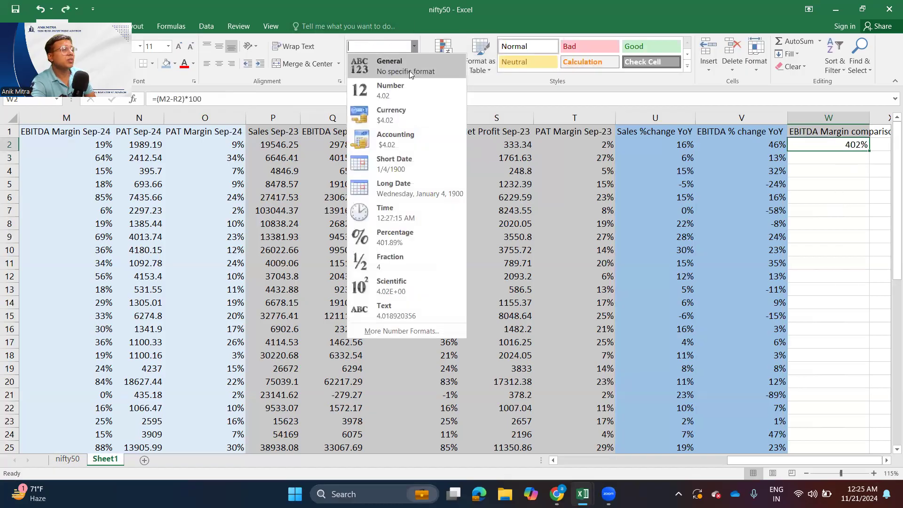
{"action": "left_click", "coordinate": [407, 66]}
{"action": "left_click", "coordinate": [867, 233]}
- Extend the formula in W2 to =(M2-R2)*100*100 and fill it down column W for all companies
{"action": "left_click", "coordinate": [818, 145]}
{"action": "left_click", "coordinate": [211, 100]}
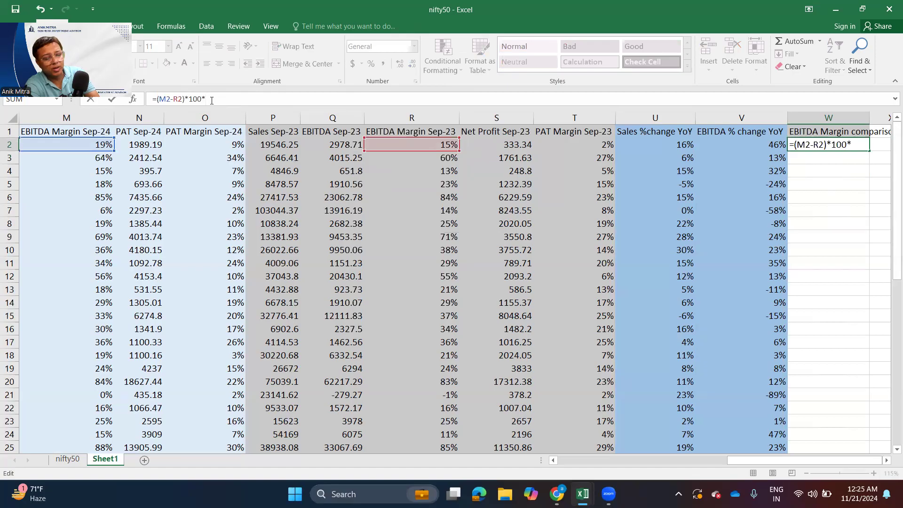
{"action": "type", "text": "*40"}
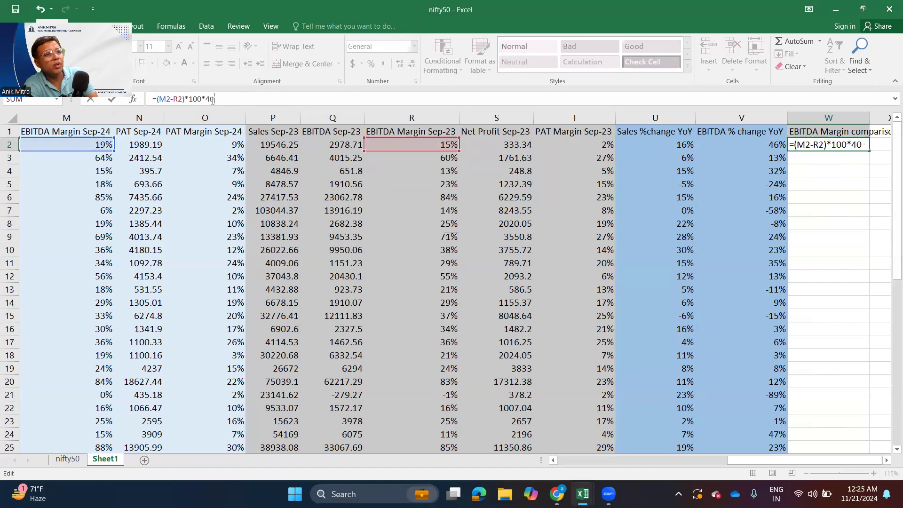
{"action": "key", "text": "BackSpace"}
{"action": "key", "text": "BackSpace"}
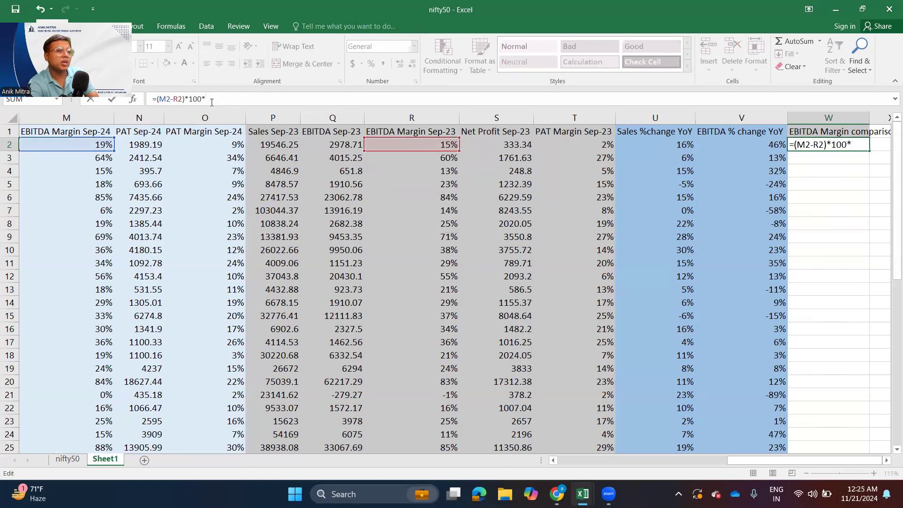
{"action": "type", "text": "100"}
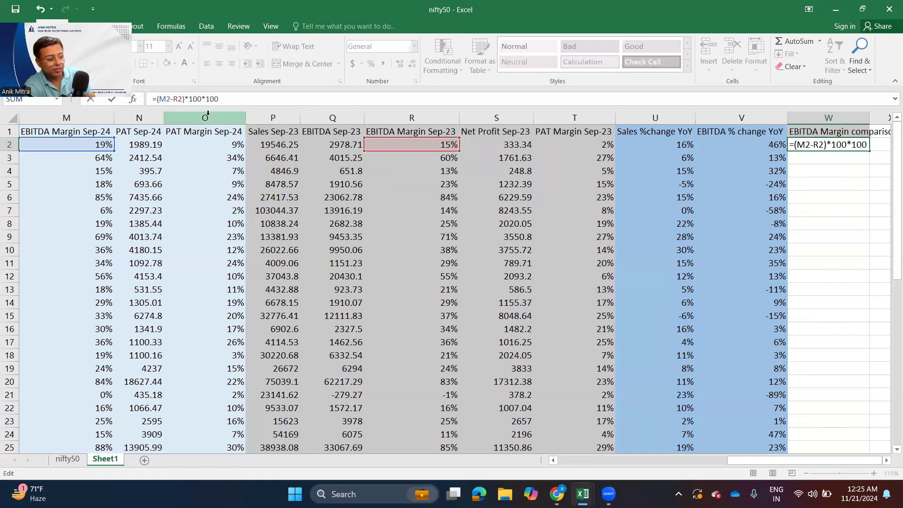
{"action": "key", "text": "Return"}
{"action": "left_click", "coordinate": [859, 145]}
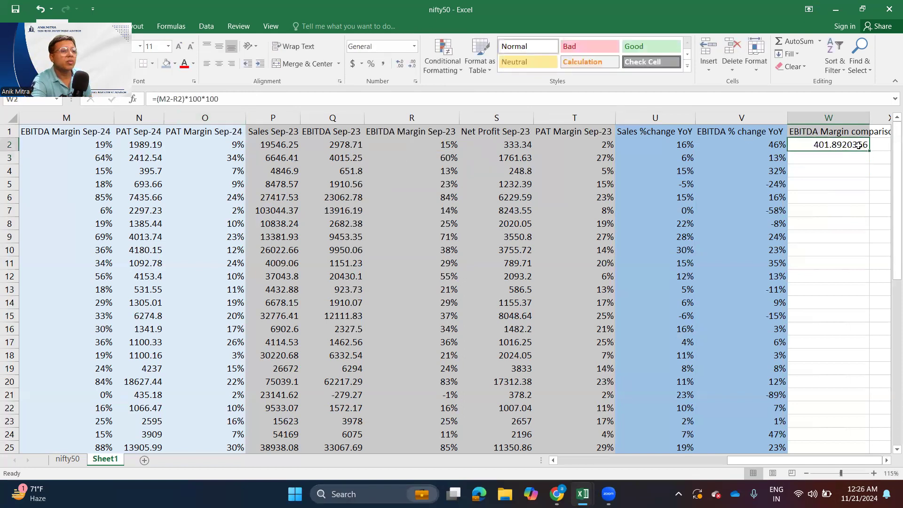
{"action": "double_click", "coordinate": [870, 149]}
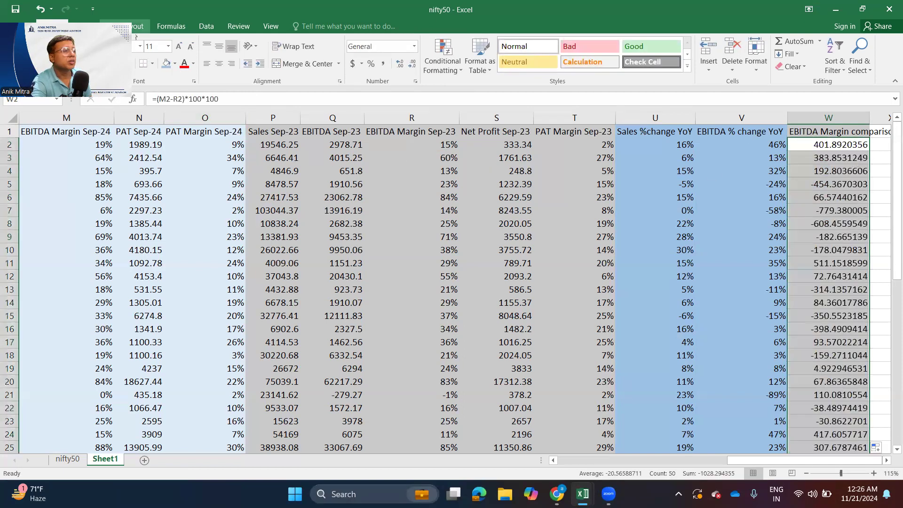
- Show the EBITDA margin comparison values as whole numbers and autofit column W to its heading
{"action": "left_click", "coordinate": [413, 64]}
{"action": "left_click", "coordinate": [413, 63]}
{"action": "left_click", "coordinate": [413, 63]}
{"action": "left_click", "coordinate": [413, 63]}
{"action": "left_click", "coordinate": [412, 64]}
{"action": "left_click", "coordinate": [414, 64]}
{"action": "left_click", "coordinate": [414, 63]}
{"action": "mouse_move", "coordinate": [681, 212]}
{"action": "left_mouse_down"}
{"action": "mouse_move", "coordinate": [734, 282]}
{"action": "mouse_move", "coordinate": [689, 226]}
{"action": "left_mouse_up"}
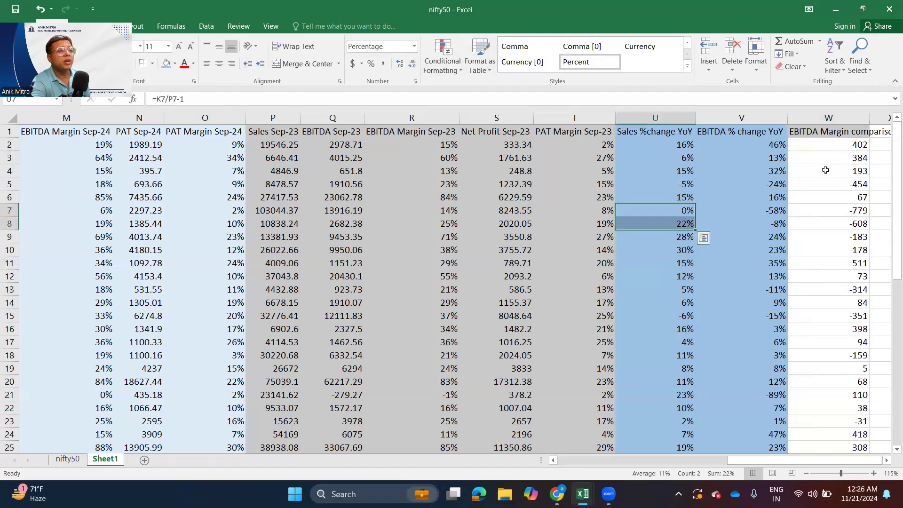
{"action": "double_click", "coordinate": [869, 118]}
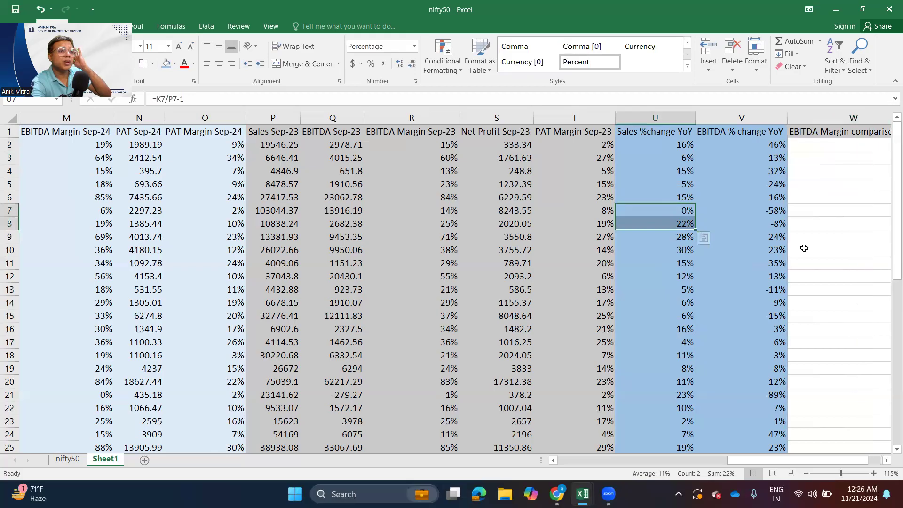
- Review the Sep-24 and Sep-23 sales, EBITDA and margin columns against the year-on-year comparison columns U to W
{"action": "left_click_drag", "start_coordinate": [779, 460], "coordinate": [704, 460]}
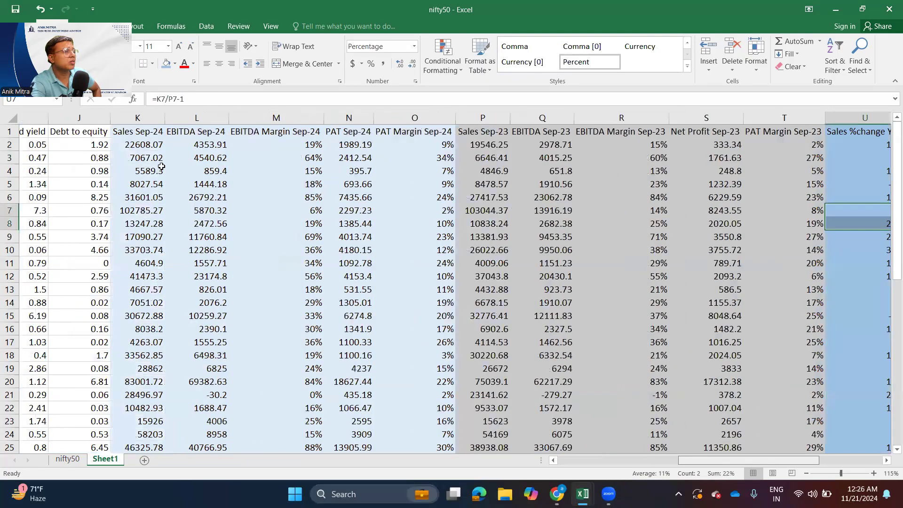
{"action": "left_click", "coordinate": [185, 167]}
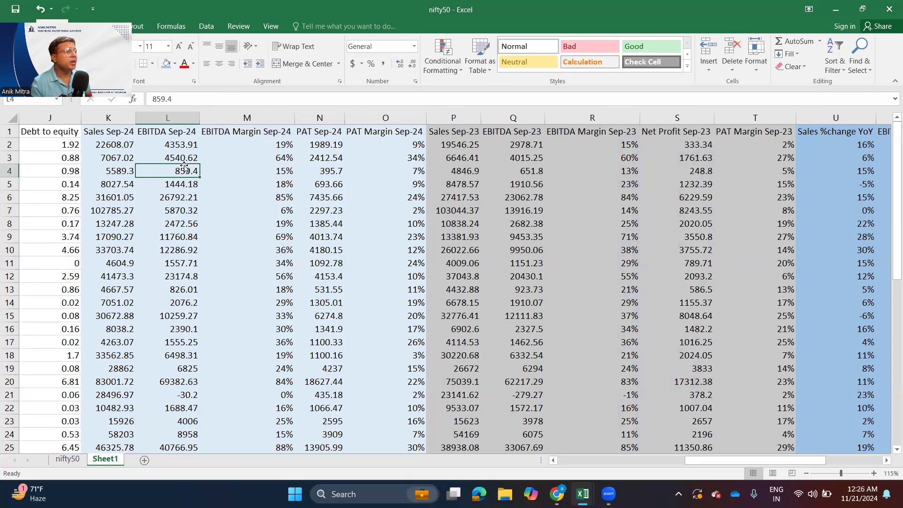
{"action": "left_click", "coordinate": [109, 117]}
{"action": "left_click_drag", "start_coordinate": [114, 116], "coordinate": [361, 111]}
{"action": "left_click", "coordinate": [455, 117]}
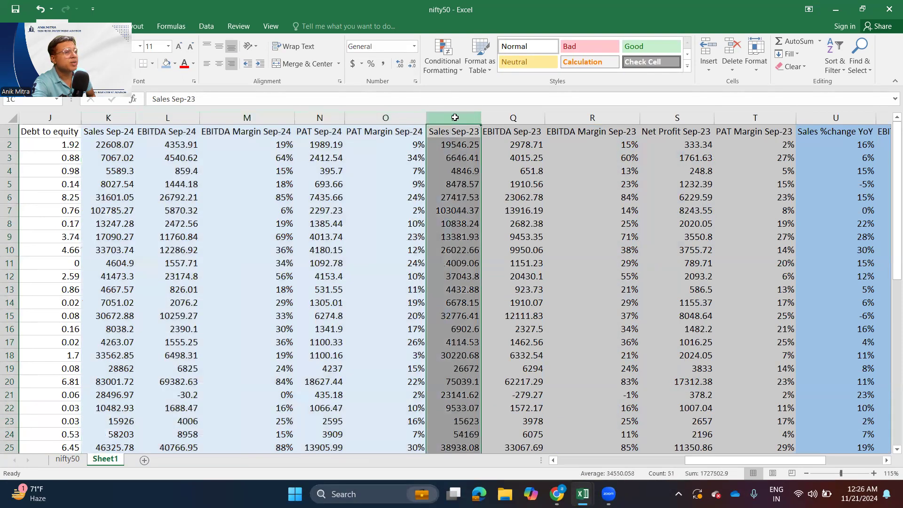
{"action": "left_click_drag", "start_coordinate": [456, 117], "coordinate": [638, 150]}
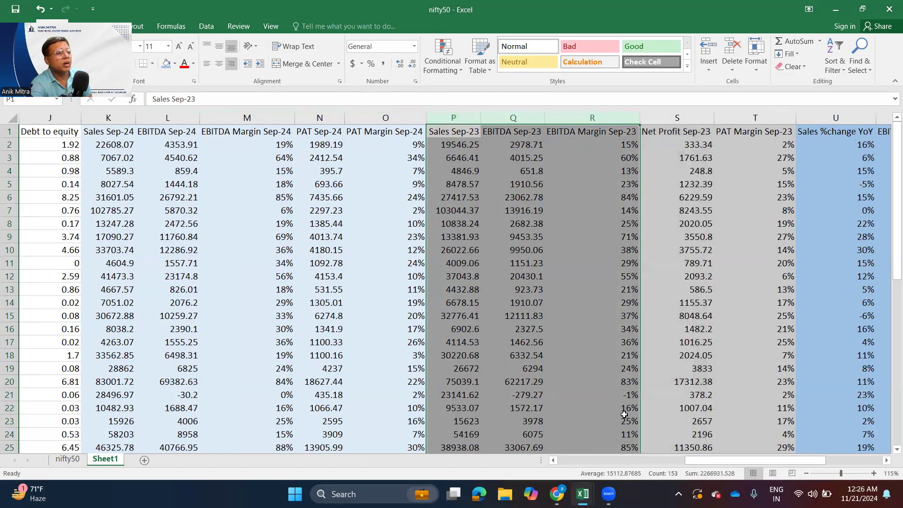
{"action": "left_click_drag", "start_coordinate": [717, 461], "coordinate": [806, 462]}
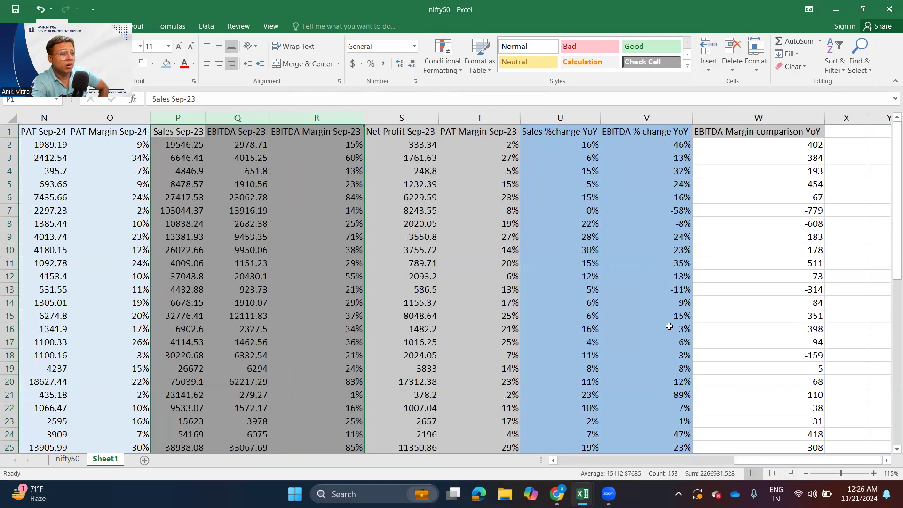
{"action": "scroll", "coordinate": [666, 329], "scroll_direction": "down", "scroll_amount": 6}
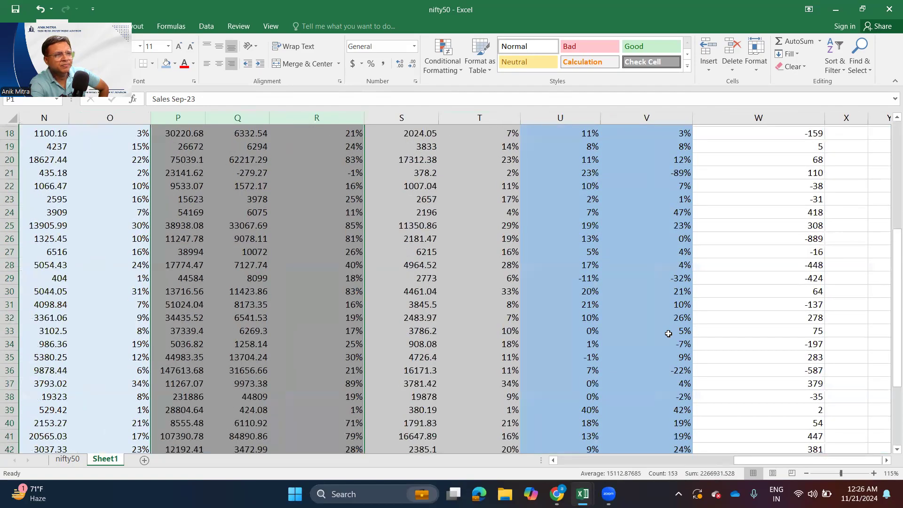
{"action": "scroll", "coordinate": [673, 282], "scroll_direction": "up", "scroll_amount": 6}
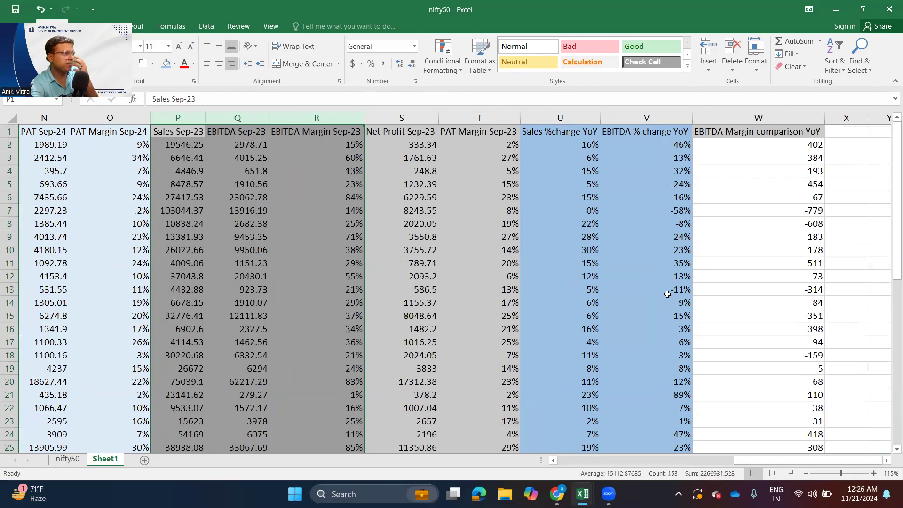
- Hide columns B through T so the company names sit beside the year-on-year comparisons, and select A2
{"action": "left_click_drag", "start_coordinate": [746, 460], "coordinate": [555, 463]}
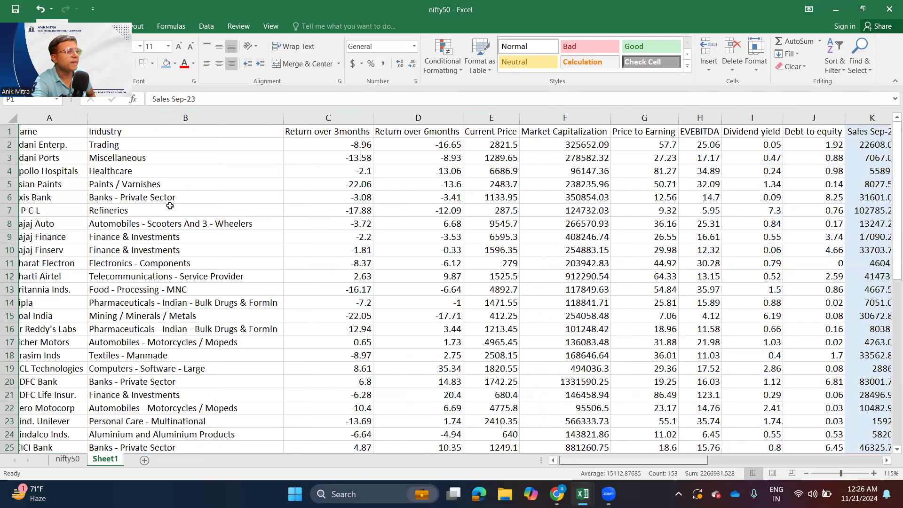
{"action": "left_click_drag", "start_coordinate": [181, 116], "coordinate": [684, 135]}
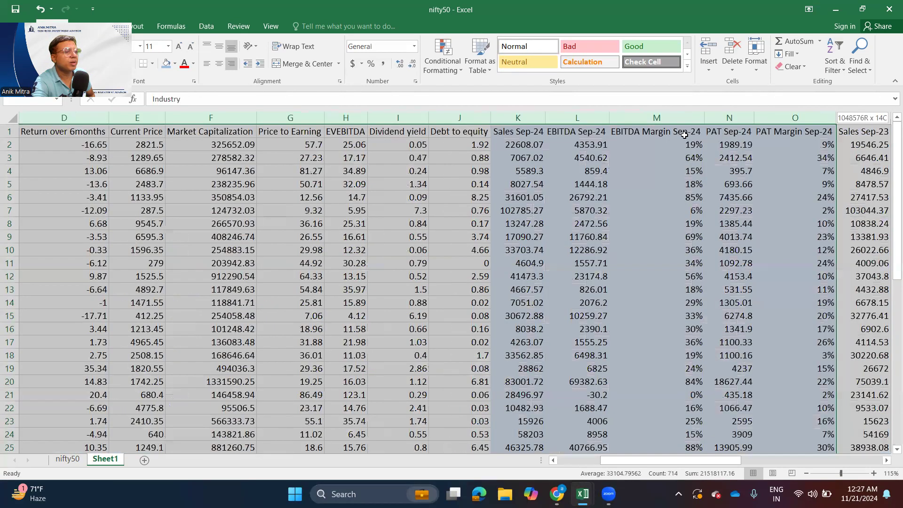
{"action": "left_click_drag", "start_coordinate": [582, 136], "coordinate": [440, 140]}
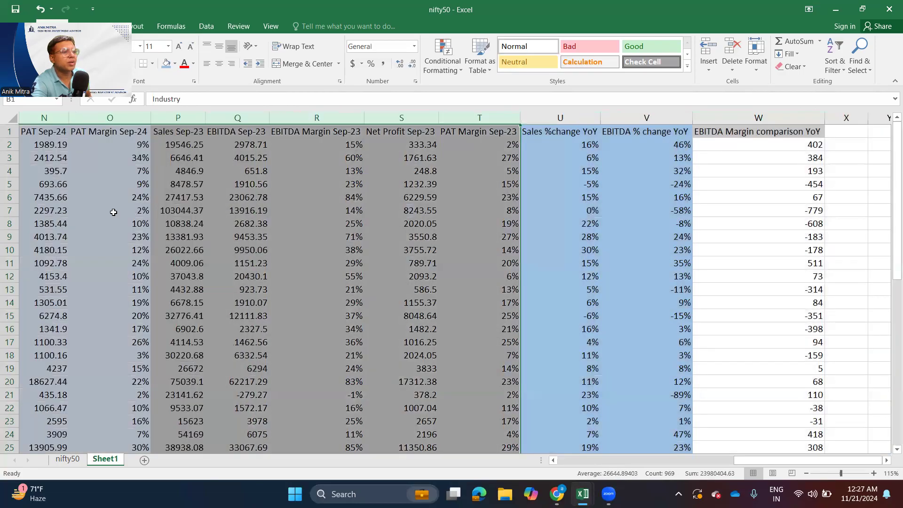
{"action": "right_click", "coordinate": [118, 188]}
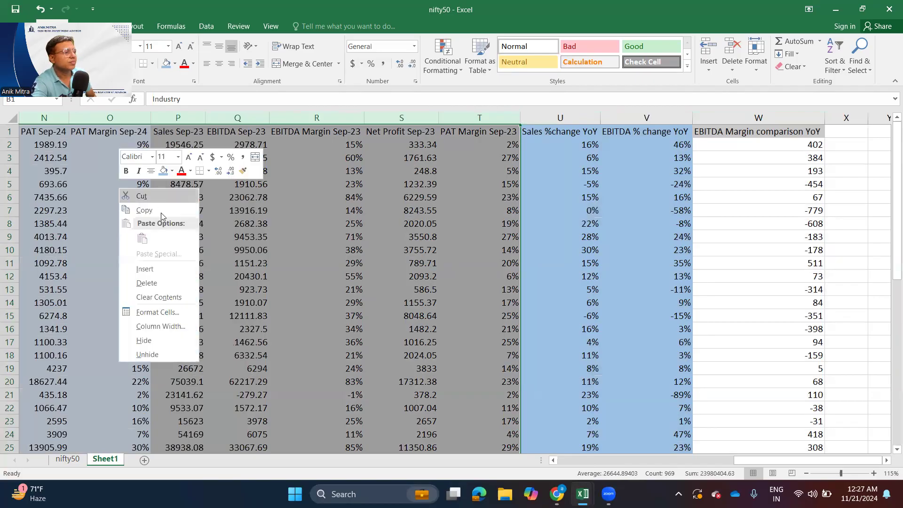
{"action": "left_click", "coordinate": [156, 347]}
{"action": "left_click", "coordinate": [47, 275]}
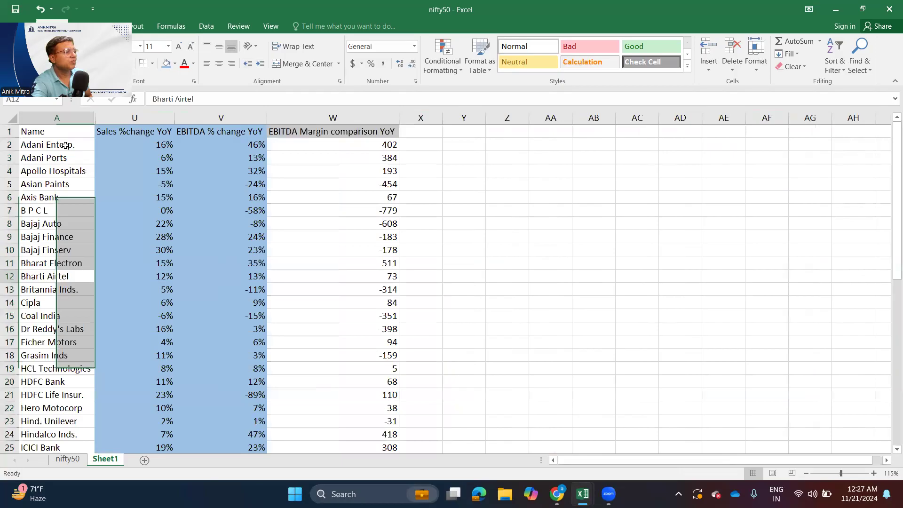
{"action": "left_click", "coordinate": [66, 145]}
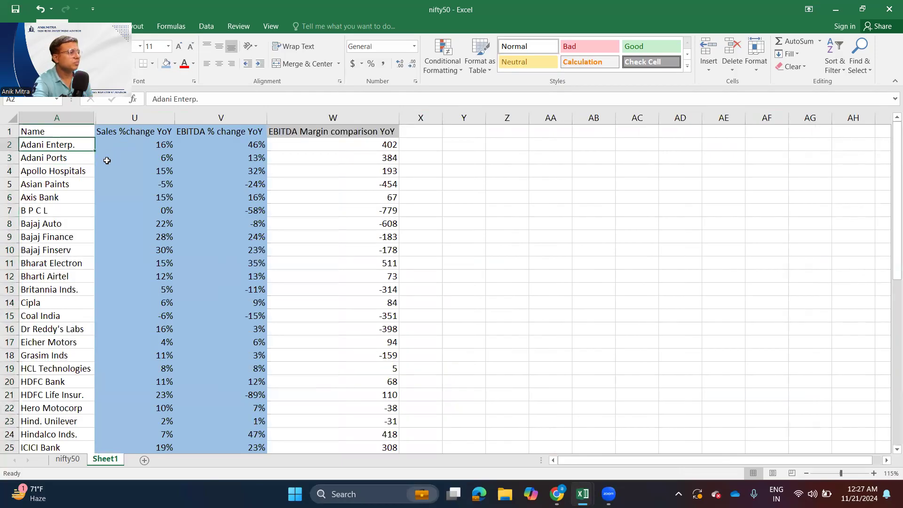
- Examine the year-on-year sales, EBITDA and EBITDA margin comparison values for Adani Enterp. and Adani Ports
{"action": "left_click", "coordinate": [156, 144]}
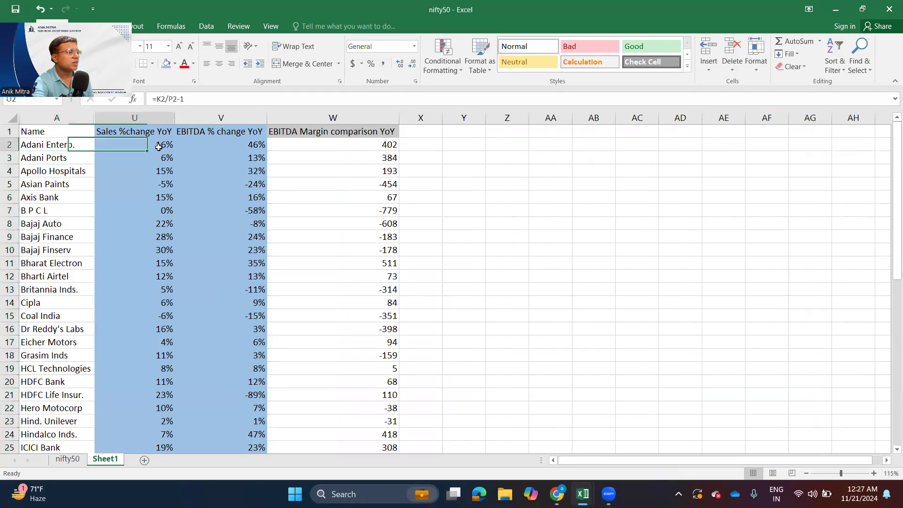
{"action": "left_click", "coordinate": [238, 148]}
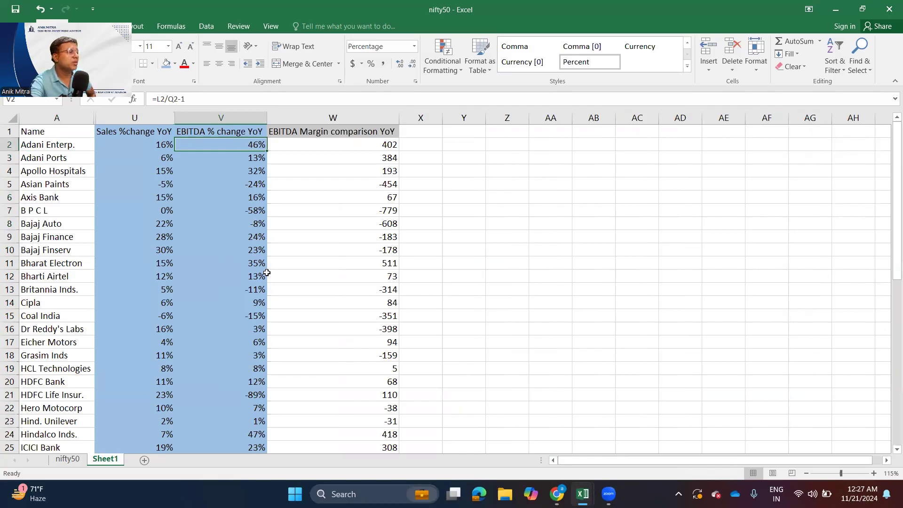
{"action": "left_click", "coordinate": [71, 155]}
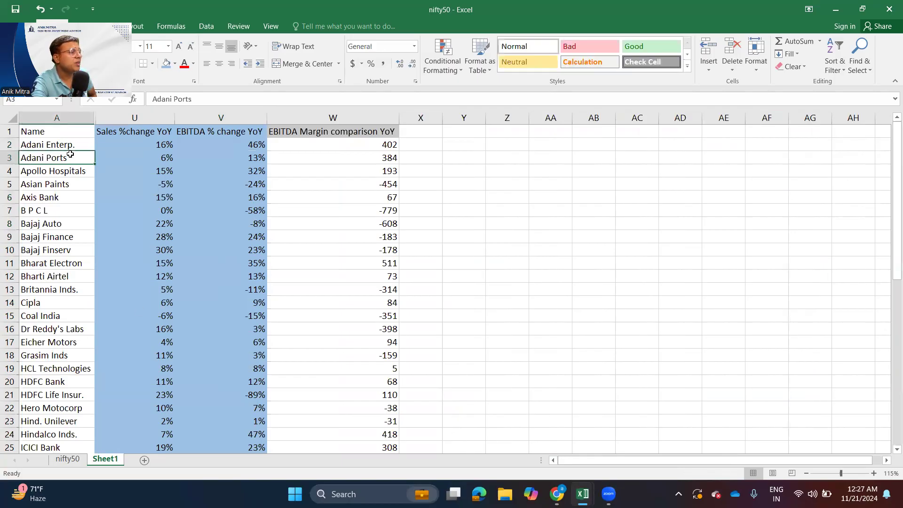
{"action": "left_click", "coordinate": [144, 156]}
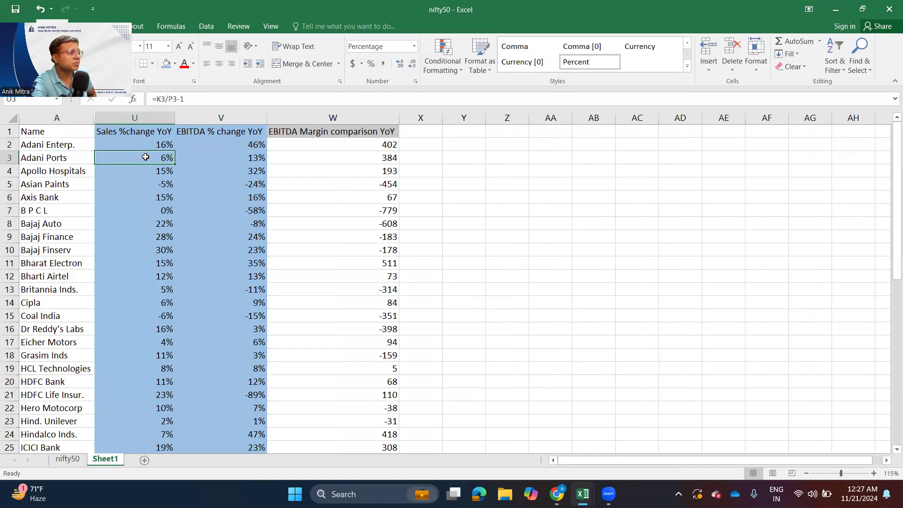
{"action": "left_click", "coordinate": [231, 158]}
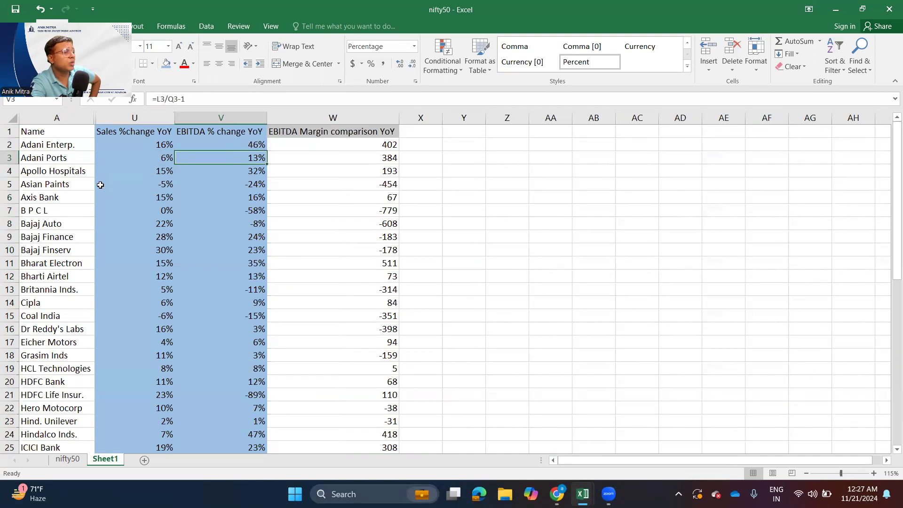
{"action": "left_click_drag", "start_coordinate": [390, 145], "coordinate": [385, 159]}
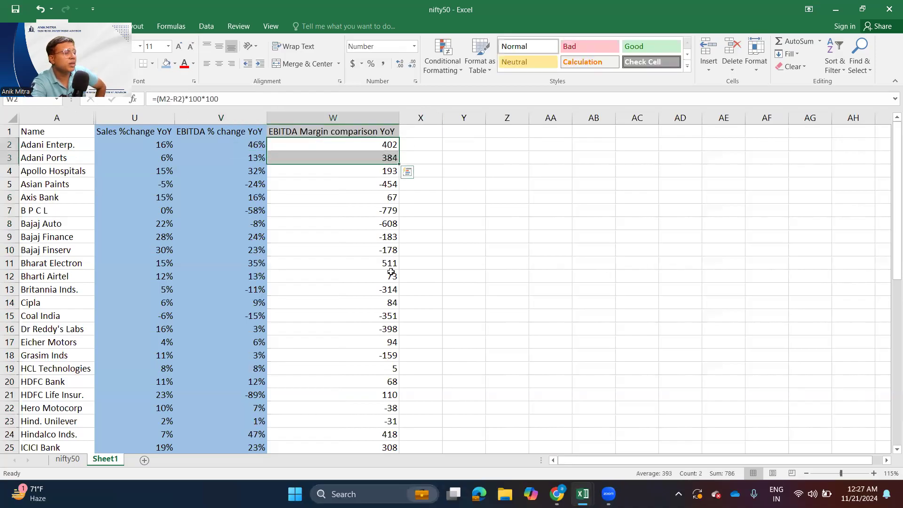
- Add filters to the header row and sort the companies by EBITDA Margin comparison YoY from largest to smallest
{"action": "left_click", "coordinate": [326, 130]}
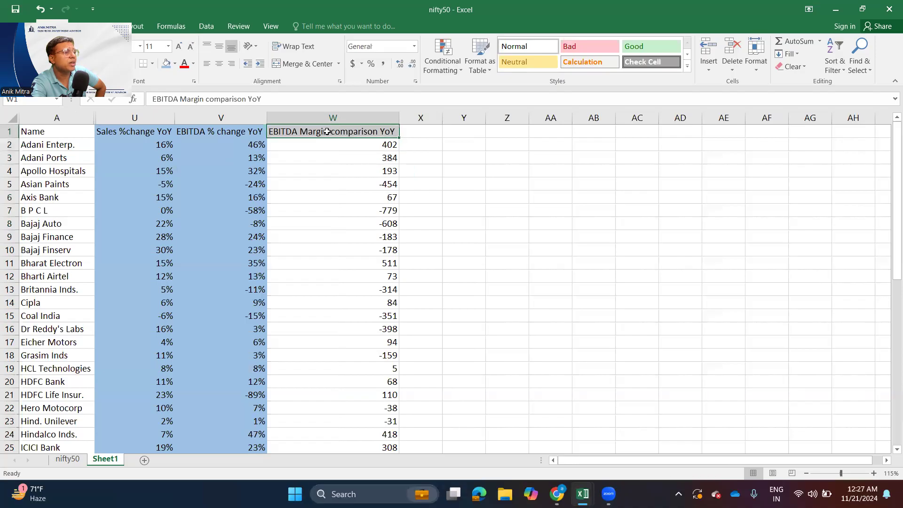
{"action": "left_click", "coordinate": [206, 26]}
{"action": "left_click", "coordinate": [386, 58]}
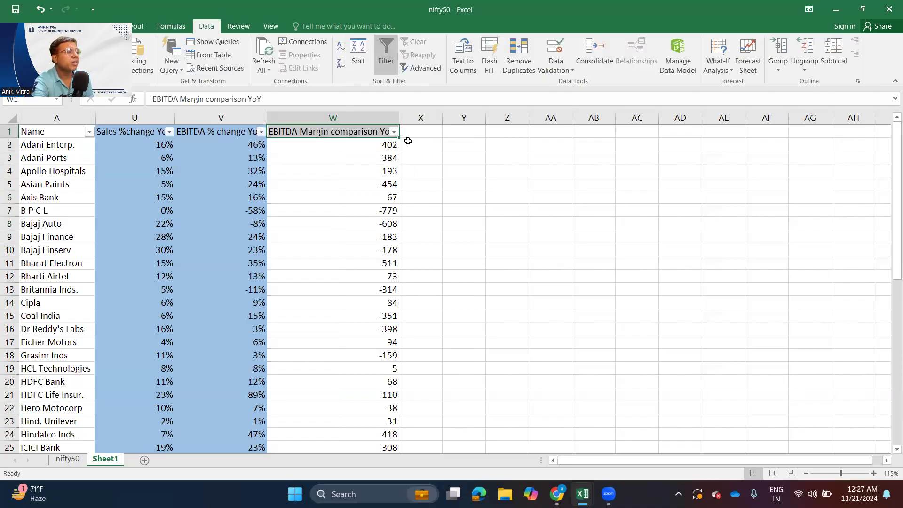
{"action": "left_click", "coordinate": [394, 132]}
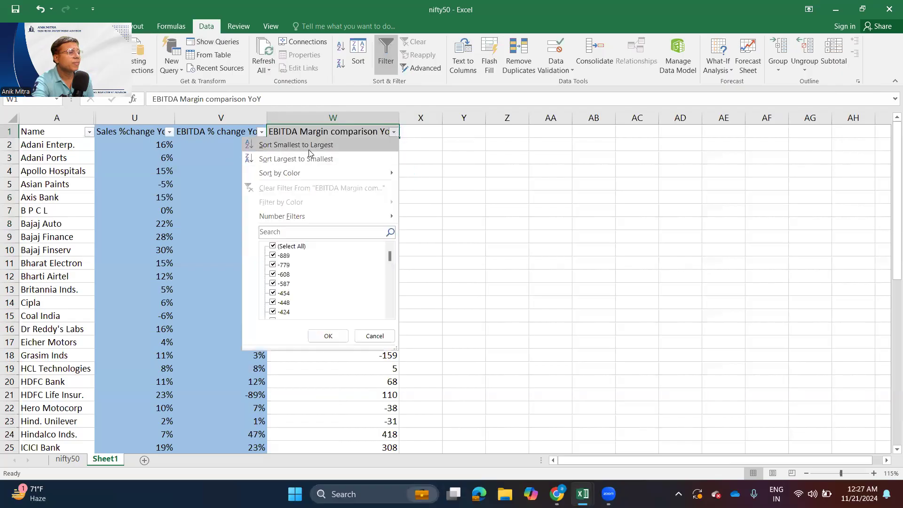
{"action": "left_click", "coordinate": [304, 162]}
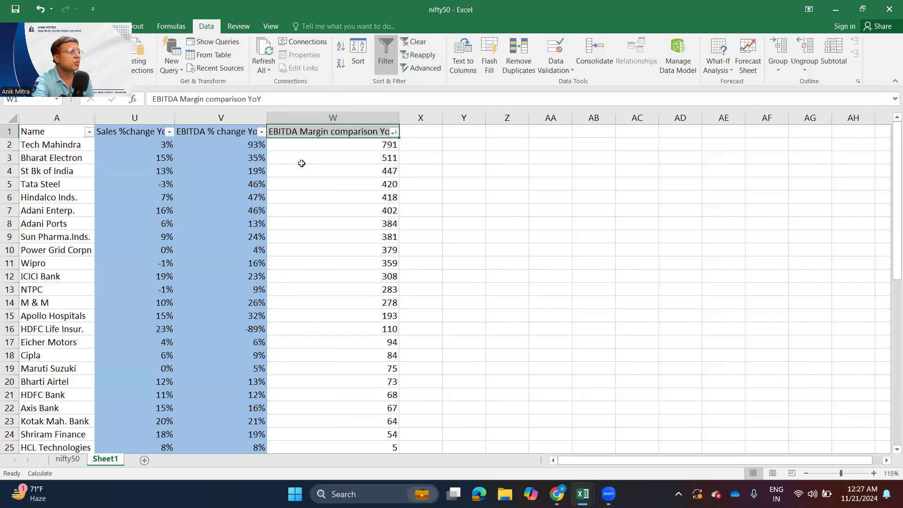
- Examine the rows of the companies ranked highest by margin comparison, from Tech Mahindra through Bharat Electron to St Bk of India
{"action": "left_click", "coordinate": [222, 193]}
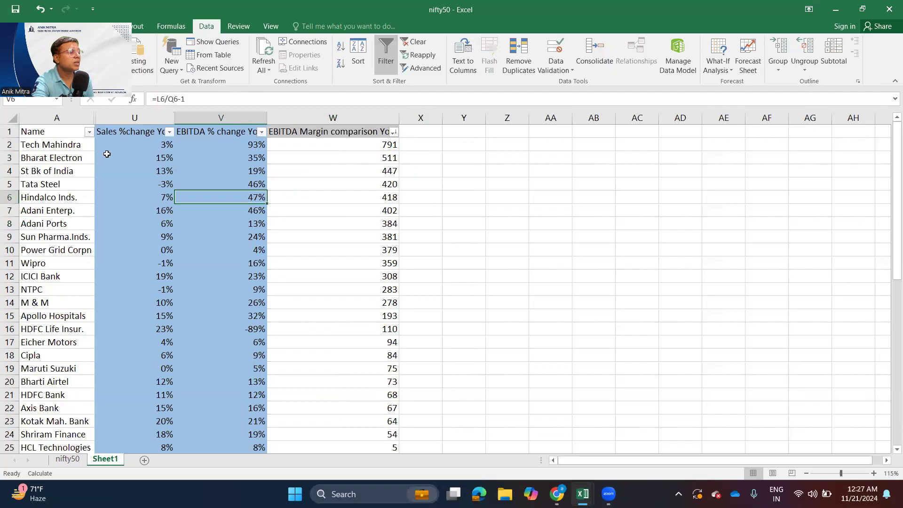
{"action": "left_click", "coordinate": [8, 144]}
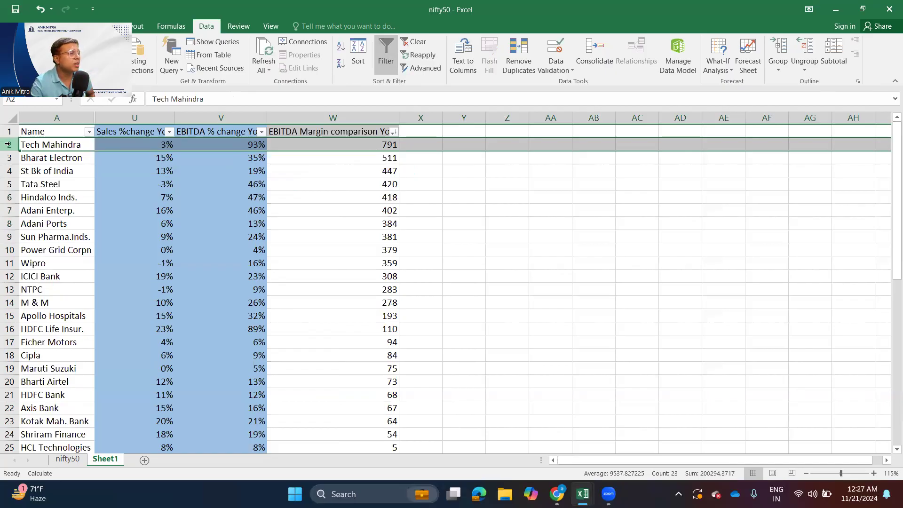
{"action": "left_click", "coordinate": [26, 158]}
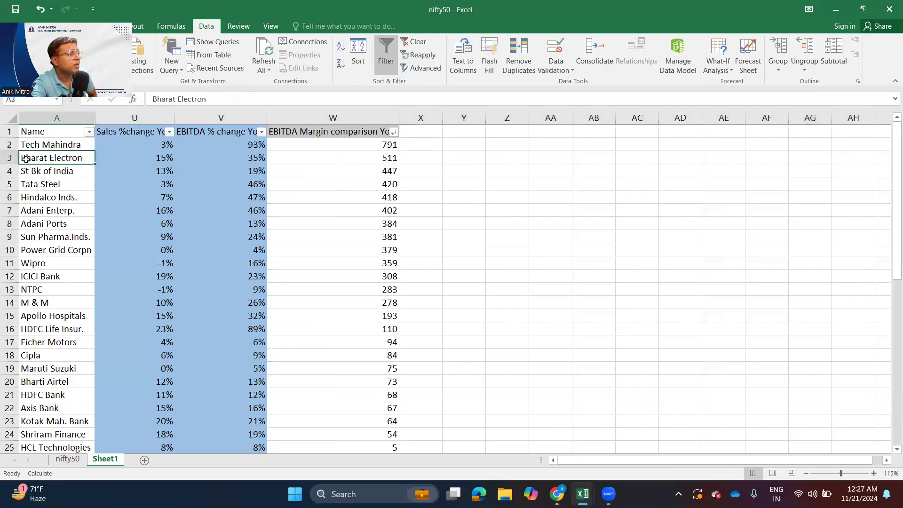
{"action": "left_click", "coordinate": [9, 171]}
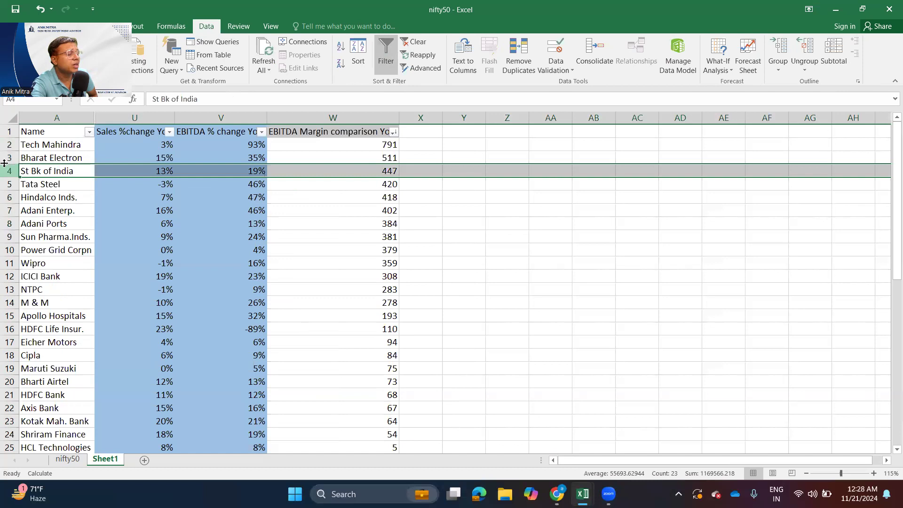
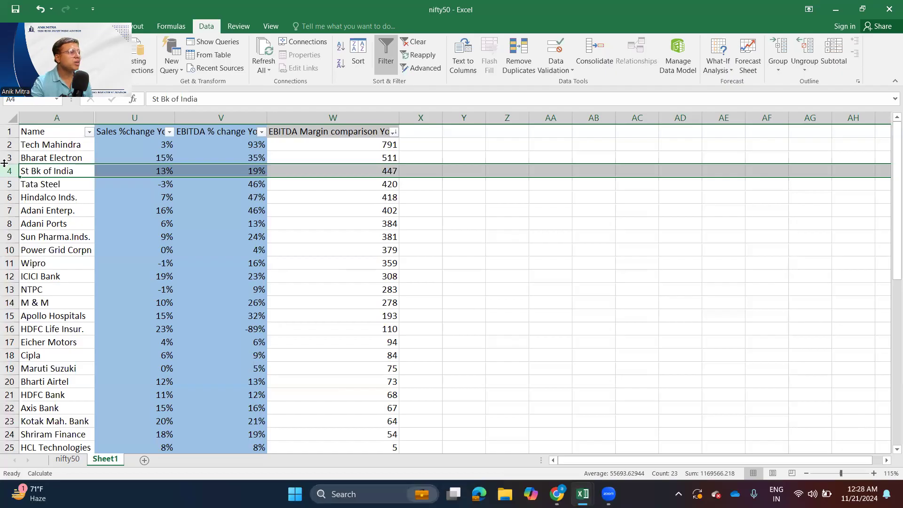
- Examine Tata Steel's year-on-year sales change, EBITDA change and EBITDA margin comparison in row 5
{"action": "left_click", "coordinate": [149, 186]}
{"action": "left_click", "coordinate": [236, 185]}
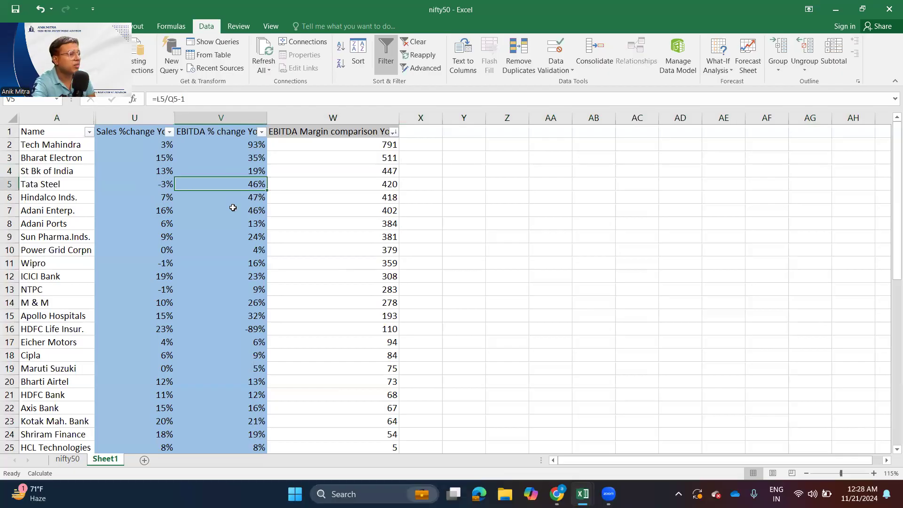
{"action": "left_click", "coordinate": [9, 184]}
{"action": "left_click", "coordinate": [381, 185]}
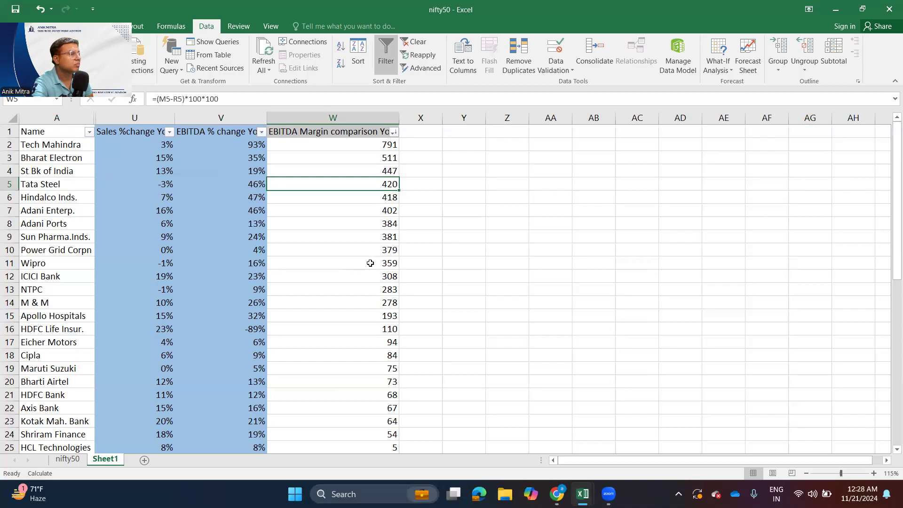
- Review the EBITDA margin comparison column from Hindalco Inds. down to Apollo Hospitals, returning to Tech Mahindra's value
{"action": "key", "text": "Down"}
{"action": "key", "text": "Down"}
{"action": "key", "text": "Down"}
{"action": "key", "text": "Down"}
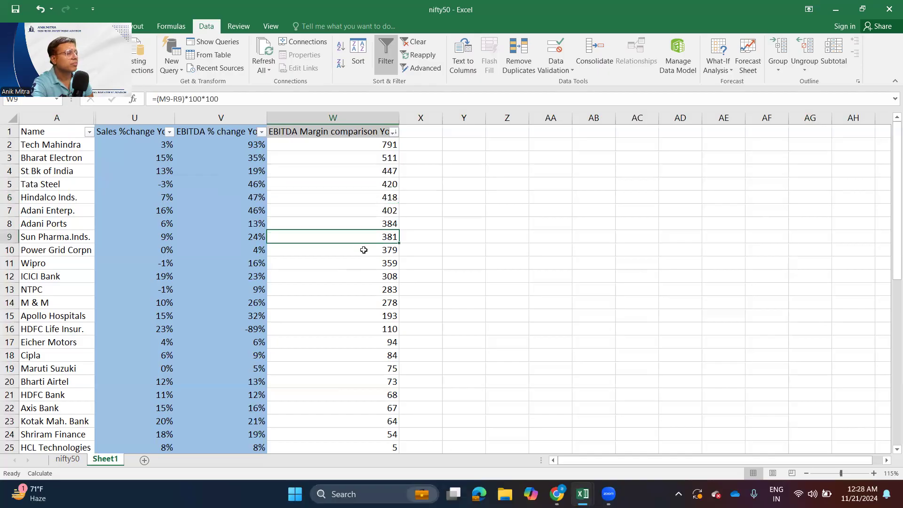
{"action": "left_click", "coordinate": [365, 314]}
{"action": "scroll", "coordinate": [390, 372], "scroll_direction": "down", "scroll_amount": 3}
{"action": "scroll", "coordinate": [395, 382], "scroll_direction": "up", "scroll_amount": 3}
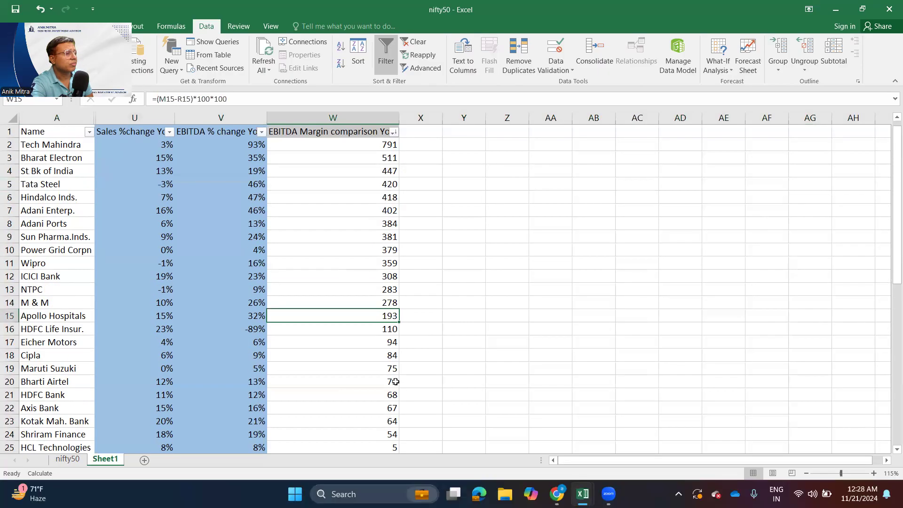
{"action": "left_click", "coordinate": [384, 143]}
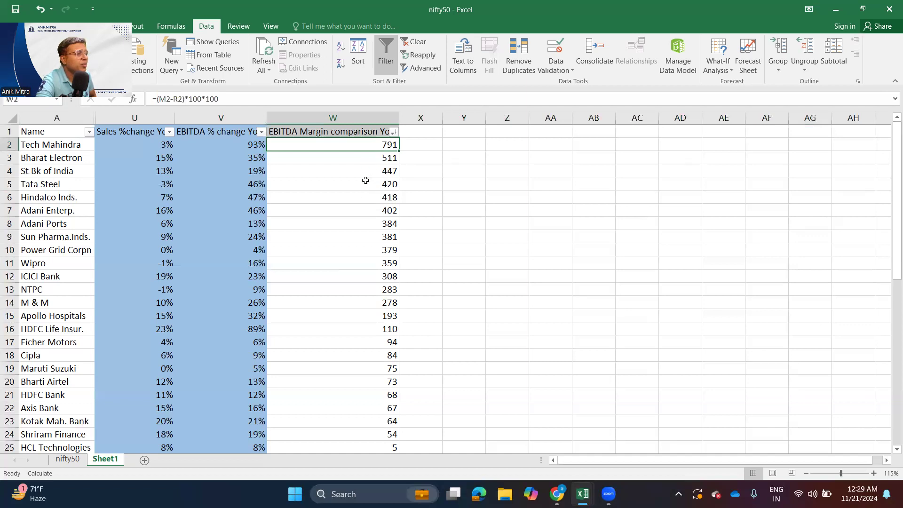
- Go through the names of the companies with improved margins one by one, from Tech Mahindra to HDFC Life Insur
{"action": "left_click", "coordinate": [75, 146]}
{"action": "left_click", "coordinate": [74, 161]}
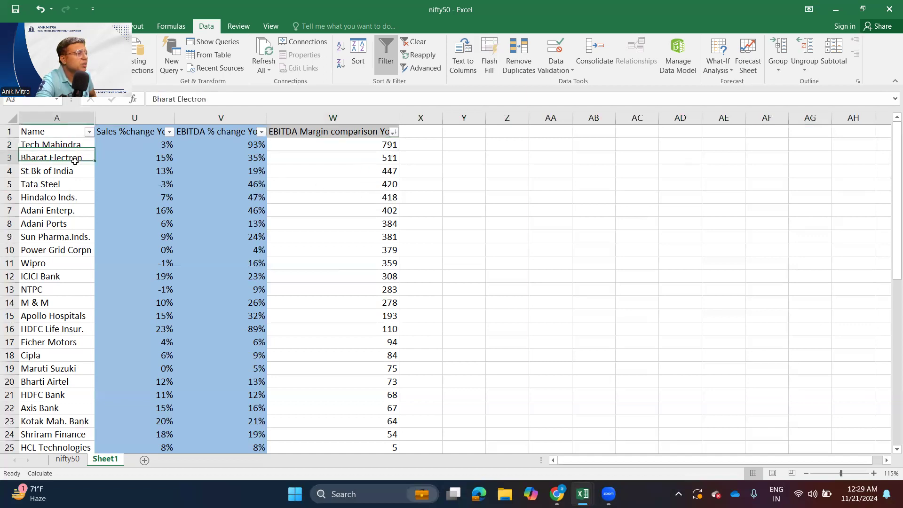
{"action": "left_click", "coordinate": [75, 185]}
{"action": "left_click", "coordinate": [75, 199]}
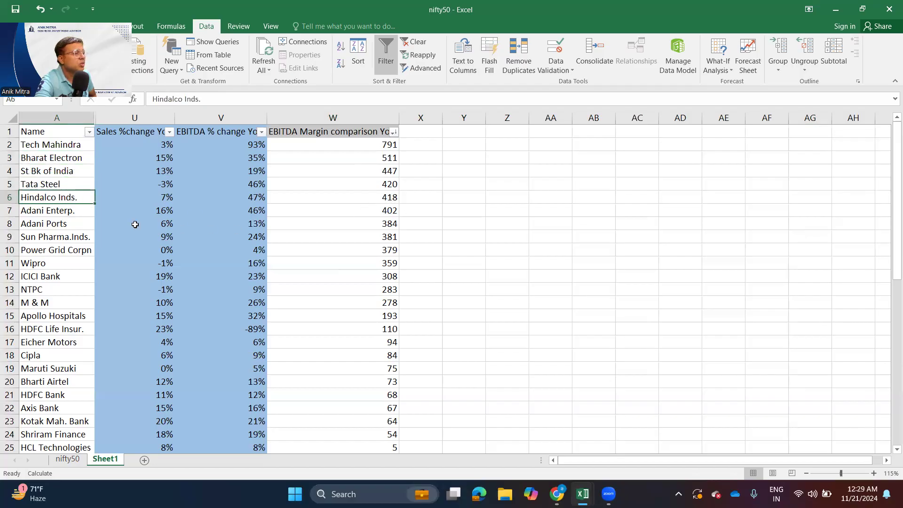
{"action": "left_click", "coordinate": [76, 214]}
{"action": "left_click", "coordinate": [72, 229]}
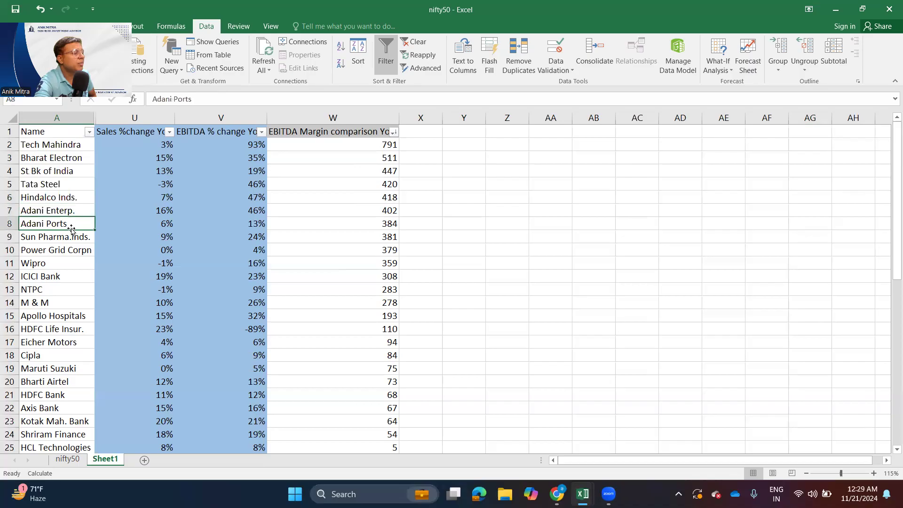
{"action": "left_click", "coordinate": [79, 240]}
{"action": "left_click", "coordinate": [75, 252]}
{"action": "left_click", "coordinate": [59, 266]}
{"action": "left_click", "coordinate": [66, 281]}
{"action": "left_click", "coordinate": [62, 298]}
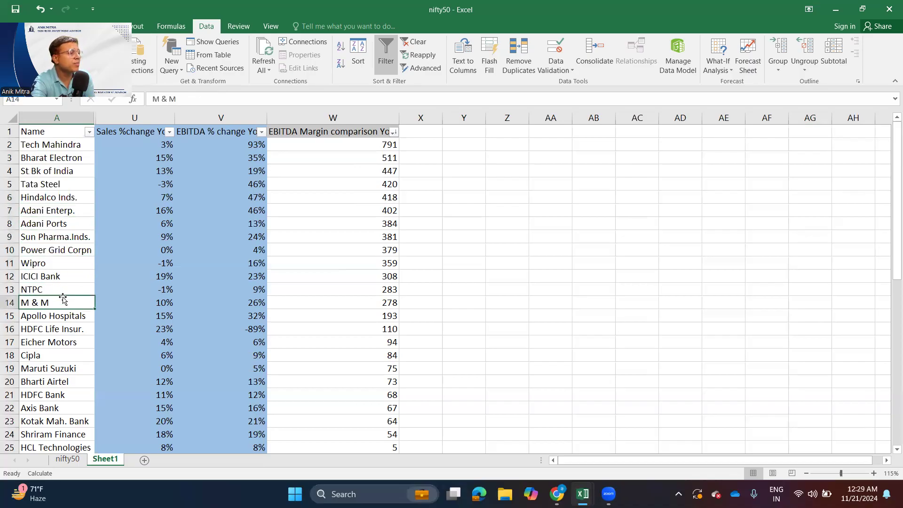
{"action": "scroll", "coordinate": [64, 301], "scroll_direction": "down", "scroll_amount": 2}
{"action": "left_click", "coordinate": [80, 238]}
{"action": "left_click", "coordinate": [66, 251]}
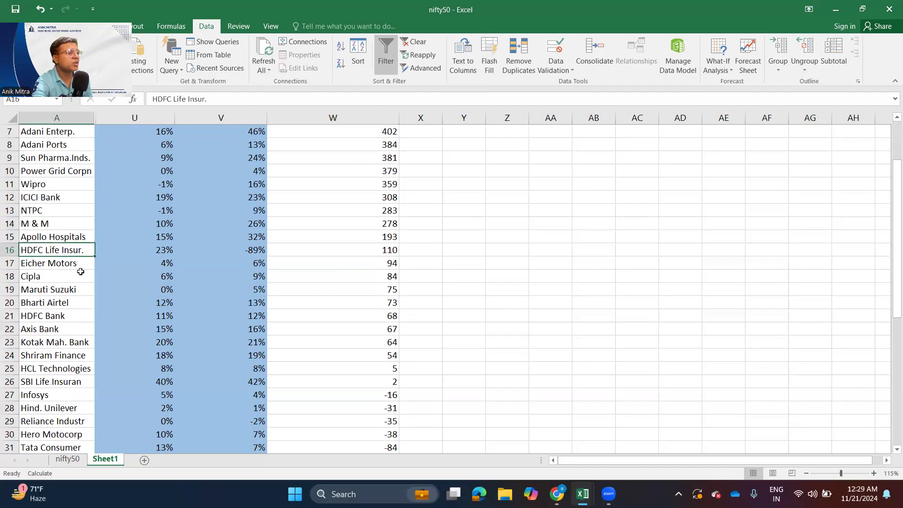
- Examine the companies ranked lowest by EBITDA margin comparison, from IndusInd Bank and B P C L up to ITC
{"action": "scroll", "coordinate": [80, 272], "scroll_direction": "down", "scroll_amount": 12}
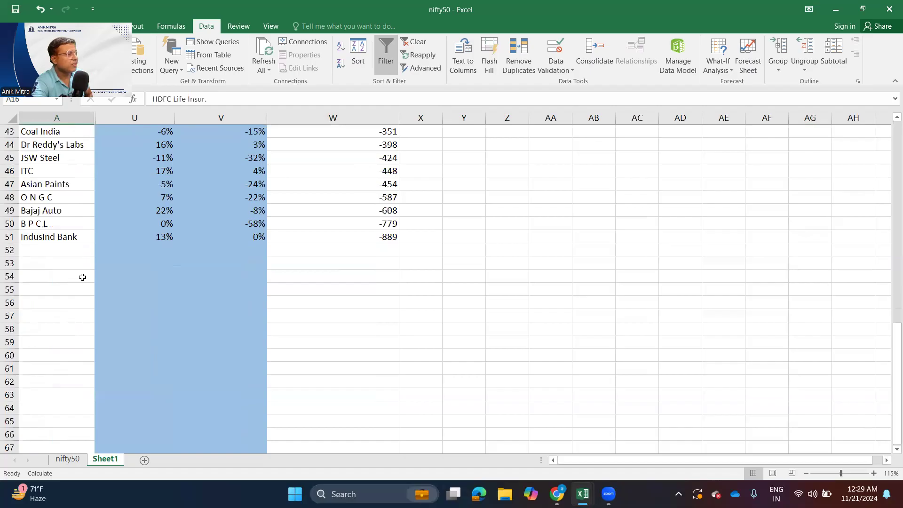
{"action": "scroll", "coordinate": [83, 277], "scroll_direction": "up", "scroll_amount": 2}
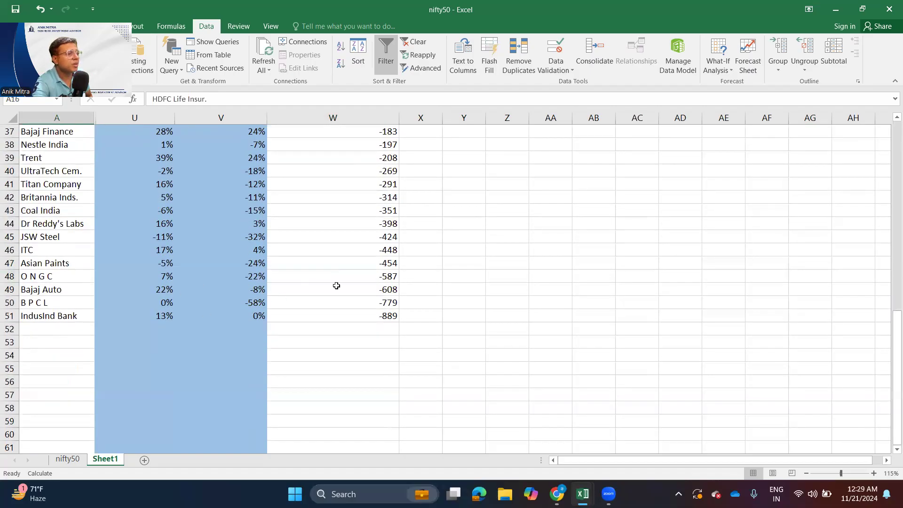
{"action": "left_click", "coordinate": [373, 317]}
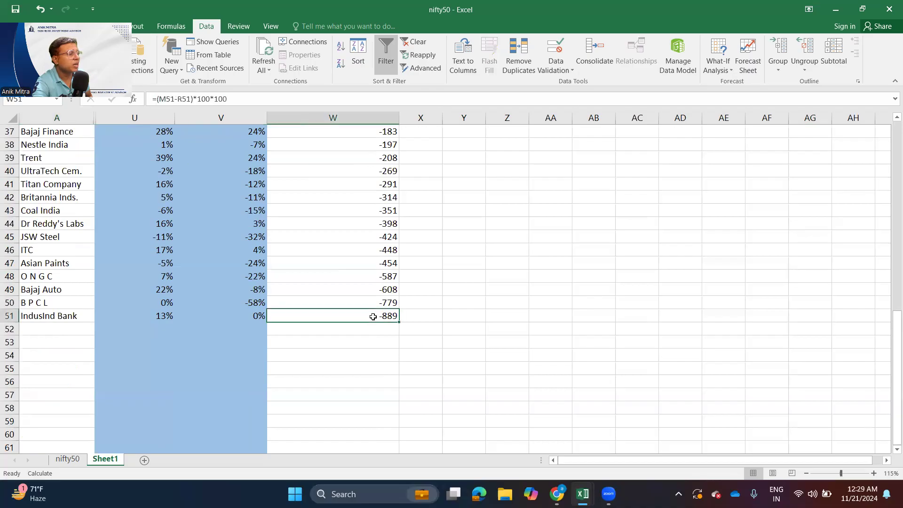
{"action": "left_click_drag", "start_coordinate": [40, 301], "coordinate": [377, 263]}
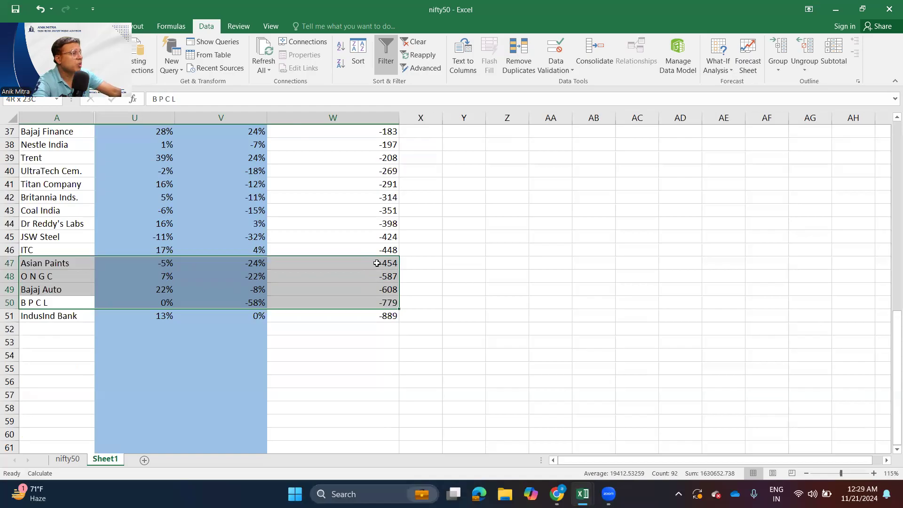
{"action": "left_click_drag", "start_coordinate": [376, 262], "coordinate": [375, 250]}
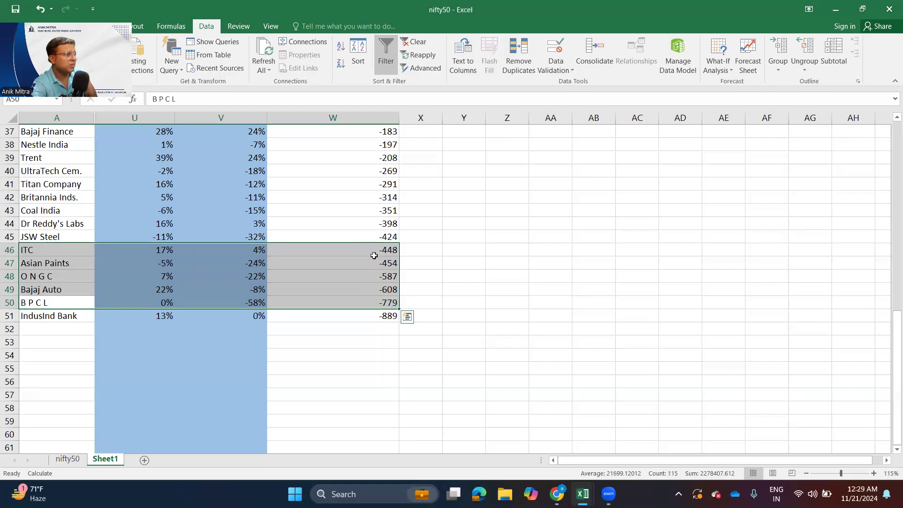
{"action": "scroll", "coordinate": [367, 264], "scroll_direction": "up", "scroll_amount": 12}
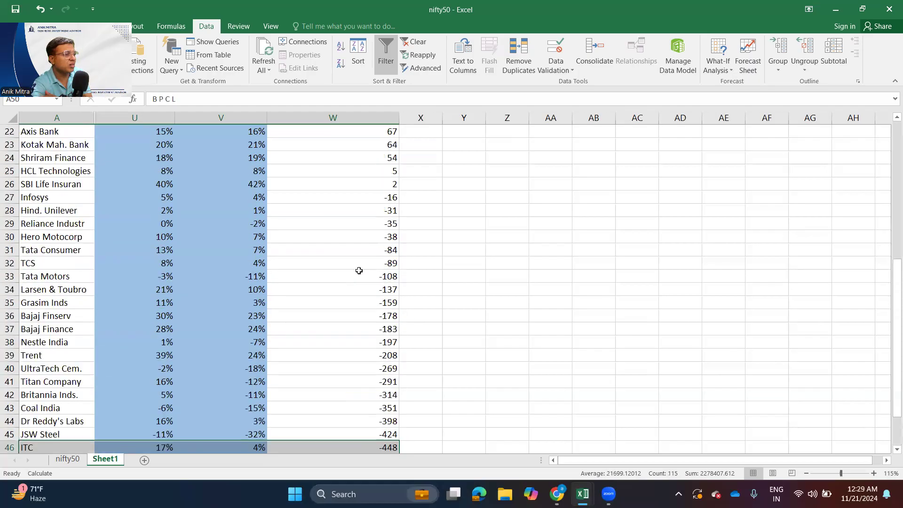
{"action": "scroll", "coordinate": [359, 270], "scroll_direction": "down", "scroll_amount": 11}
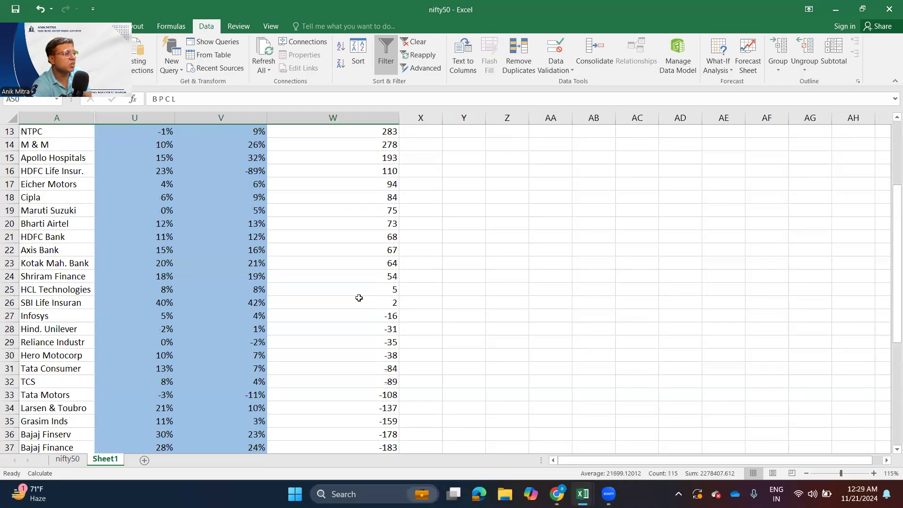
{"action": "scroll", "coordinate": [329, 296], "scroll_direction": "down", "scroll_amount": 1}
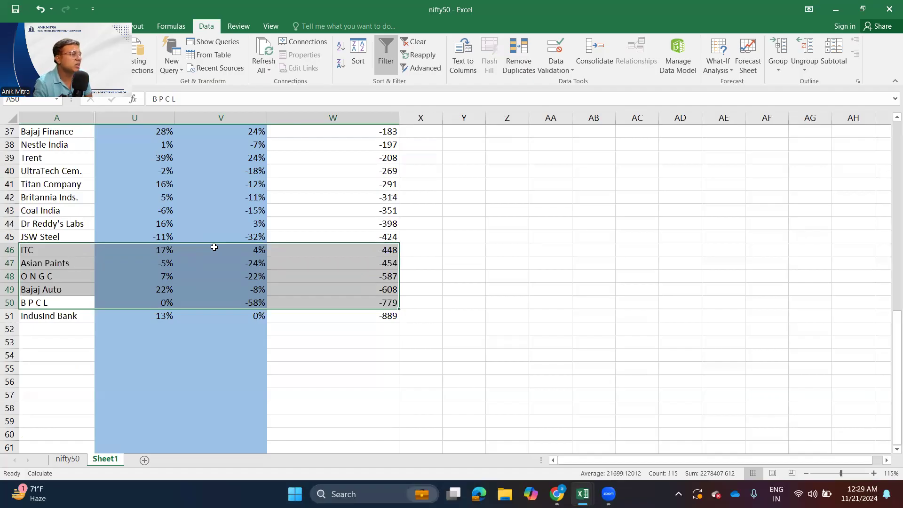
{"action": "left_click", "coordinate": [252, 368]}
- Look over the source data on the nifty50 sheet, from the EBIDT preceding year quarter column across to the DII holding columns
{"action": "scroll", "coordinate": [251, 368], "scroll_direction": "up", "scroll_amount": 6}
{"action": "scroll", "coordinate": [251, 368], "scroll_direction": "up", "scroll_amount": 6}
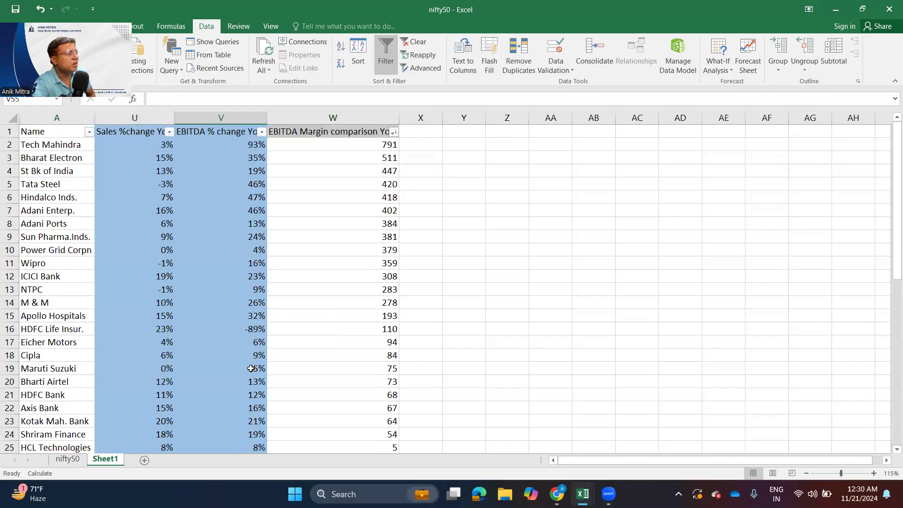
{"action": "left_click", "coordinate": [227, 210]}
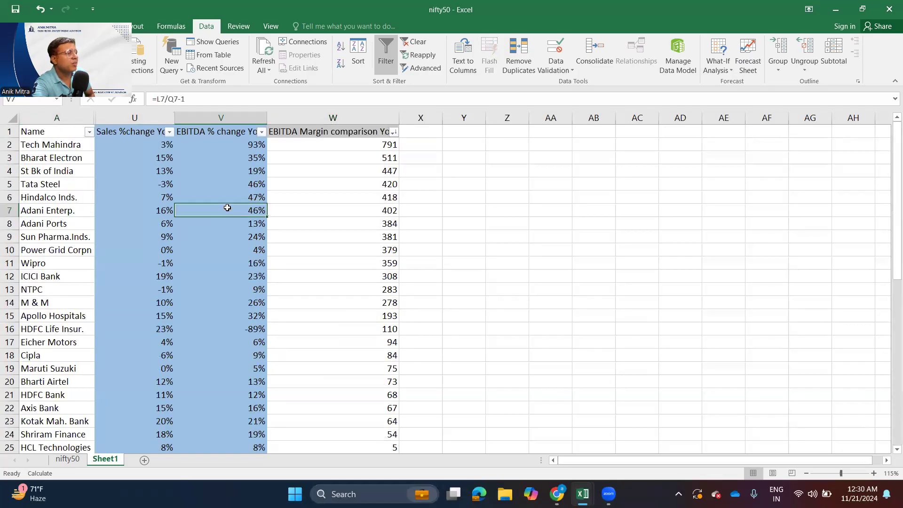
{"action": "left_click", "coordinate": [67, 459]}
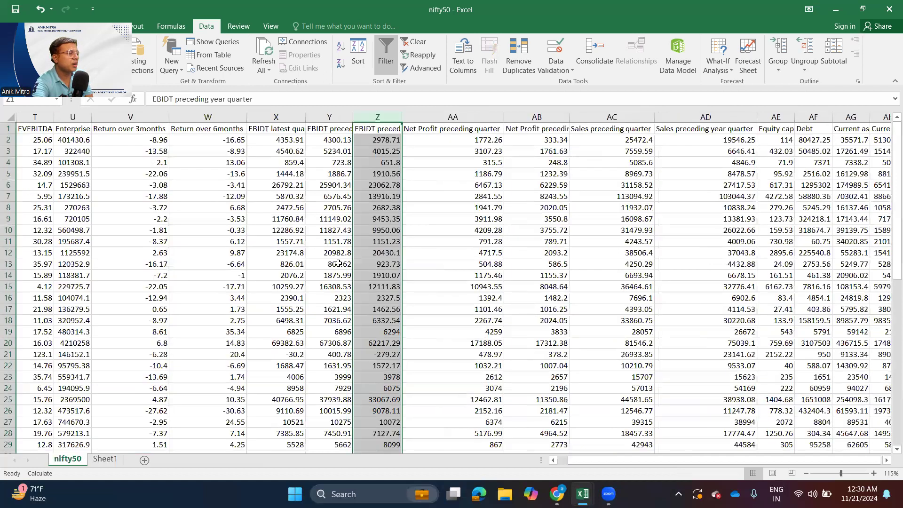
{"action": "left_click", "coordinate": [364, 250]}
{"action": "left_click", "coordinate": [365, 228]}
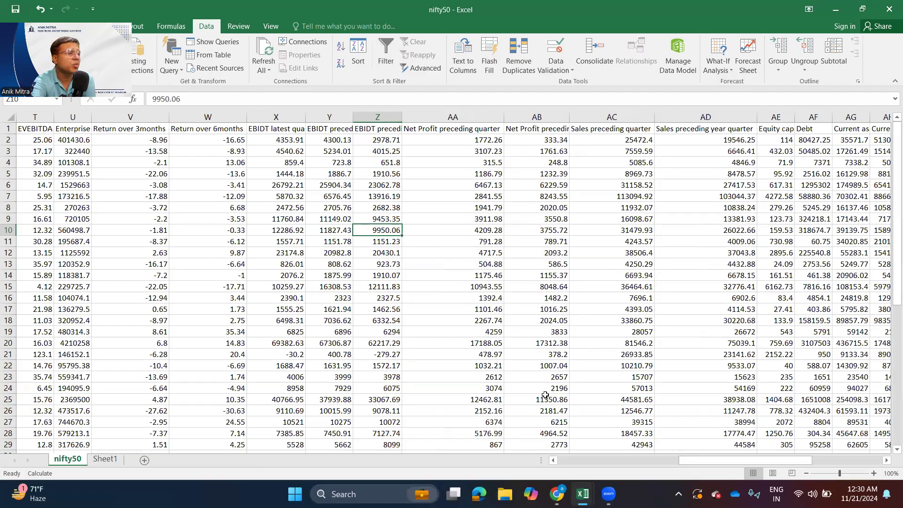
{"action": "left_click_drag", "start_coordinate": [713, 461], "coordinate": [853, 458]}
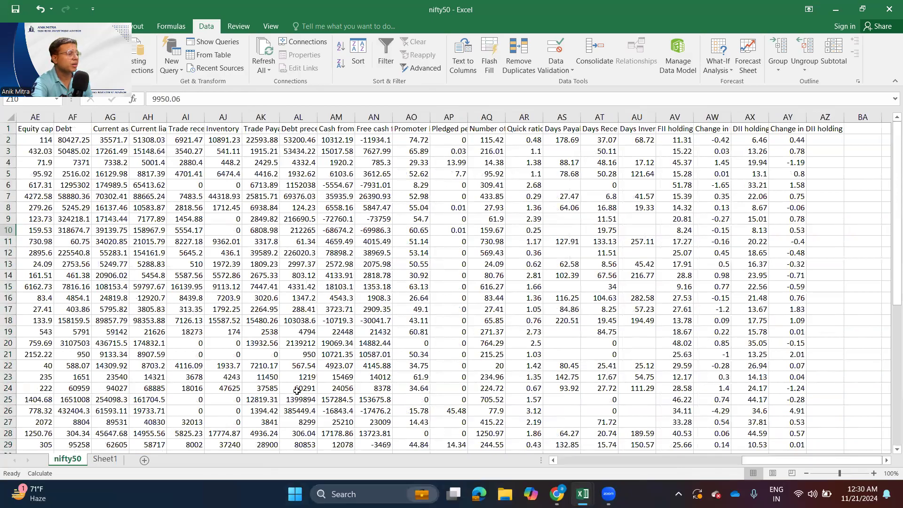
- Return to Sheet1 and look through the full ranked list from Tech Mahindra down to IndusInd Bank
{"action": "key", "text": "ctrl+Page_Down"}
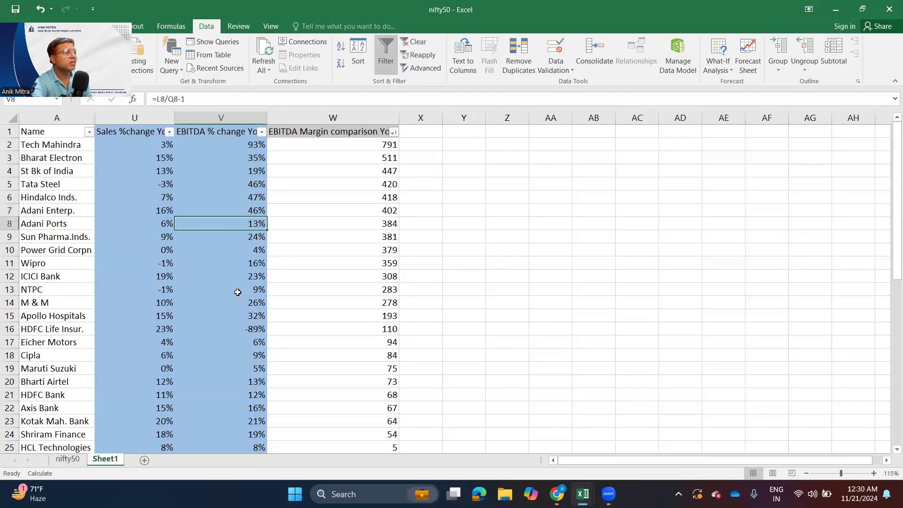
{"action": "scroll", "coordinate": [238, 293], "scroll_direction": "down", "scroll_amount": 9}
{"action": "scroll", "coordinate": [238, 294], "scroll_direction": "down", "scroll_amount": 7}
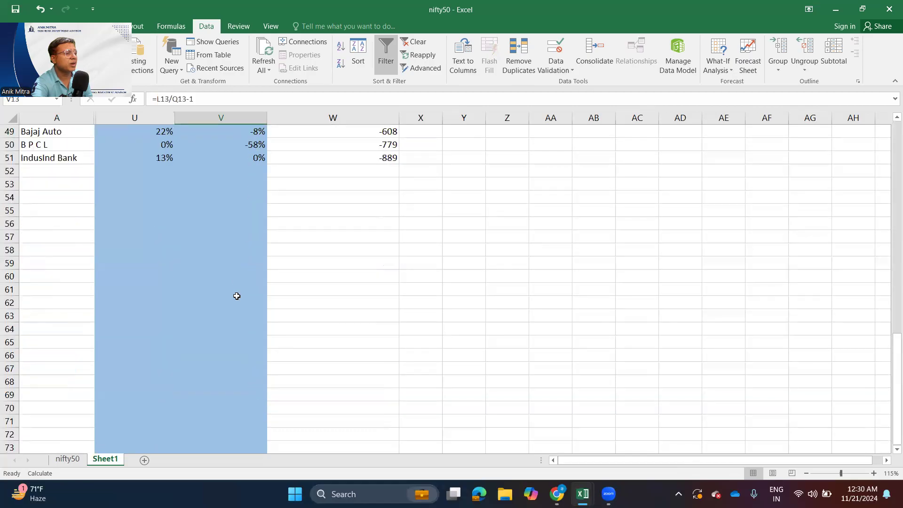
{"action": "scroll", "coordinate": [237, 295], "scroll_direction": "up", "scroll_amount": 4}
{"action": "scroll", "coordinate": [236, 296], "scroll_direction": "up", "scroll_amount": 11}
{"action": "scroll", "coordinate": [234, 298], "scroll_direction": "up", "scroll_amount": 1}
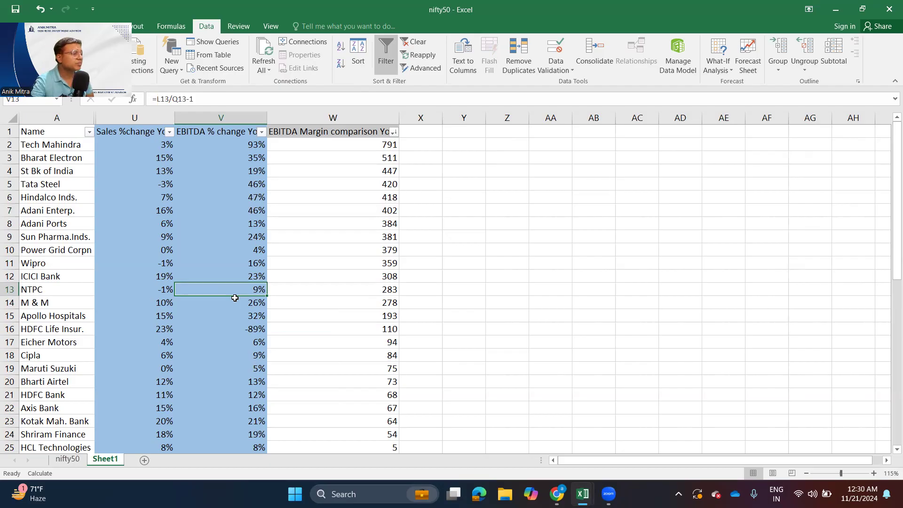
- Examine the year-on-year comparison rows of Eicher Motors, Cipla and Bharti Airtel
{"action": "left_click", "coordinate": [86, 344], "text": "ctrl"}
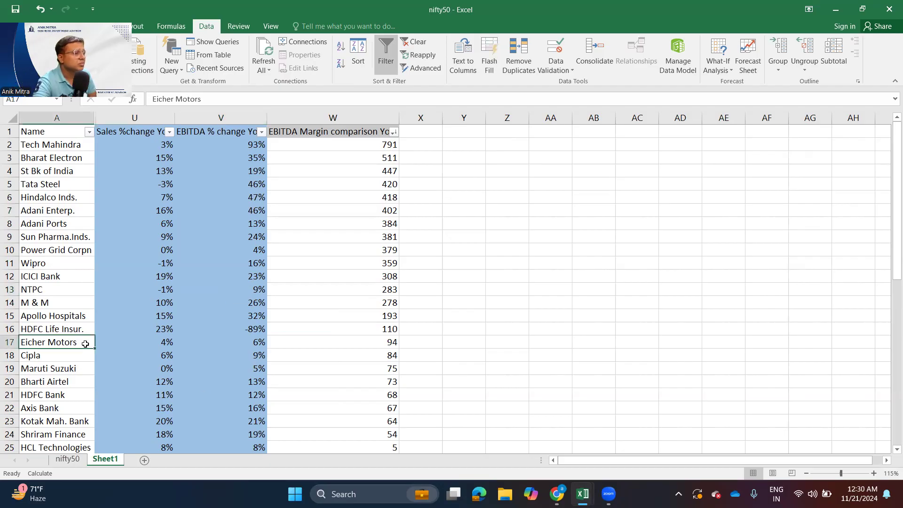
{"action": "left_click", "coordinate": [9, 343], "text": "ctrl"}
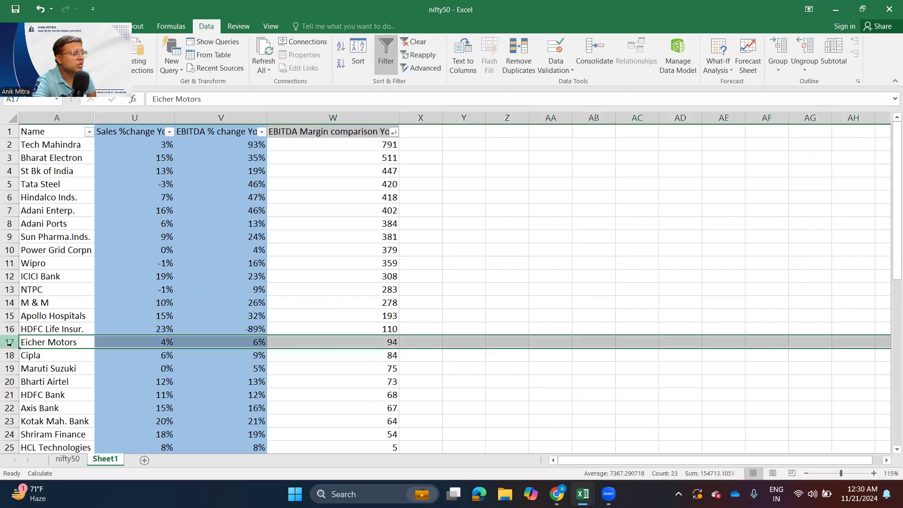
{"action": "left_click", "coordinate": [8, 355], "text": "ctrl"}
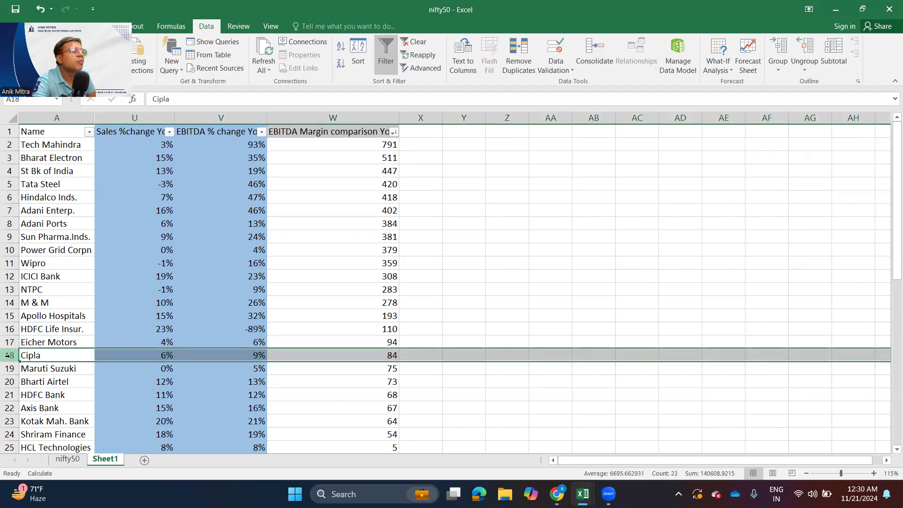
{"action": "scroll", "coordinate": [100, 389], "scroll_direction": "down", "scroll_amount": 2}
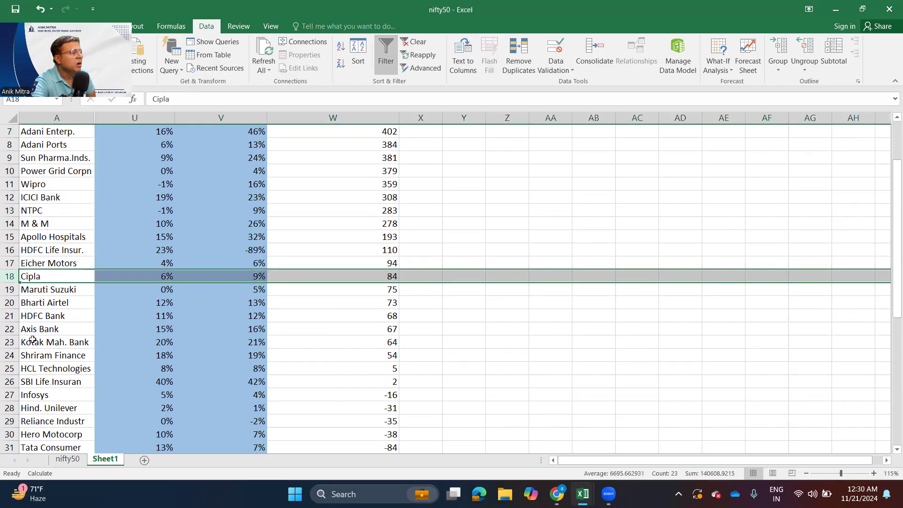
{"action": "left_click", "coordinate": [7, 302], "text": "ctrl"}
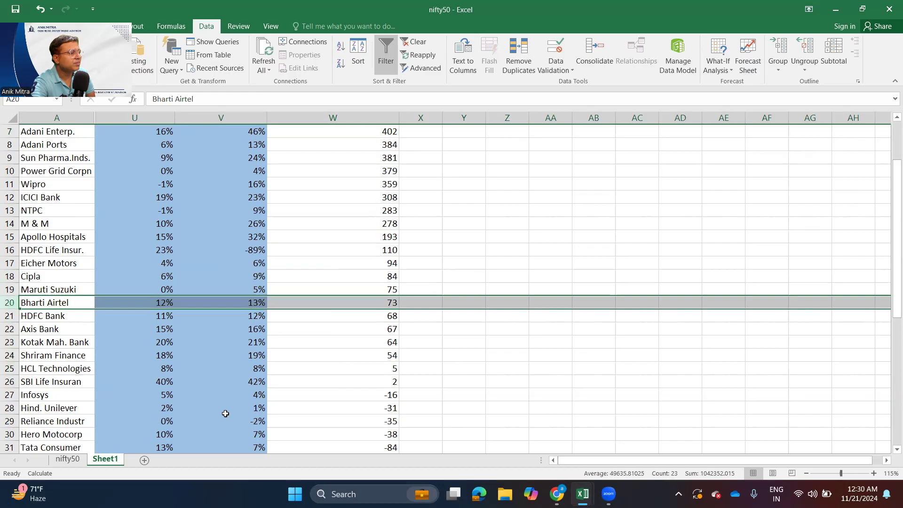
{"action": "scroll", "coordinate": [262, 413], "scroll_direction": "up", "scroll_amount": 2}
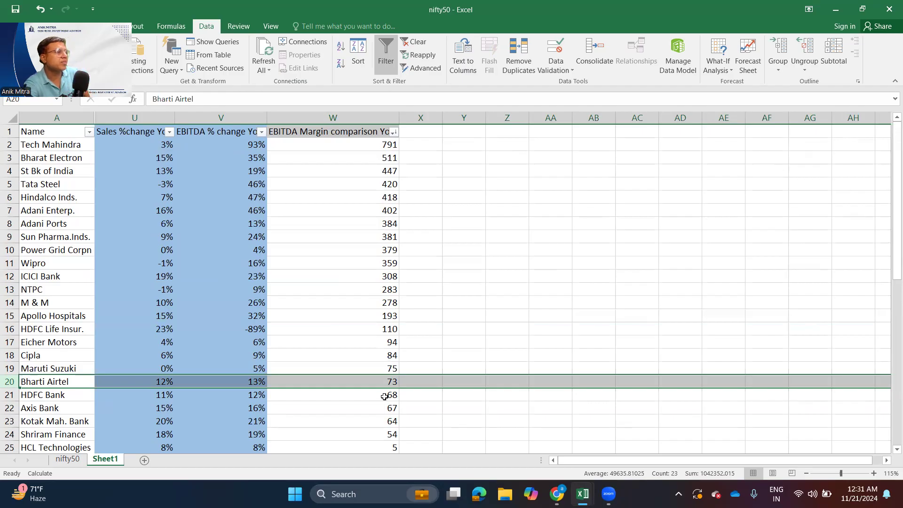
- Review the comparison table as a whole, highlighting it from the Name header across to EBITDA Margin comparison YoY
{"action": "left_click_drag", "start_coordinate": [52, 136], "coordinate": [363, 368]}
{"action": "left_click_drag", "start_coordinate": [363, 273], "coordinate": [549, 238]}
{"action": "left_click", "coordinate": [550, 236]}
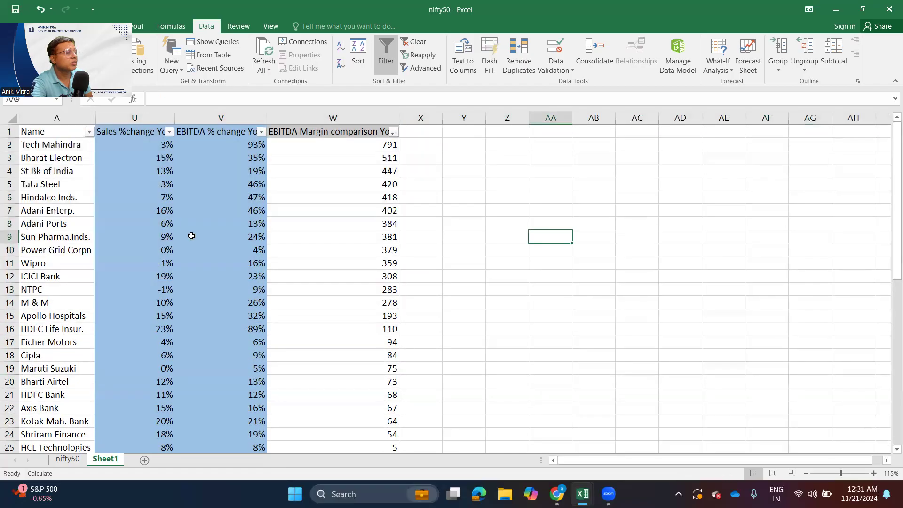
{"action": "left_click_drag", "start_coordinate": [73, 133], "coordinate": [295, 448]}
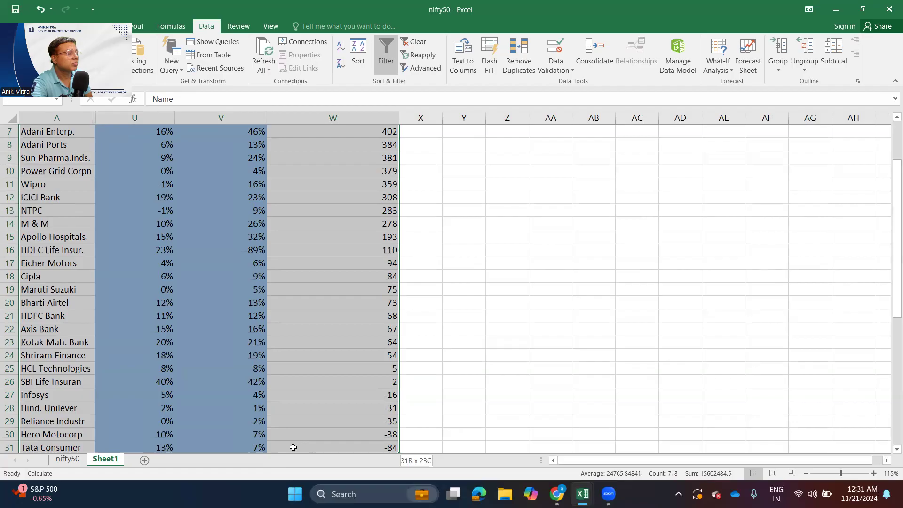
{"action": "left_click_drag", "start_coordinate": [293, 448], "coordinate": [293, 447]}
{"action": "left_click", "coordinate": [242, 341]}
{"action": "scroll", "coordinate": [279, 401], "scroll_direction": "up", "scroll_amount": 1}
{"action": "scroll", "coordinate": [279, 400], "scroll_direction": "up", "scroll_amount": 2}
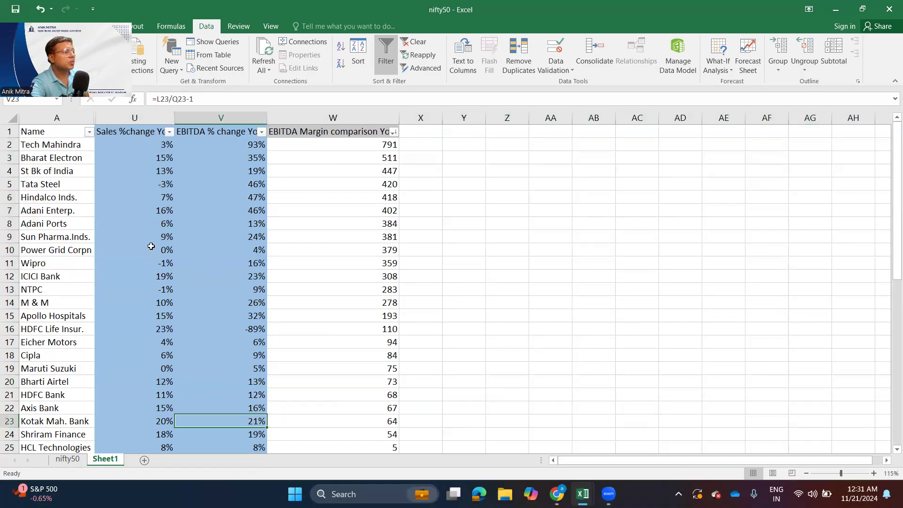
- Copy the header and the rows from Tech Mahindra to SBI Life Insuran, Name through EBITDA Margin comparison YoY, into a new sheet
{"action": "left_click_drag", "start_coordinate": [50, 132], "coordinate": [379, 384]}
{"action": "key", "text": "ctrl+c"}
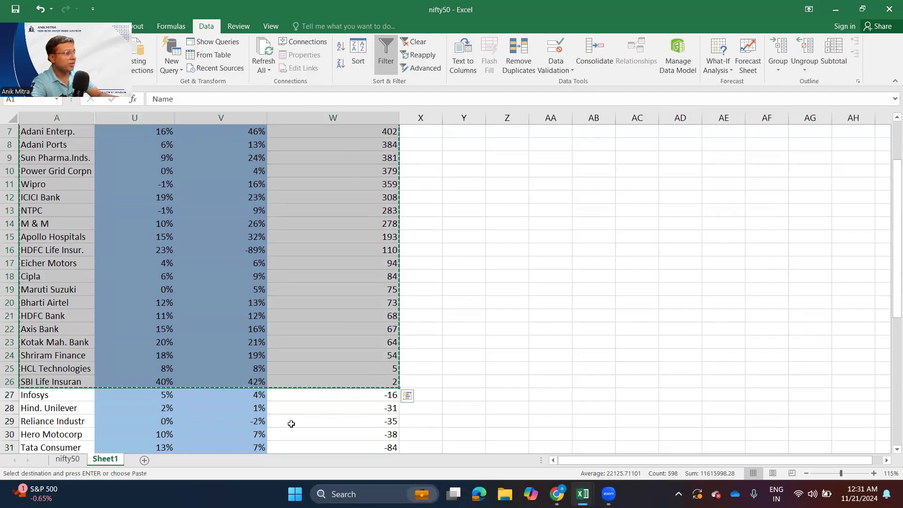
{"action": "scroll", "coordinate": [263, 425], "scroll_direction": "up", "scroll_amount": 2}
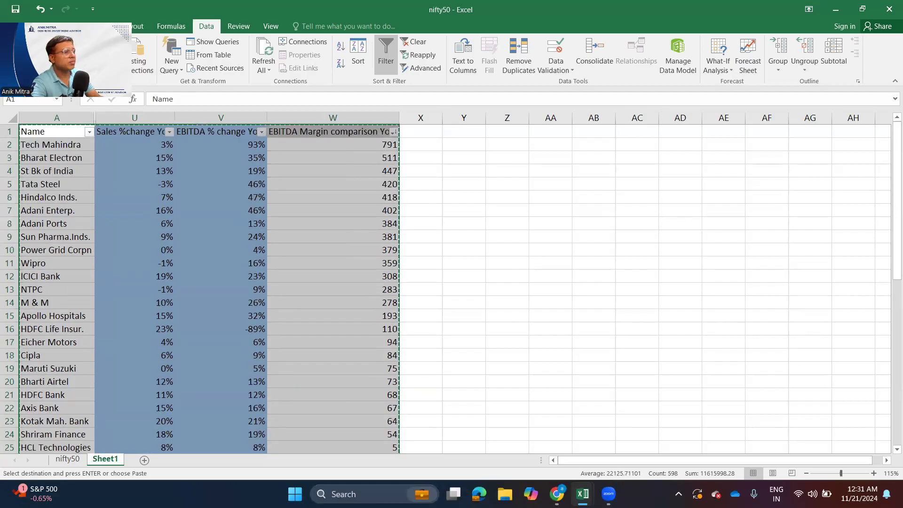
{"action": "left_click", "coordinate": [144, 461]}
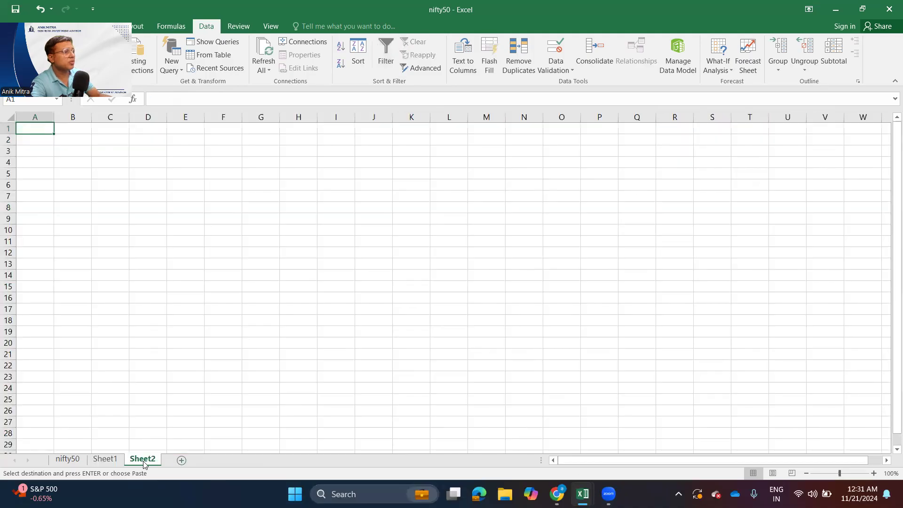
{"action": "key", "text": "ctrl+v"}
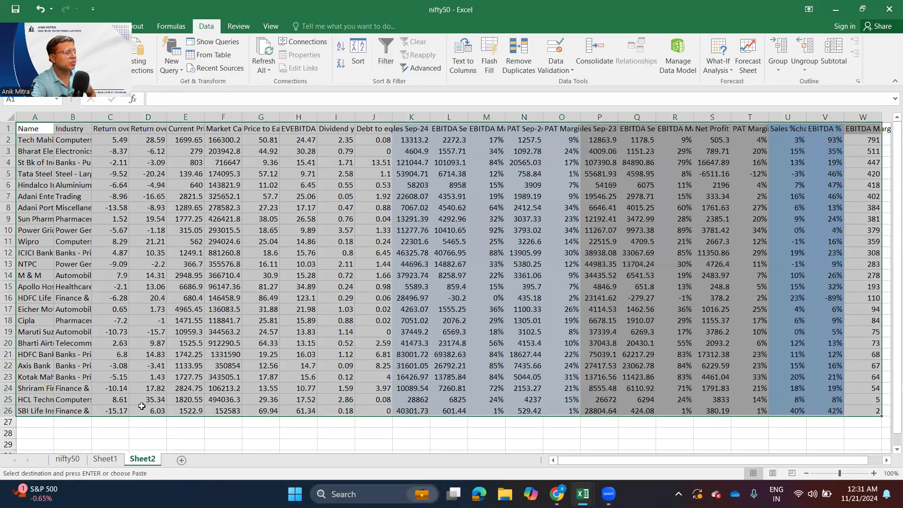
{"action": "left_click", "coordinate": [105, 458]}
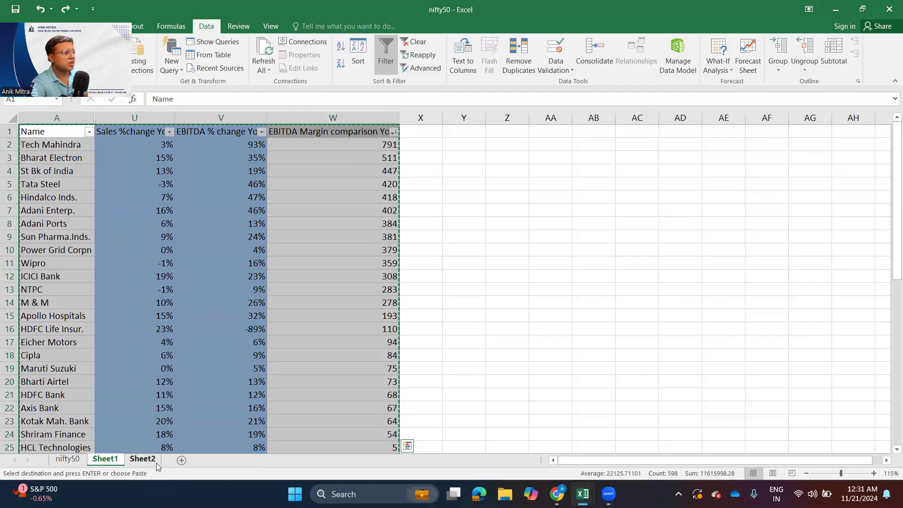
{"action": "left_click", "coordinate": [143, 459]}
{"action": "left_click", "coordinate": [30, 131]}
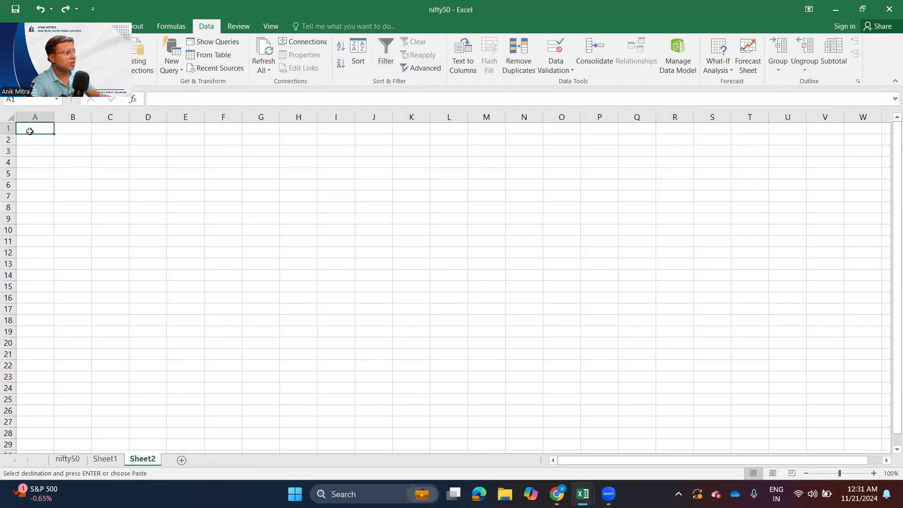
{"action": "key", "text": "ctrl+v"}
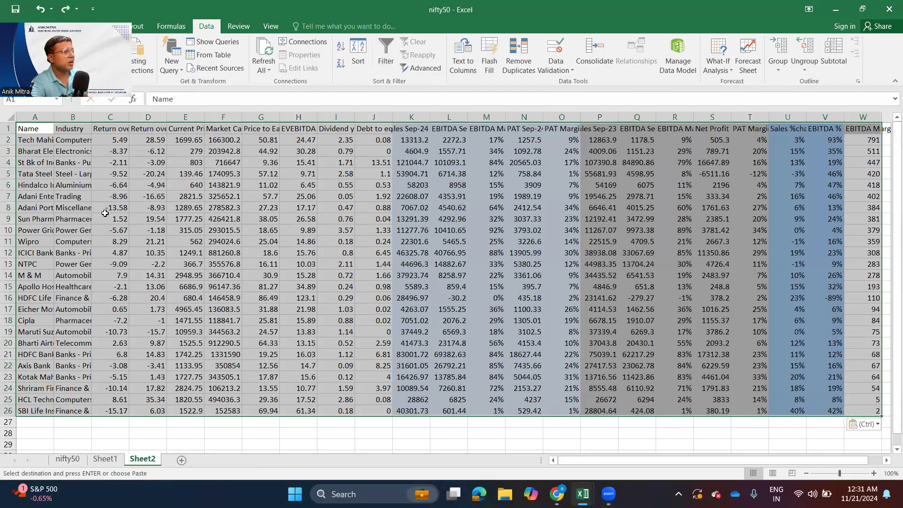
{"action": "left_click", "coordinate": [110, 219]}
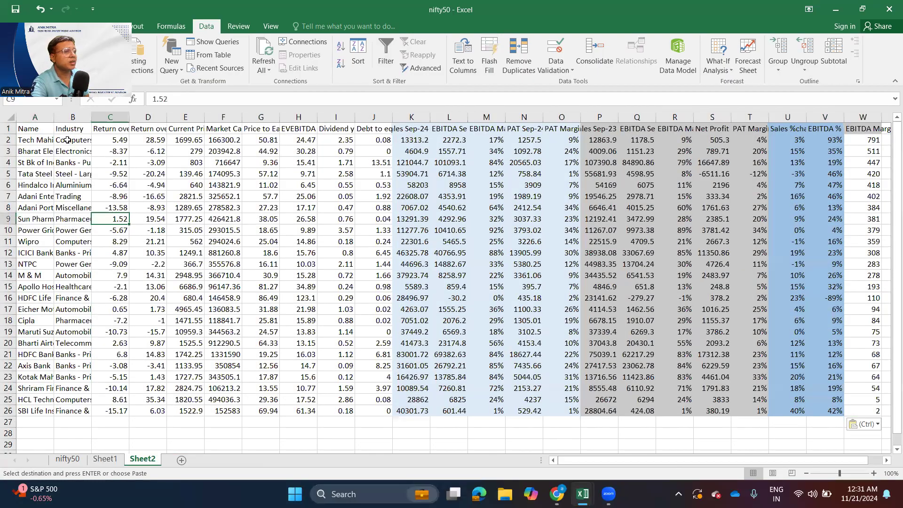
- On Sheet2, fit the Name column to its contents and hide columns C through T, leaving the year-on-year comparison beside the names
{"action": "double_click", "coordinate": [54, 117]}
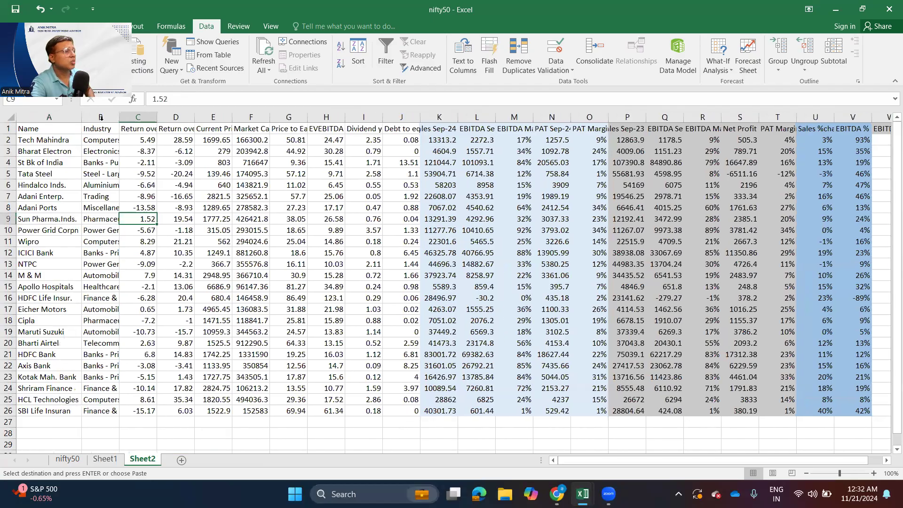
{"action": "left_click_drag", "start_coordinate": [137, 117], "coordinate": [282, 117]}
{"action": "left_click_drag", "start_coordinate": [744, 103], "coordinate": [640, 155]}
{"action": "right_click", "coordinate": [255, 298]}
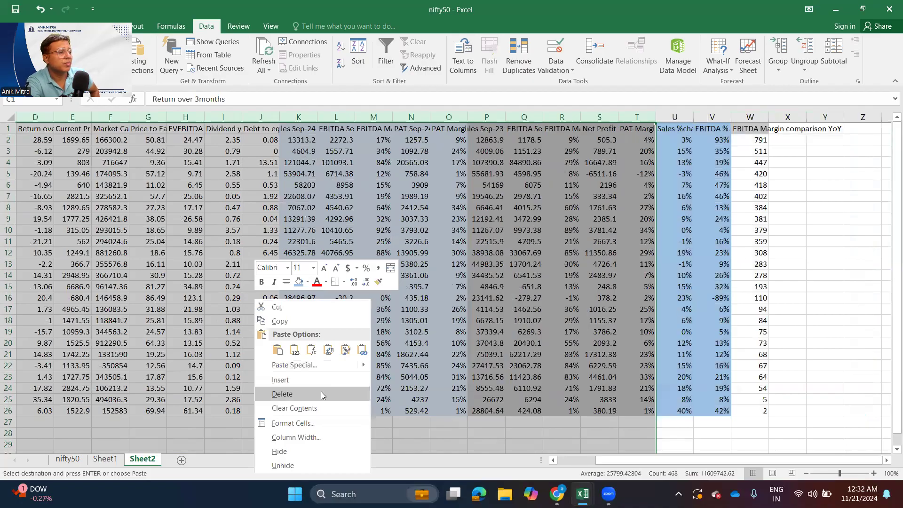
{"action": "key", "text": "Escape"}
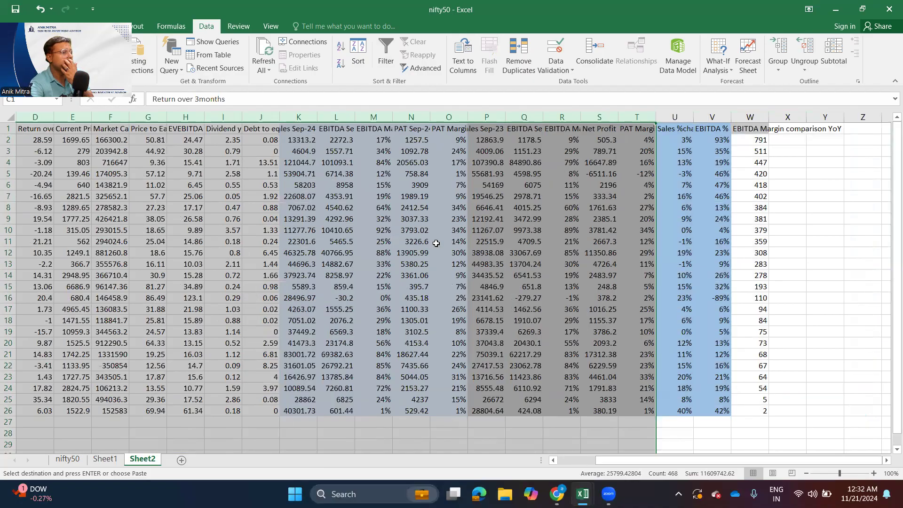
{"action": "right_click", "coordinate": [395, 254]}
{"action": "scroll", "coordinate": [358, 384], "scroll_direction": "left", "scroll_amount": 2}
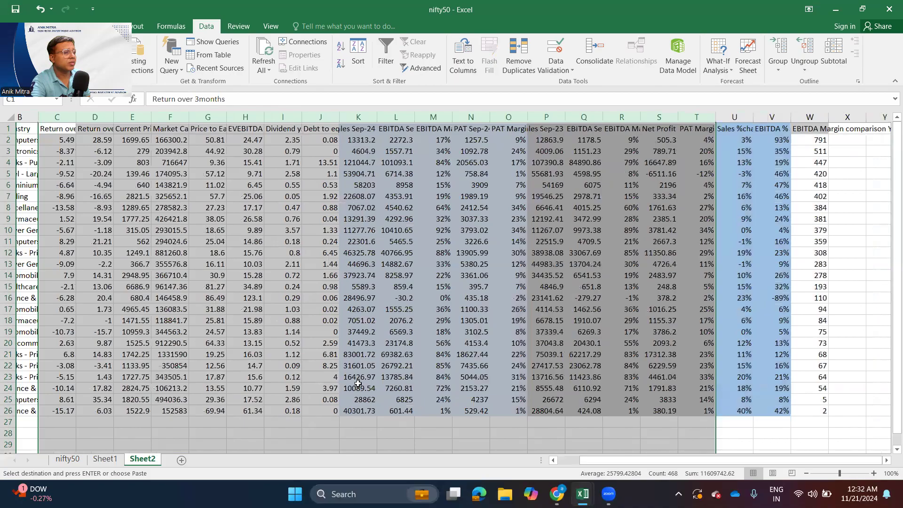
{"action": "left_click", "coordinate": [186, 330]}
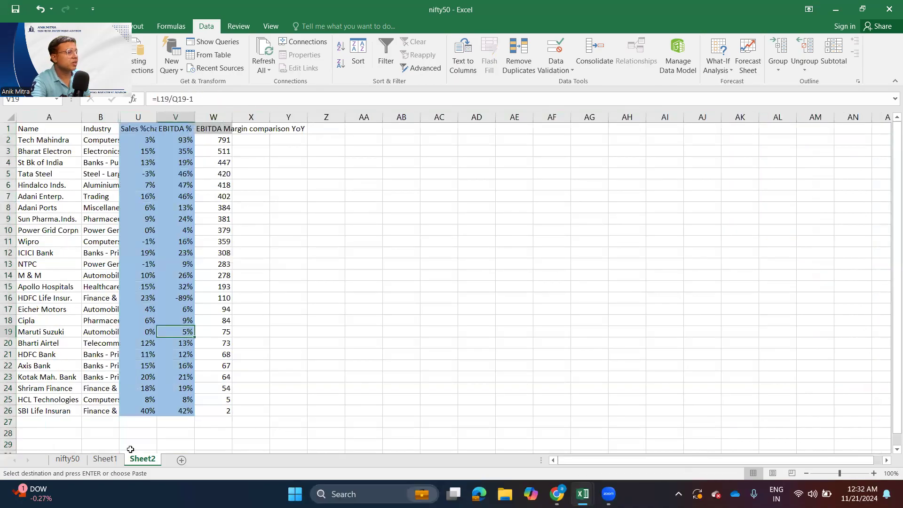
- Sort the Sheet1 table by Sales %change YoY from largest to smallest
{"action": "left_click", "coordinate": [105, 458]}
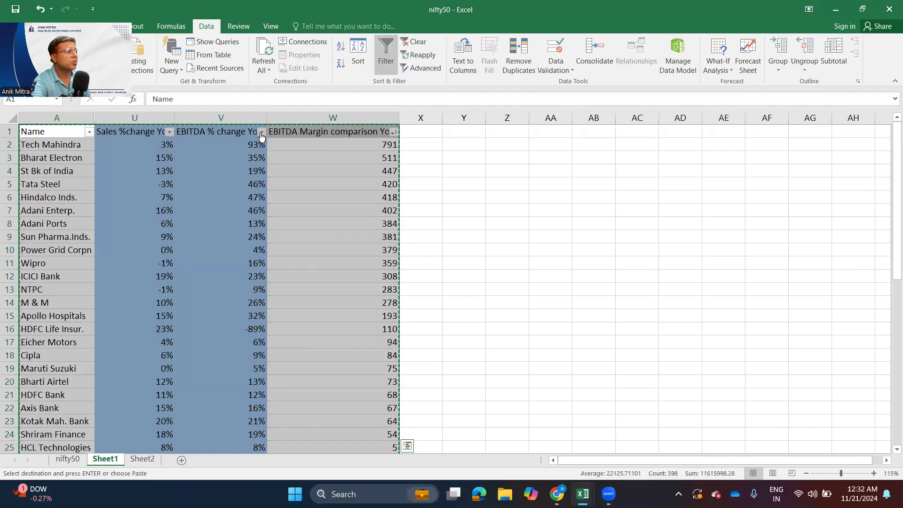
{"action": "left_click", "coordinate": [170, 133]}
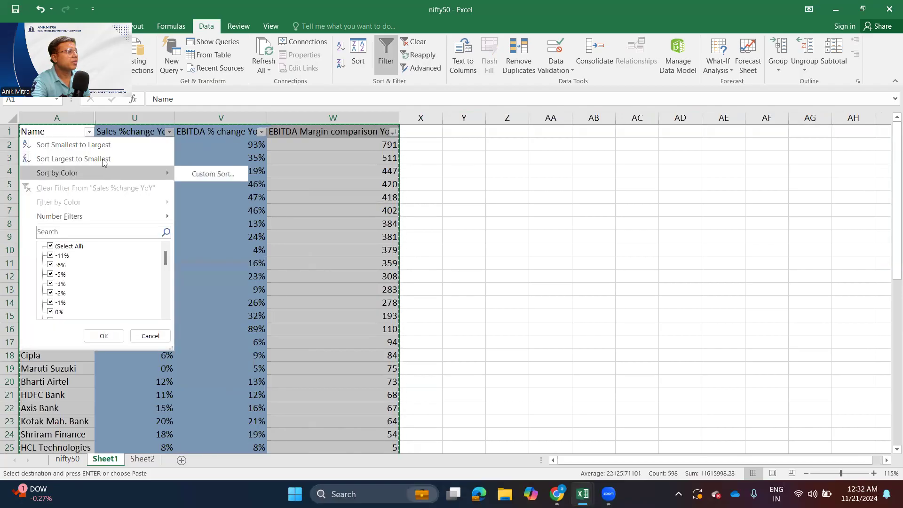
{"action": "left_click", "coordinate": [115, 158]}
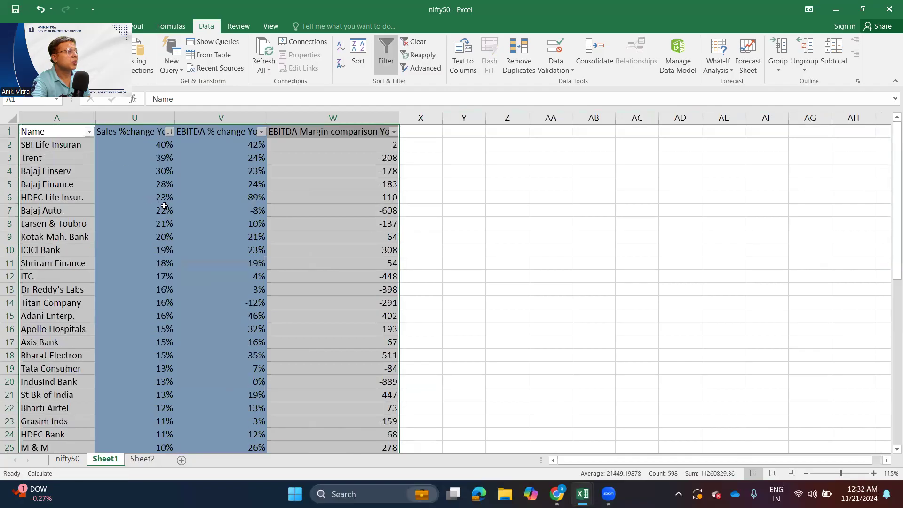
{"action": "left_click", "coordinate": [189, 205]}
- Examine the sales growth of the highest-ranked companies one by one, from SBI Life Insuran down to Adani Enterp
{"action": "left_click", "coordinate": [60, 146]}
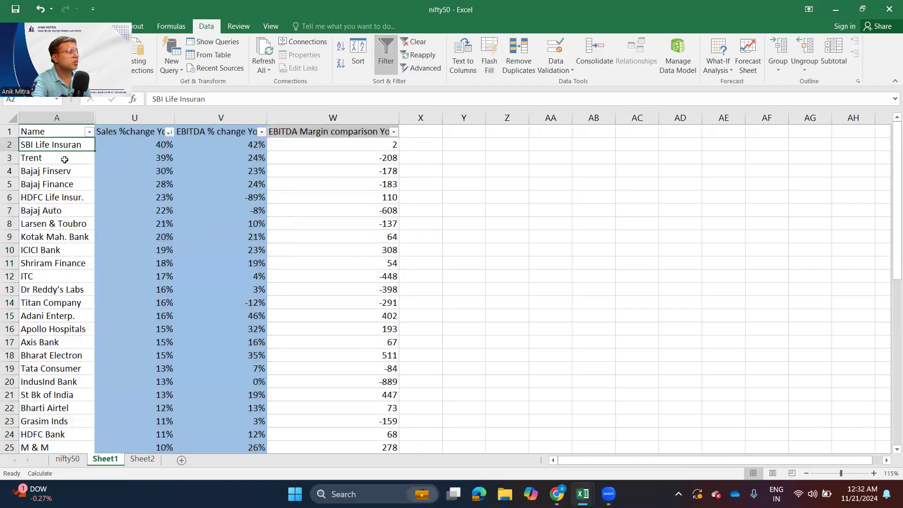
{"action": "left_click_drag", "start_coordinate": [36, 160], "coordinate": [188, 156]}
{"action": "left_click_drag", "start_coordinate": [48, 175], "coordinate": [143, 174]}
{"action": "left_click_drag", "start_coordinate": [60, 187], "coordinate": [151, 186]}
{"action": "left_click_drag", "start_coordinate": [63, 201], "coordinate": [163, 201]}
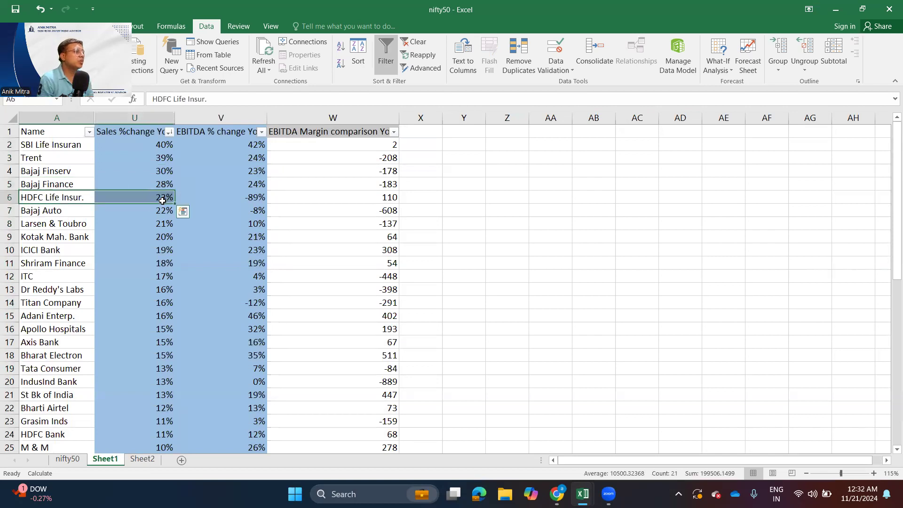
{"action": "left_click", "coordinate": [135, 207]}
{"action": "left_click", "coordinate": [148, 224]}
{"action": "left_click", "coordinate": [148, 236]}
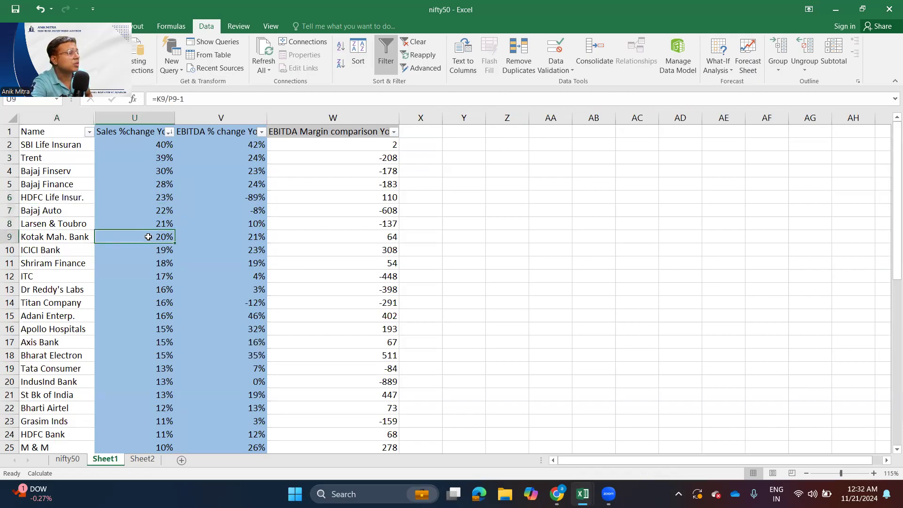
{"action": "left_click", "coordinate": [147, 251]}
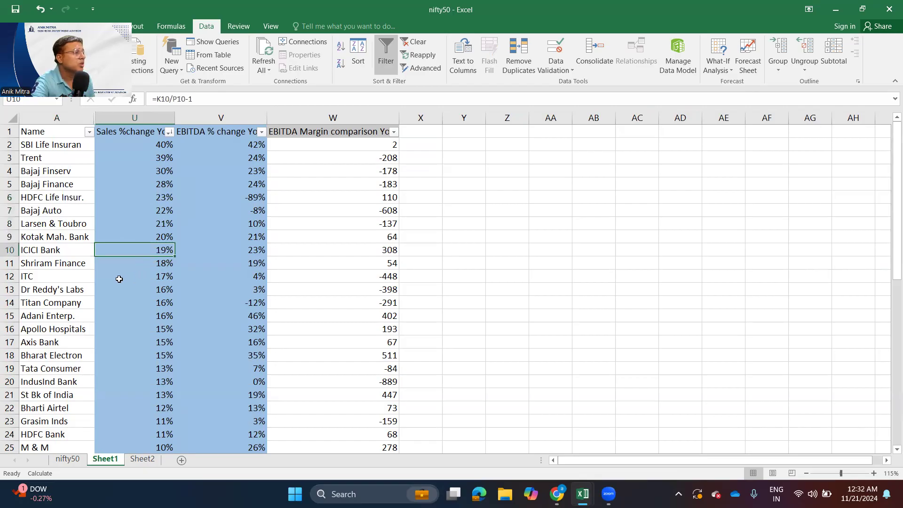
{"action": "left_click", "coordinate": [163, 278]}
{"action": "left_click", "coordinate": [126, 290]}
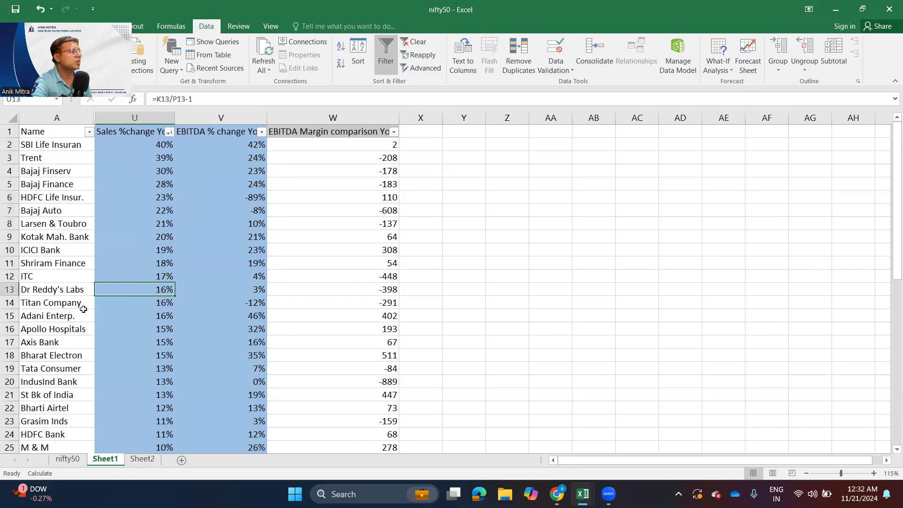
{"action": "left_click_drag", "start_coordinate": [89, 313], "coordinate": [174, 301]}
- Examine the lowest-ranked companies by sales growth, checking JSW Steel's sales, EBITDA and EBITDA margin comparisons
{"action": "scroll", "coordinate": [175, 372], "scroll_direction": "down", "scroll_amount": 11}
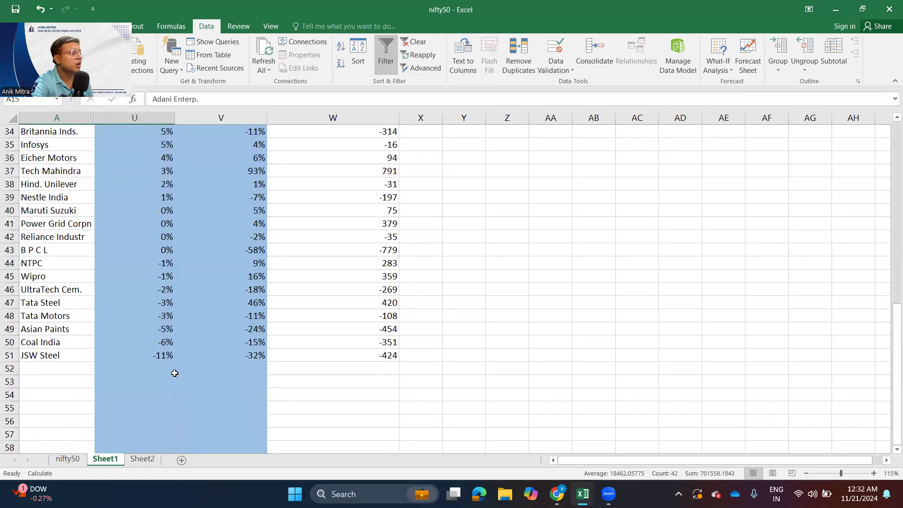
{"action": "scroll", "coordinate": [175, 373], "scroll_direction": "up", "scroll_amount": 1}
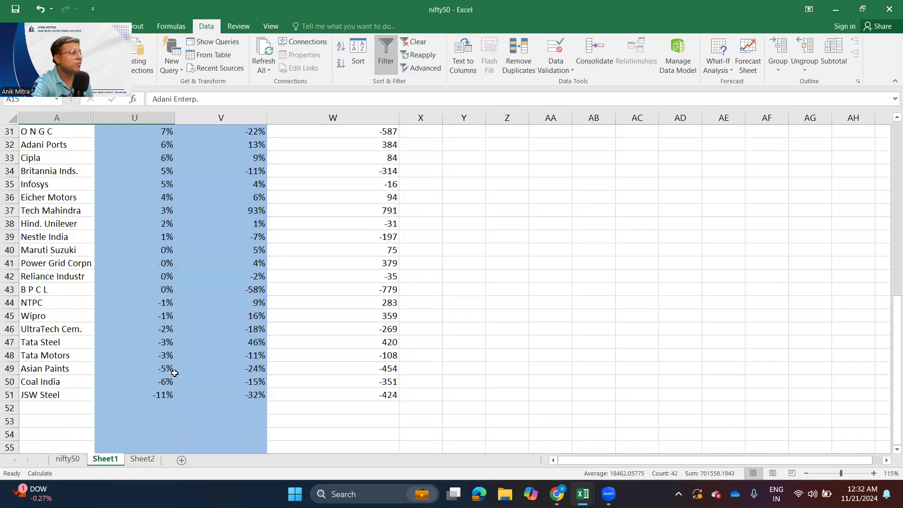
{"action": "left_click", "coordinate": [158, 394]}
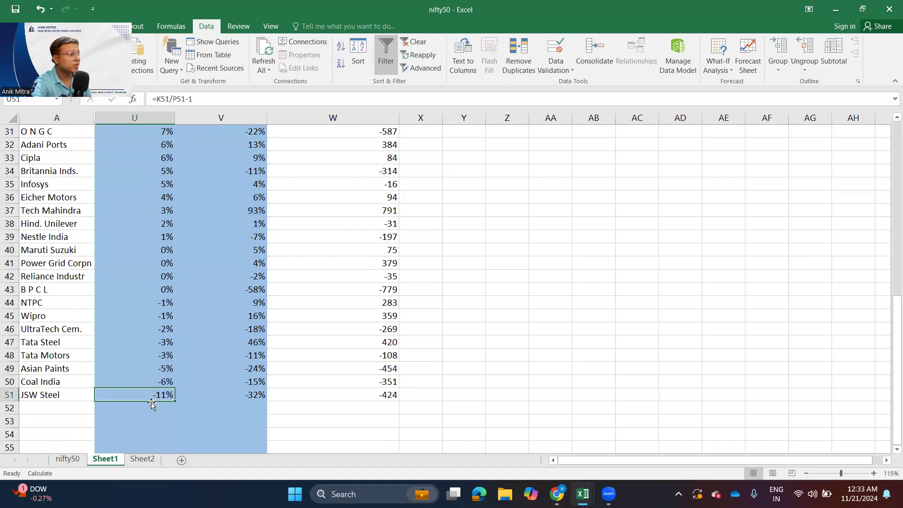
{"action": "scroll", "coordinate": [145, 404], "scroll_direction": "up", "scroll_amount": 1}
{"action": "scroll", "coordinate": [145, 417], "scroll_direction": "down", "scroll_amount": 3}
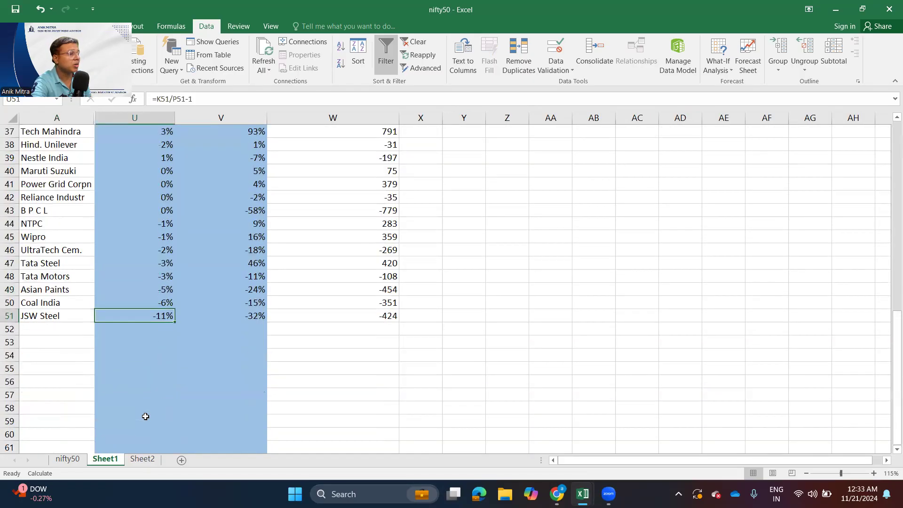
{"action": "left_click", "coordinate": [223, 316]}
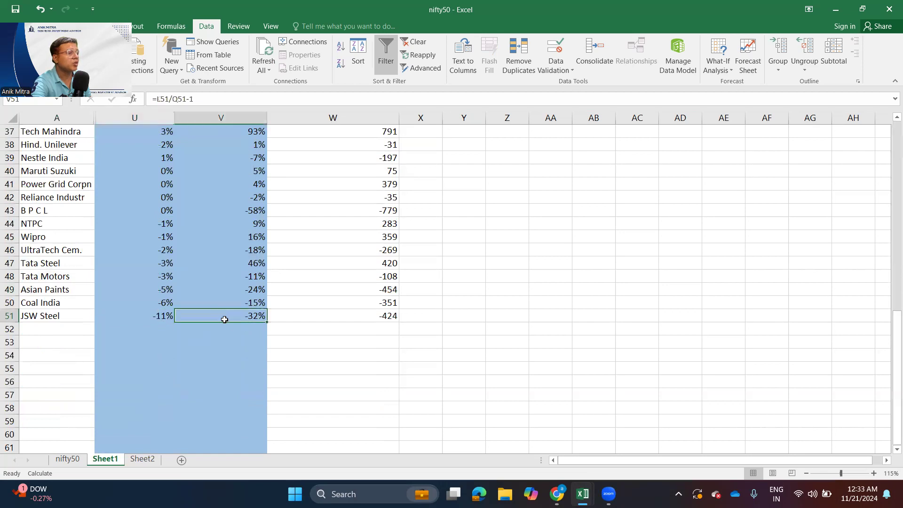
{"action": "left_click", "coordinate": [379, 317]}
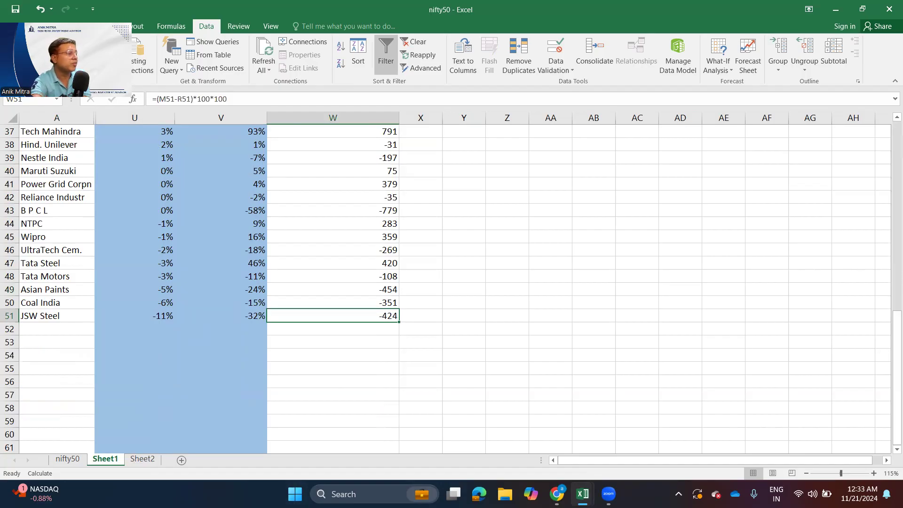
- Return to the start of the sales ranking and check ITC's EBITDA % change YoY
{"action": "scroll", "coordinate": [447, 282], "scroll_direction": "up", "scroll_amount": 3}
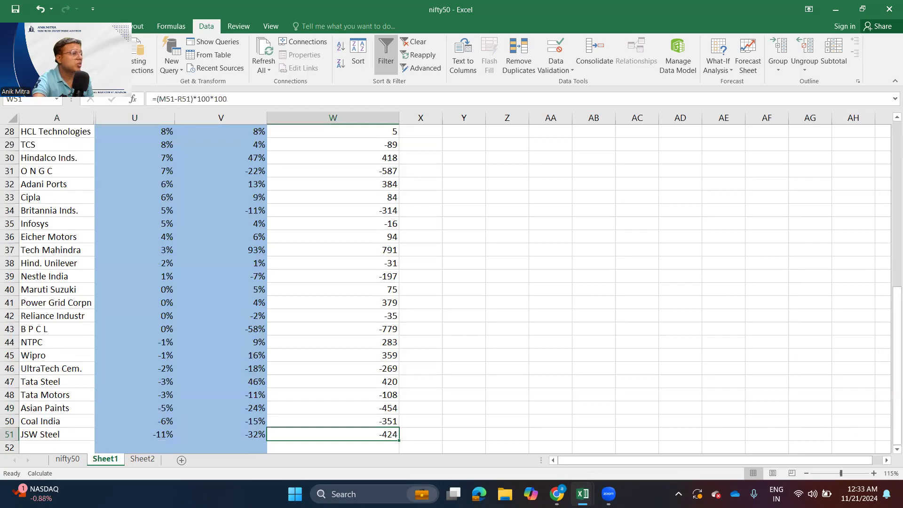
{"action": "scroll", "coordinate": [447, 282], "scroll_direction": "up", "scroll_amount": 9}
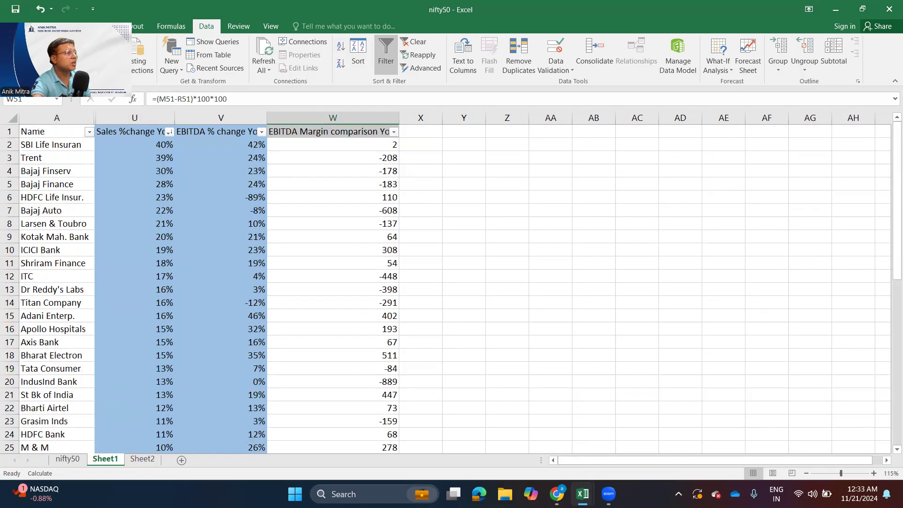
{"action": "left_click", "coordinate": [228, 279]}
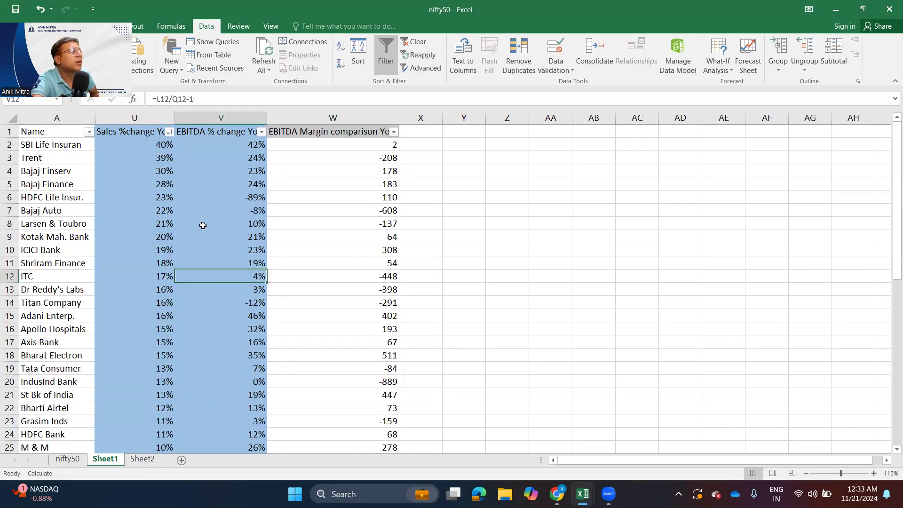
{"action": "left_click", "coordinate": [66, 460]}
{"action": "left_click", "coordinate": [103, 458]}
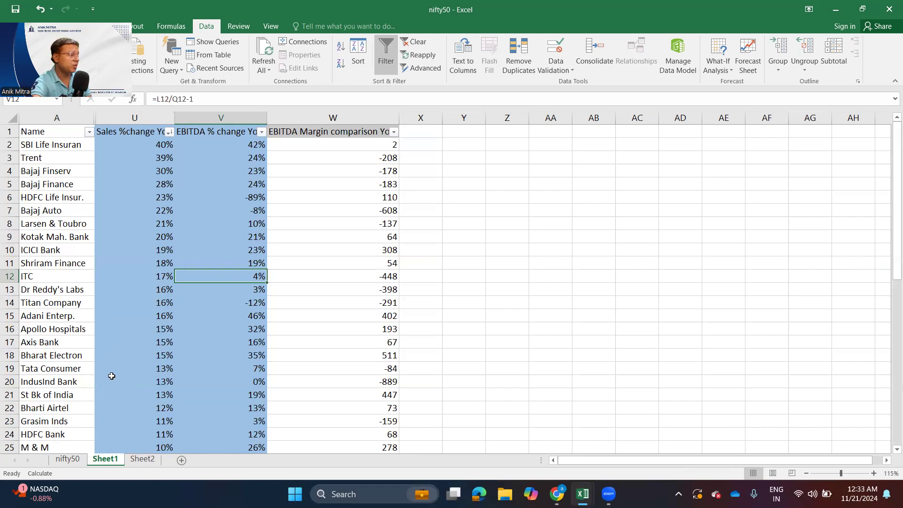
- Return to the nifty50 source sheet and look over its opening columns, starting from Name and BSE Code
{"action": "left_click", "coordinate": [557, 494]}
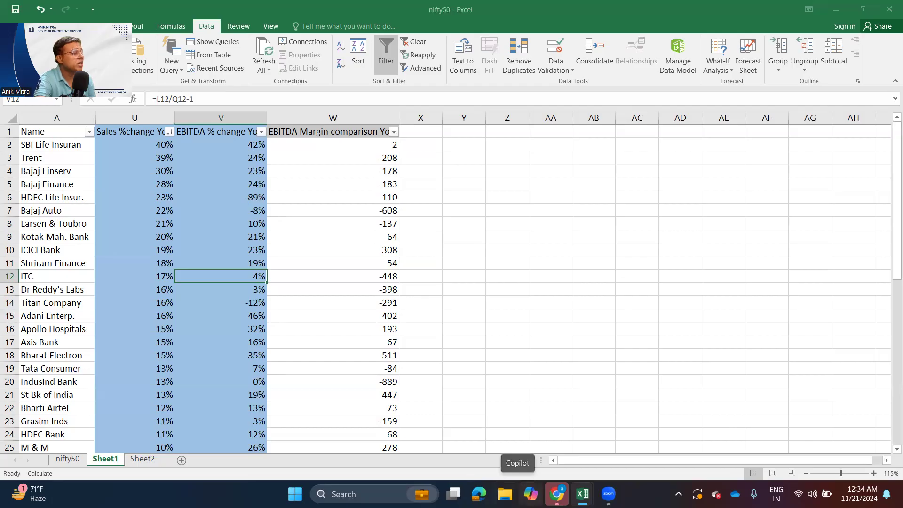
{"action": "left_click", "coordinate": [67, 459]}
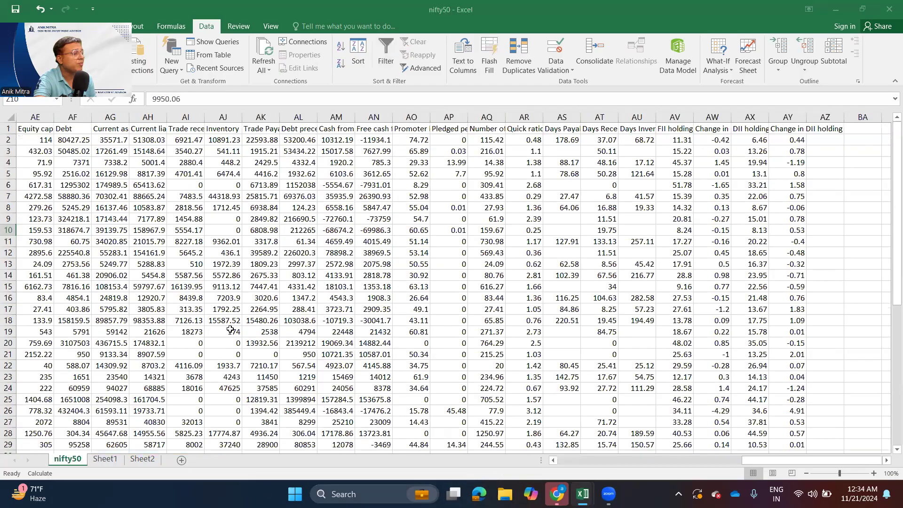
{"action": "left_click_drag", "start_coordinate": [750, 463], "coordinate": [518, 464]}
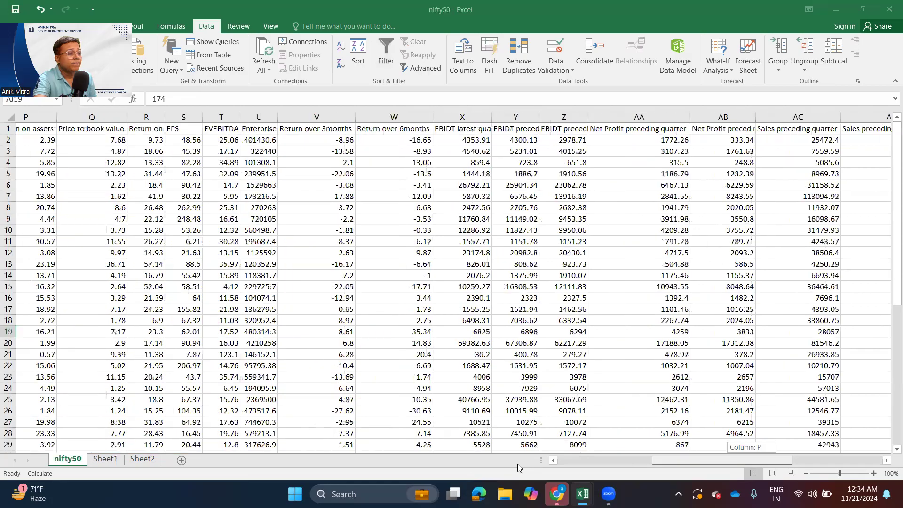
{"action": "left_click", "coordinate": [88, 285]}
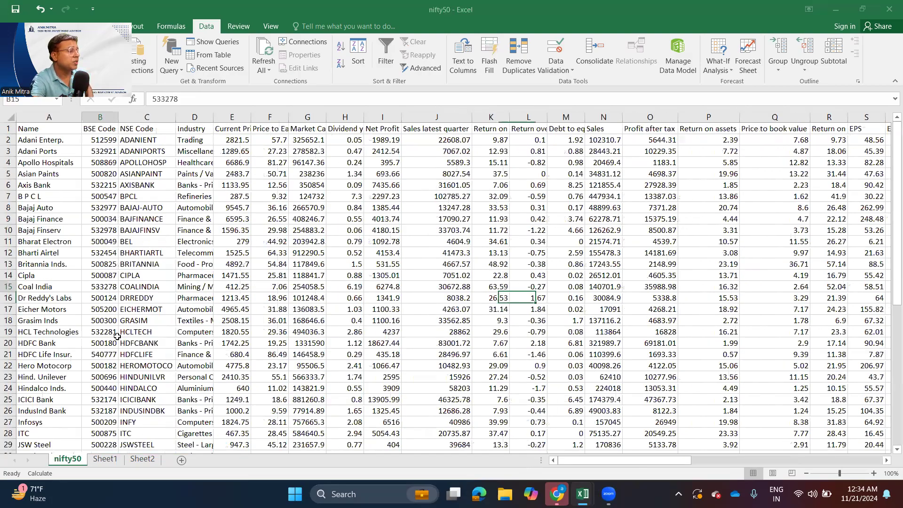
- Widen the Industry column on the nifty50 sheet so that it fits its full text
{"action": "left_click_drag", "start_coordinate": [214, 113], "coordinate": [216, 112]}
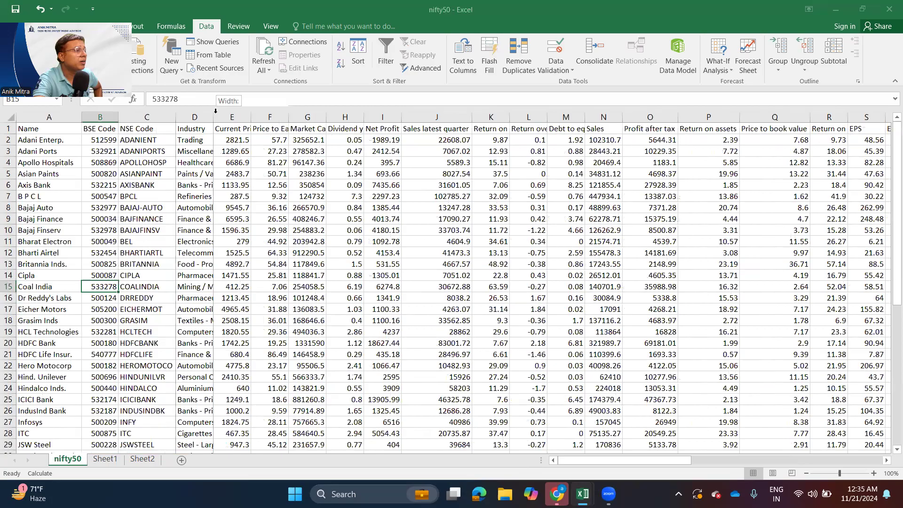
{"action": "double_click", "coordinate": [215, 112]}
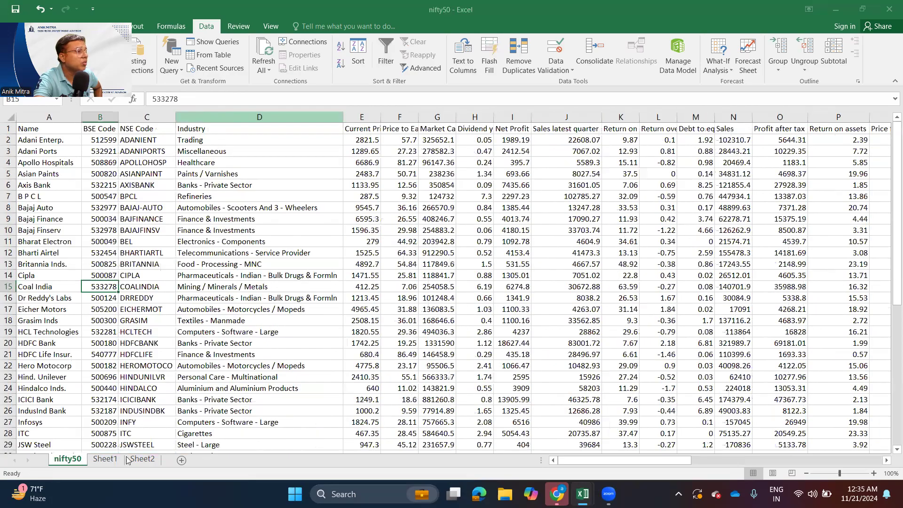
- Return to Sheet1 and examine O N G C's sales, EBITDA and EBITDA margin comparisons in the sales growth ranking
{"action": "left_click", "coordinate": [107, 460]}
{"action": "scroll", "coordinate": [85, 326], "scroll_direction": "down", "scroll_amount": 4}
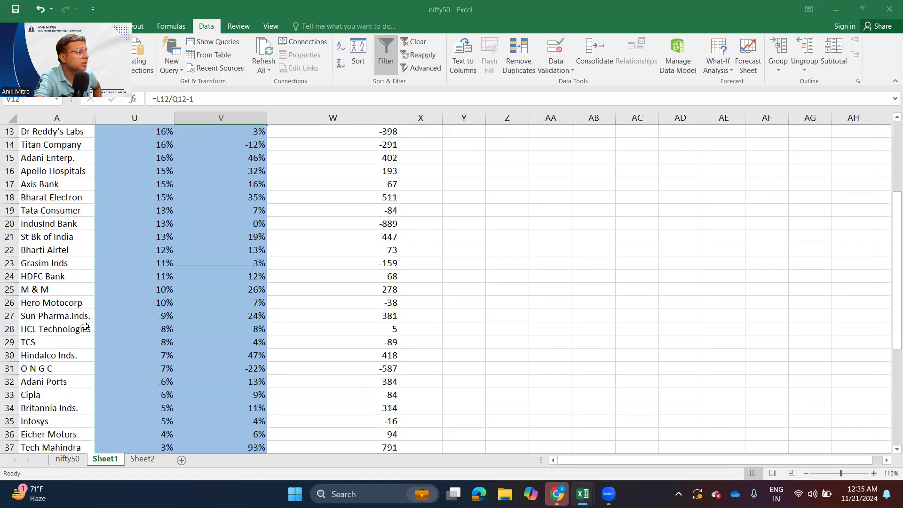
{"action": "scroll", "coordinate": [85, 326], "scroll_direction": "down", "scroll_amount": 3}
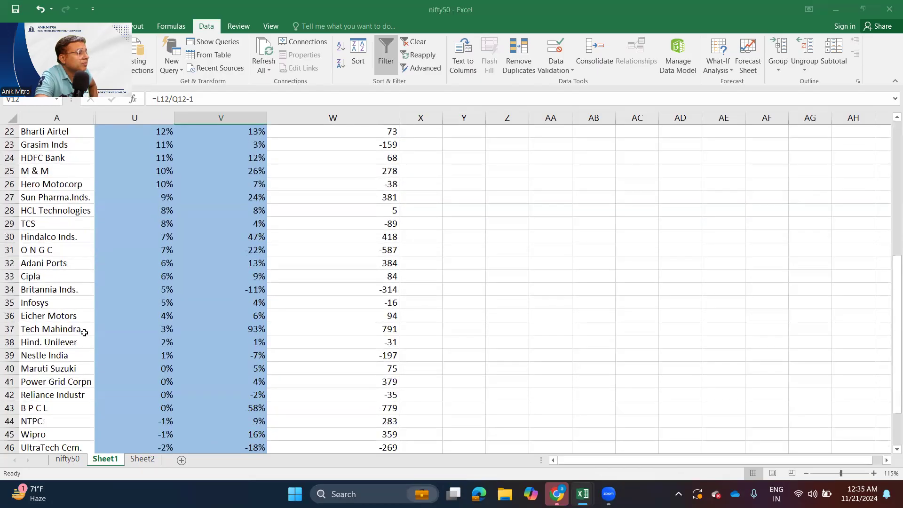
{"action": "left_click", "coordinate": [57, 259]}
{"action": "left_click_drag", "start_coordinate": [61, 247], "coordinate": [340, 247]}
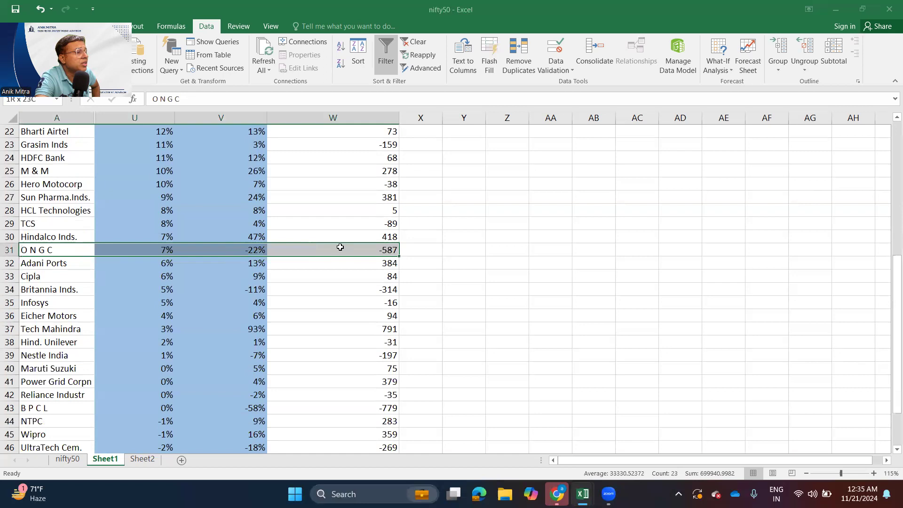
{"action": "left_click", "coordinate": [249, 252]}
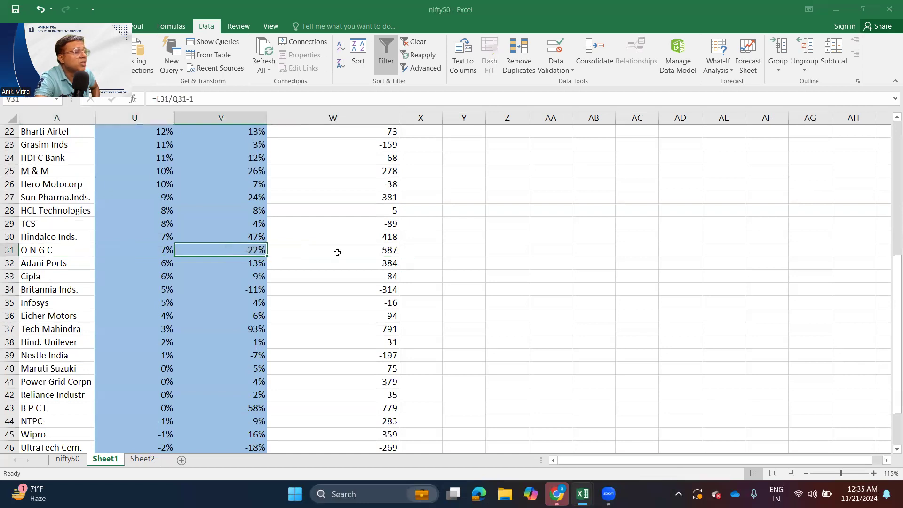
{"action": "left_click", "coordinate": [360, 251]}
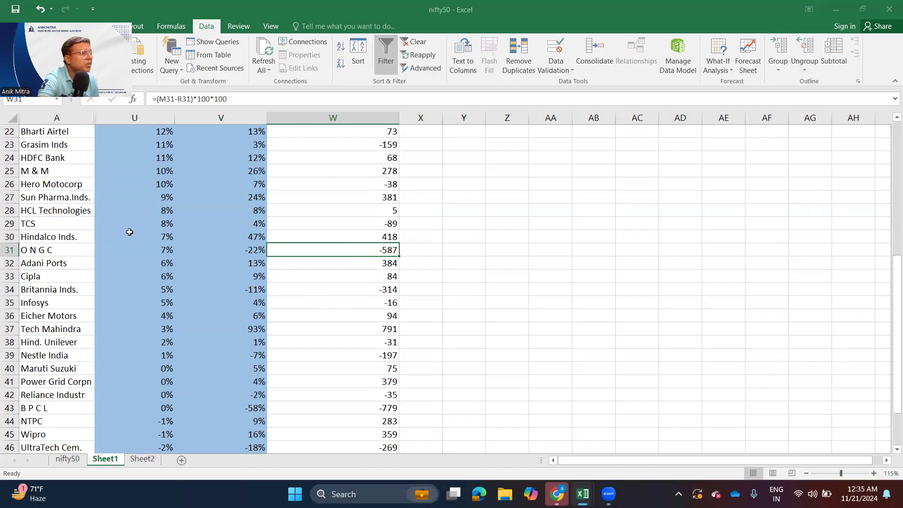
- Look down the whole sales growth ranking, checking Maruti Suzuki, NTPC and Asian Paints' sales, EBITDA and margin comparisons
{"action": "scroll", "coordinate": [120, 252], "scroll_direction": "up", "scroll_amount": 7}
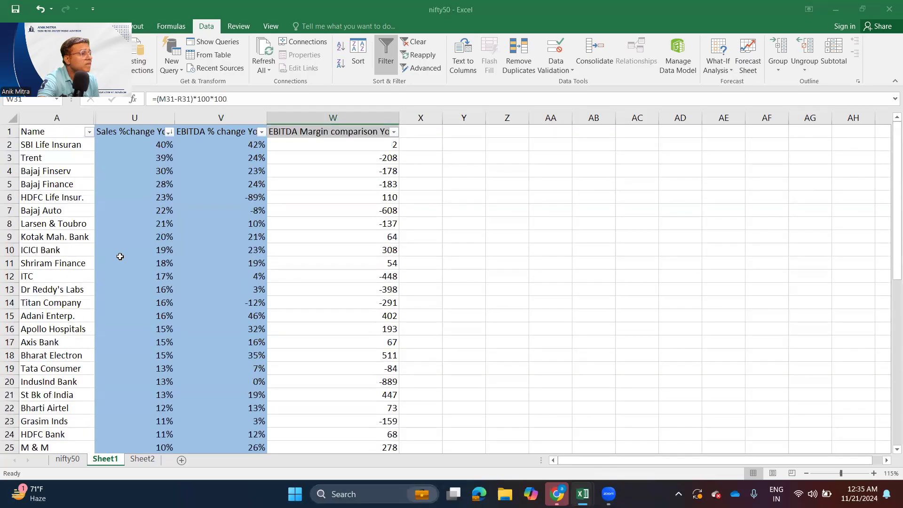
{"action": "scroll", "coordinate": [120, 256], "scroll_direction": "down", "scroll_amount": 4}
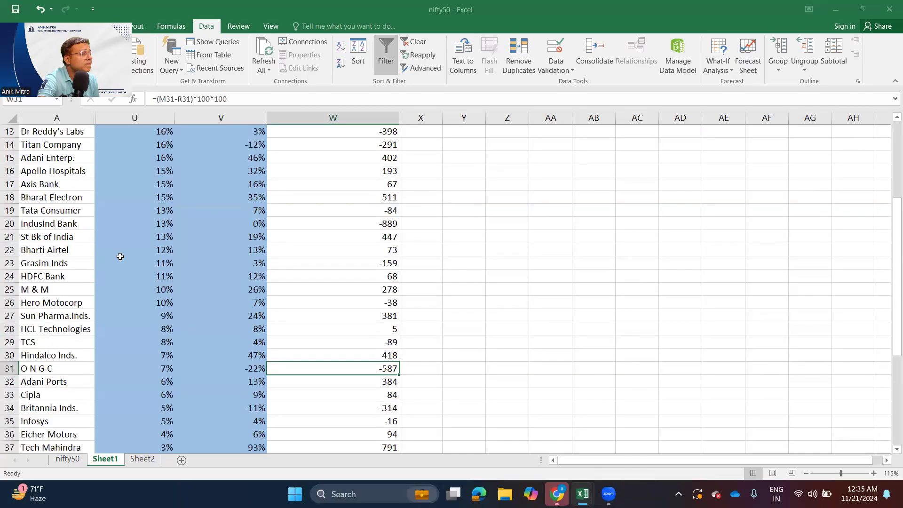
{"action": "scroll", "coordinate": [120, 256], "scroll_direction": "down", "scroll_amount": 4}
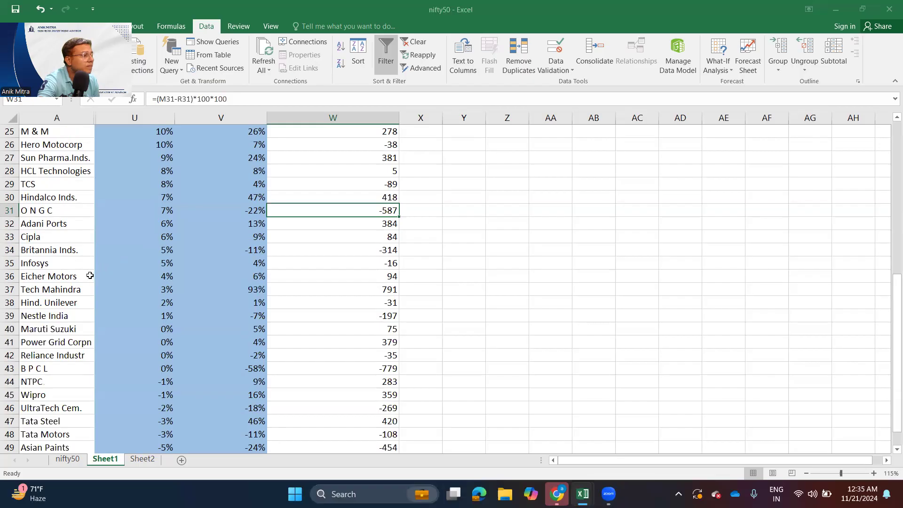
{"action": "scroll", "coordinate": [86, 282], "scroll_direction": "down", "scroll_amount": 1}
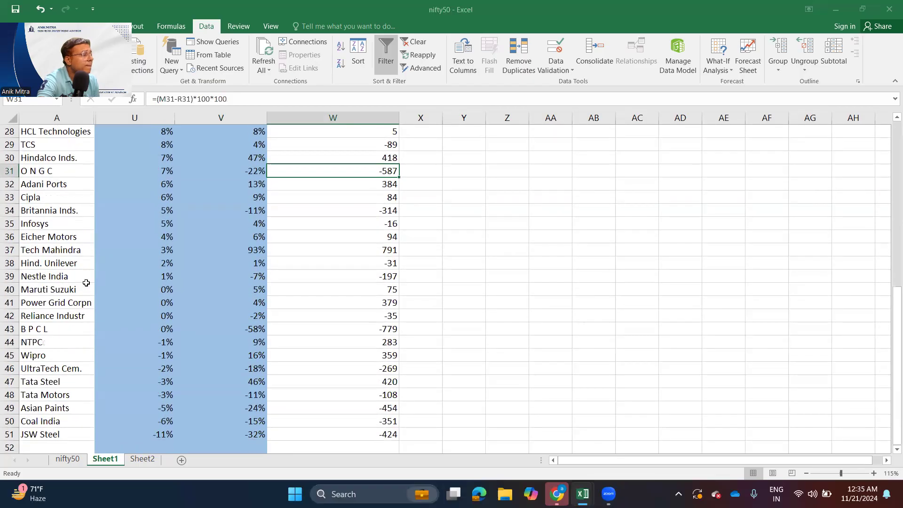
{"action": "left_click", "coordinate": [78, 299]}
{"action": "left_click", "coordinate": [73, 343]}
{"action": "scroll", "coordinate": [74, 343], "scroll_direction": "down", "scroll_amount": 3}
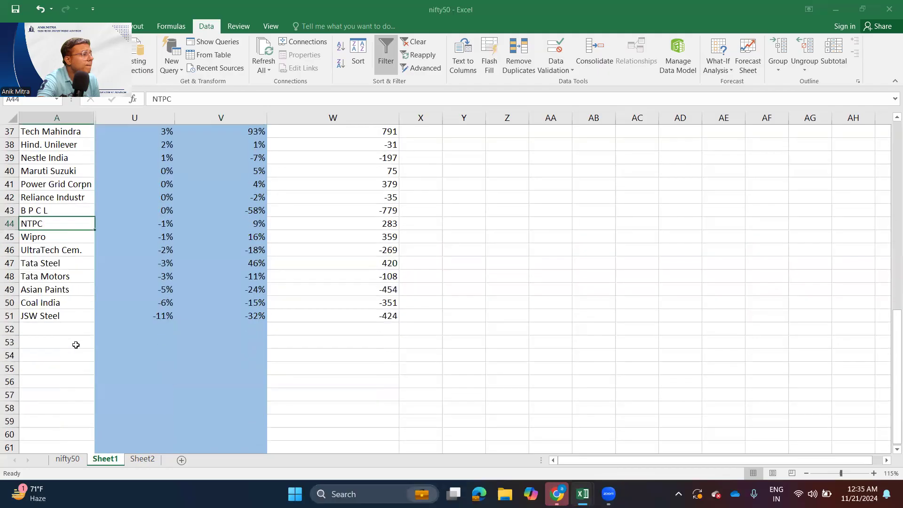
{"action": "left_click_drag", "start_coordinate": [50, 291], "coordinate": [351, 289]}
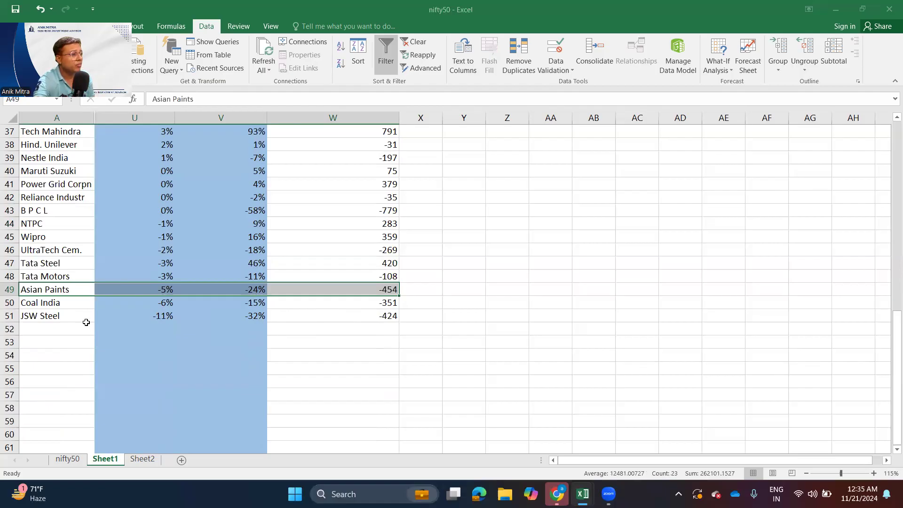
- Go back to the start of the sales ranking and select Axis Bank's EBITDA % change YoY
{"action": "scroll", "coordinate": [86, 322], "scroll_direction": "up", "scroll_amount": 10}
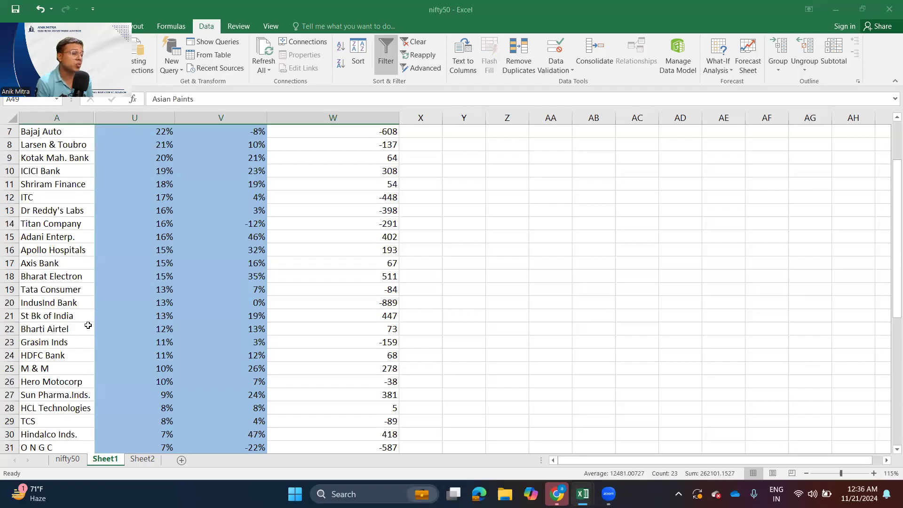
{"action": "scroll", "coordinate": [89, 320], "scroll_direction": "up", "scroll_amount": 2}
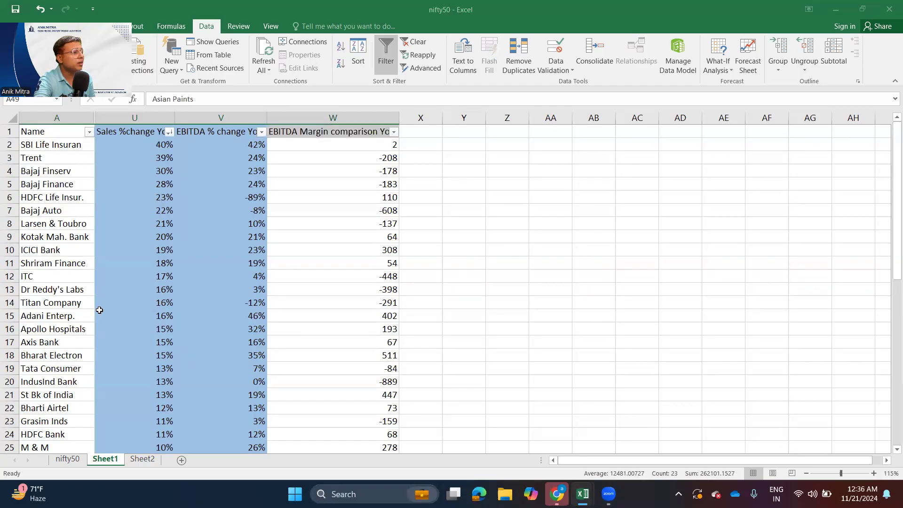
{"action": "left_click", "coordinate": [195, 347]}
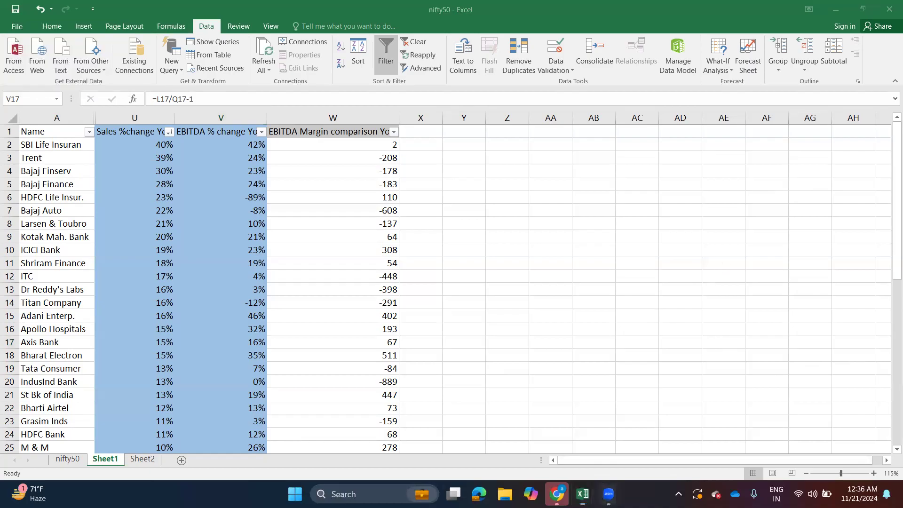
- Switch from the nifty50 workbook to the Zoom Workplace window
{"action": "key", "text": "alt+Tab"}
{"action": "key", "text": "alt+Tab"}
{"action": "key", "text": "alt+Tab"}
{"action": "key", "text": "alt+Tab"}
{"action": "key", "text": "alt+Tab"}
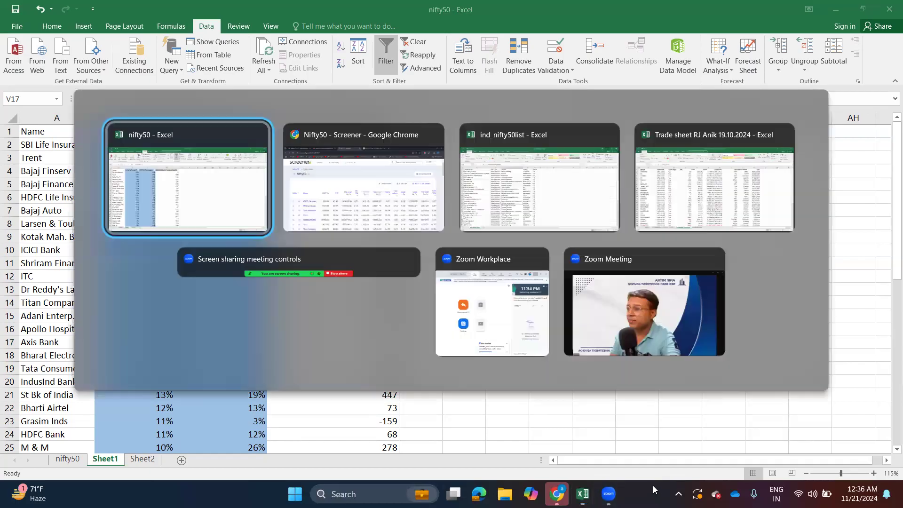
{"action": "key", "text": "alt+Tab"}
{"action": "key", "text": "alt+Tab"}
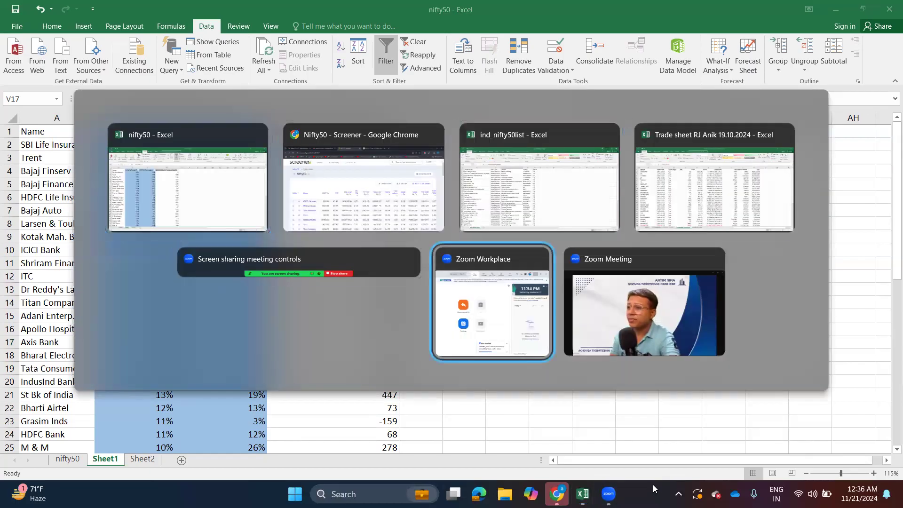